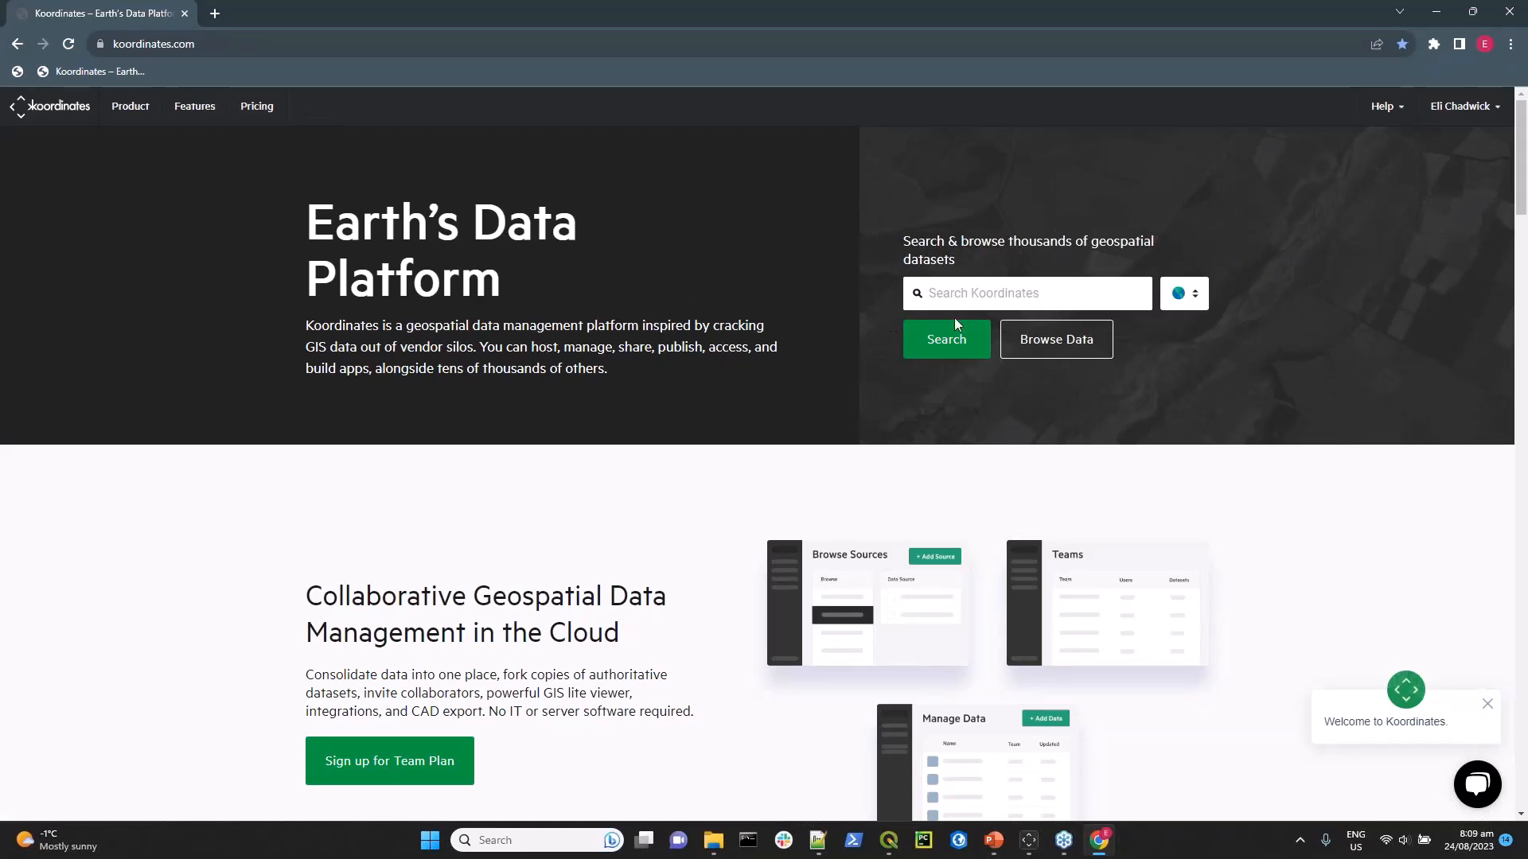
Browse the geospatial dataset catalogue and remove the NZ Primary Parcels layer from the map.
click(1045, 343)
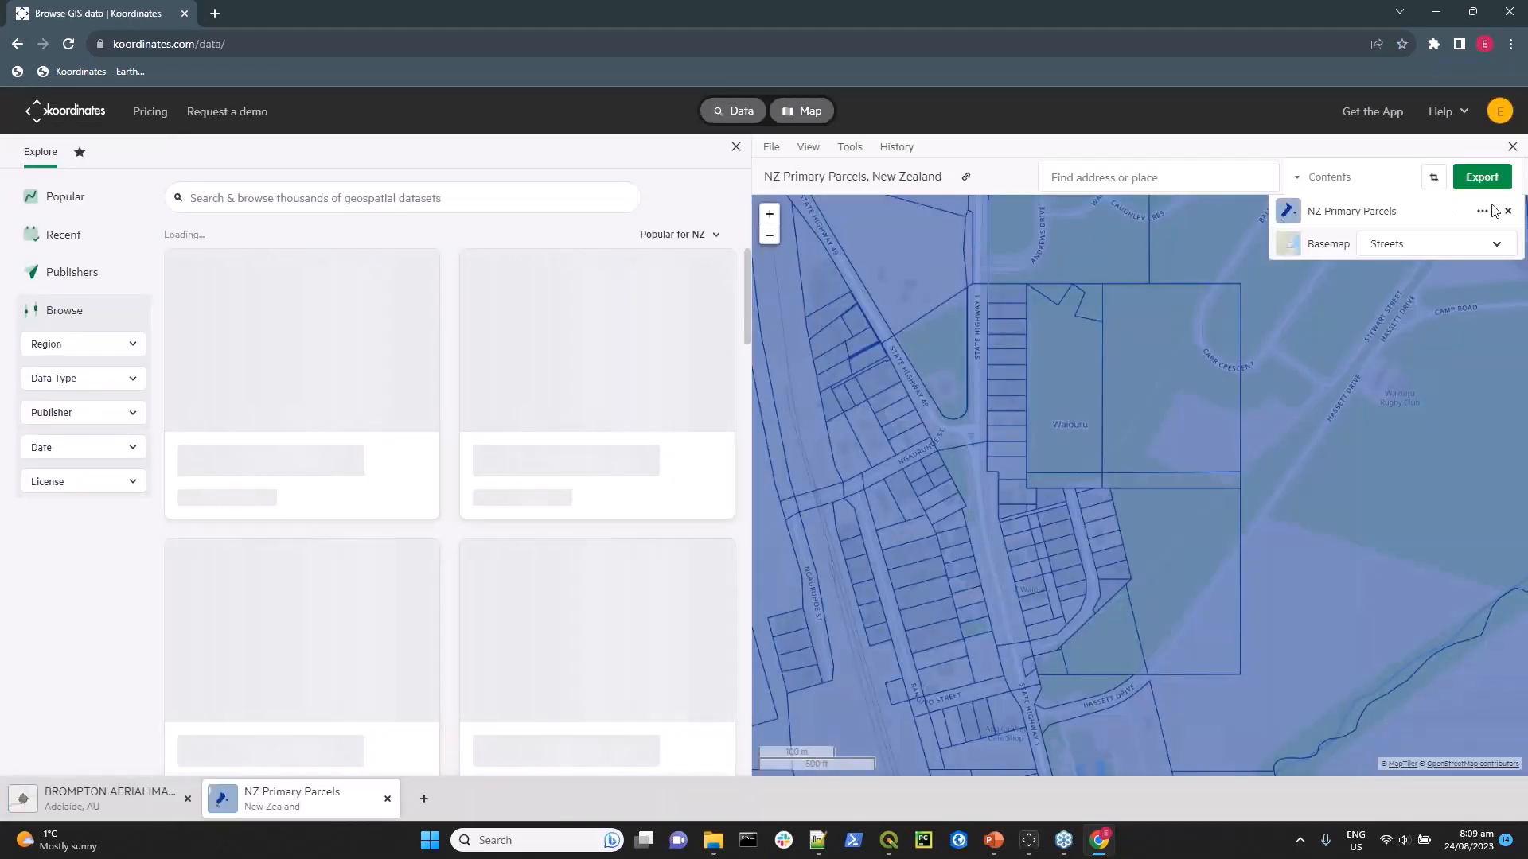
click(1506, 213)
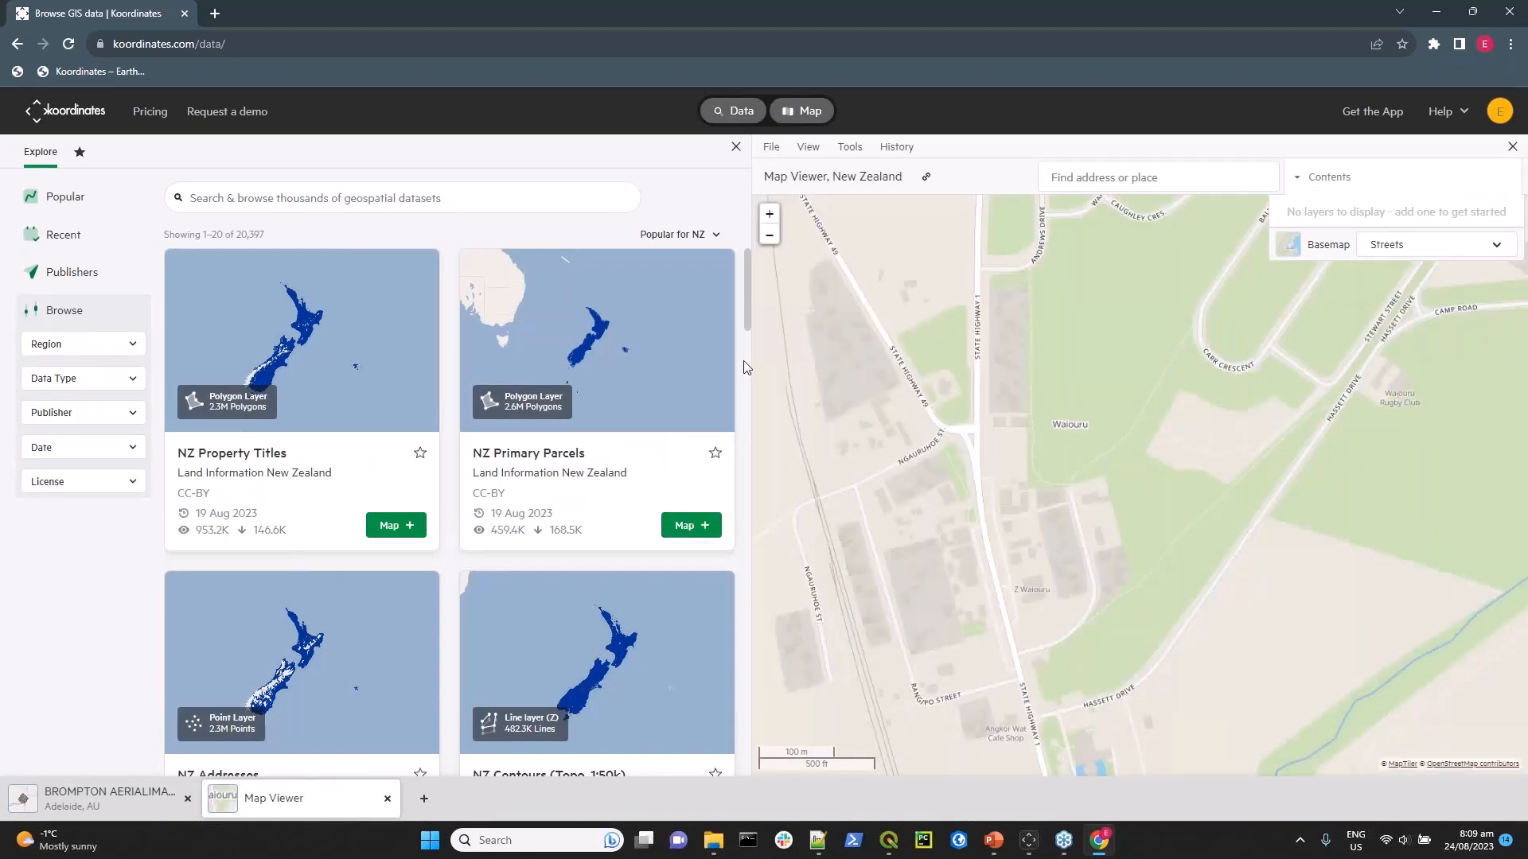
View the list of data publishers and return to browsing all datasets.
click(66, 276)
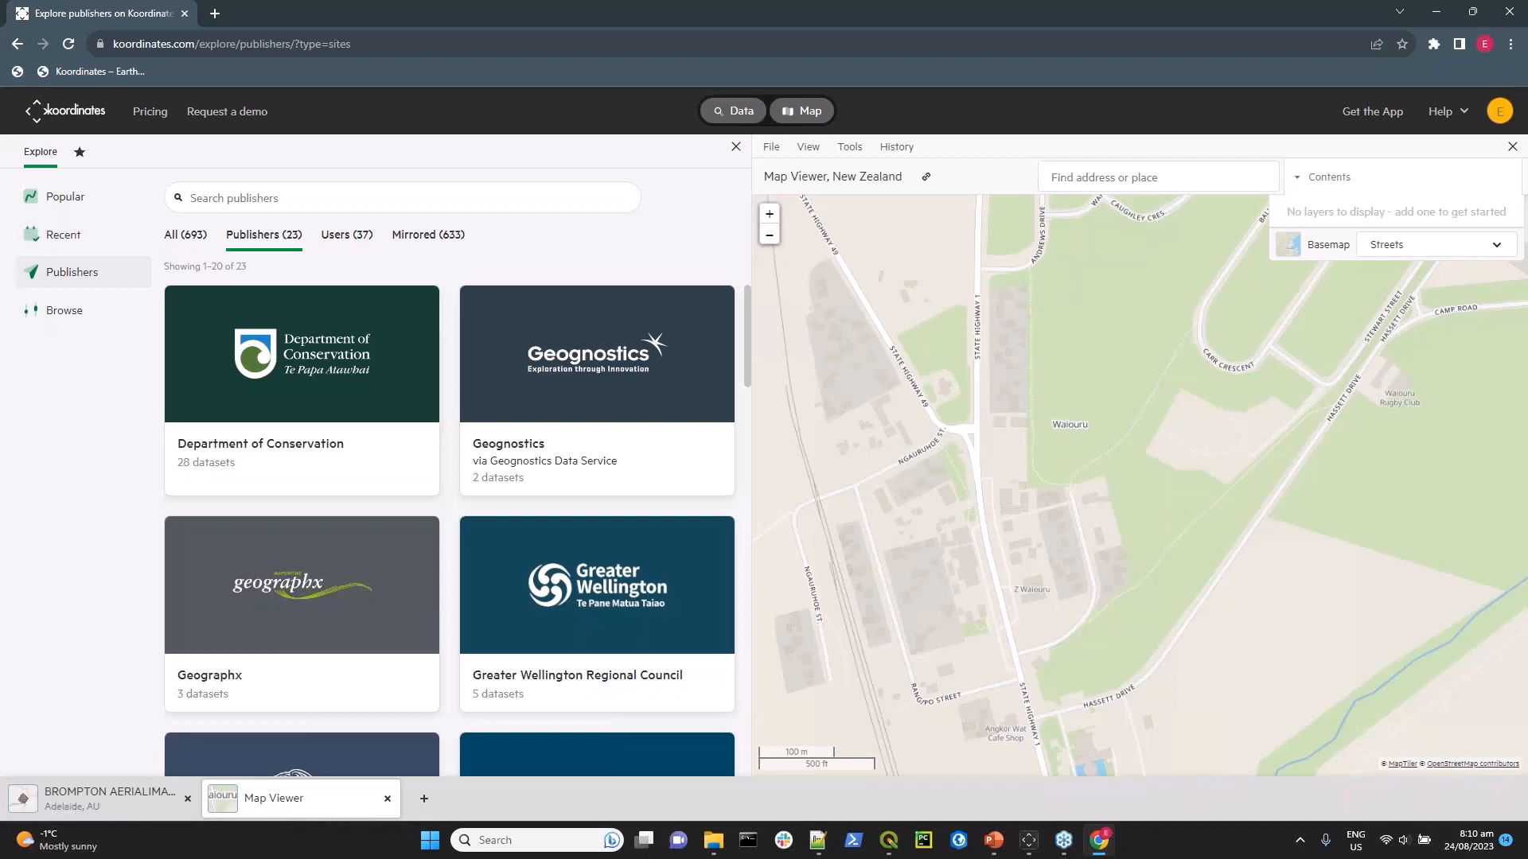
click(63, 310)
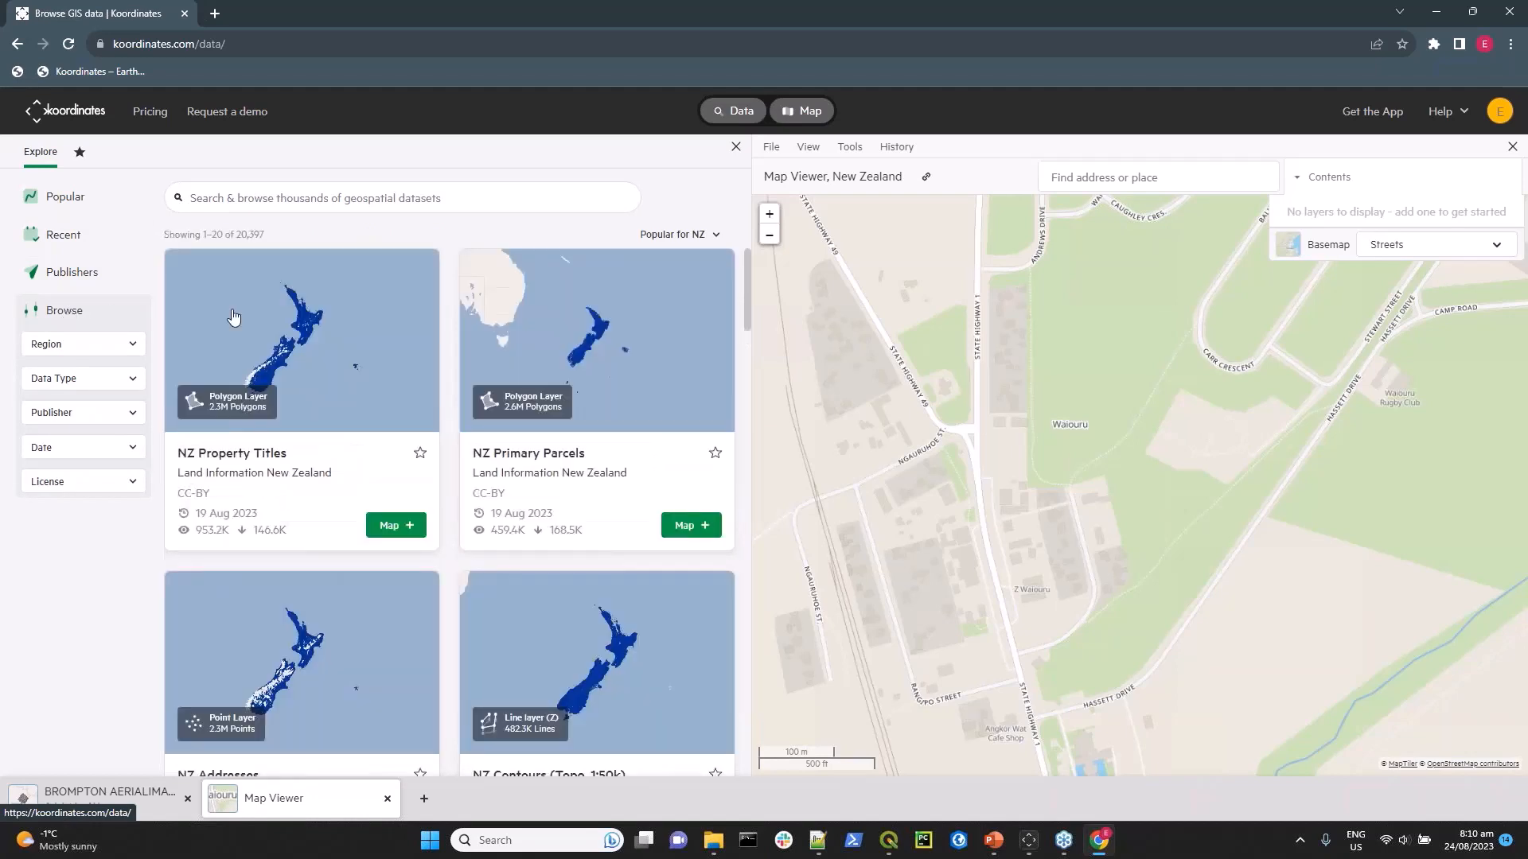
Filter the datasets by region to United States of America, found within North America.
click(70, 343)
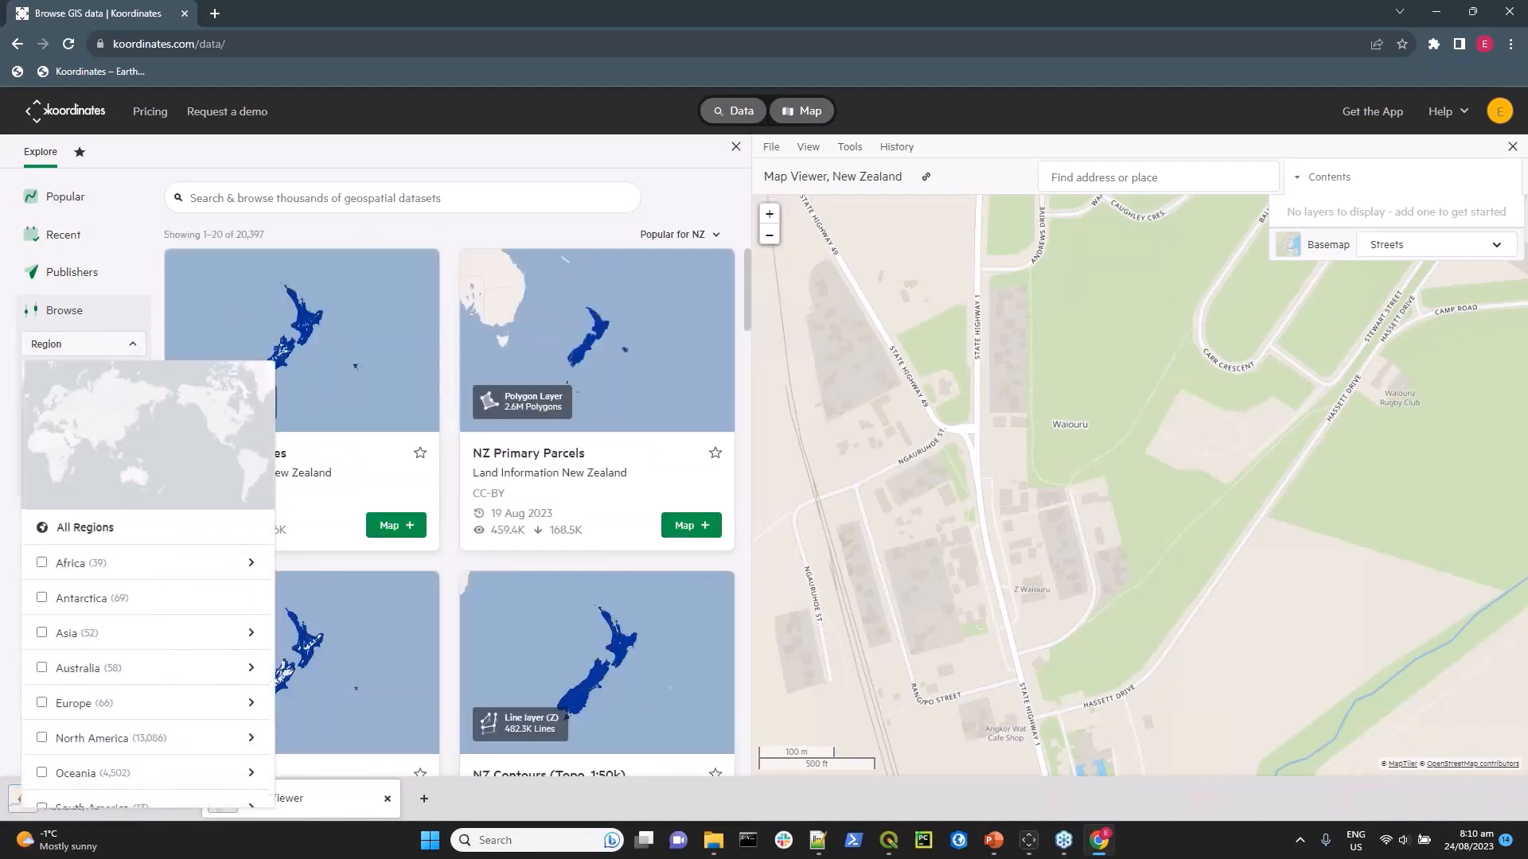
scroll(88, 566, down, 1)
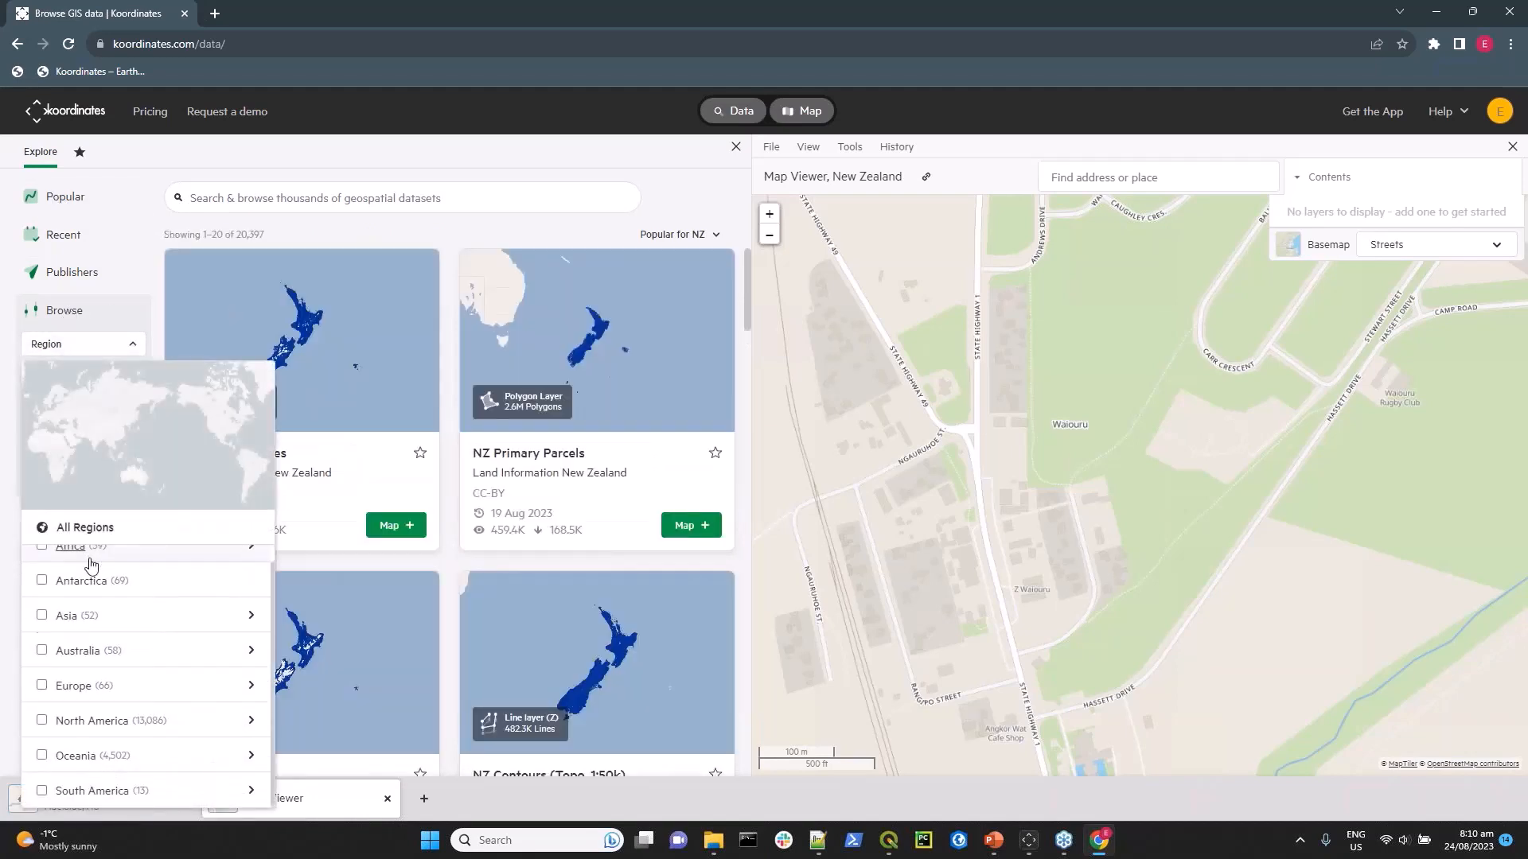
click(82, 726)
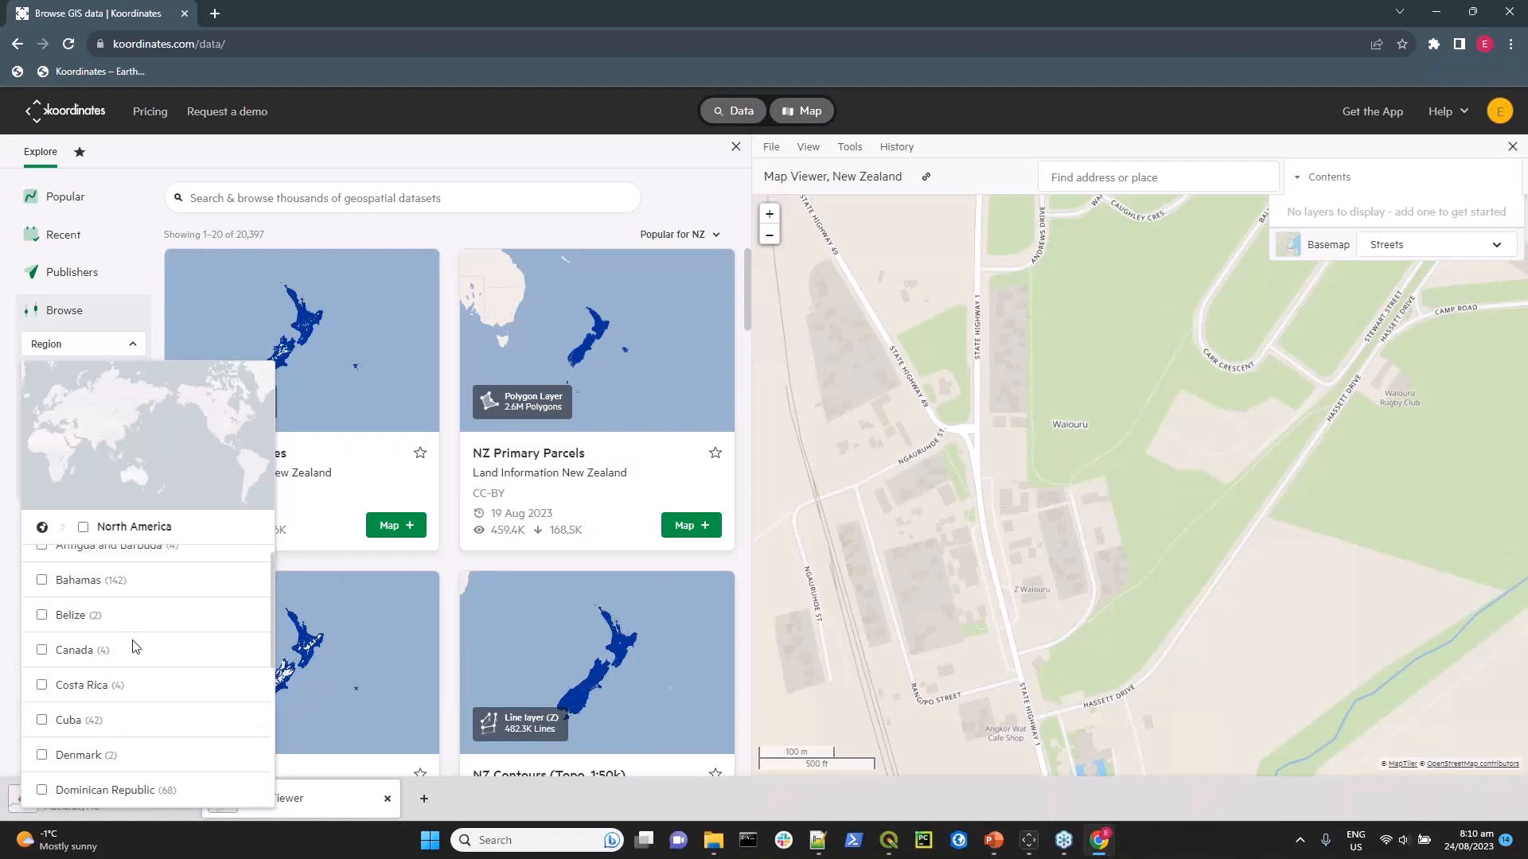
scroll(135, 647, down, 4)
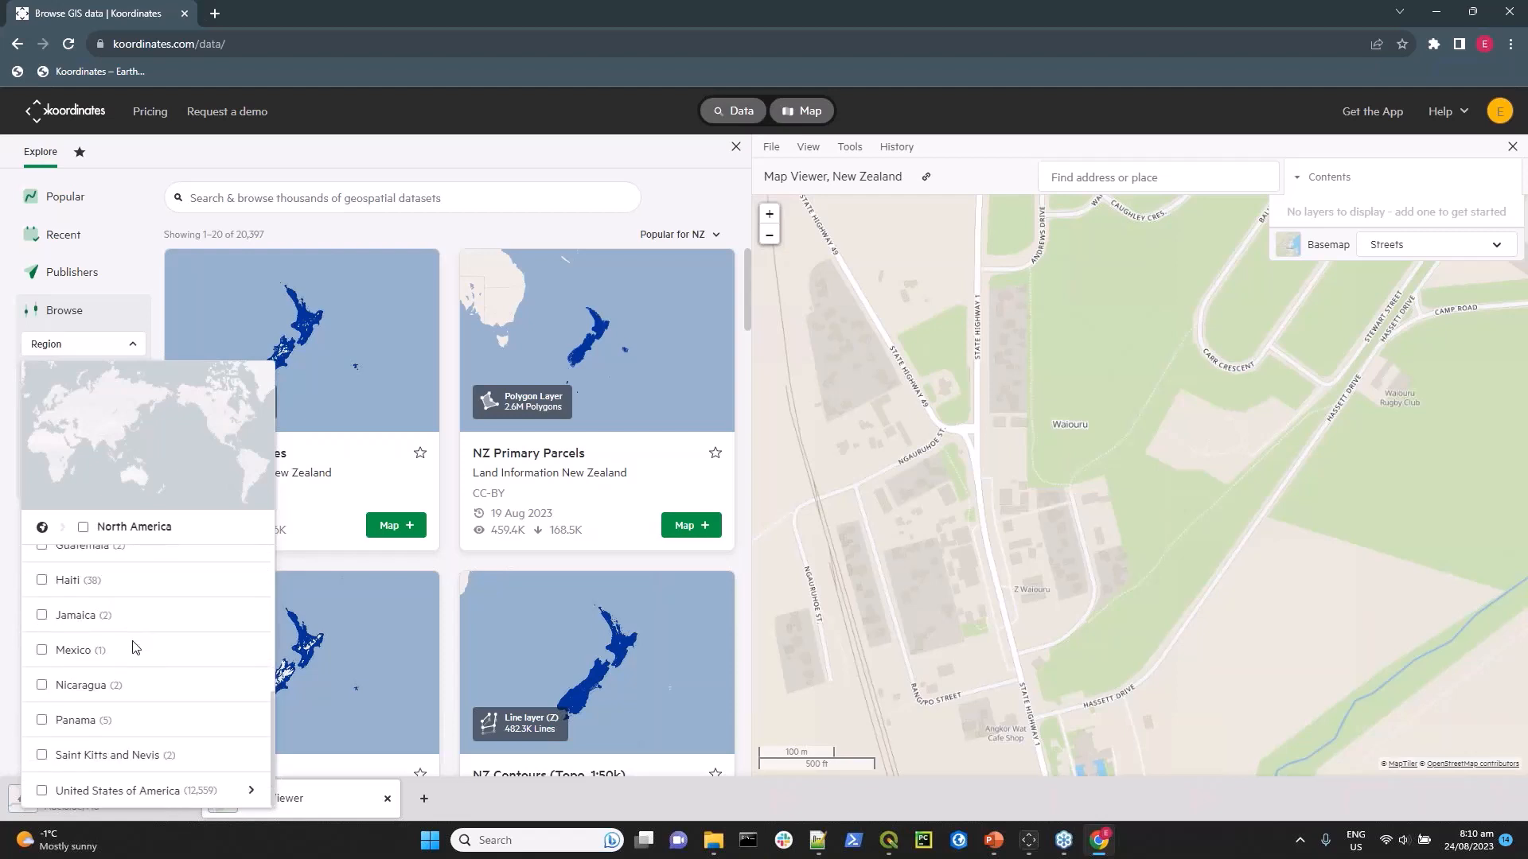
click(114, 788)
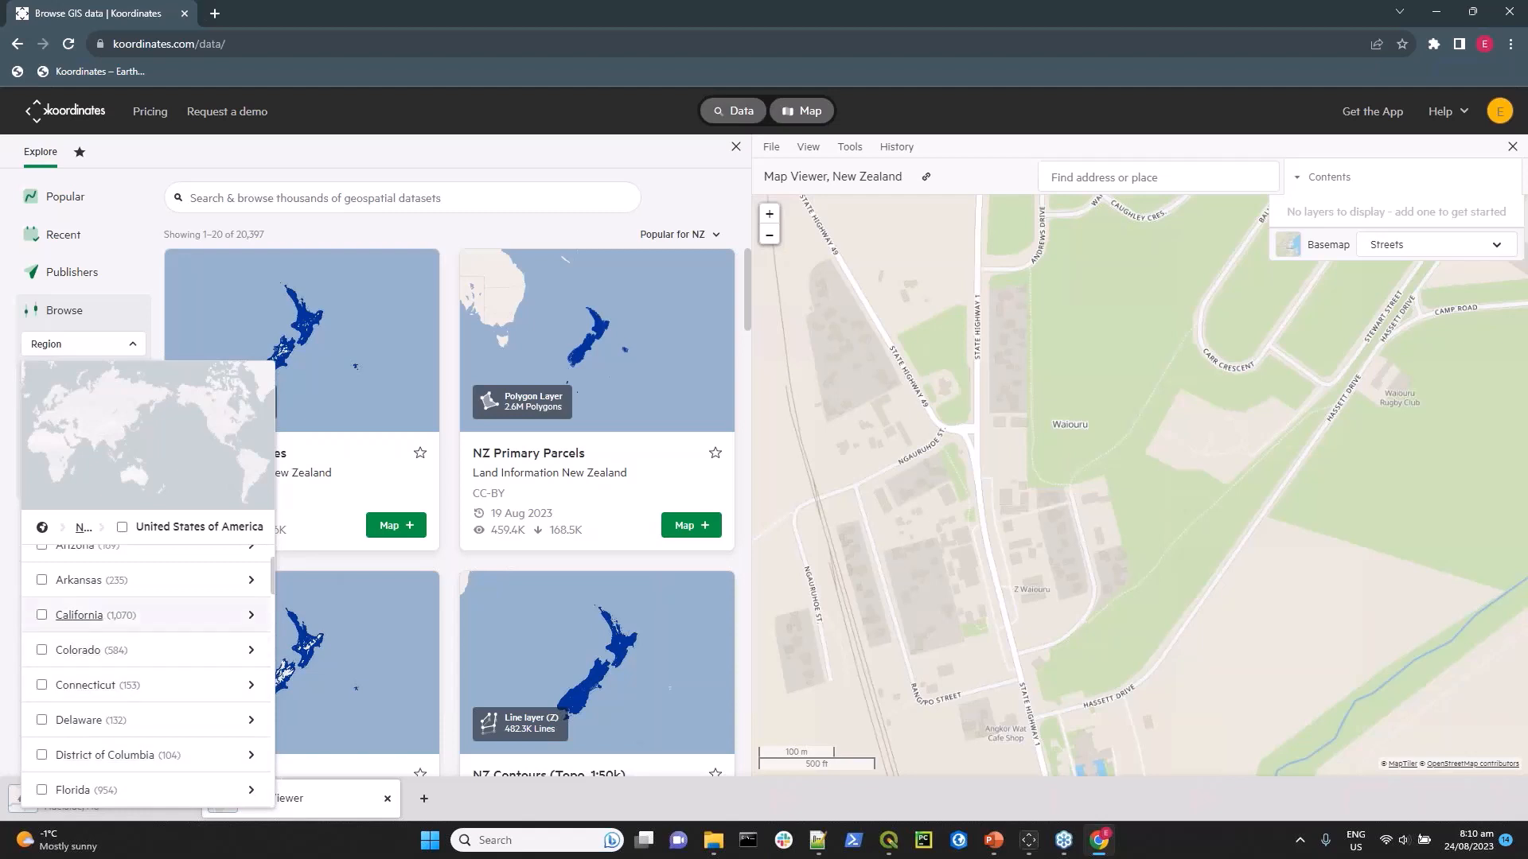
click(122, 526)
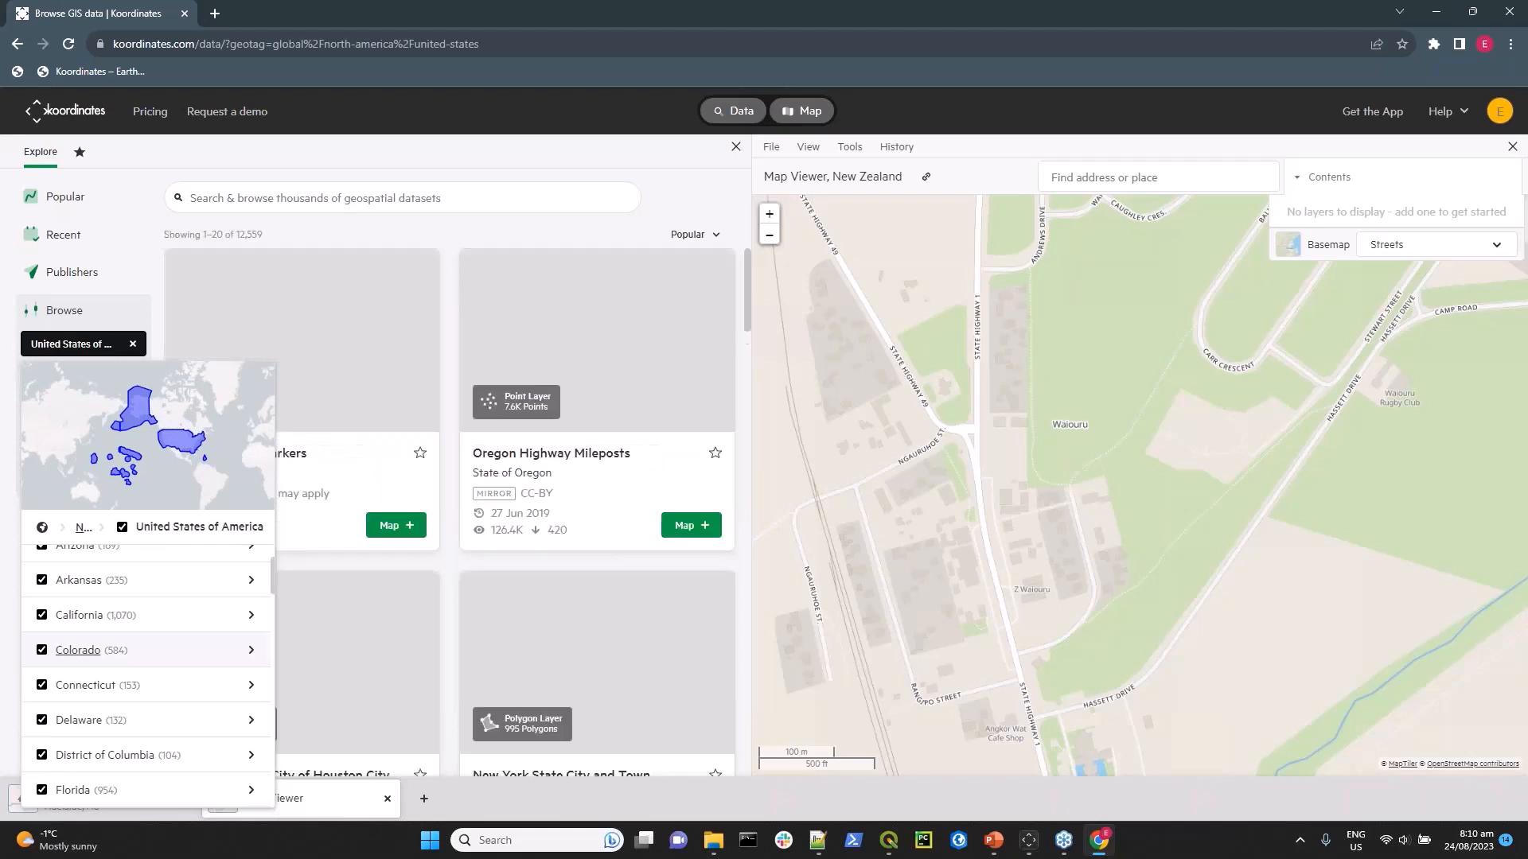
click(334, 198)
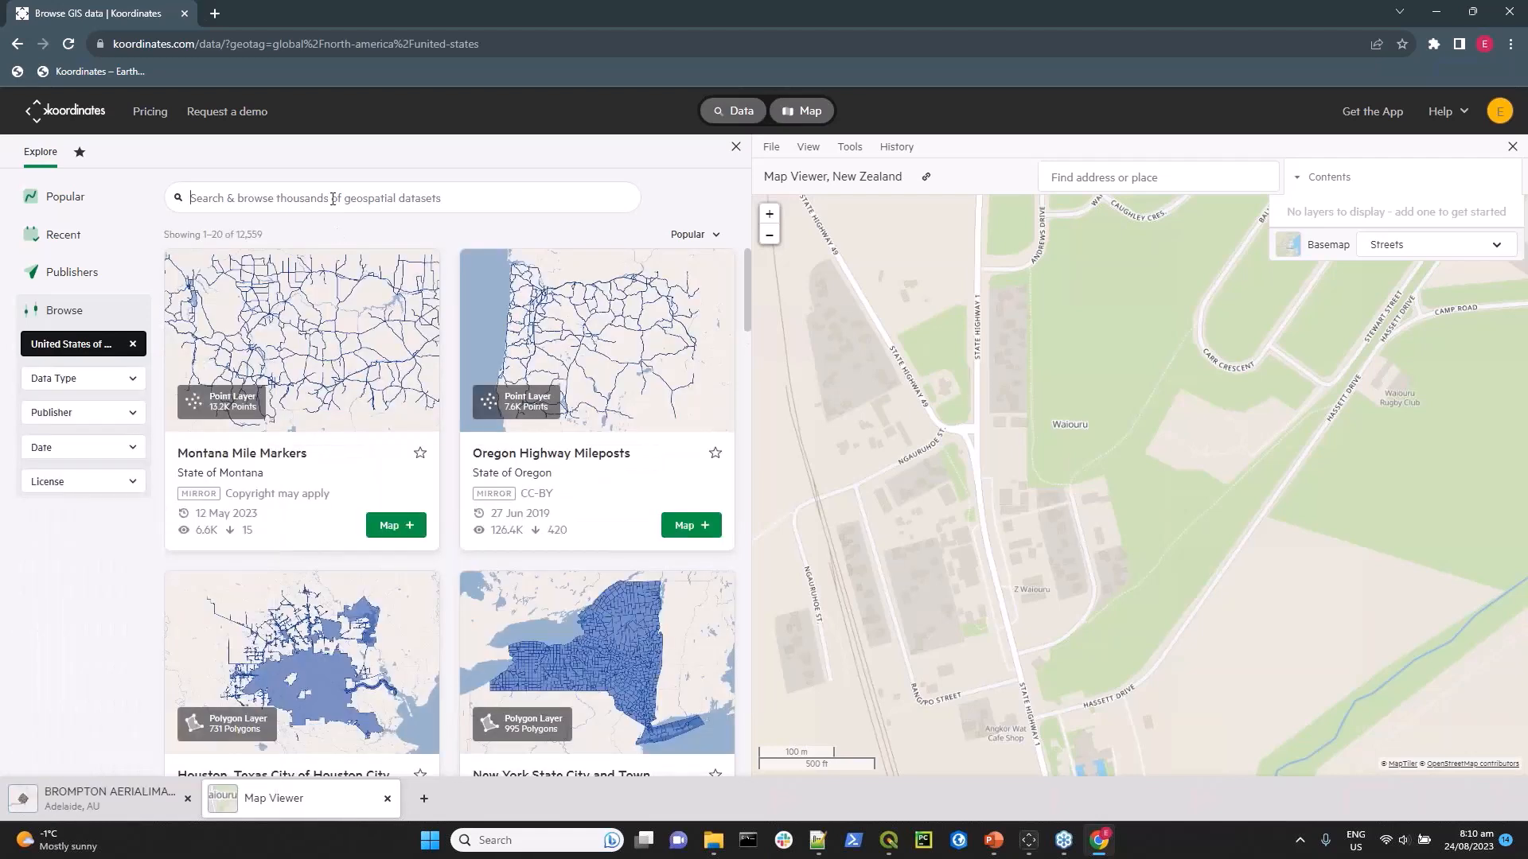
Try filtering the datasets by layers, vectors and rasters, and clear the data type filter.
click(128, 382)
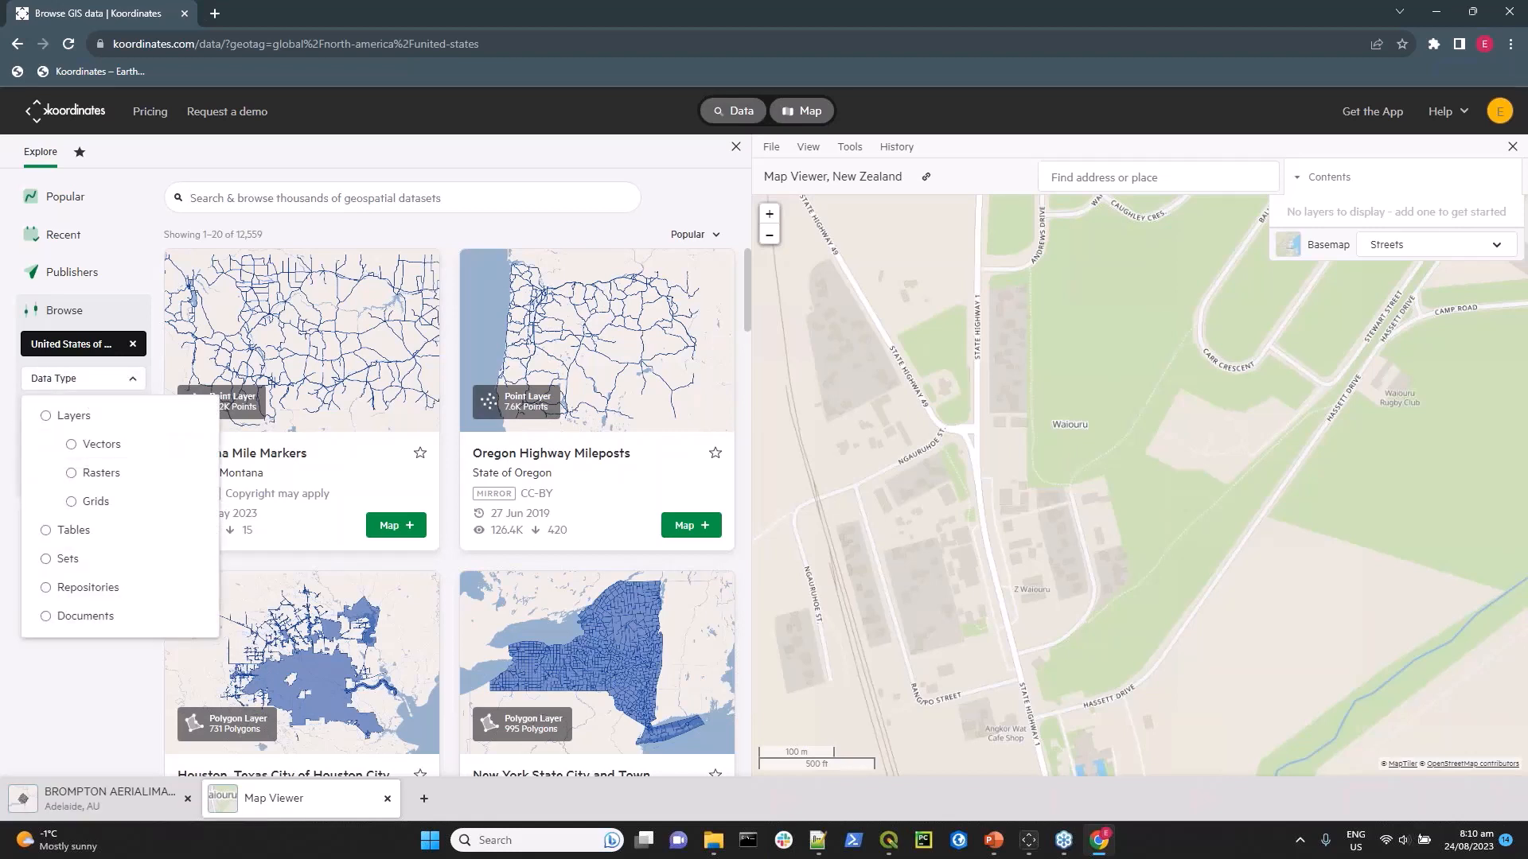
click(46, 416)
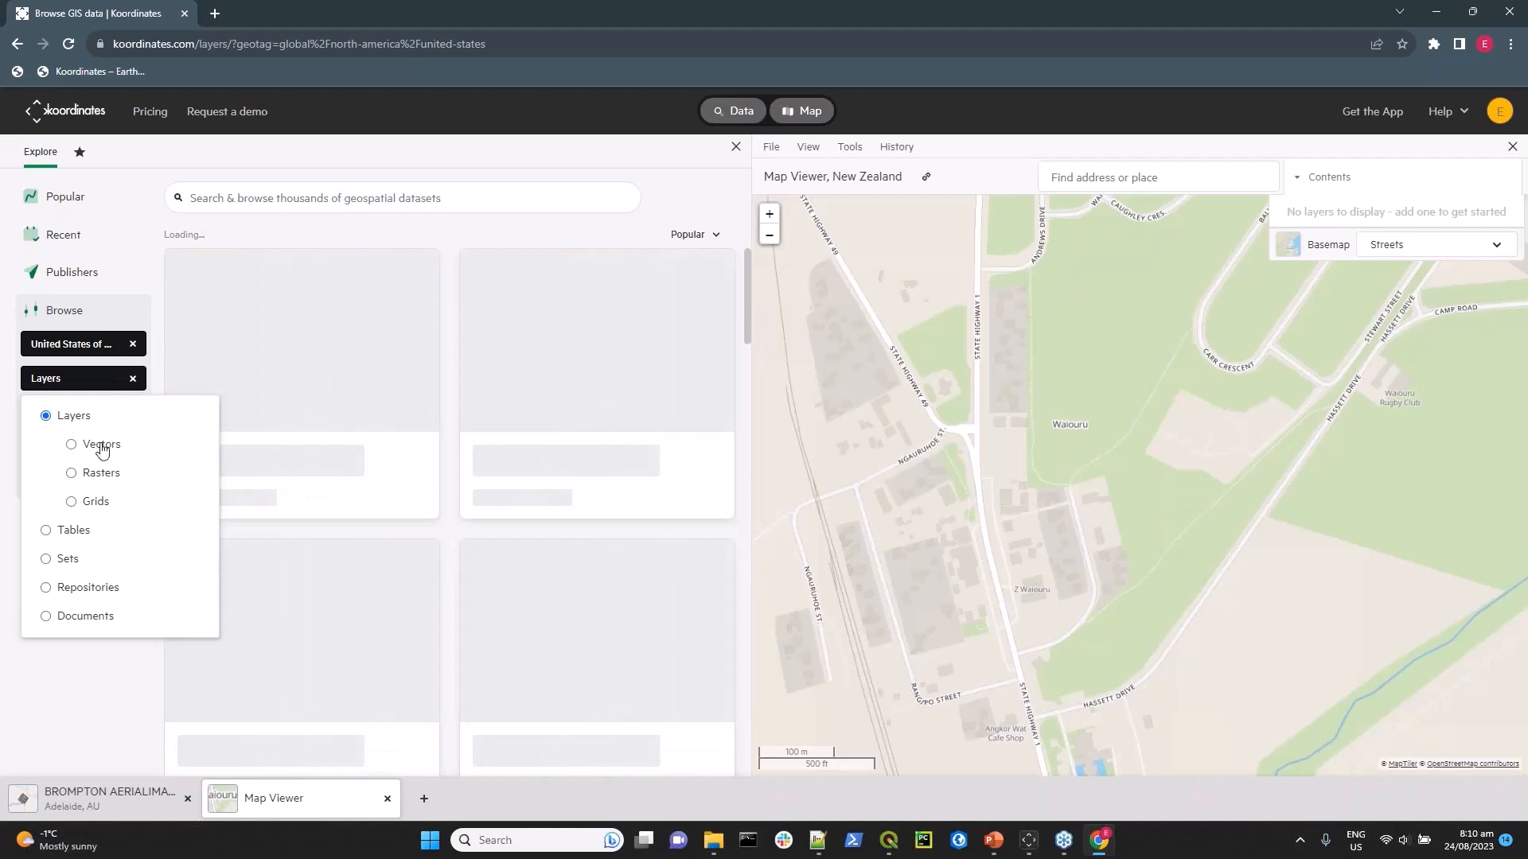
click(76, 449)
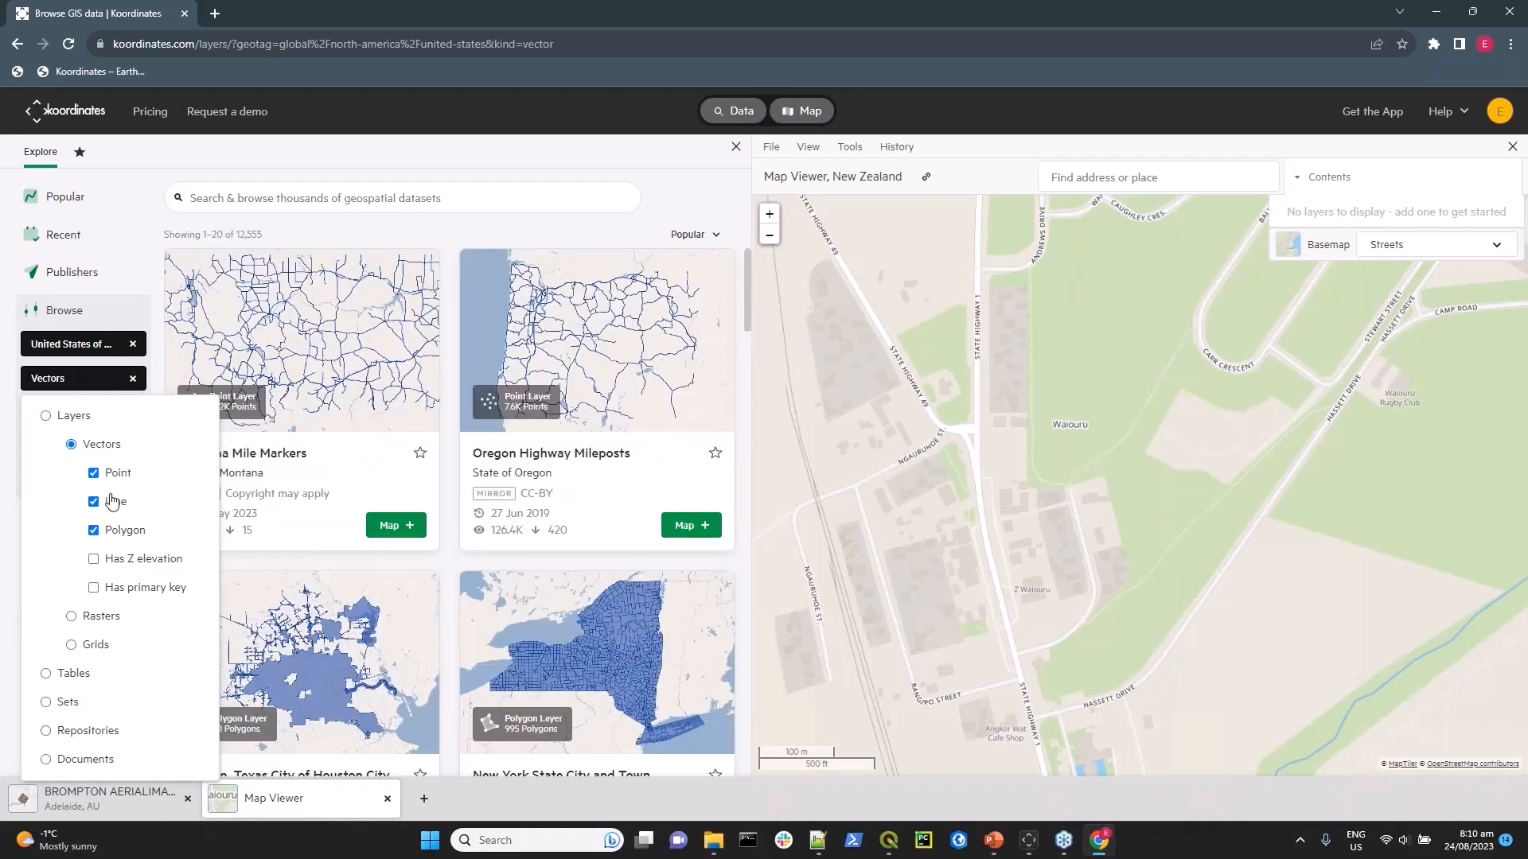
click(79, 616)
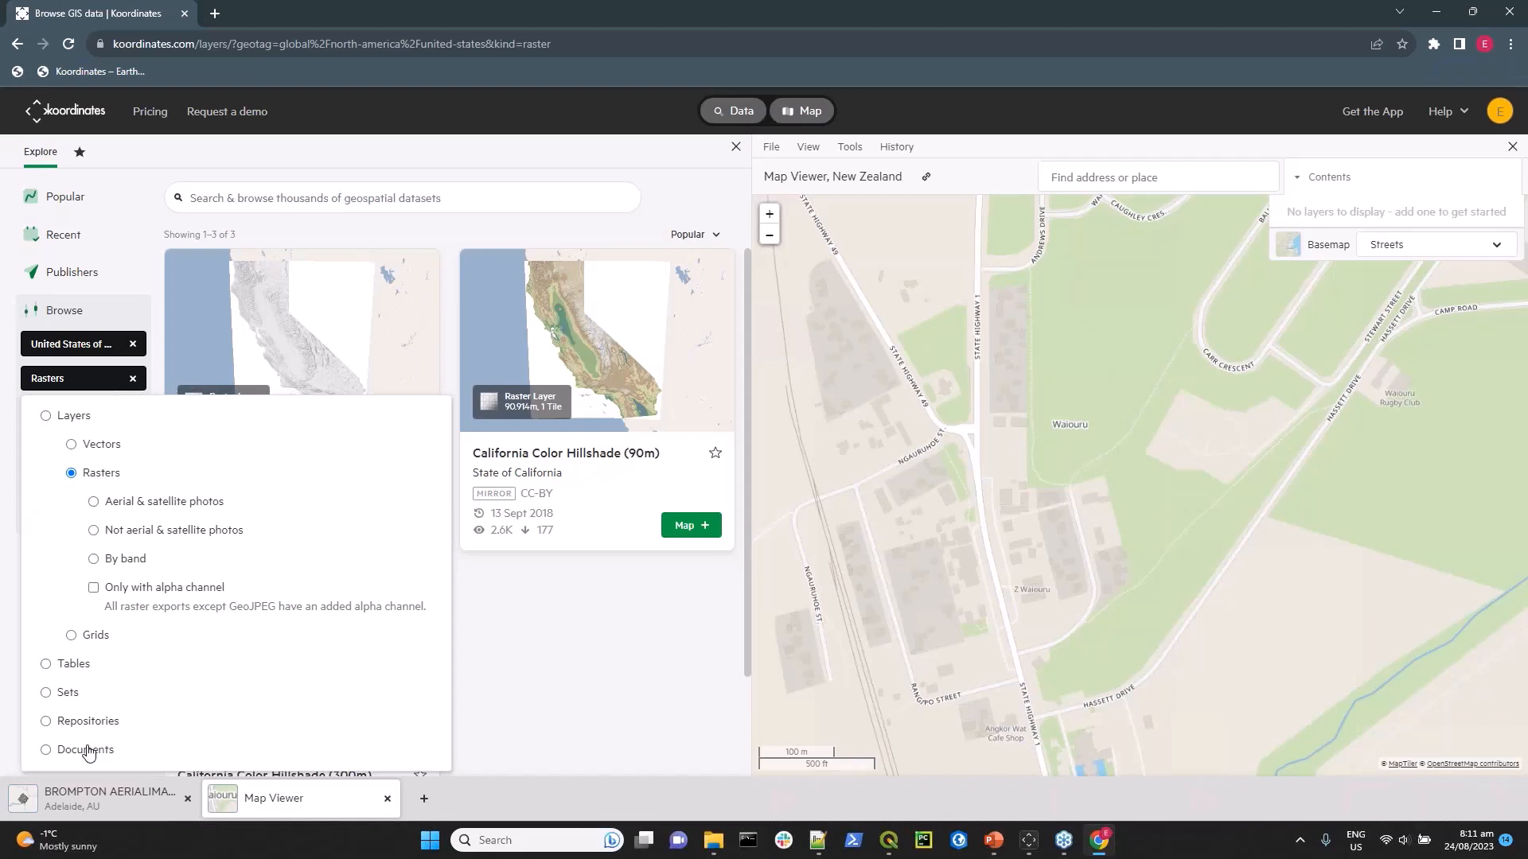
click(132, 378)
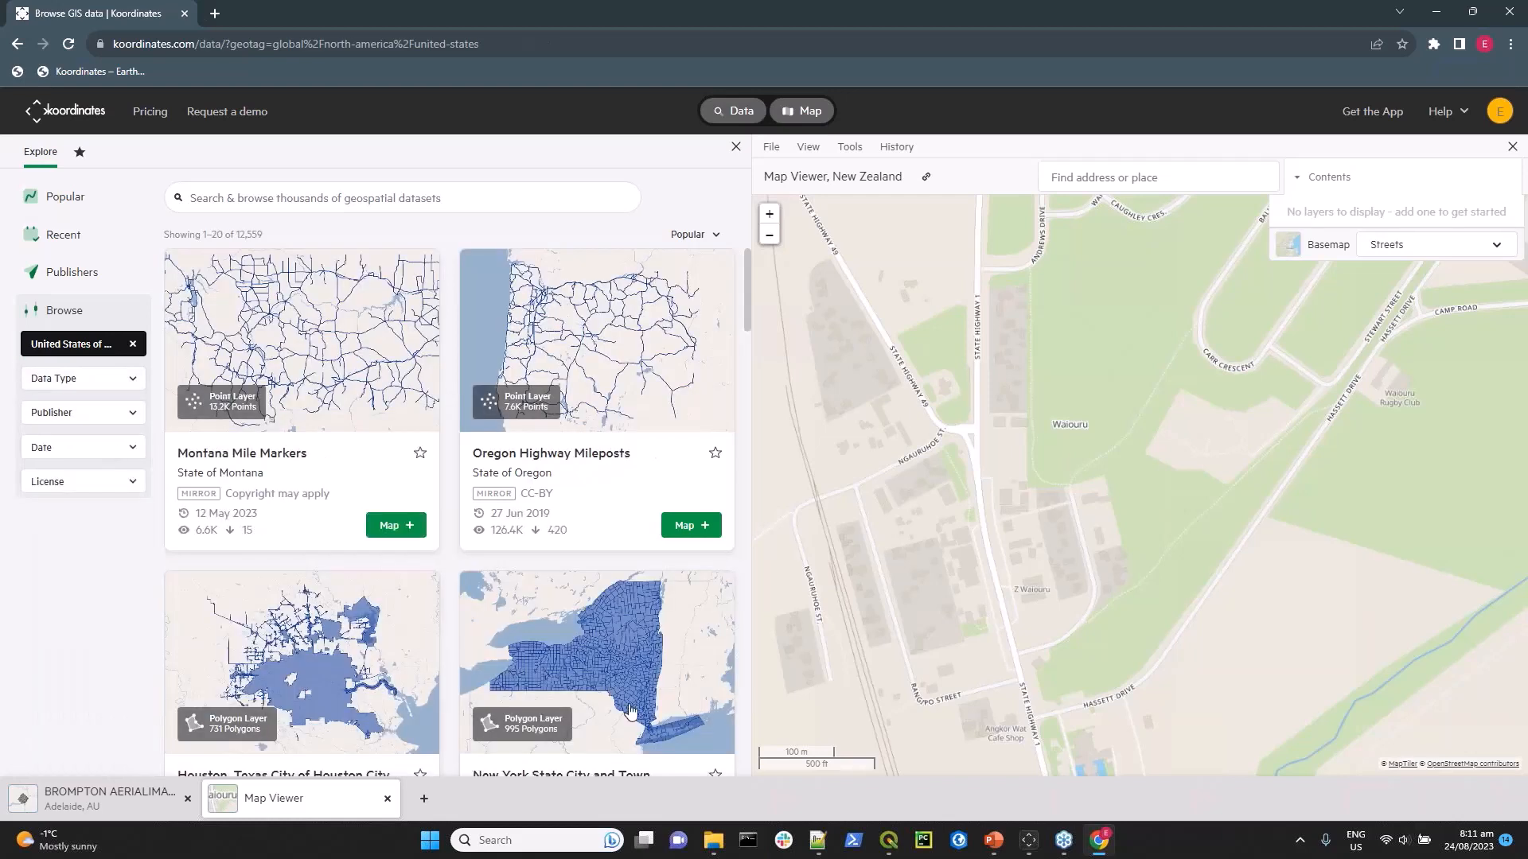
Add the New York State City and Town Boundaries dataset to the map.
scroll(505, 636, down, 2)
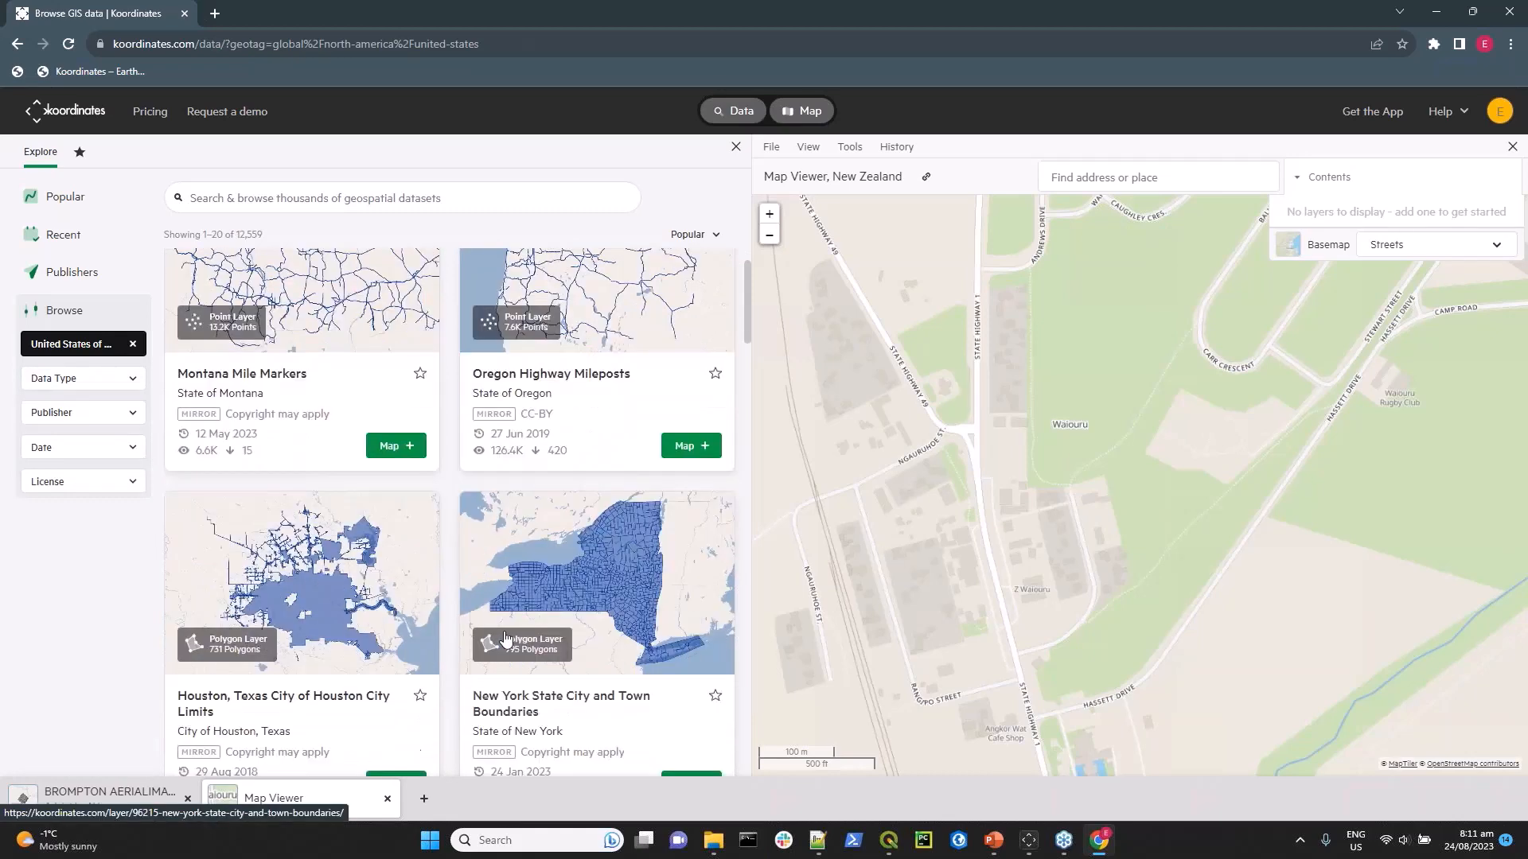
scroll(637, 700, down, 2)
click(686, 706)
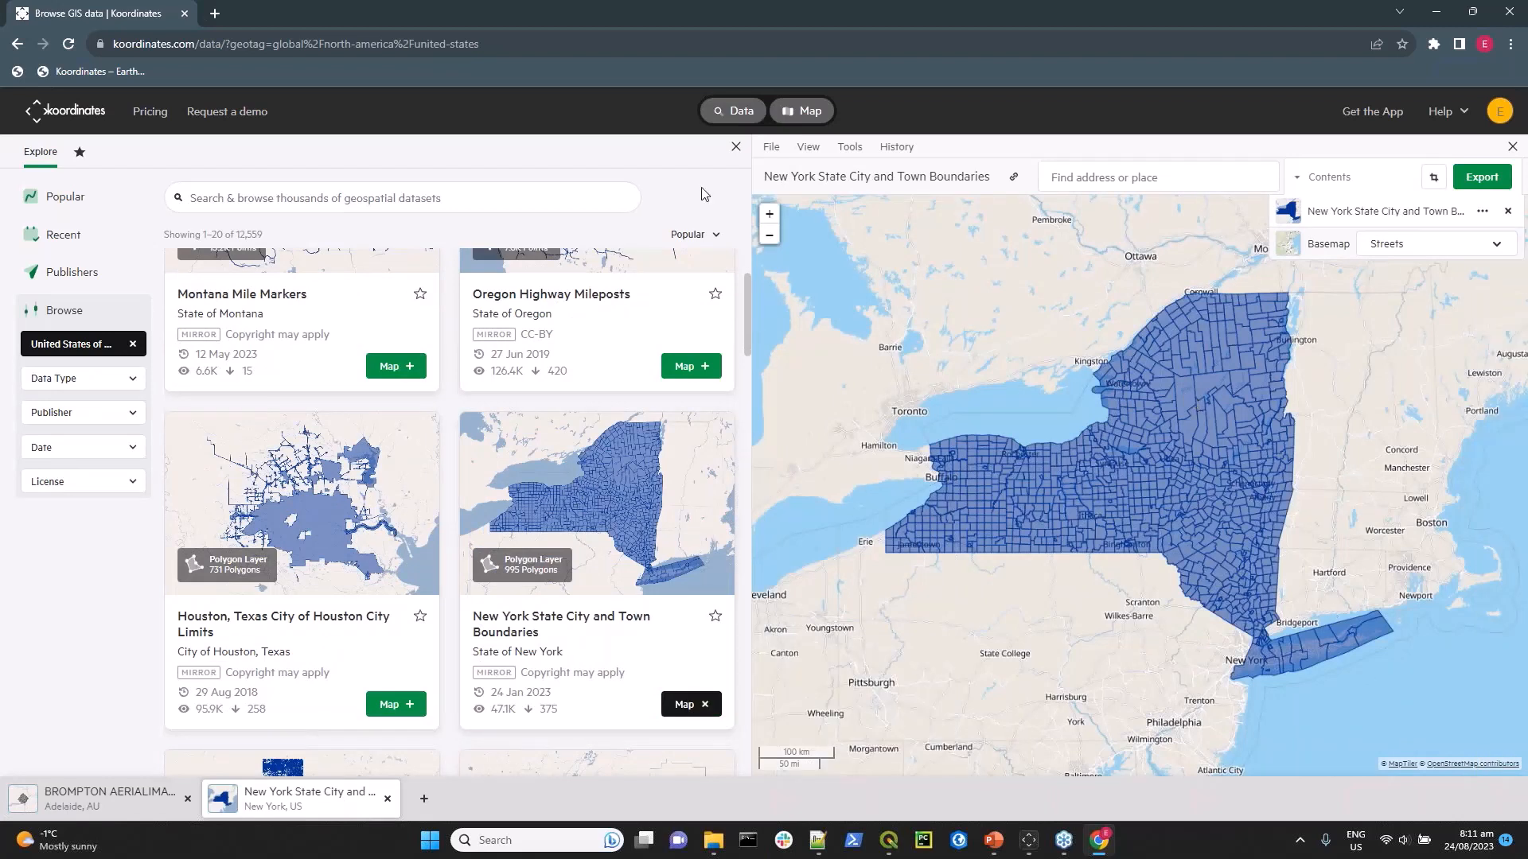
Show only the map and inspect the attributes of the Rensselaerville polygon through to its last columns.
click(737, 112)
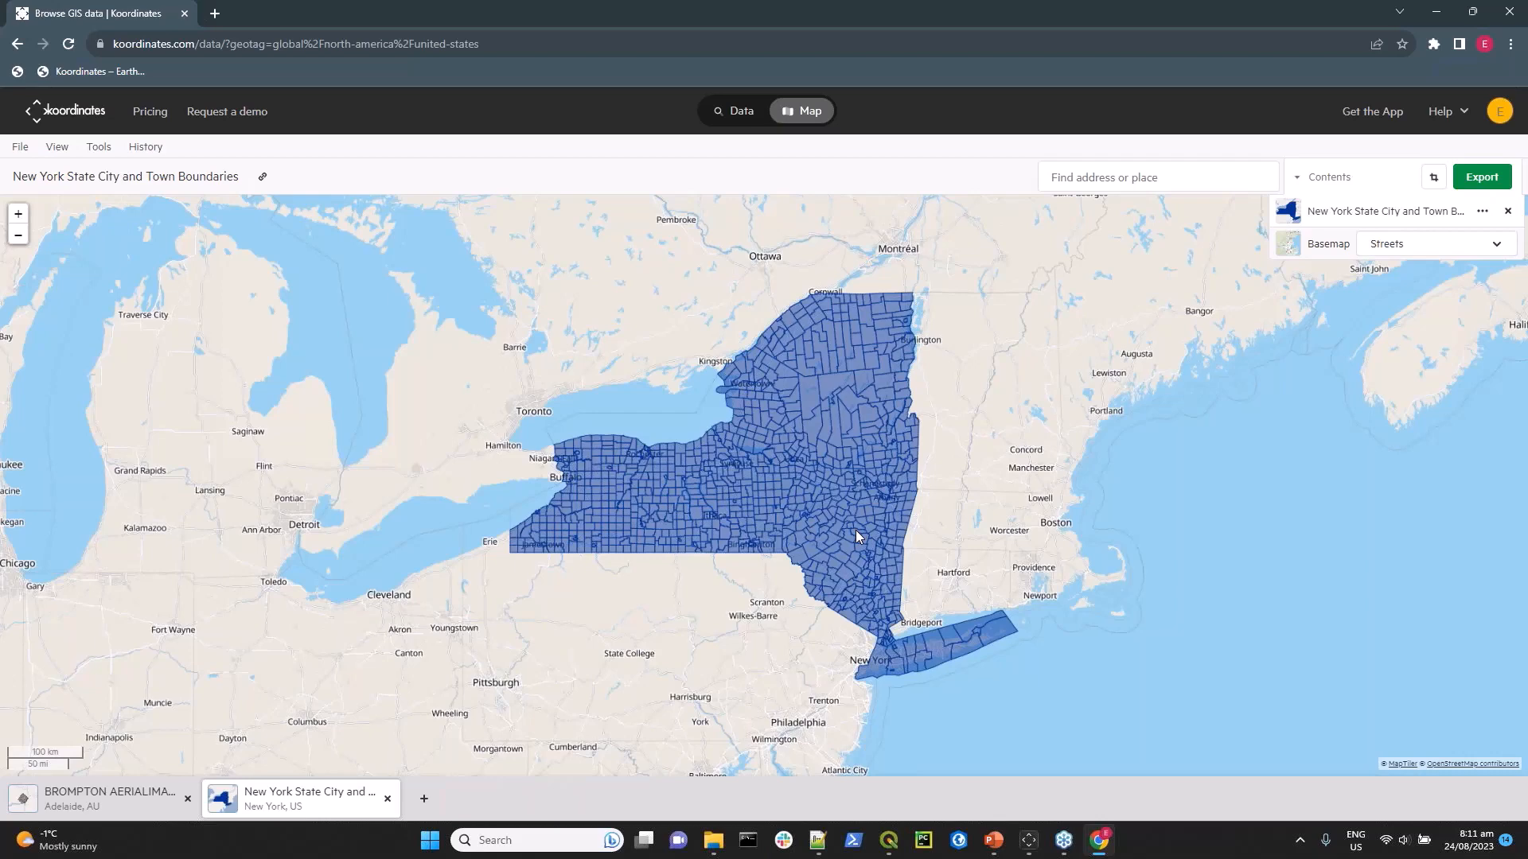
scroll(856, 530, up, 2)
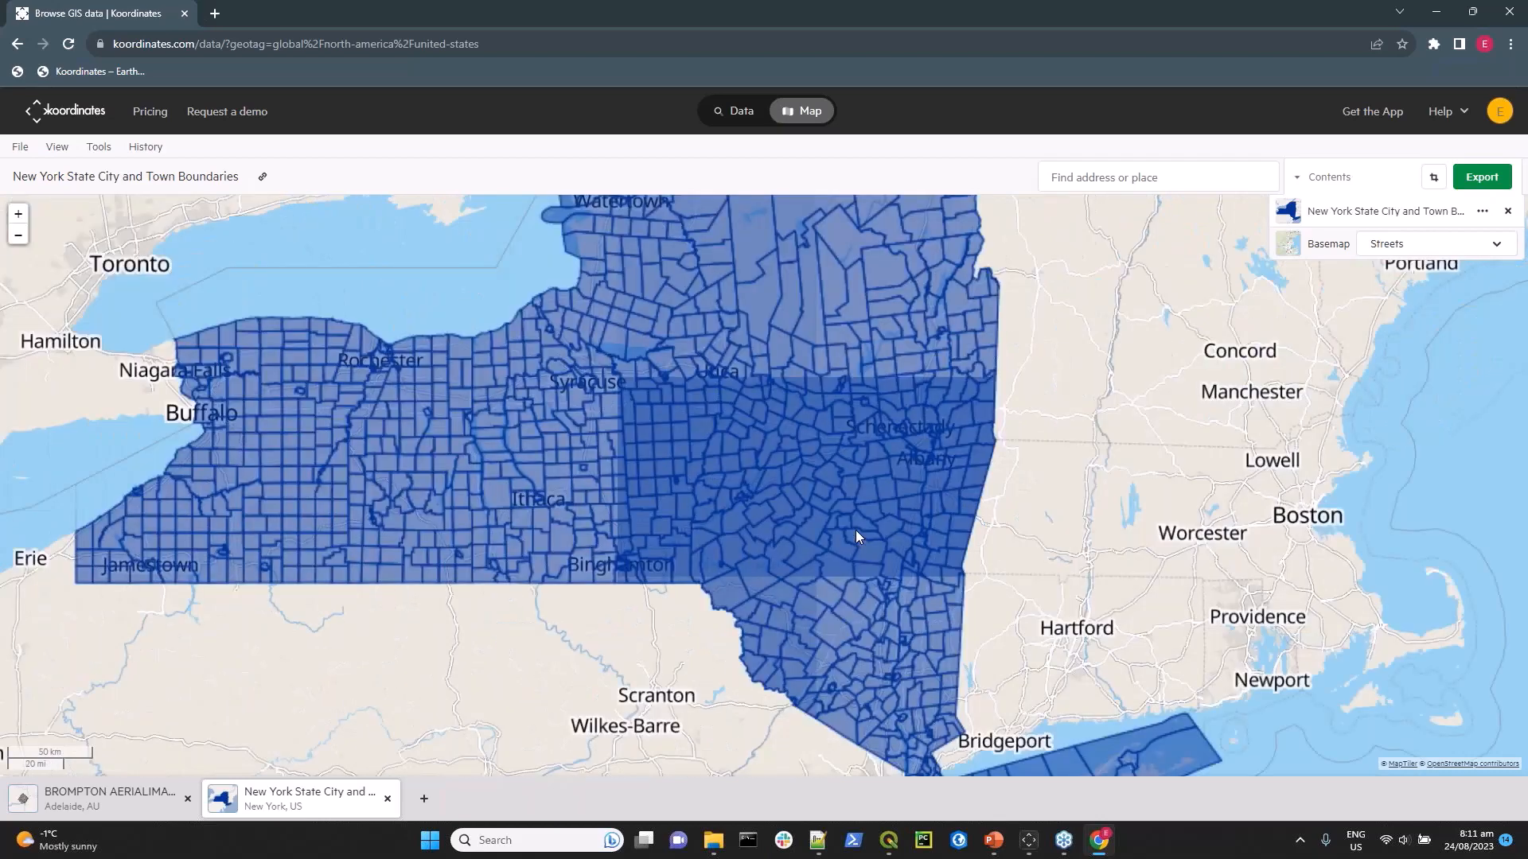
scroll(857, 530, up, 1)
scroll(856, 530, up, 2)
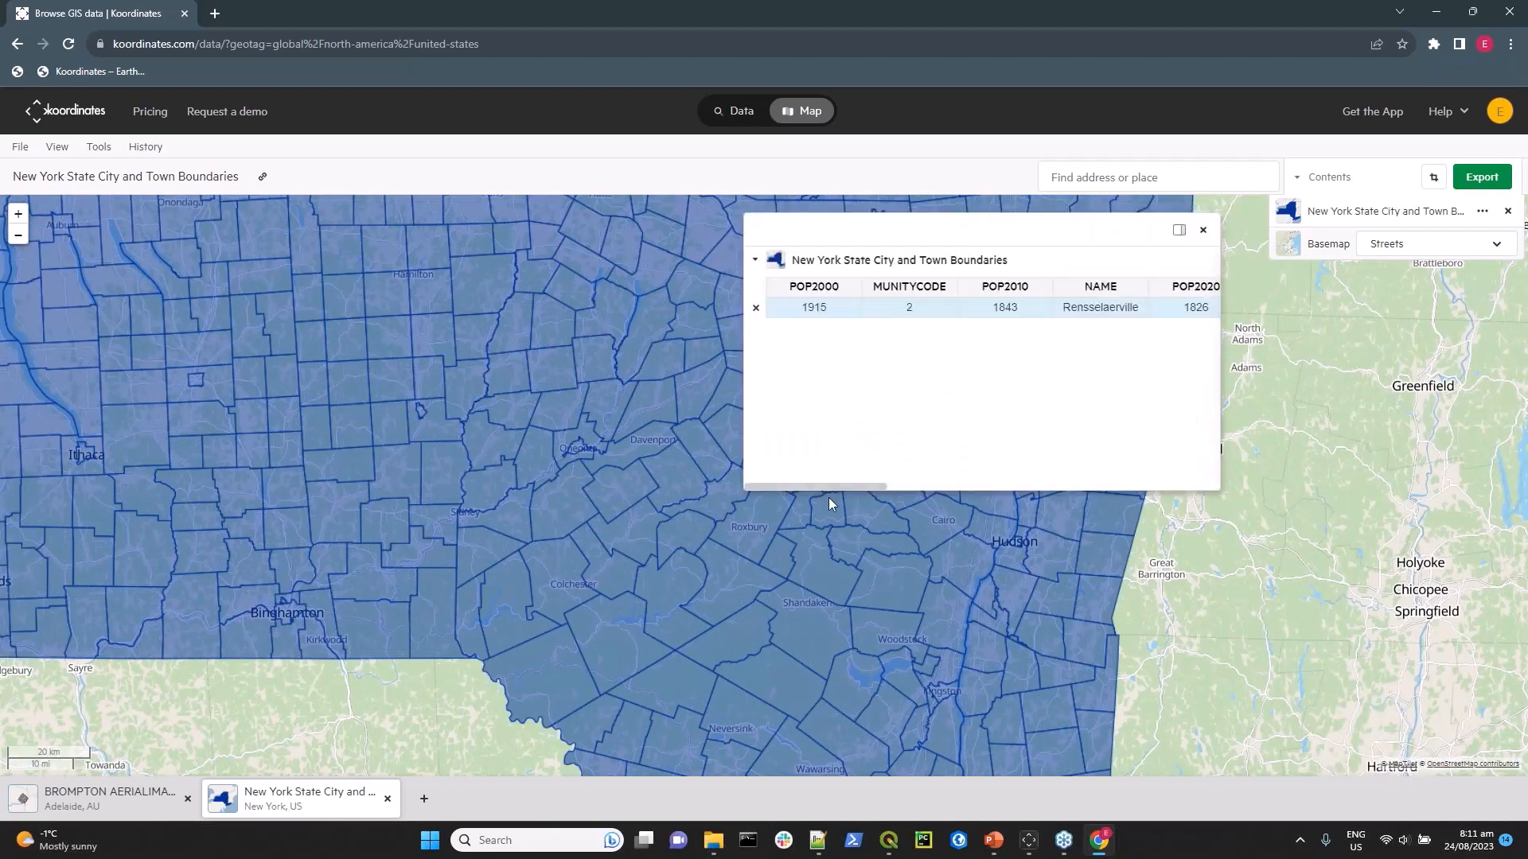
drag(829, 487, 1148, 493)
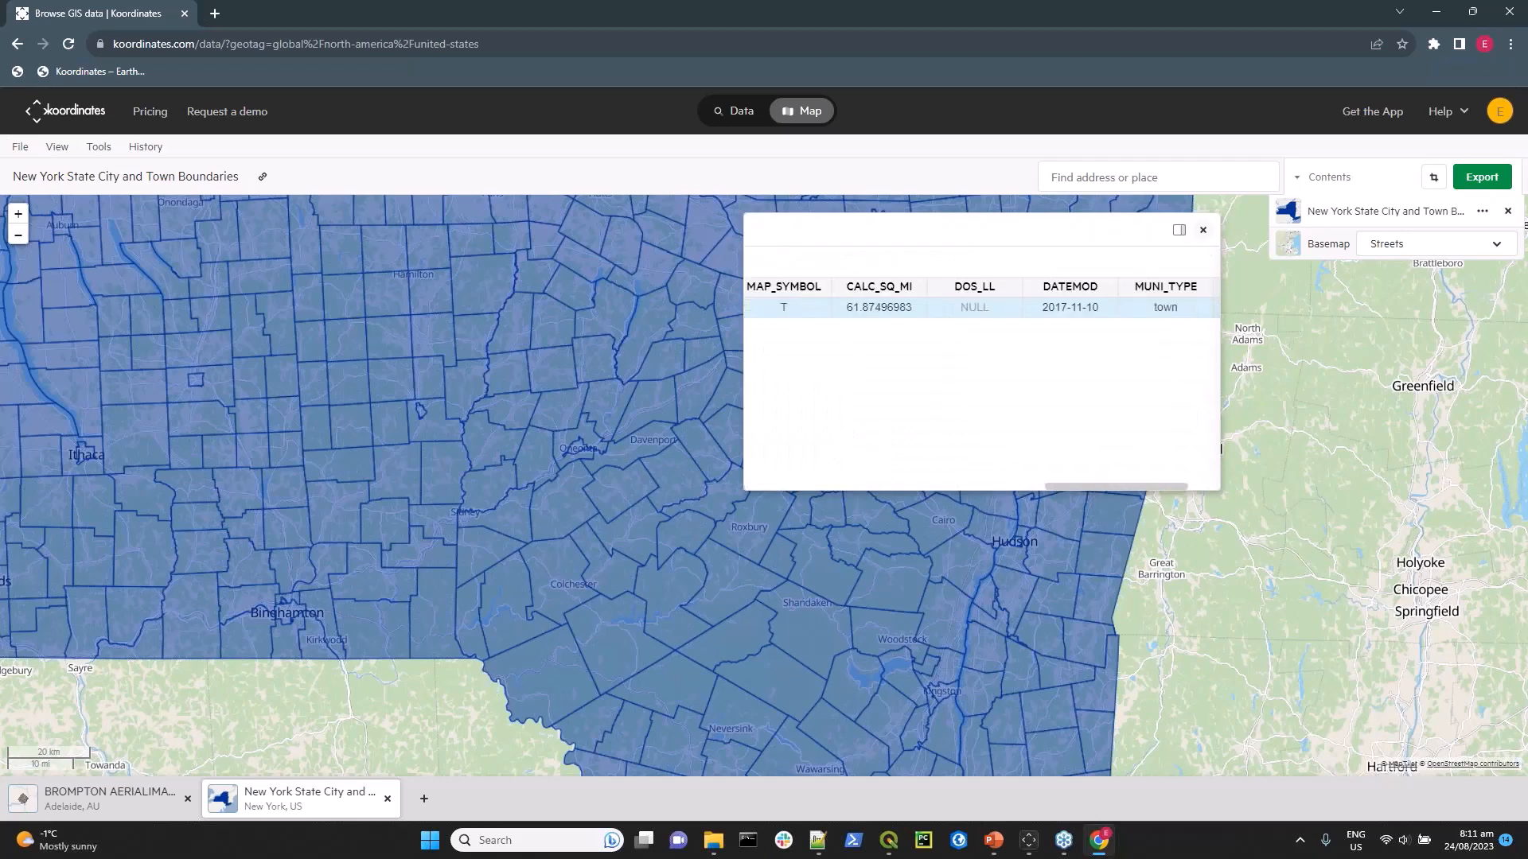
click(1203, 230)
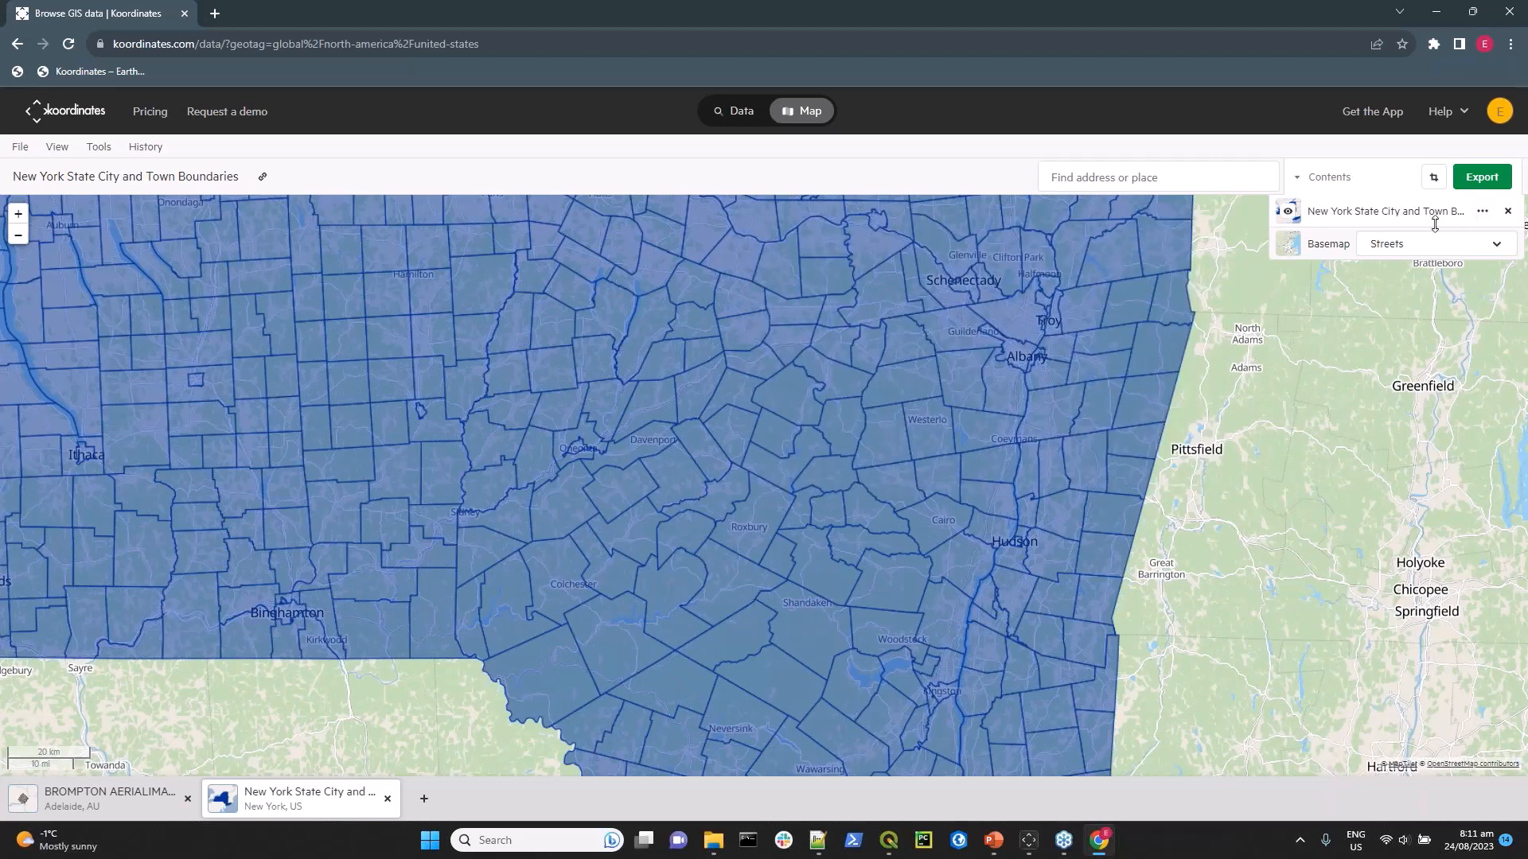
Show the data table of the New York State City and Town Boundaries layer and widen it over the map.
click(1481, 213)
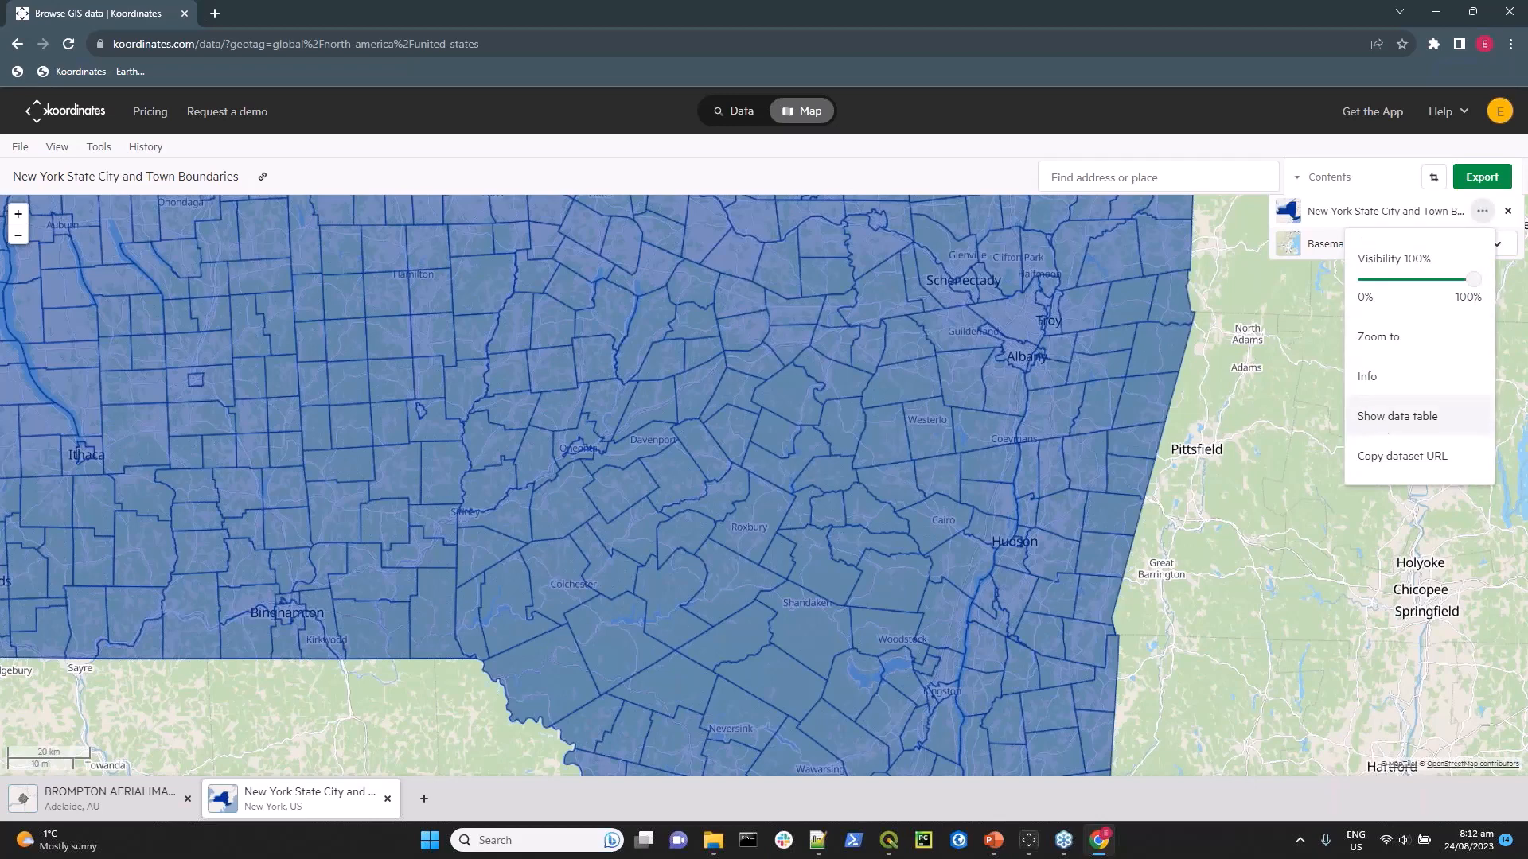
click(1381, 426)
drag(1367, 480, 968, 375)
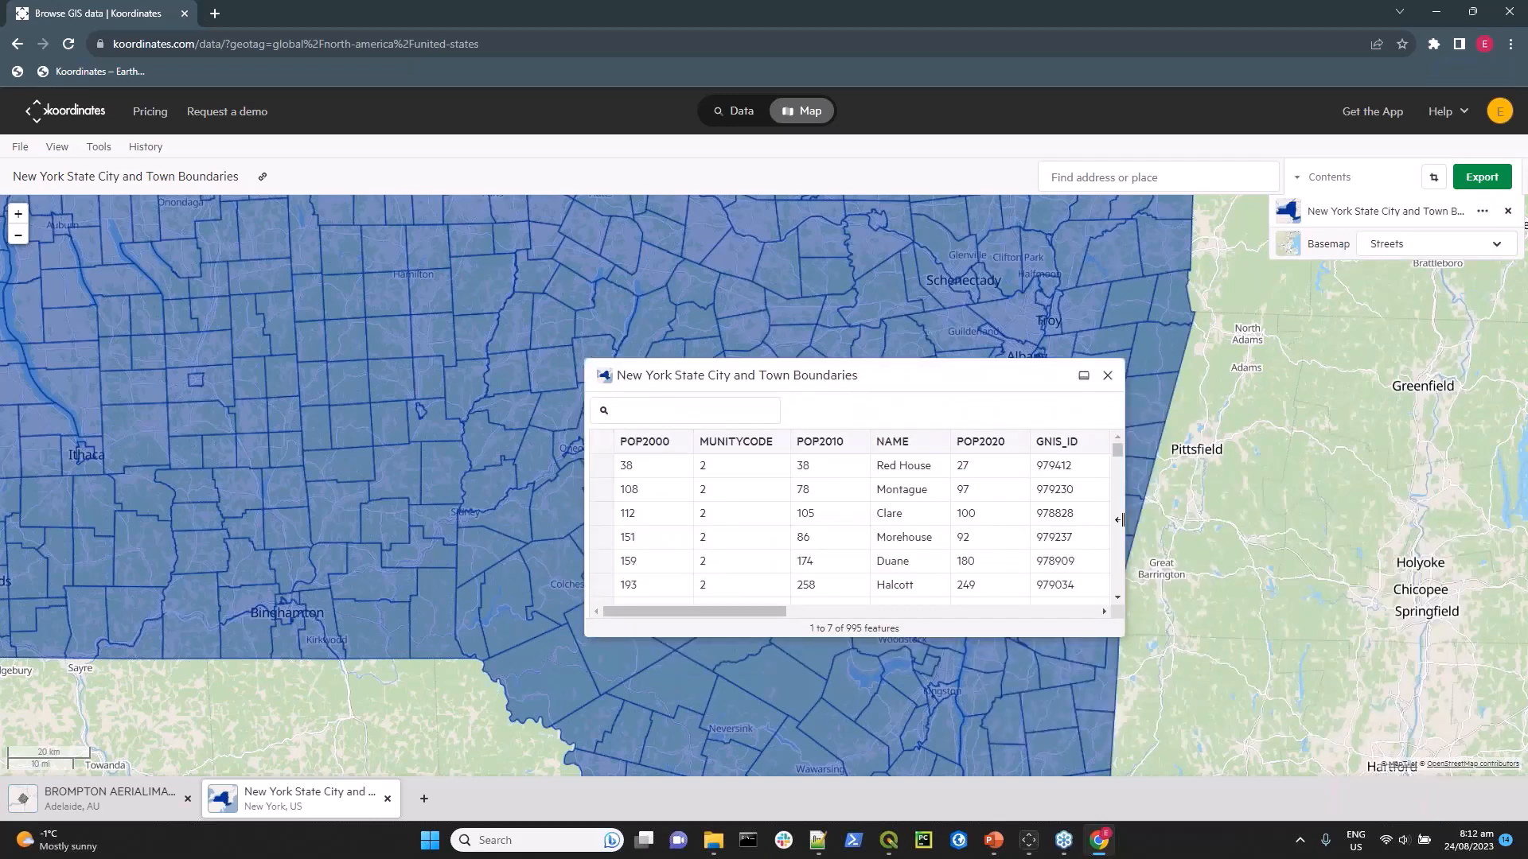
drag(1137, 520, 1307, 520)
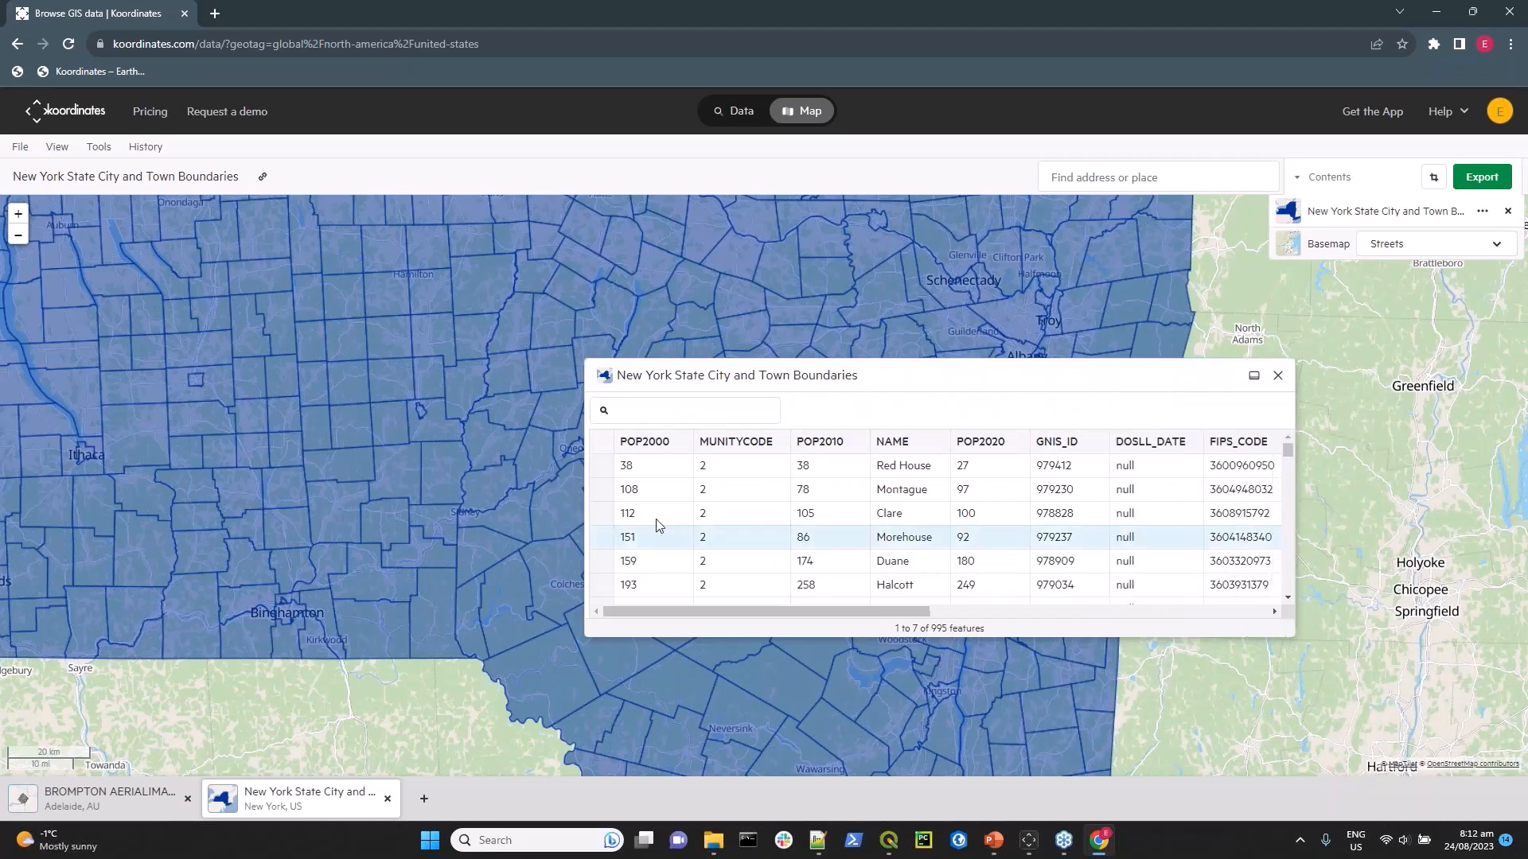
Zoom the map to the Montague record selected in the data table and close the table.
click(600, 489)
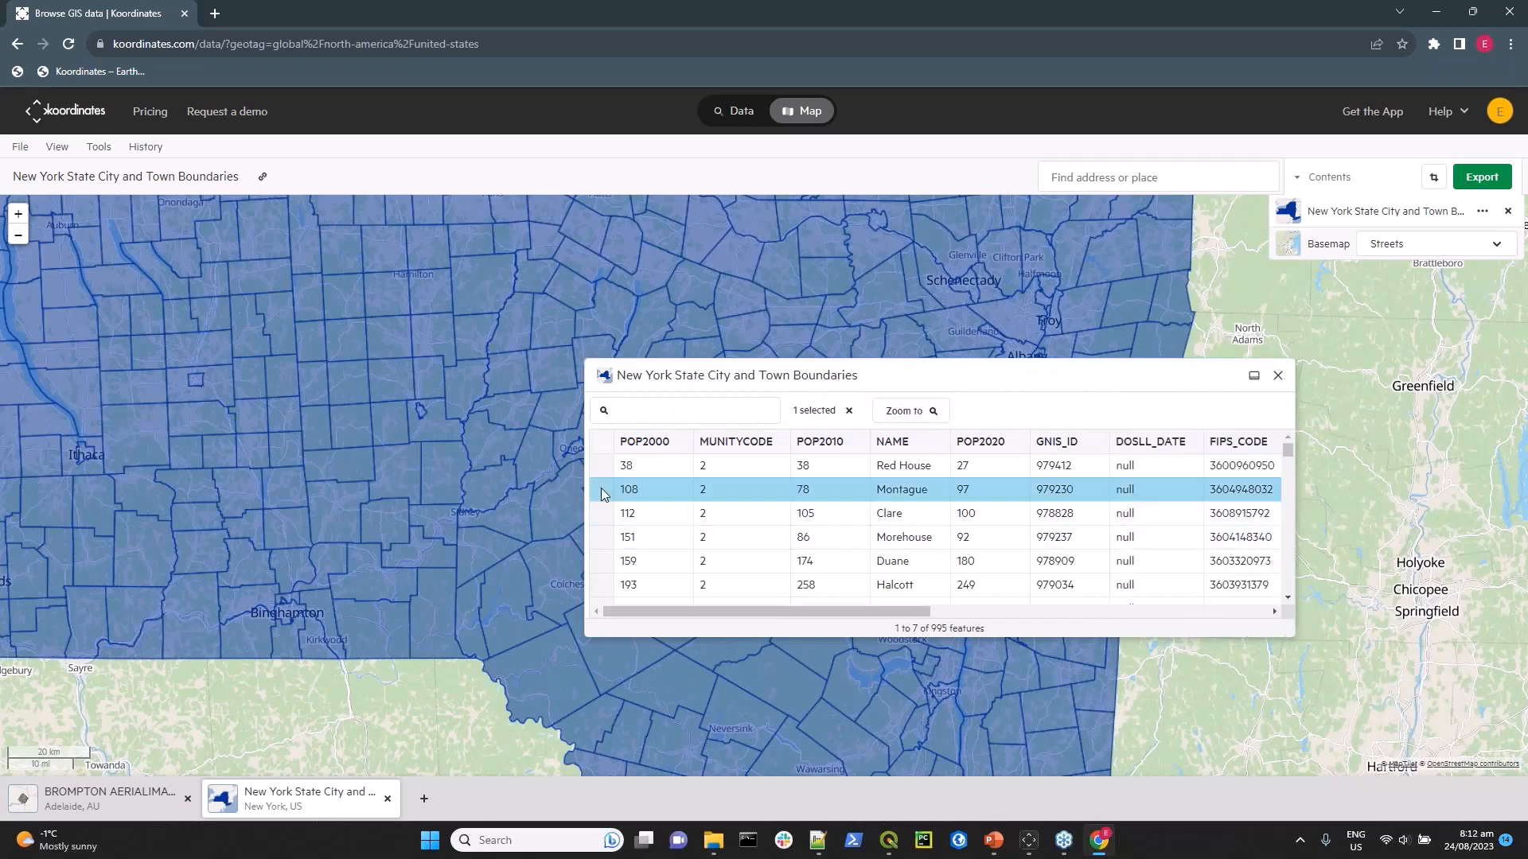
click(909, 414)
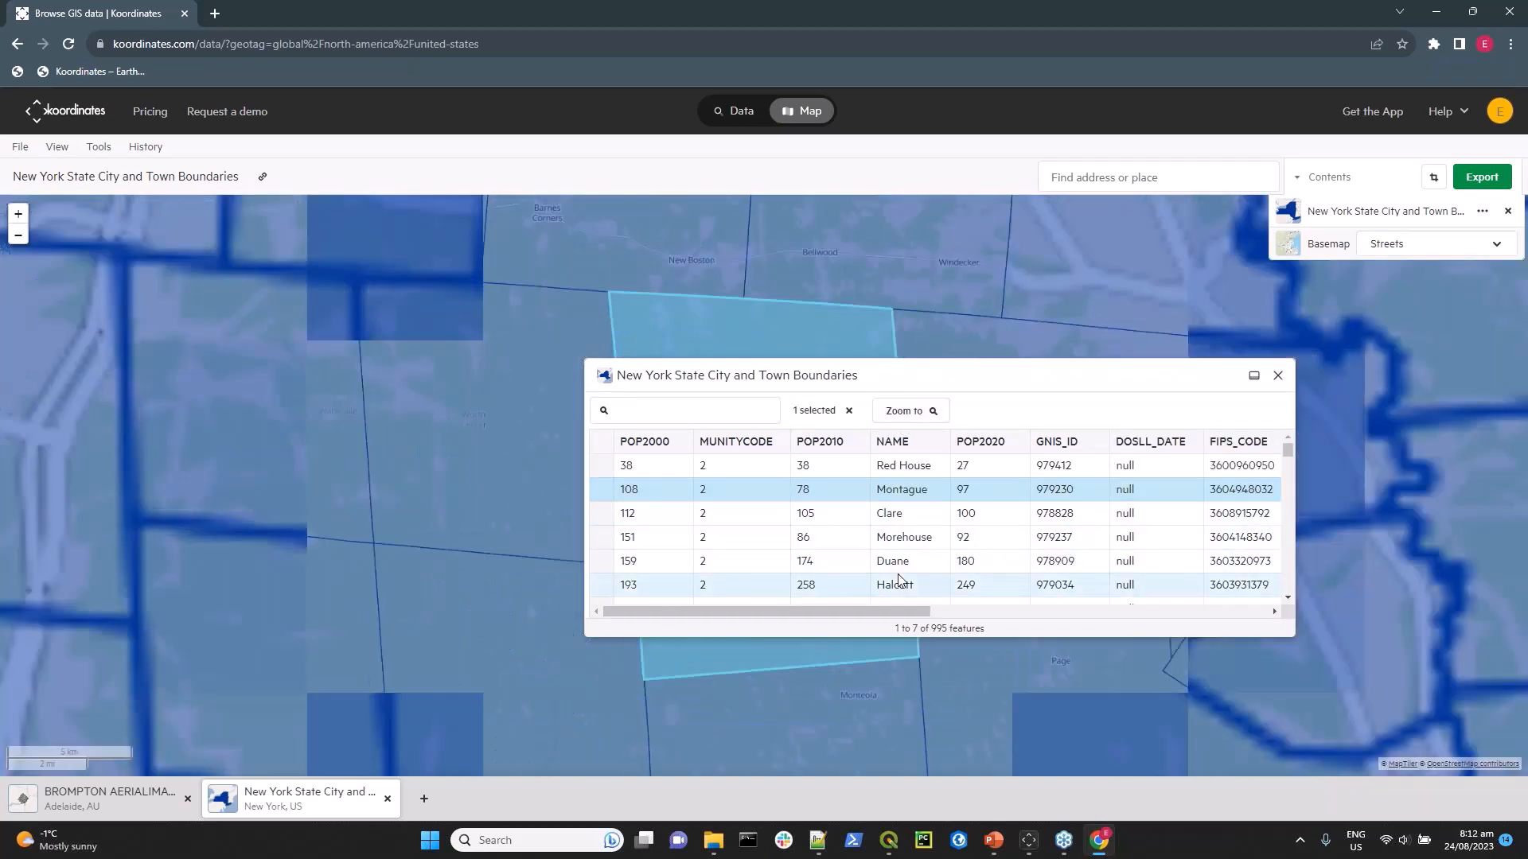
click(1278, 378)
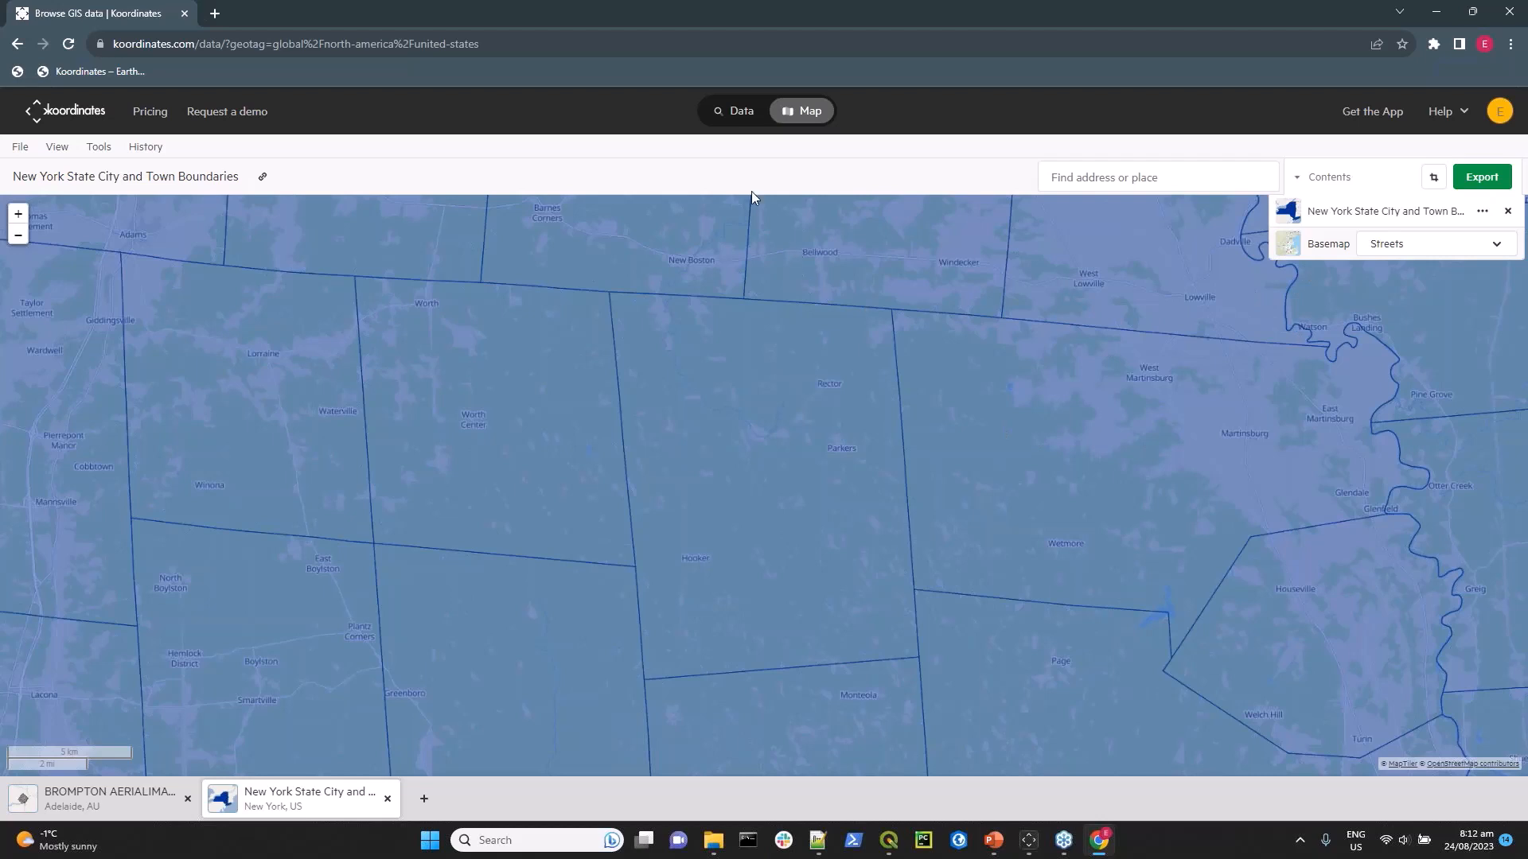
Remove the New York boundaries layer from the map and clear the United States region filter in the data catalogue.
click(1507, 212)
click(721, 117)
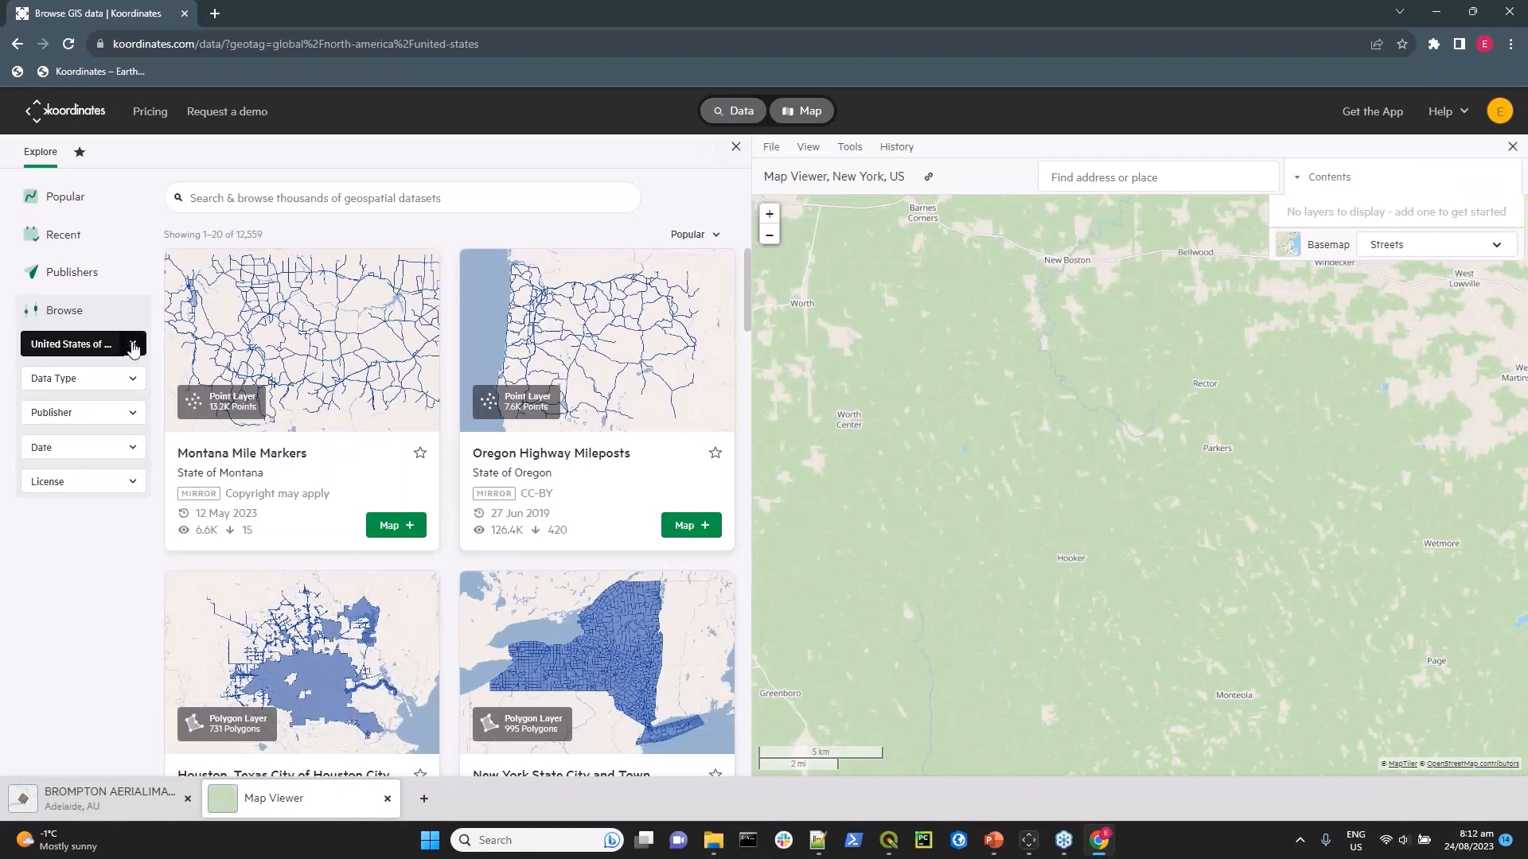
click(133, 346)
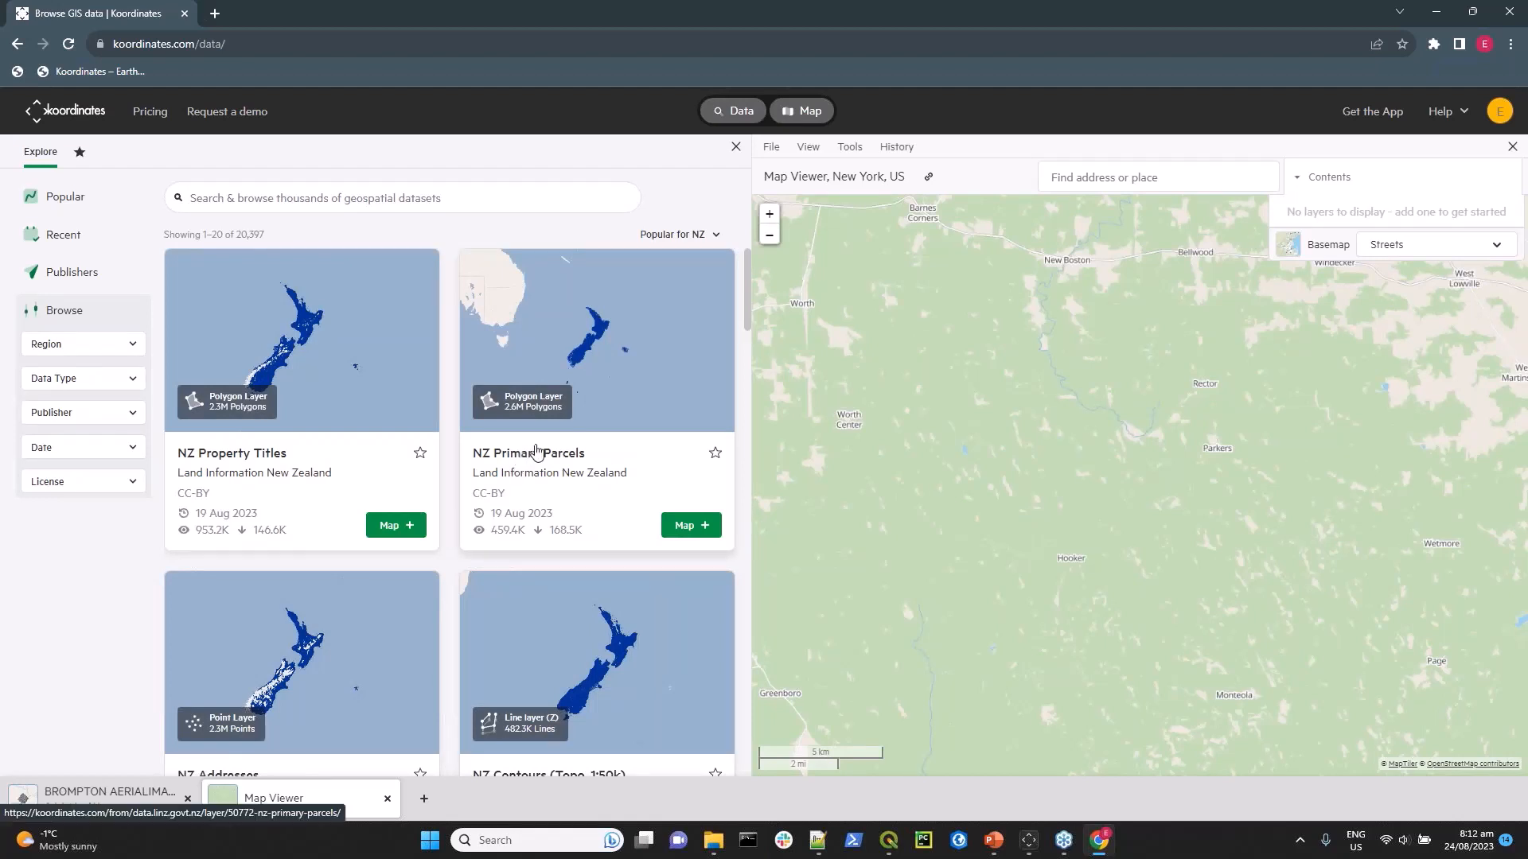
Switch to the Koordinates Demo site and remove the BROMPTON AERIALIMAGERY2 layer from its map.
scroll(535, 452, down, 4)
scroll(529, 422, up, 3)
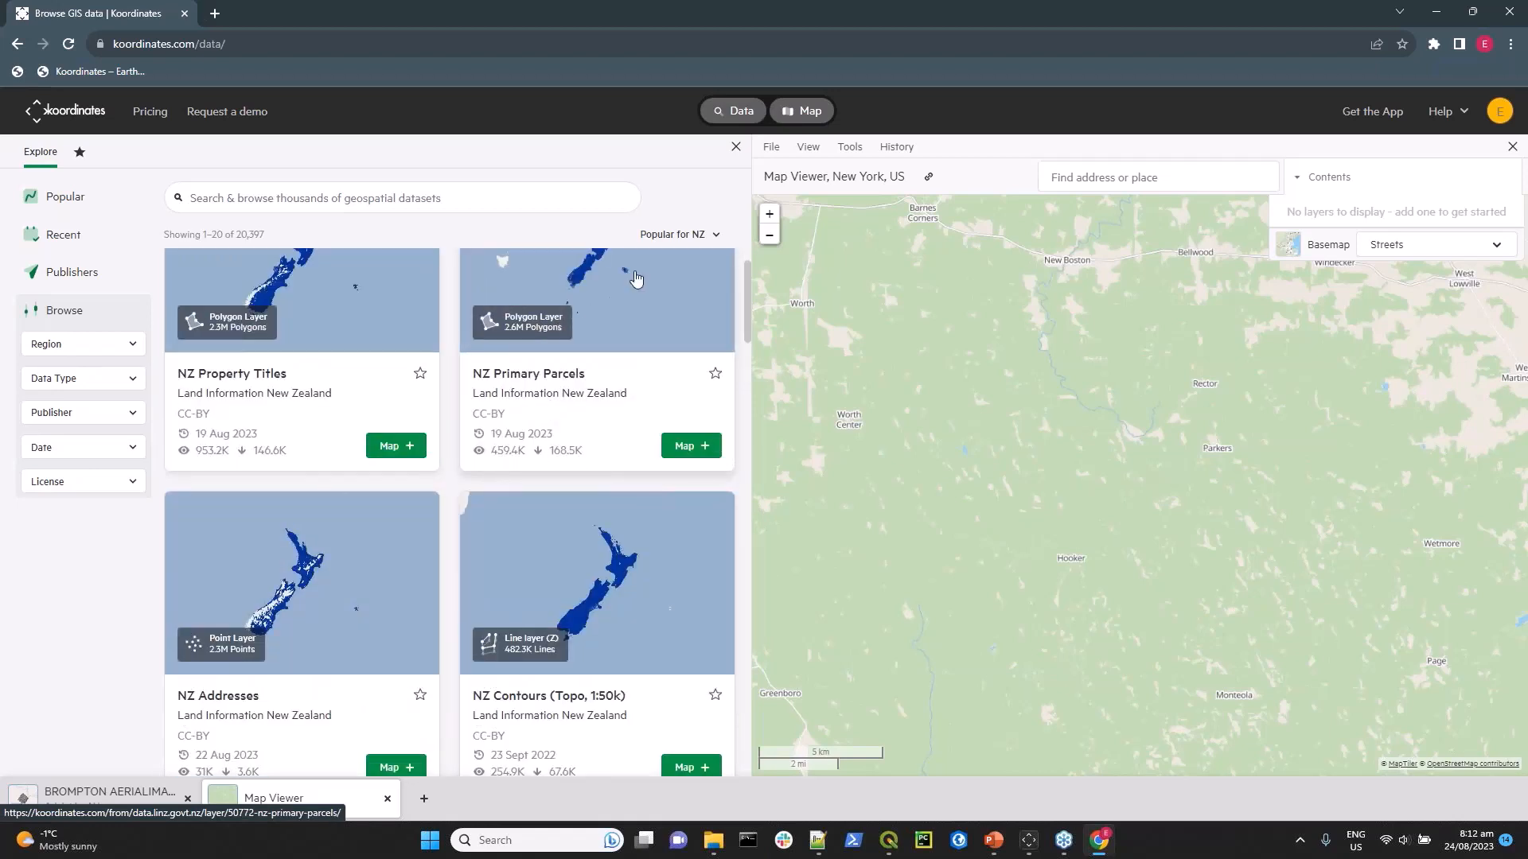
click(1499, 113)
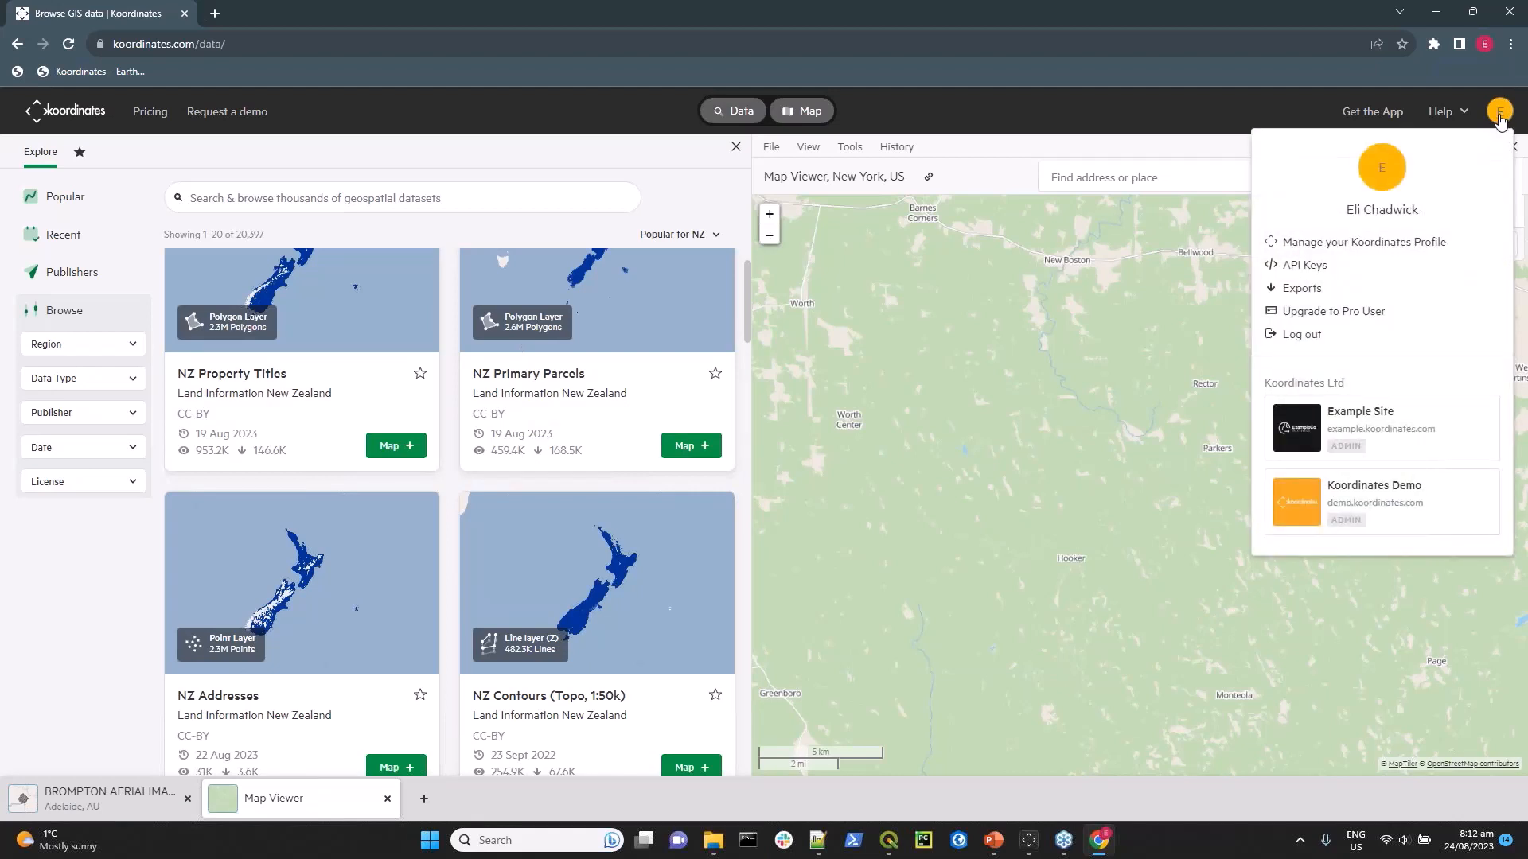
click(1382, 497)
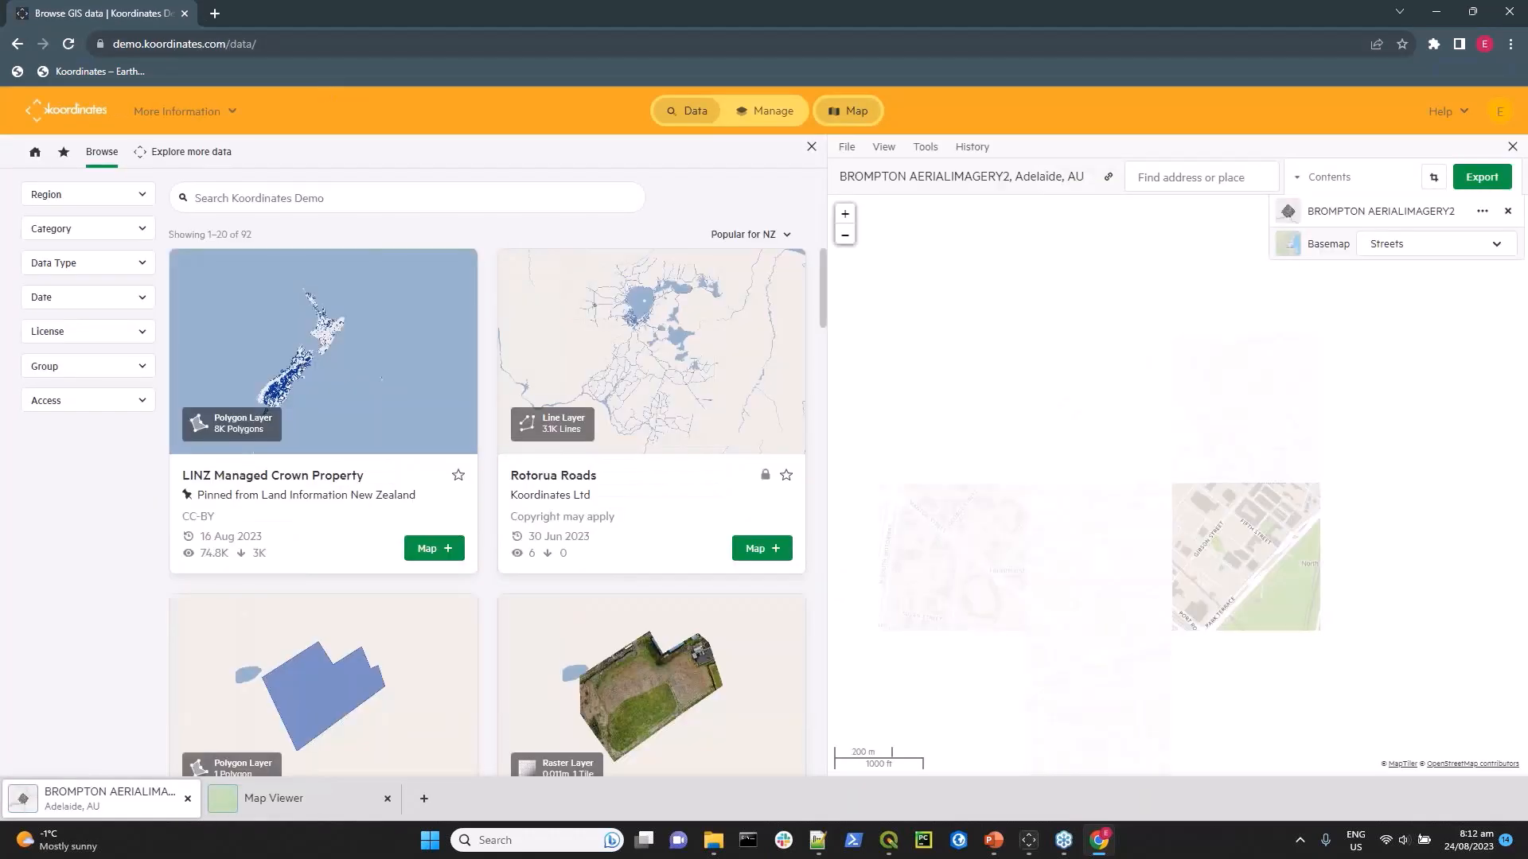
click(1506, 212)
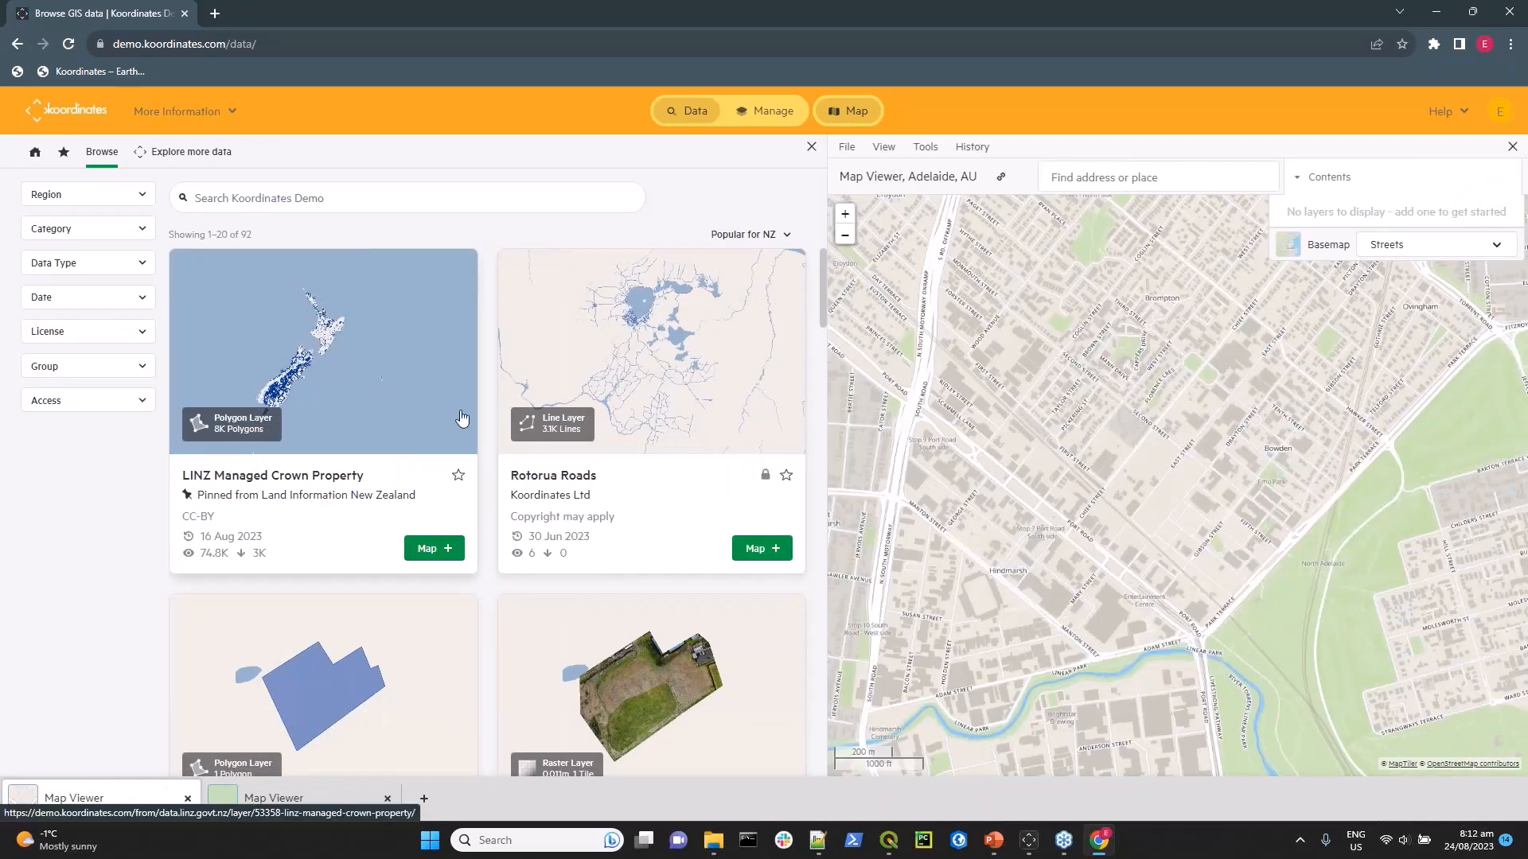
Add the Rotorua gokart survey, Rotorua gokart updated boundary and Rotorua Roads layers to the map and show the map full width.
scroll(463, 418, down, 1)
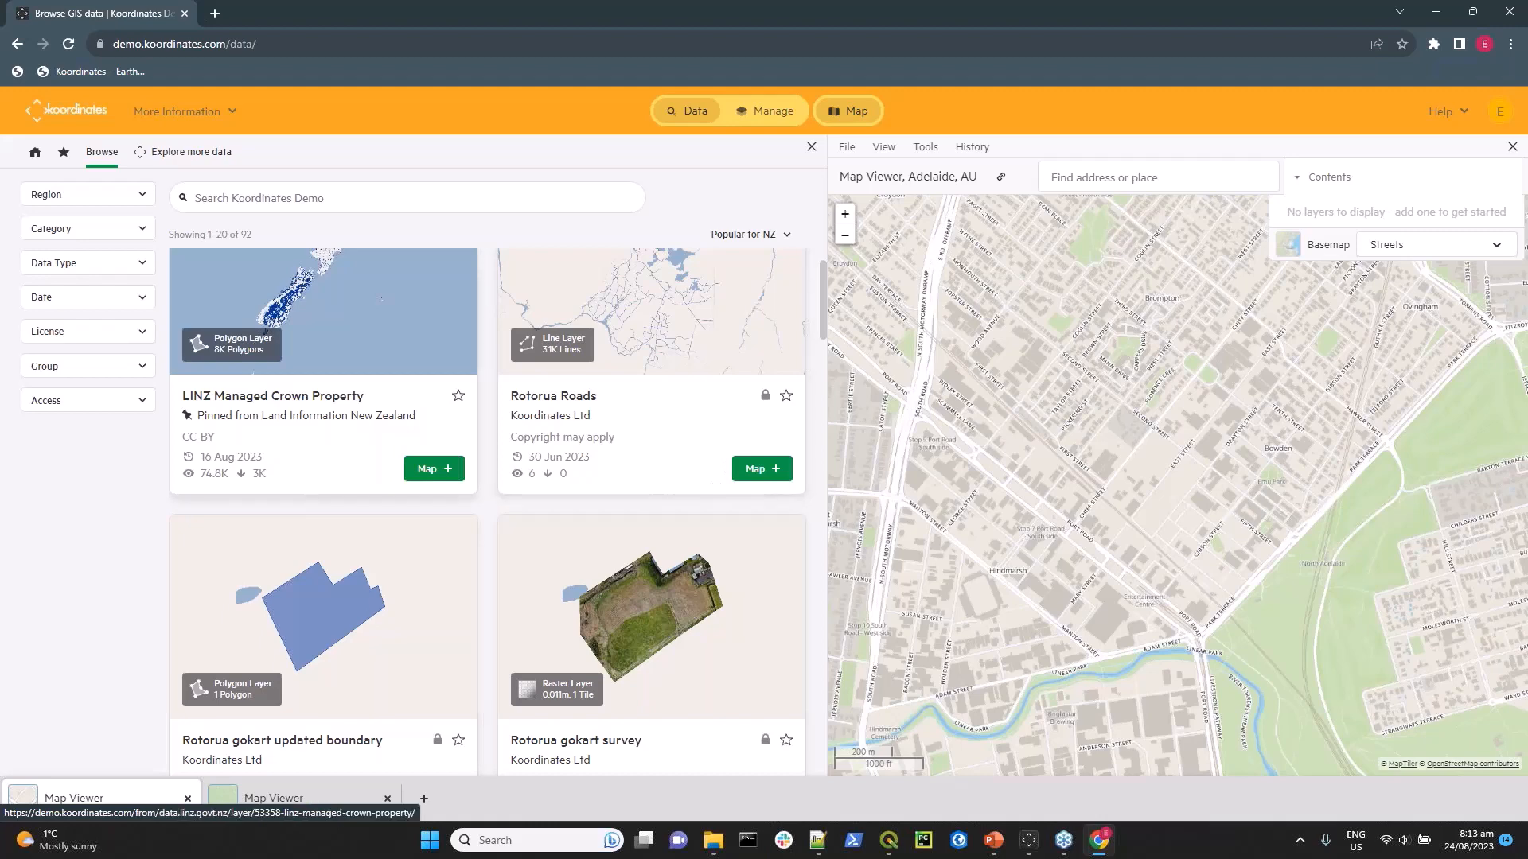
scroll(557, 497, down, 1)
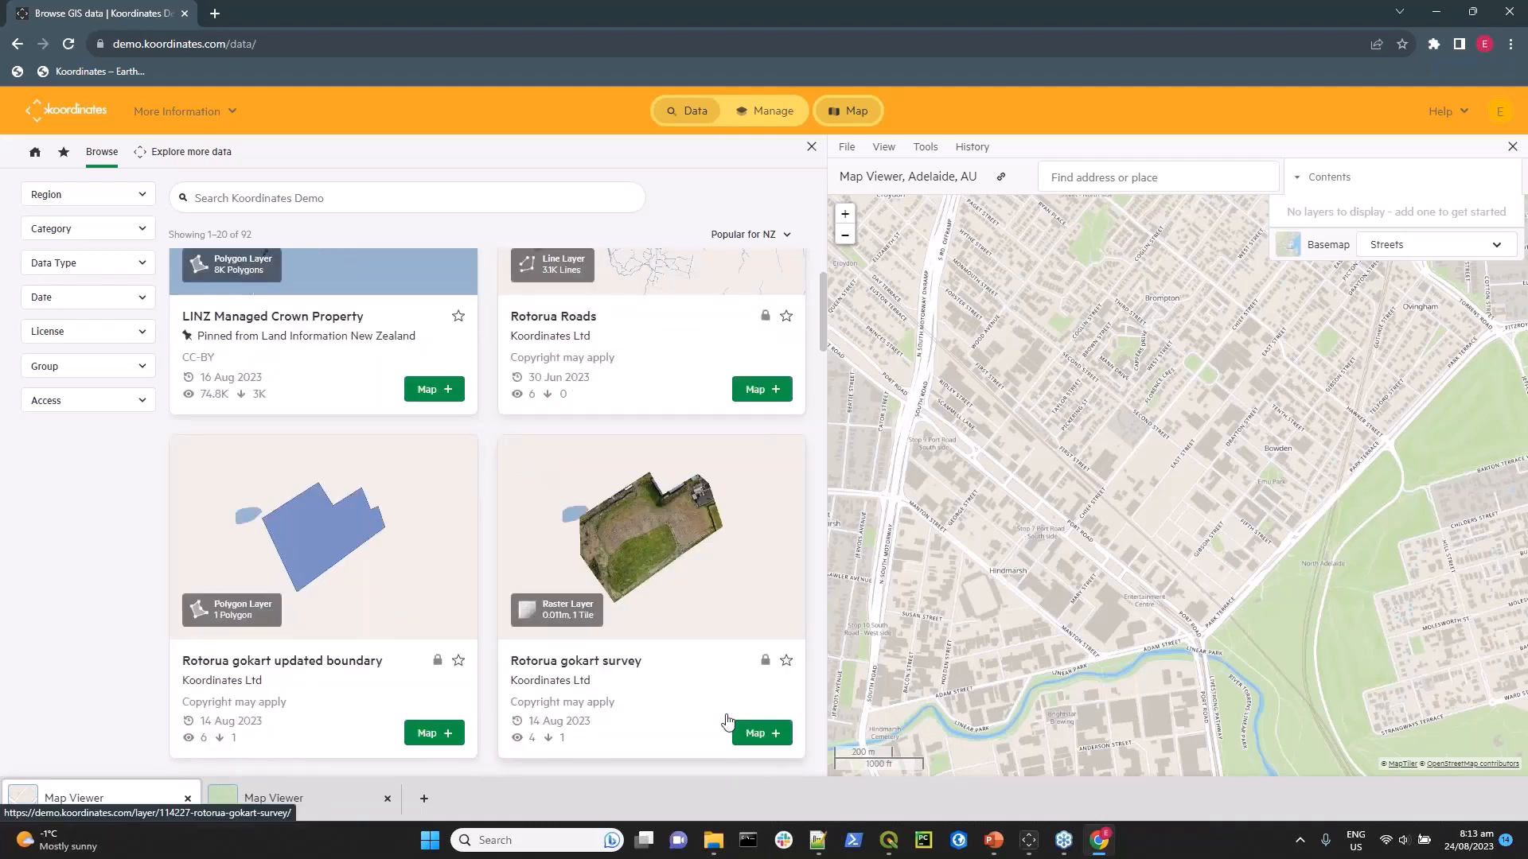
click(752, 734)
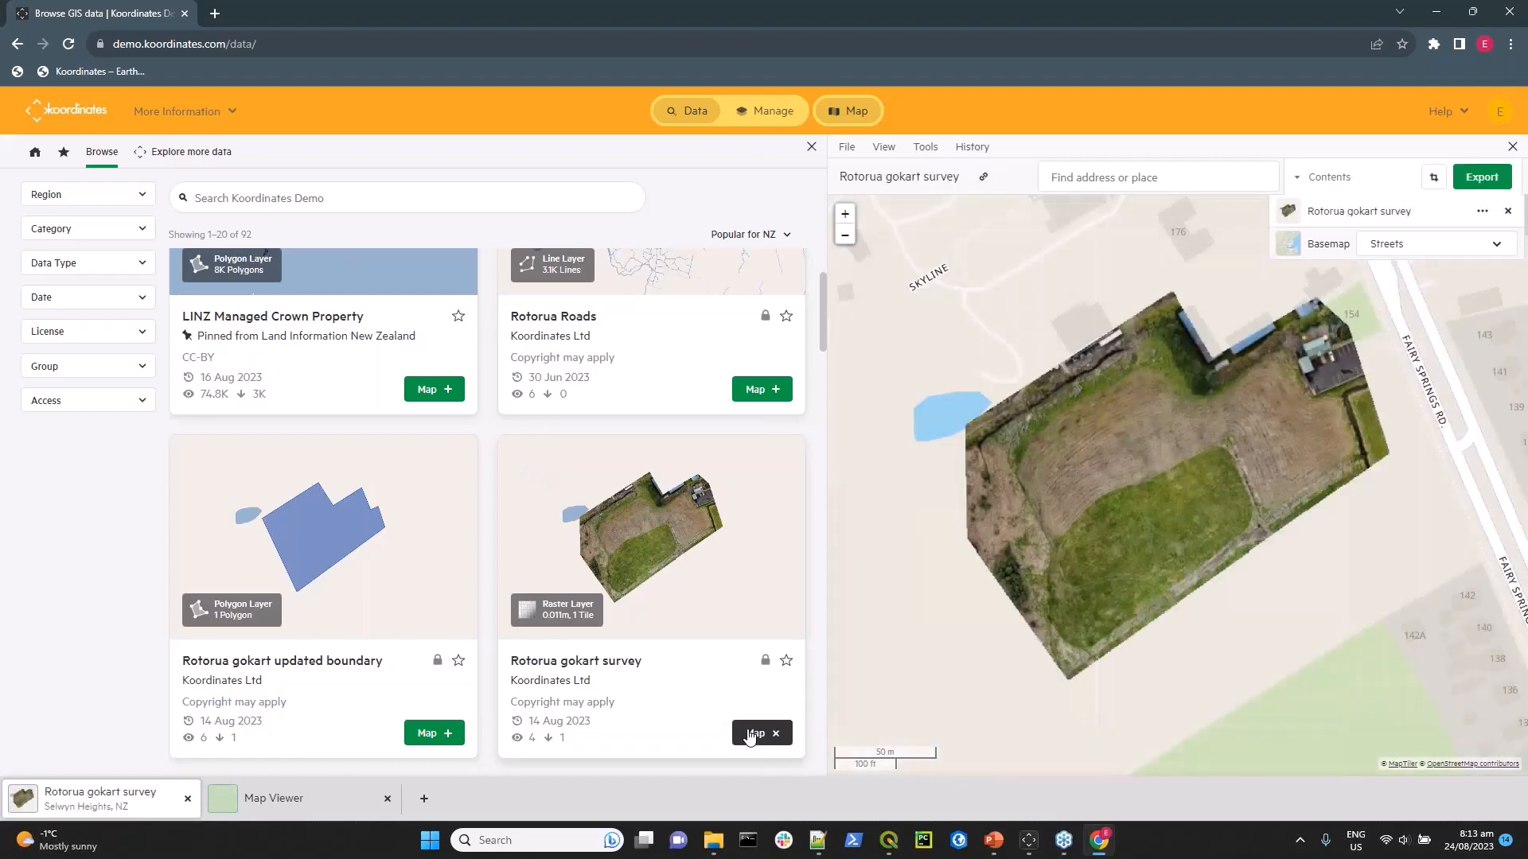
click(428, 733)
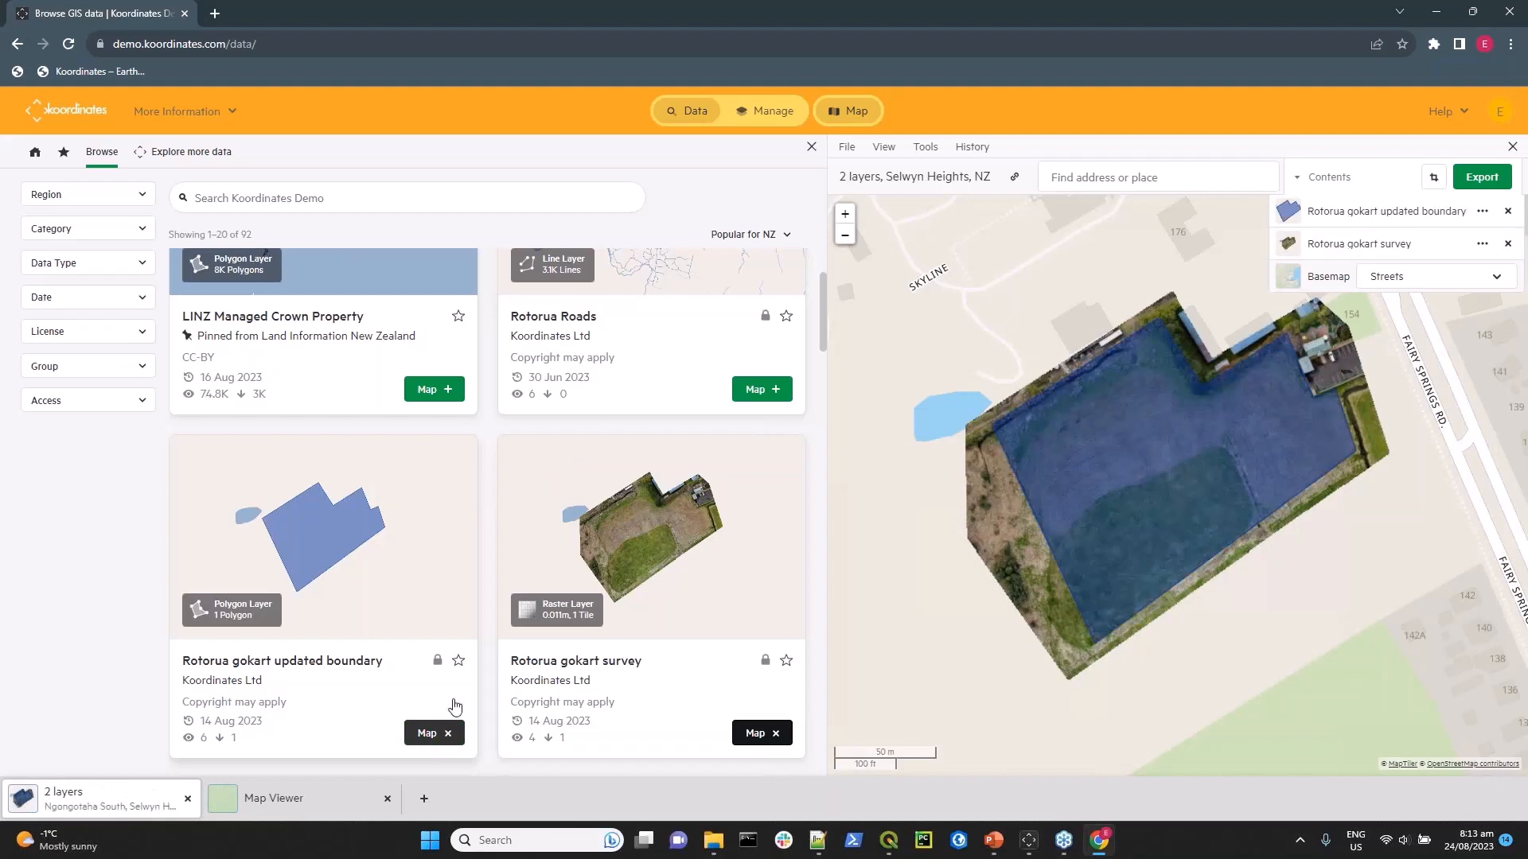
click(760, 390)
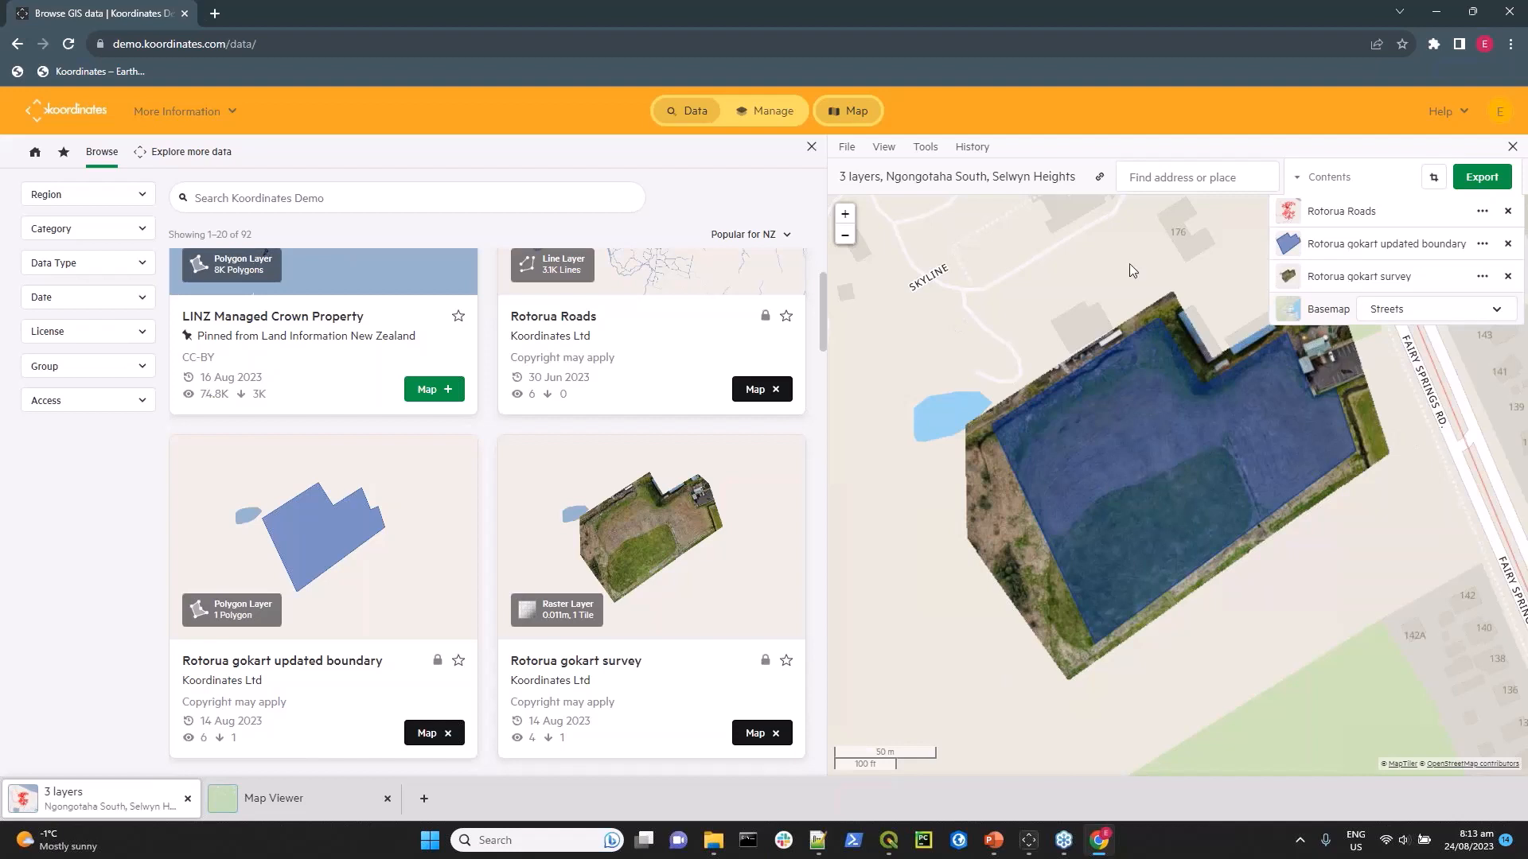
click(694, 114)
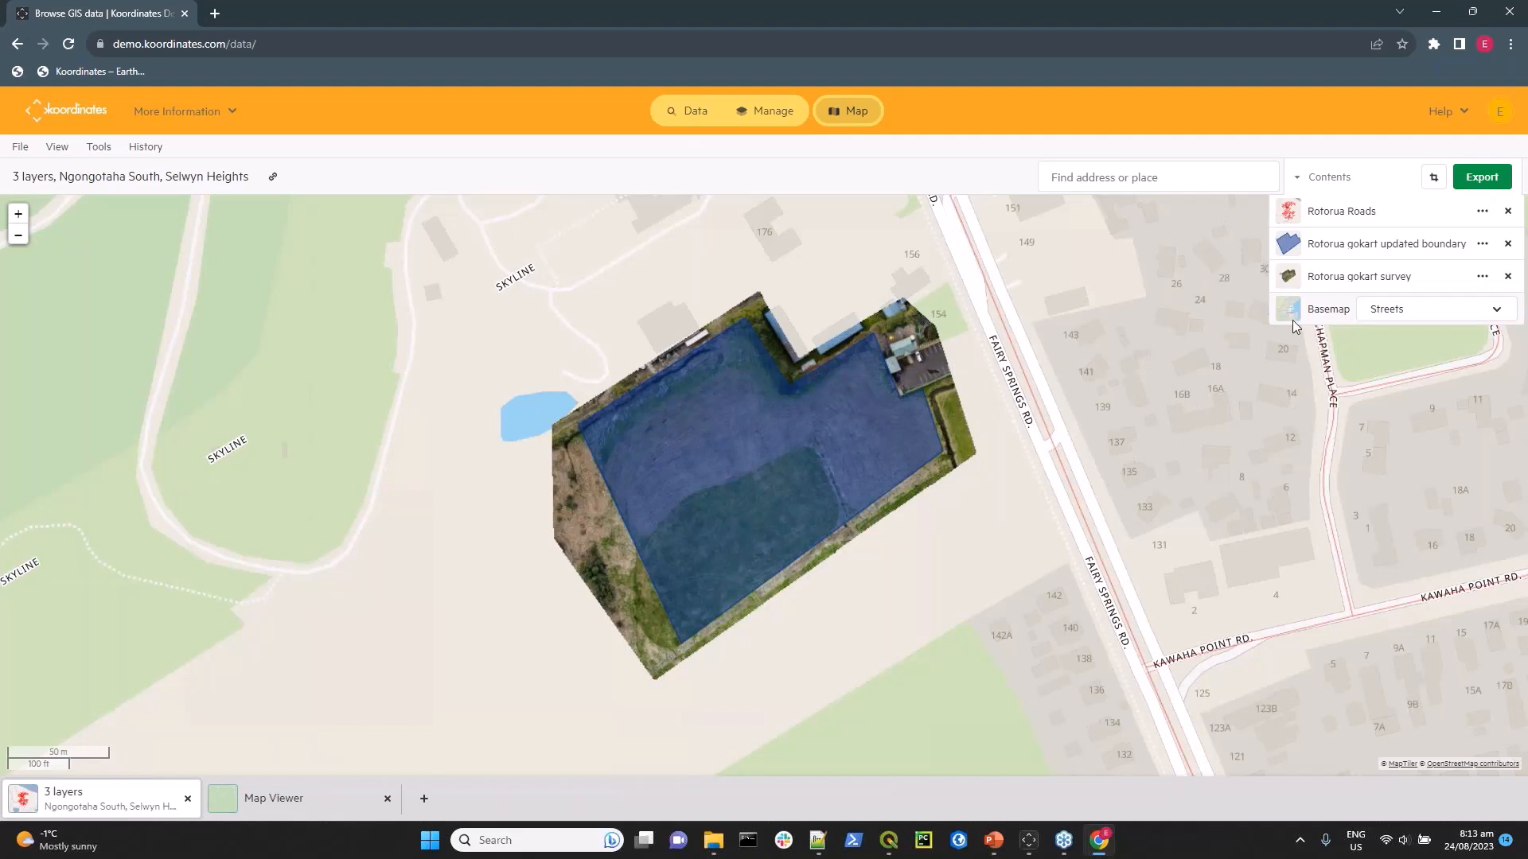
Set up an export of the three map layers with the crop rectangle narrowed from the west and GeoPackage / SQLite as vector format.
click(1477, 178)
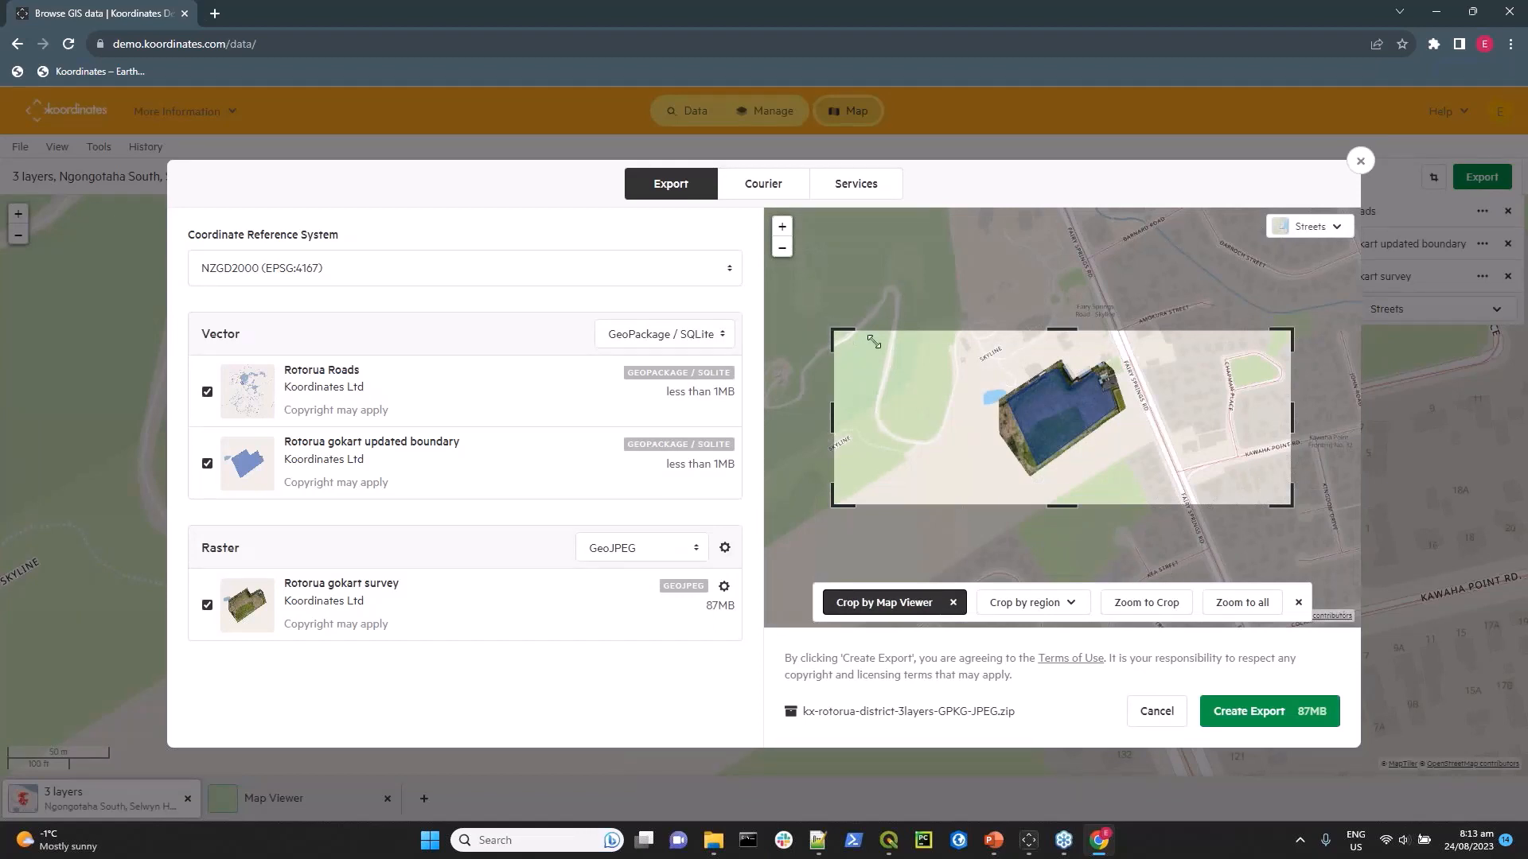
mouse_move(874, 342)
mouse_down()
mouse_move(1071, 347)
mouse_move(882, 336)
mouse_up()
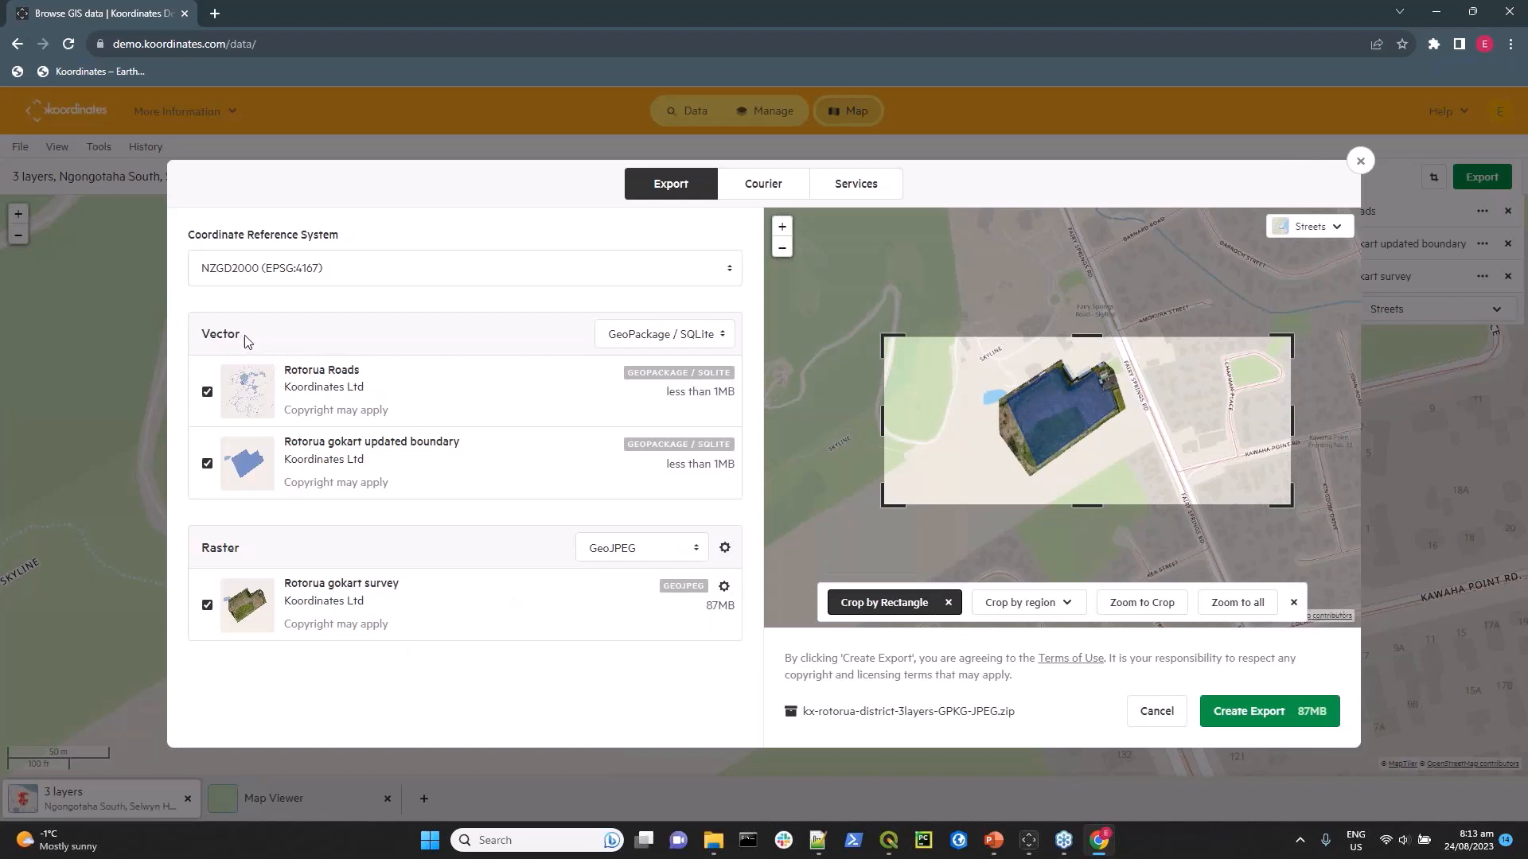
click(717, 338)
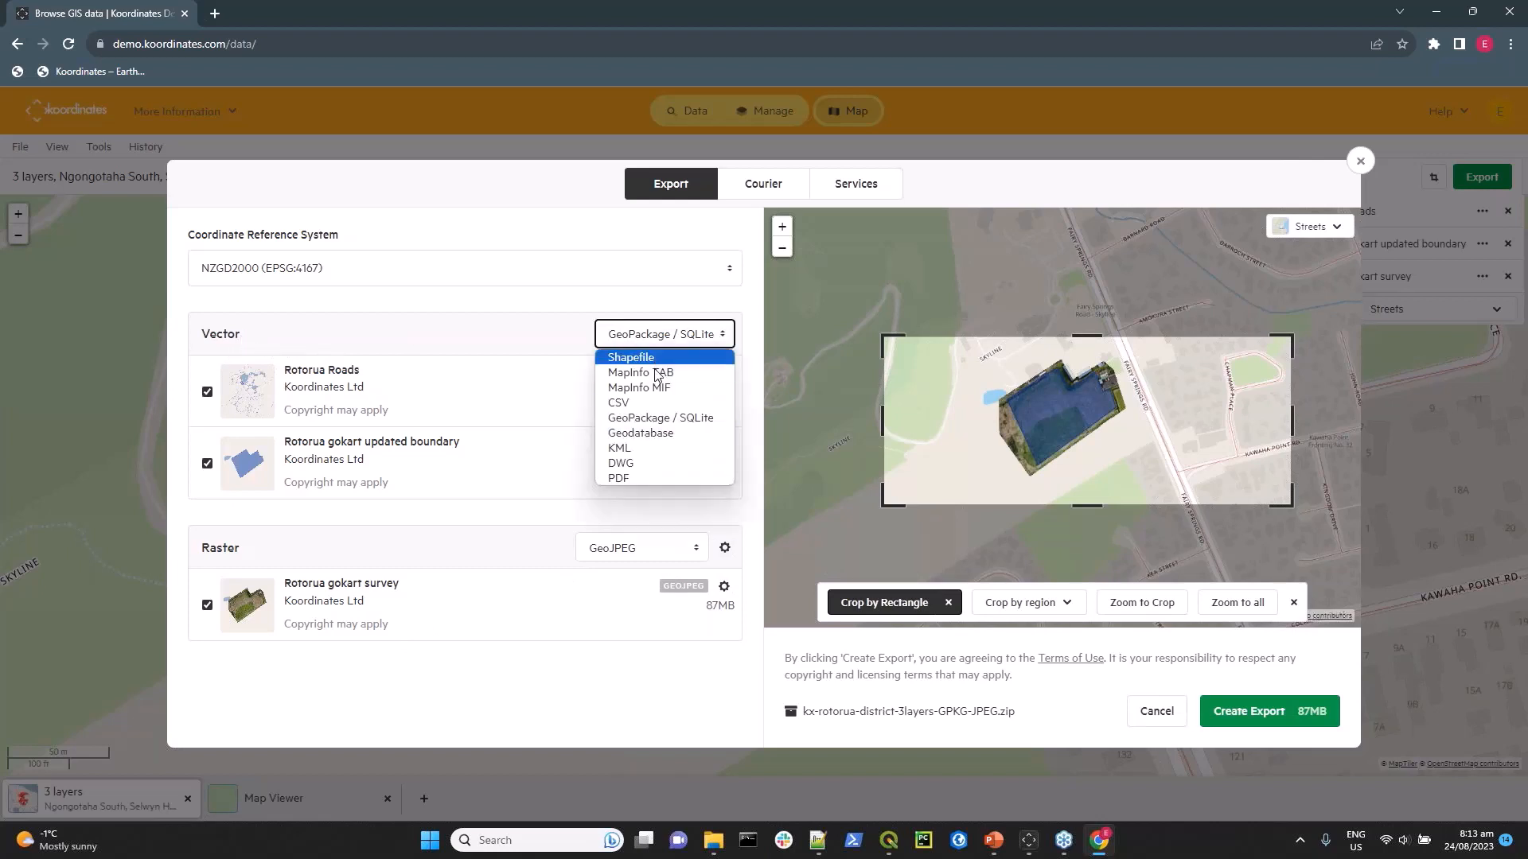
click(644, 419)
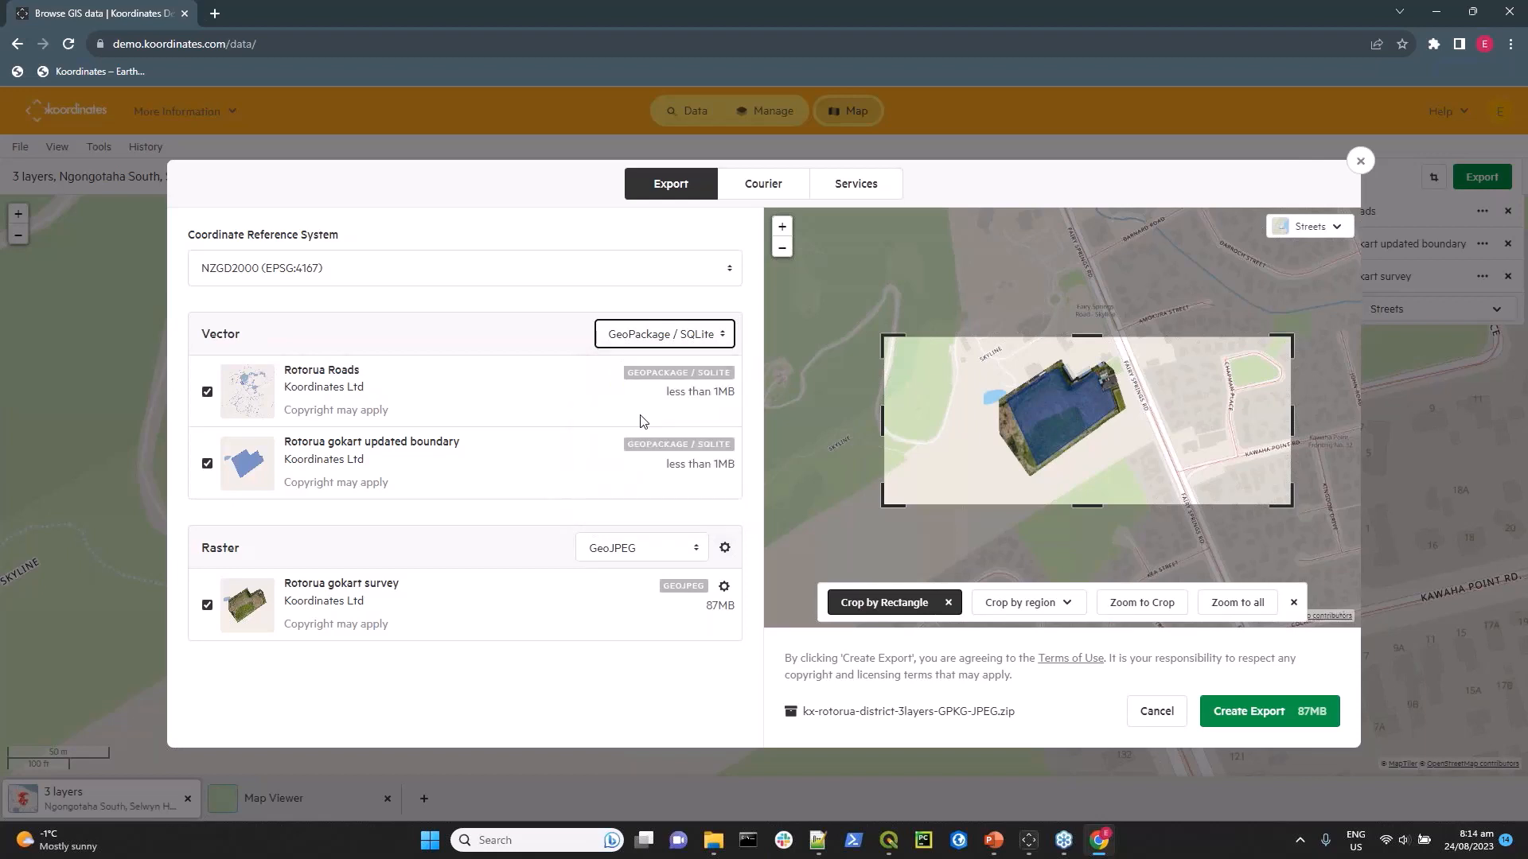
click(723, 335)
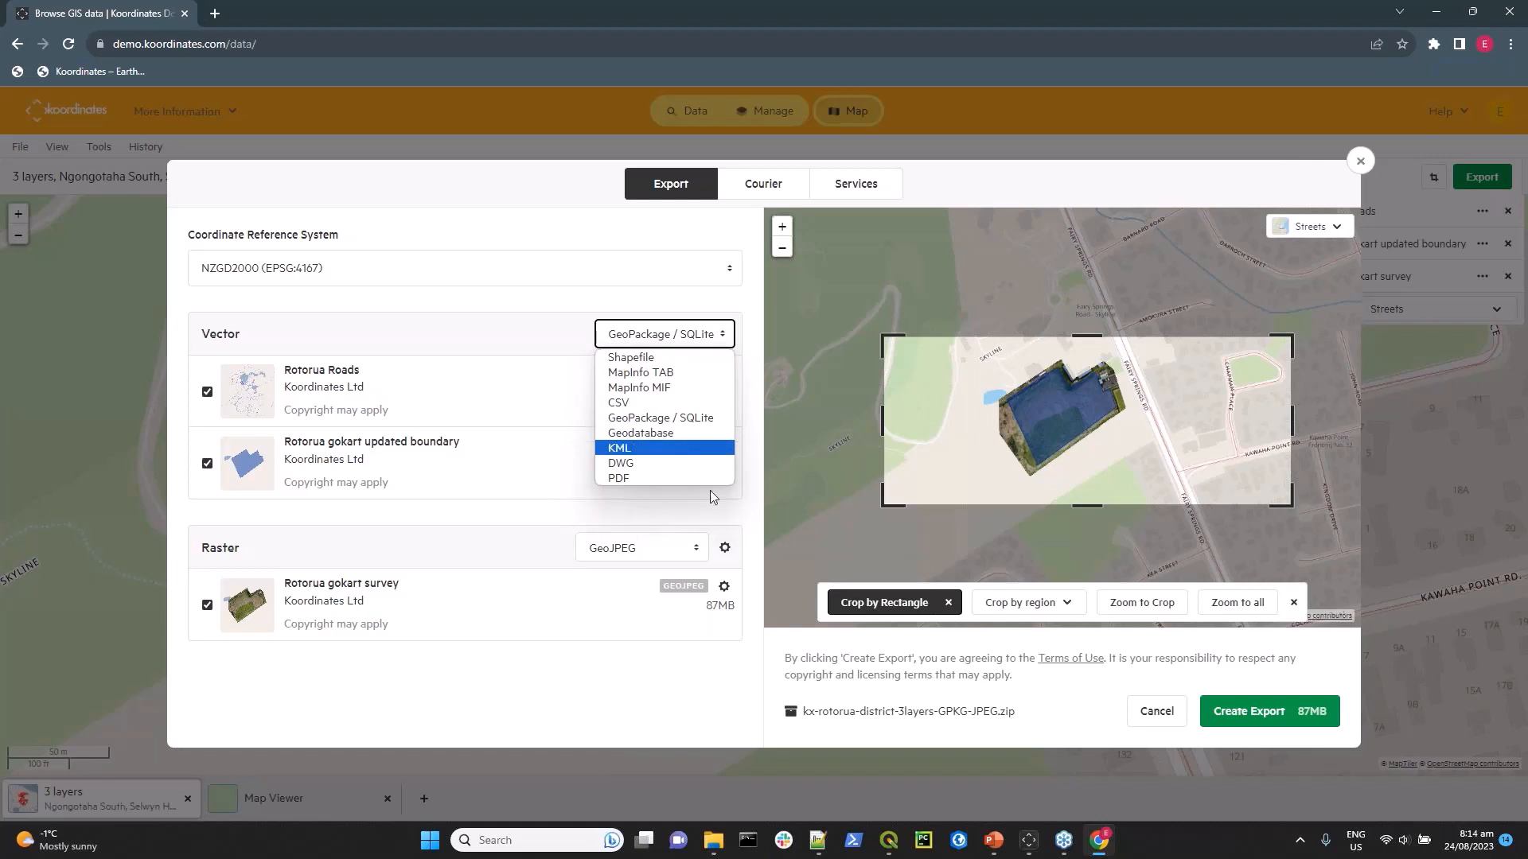
click(518, 335)
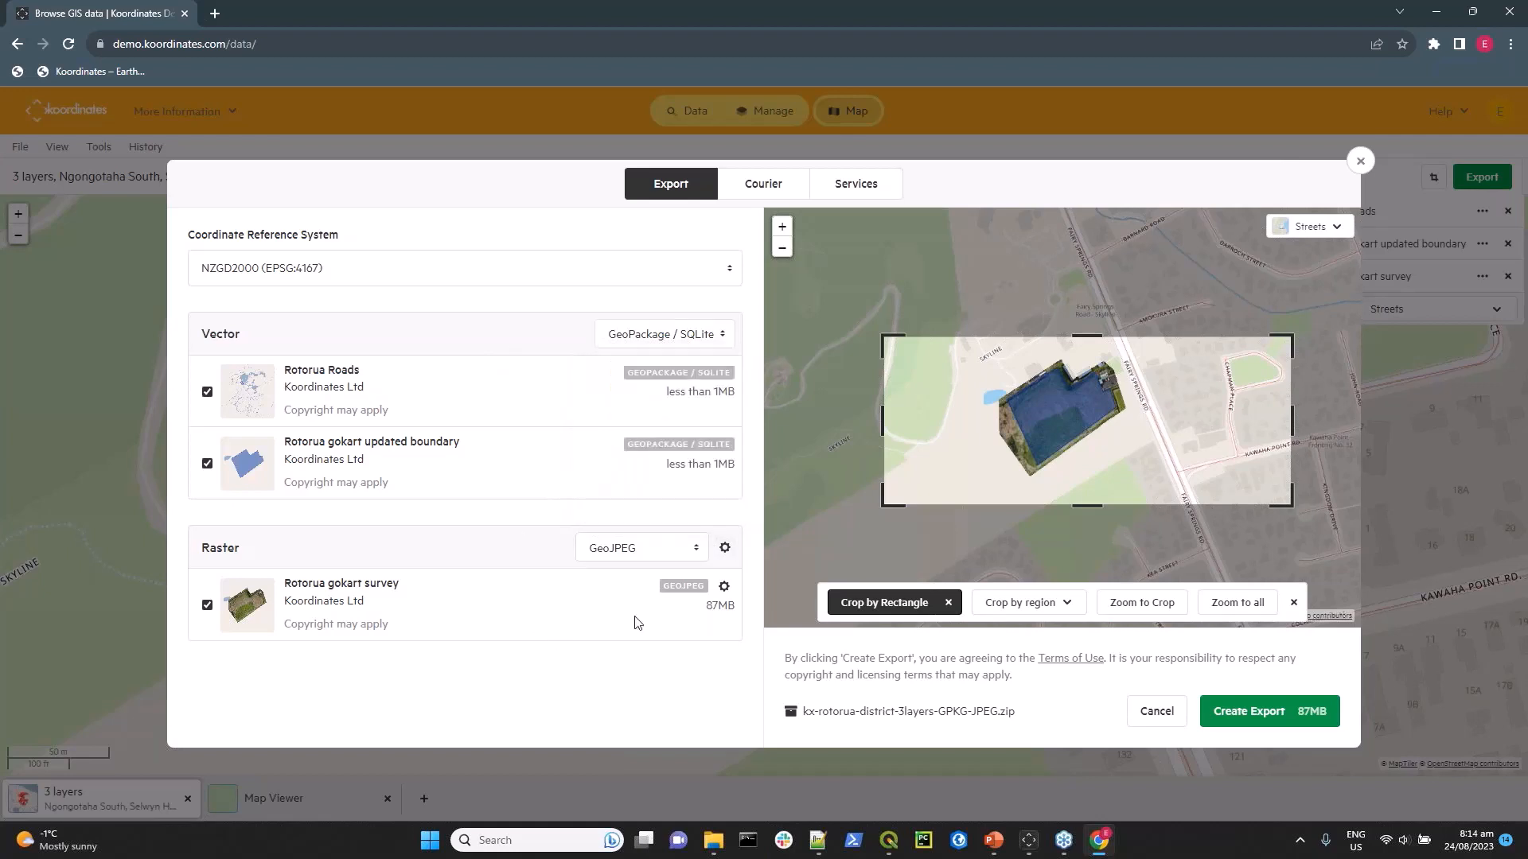
Set the raster export format to GeoTIFF and review the other available raster formats.
click(696, 550)
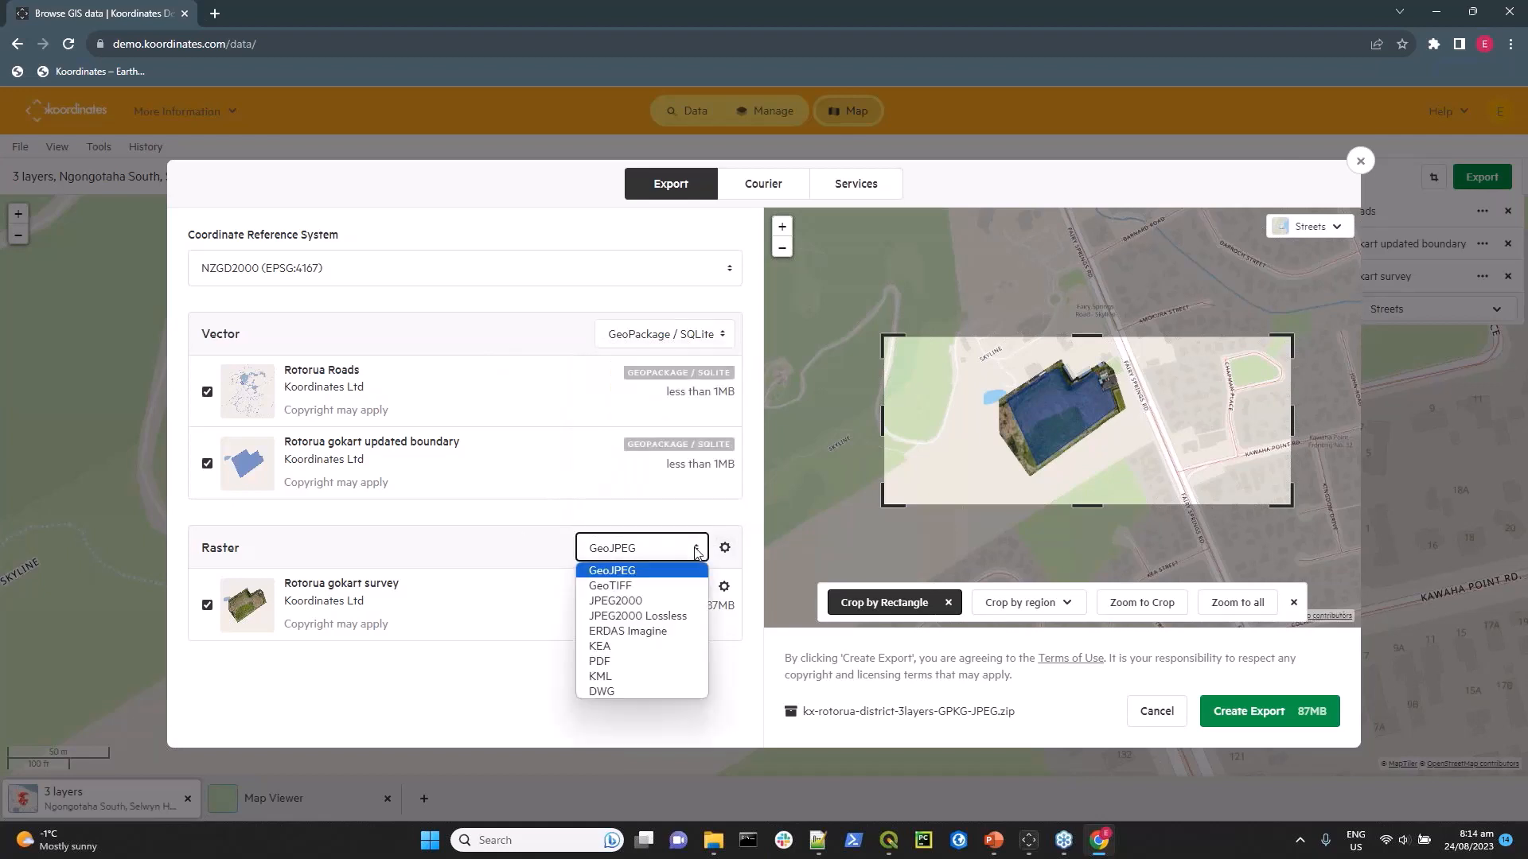
click(638, 587)
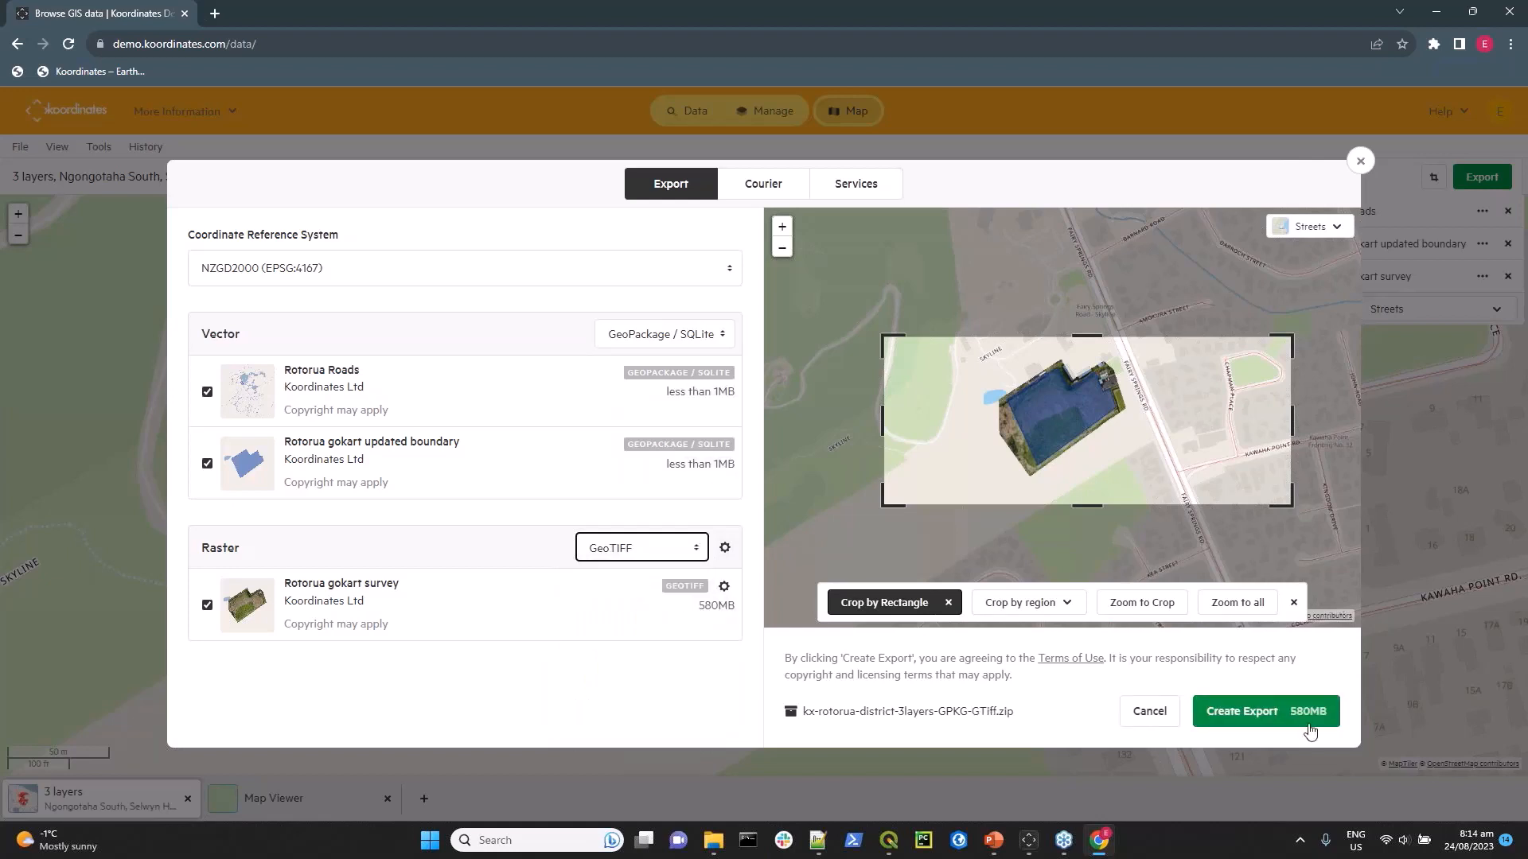
click(691, 550)
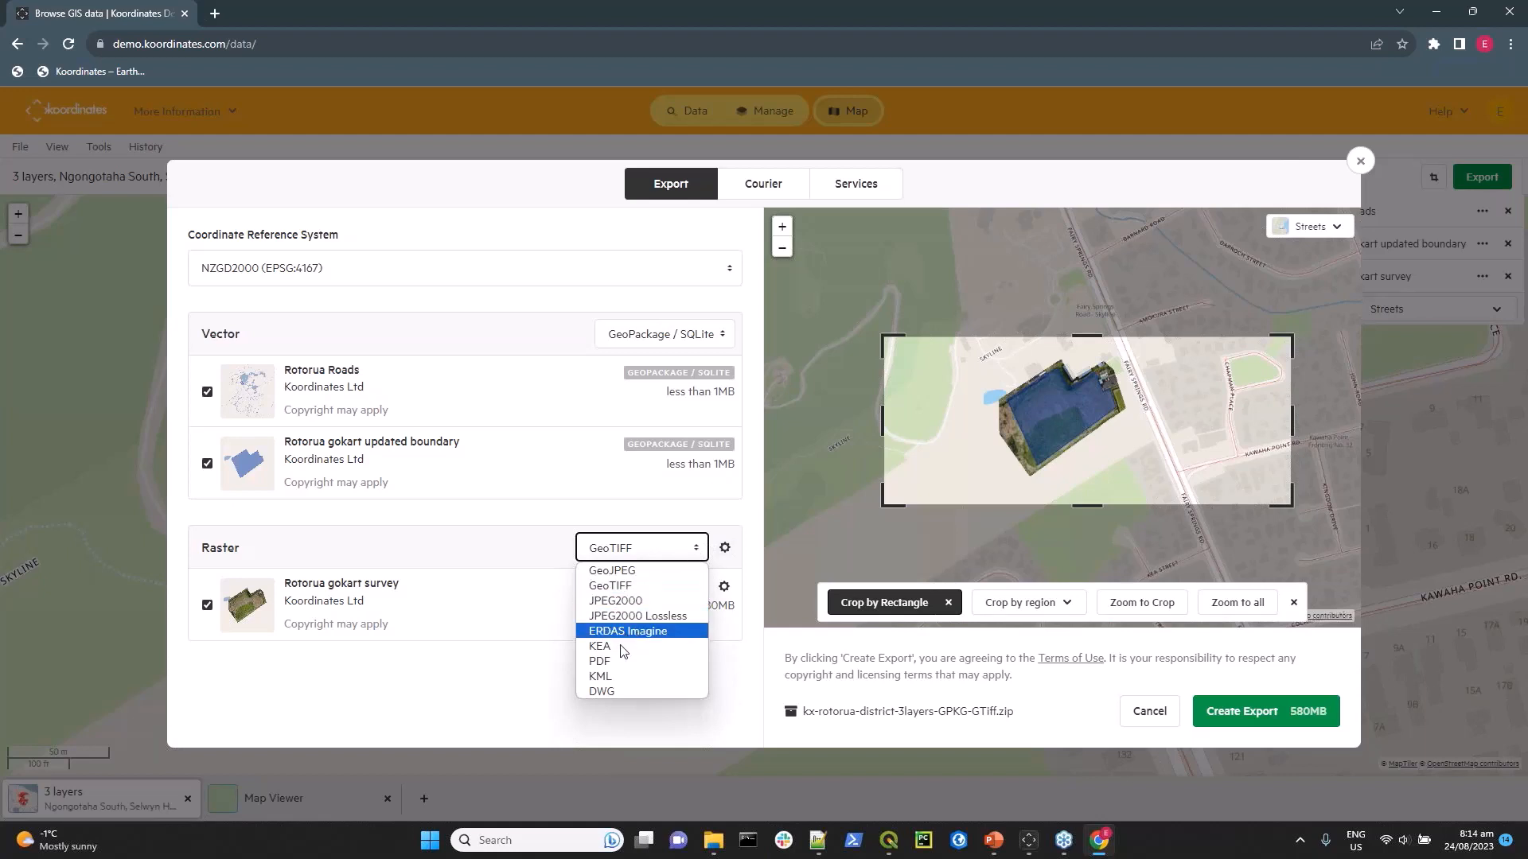
click(549, 550)
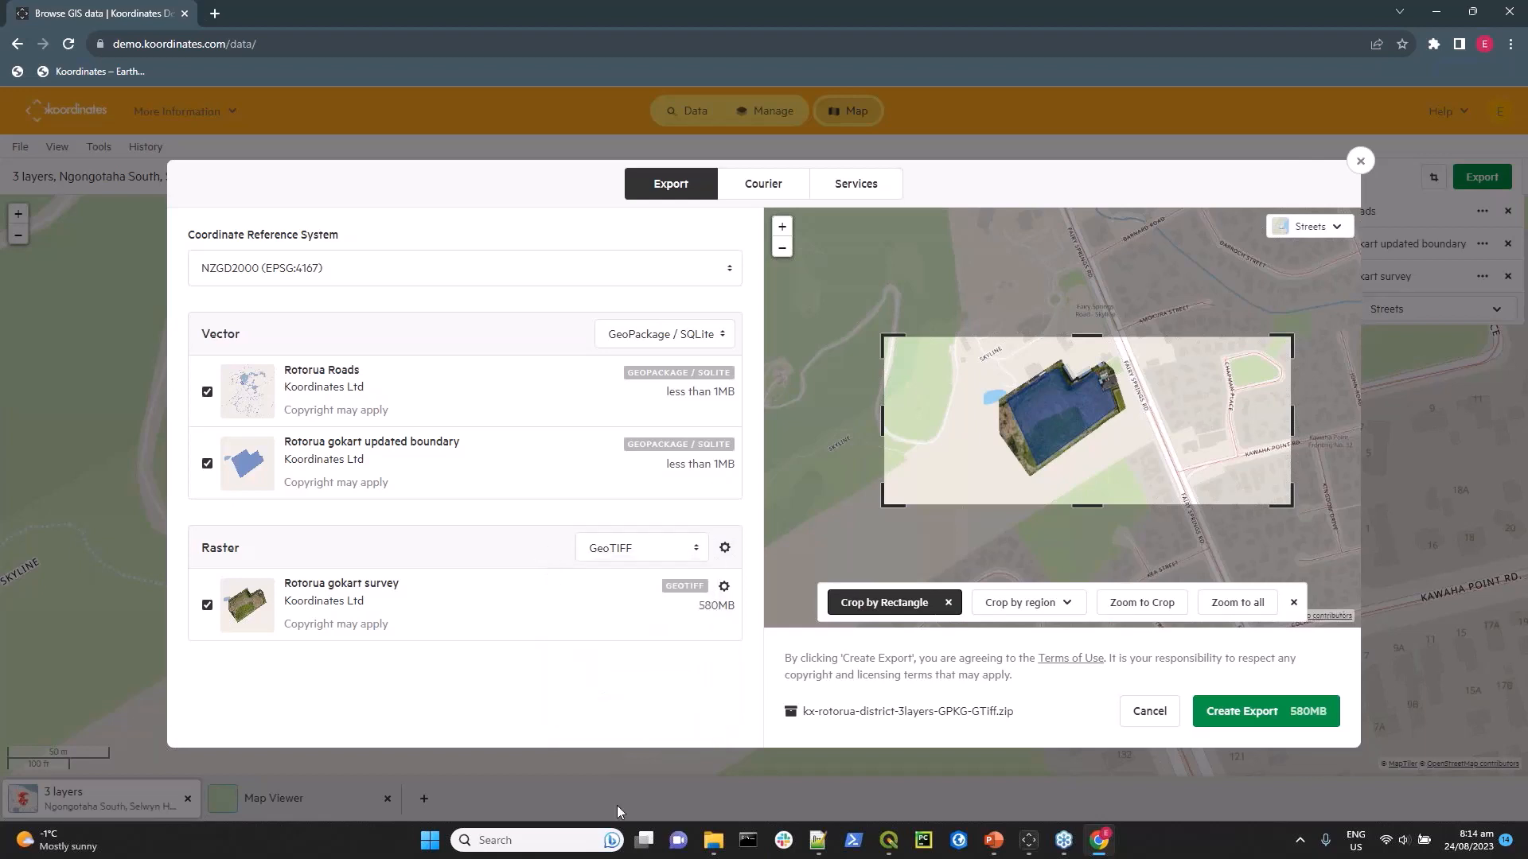
Create the export without a crop and with GeoJPEG as the raster format.
click(949, 605)
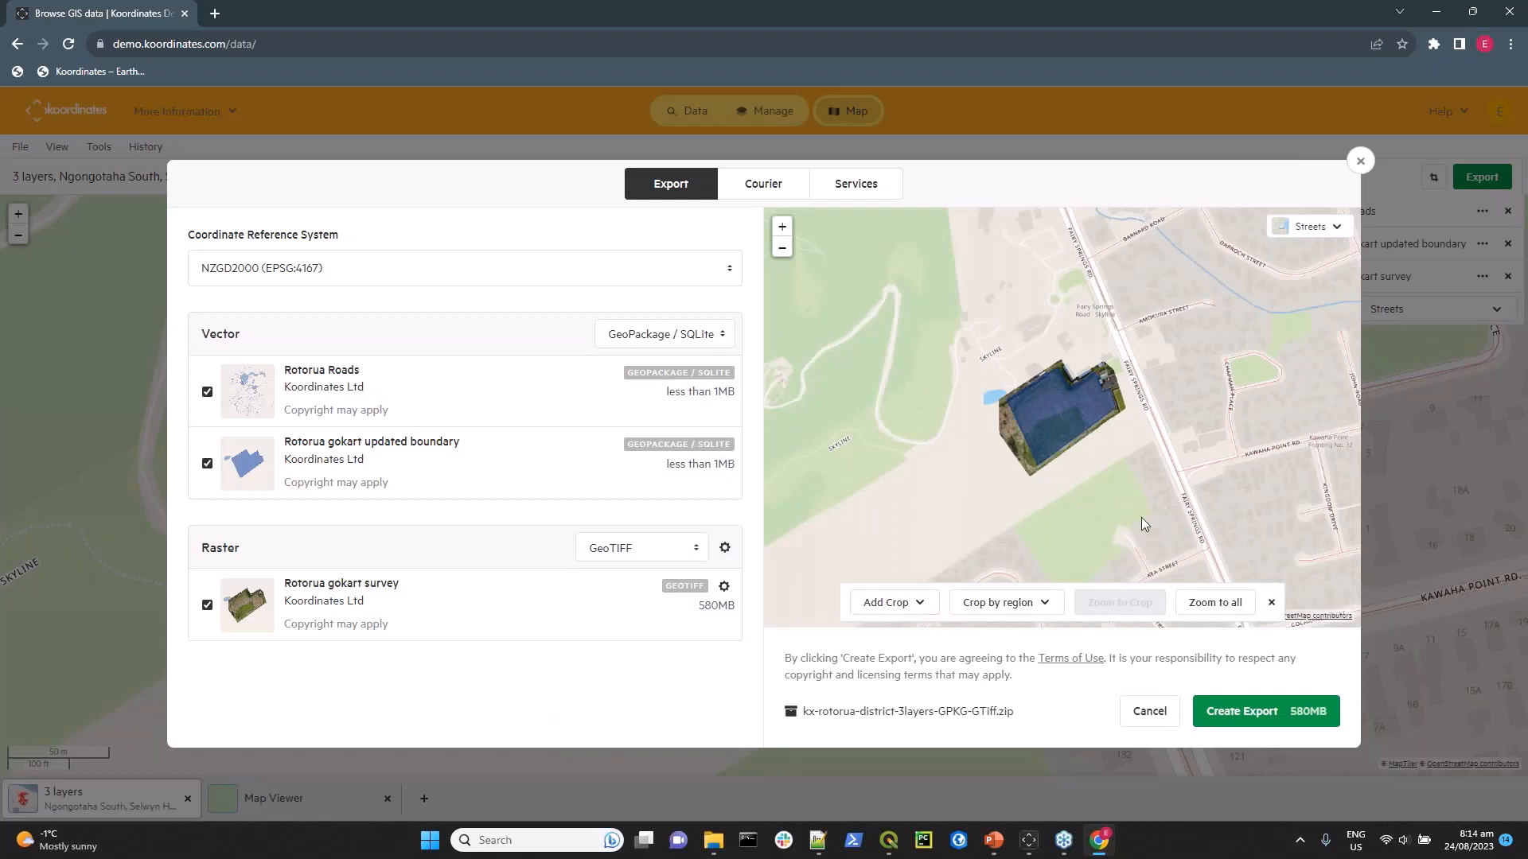
click(698, 548)
click(643, 571)
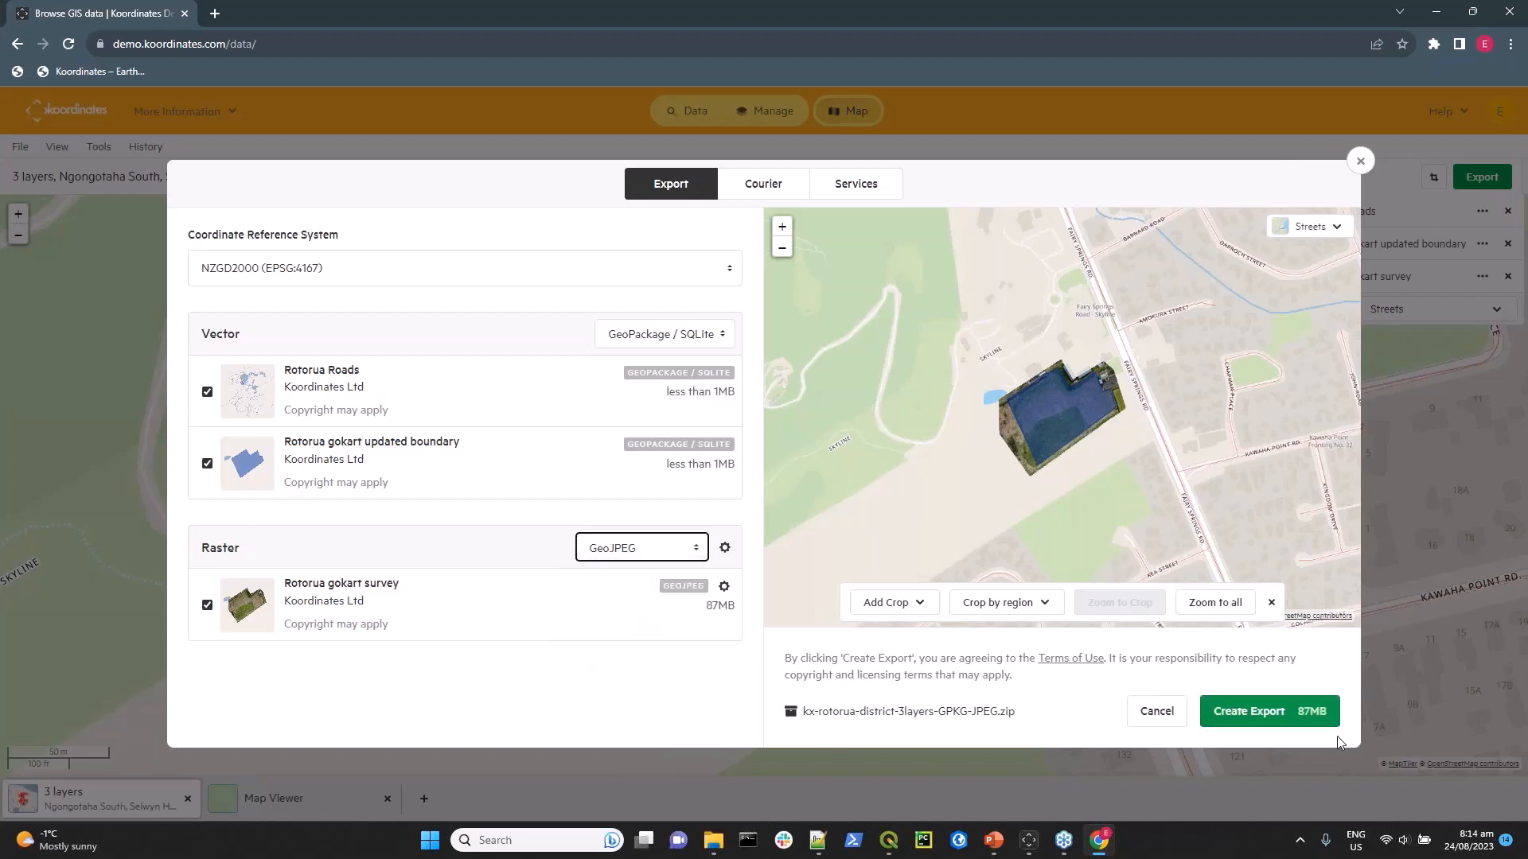
click(1291, 711)
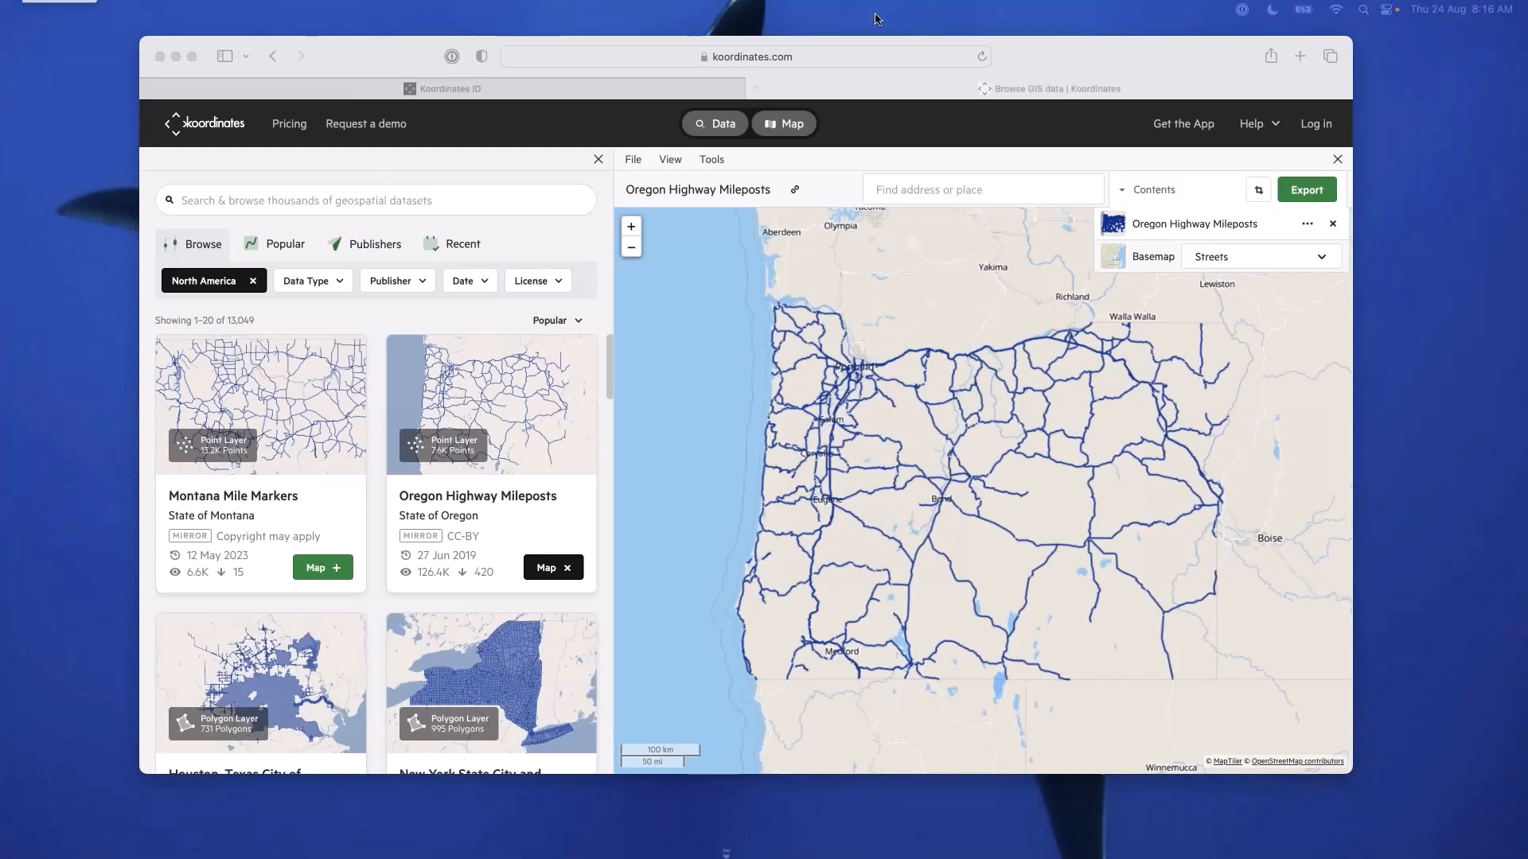
View the Koordinates ID log-in and sign-up pages in Safari and return to the North America data catalogue.
drag(976, 45, 886, 28)
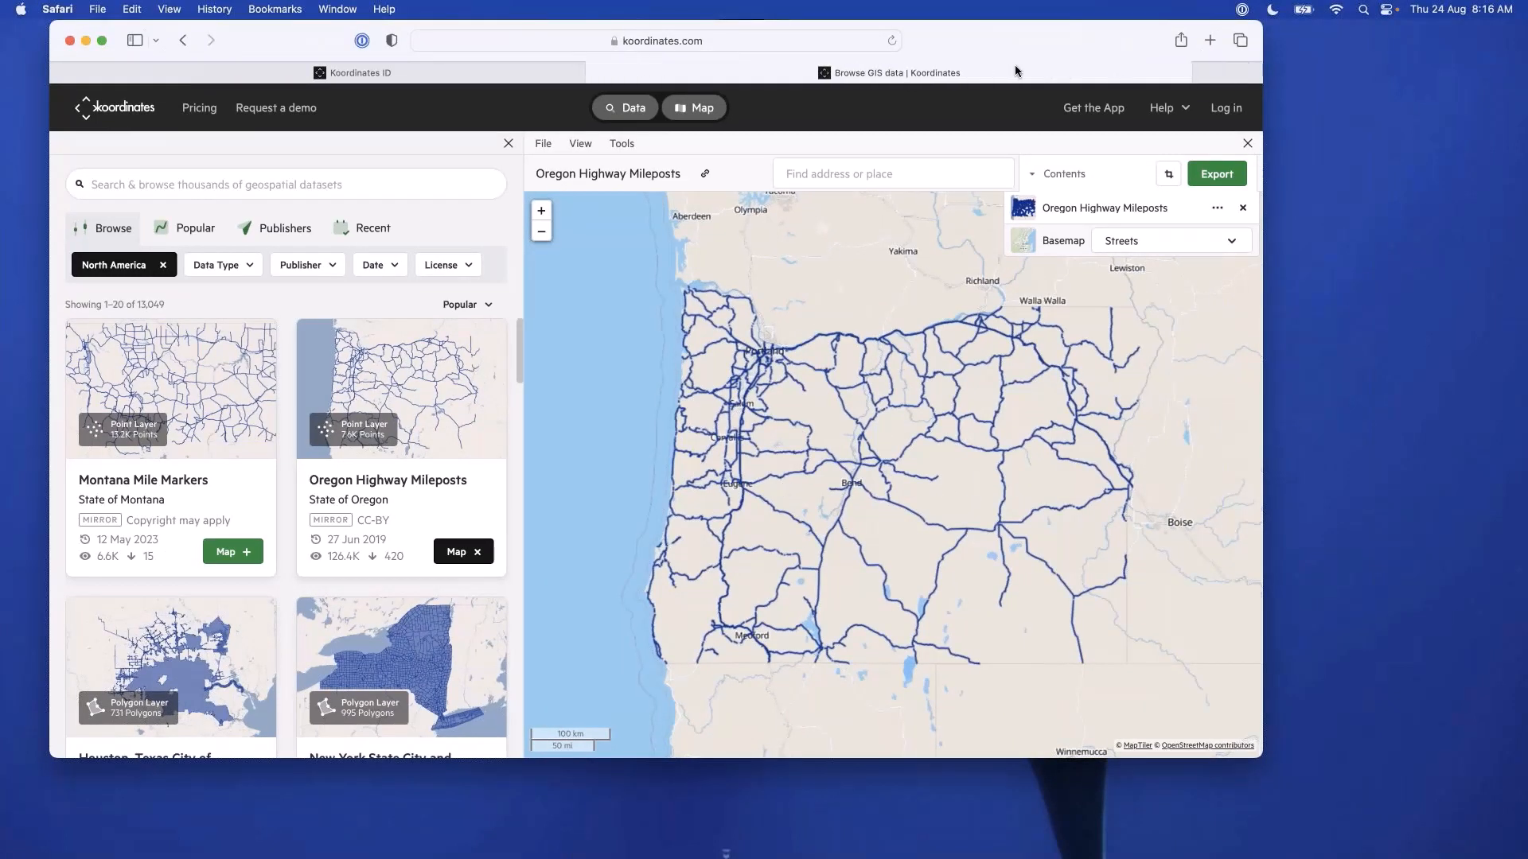
drag(1076, 40, 1023, 47)
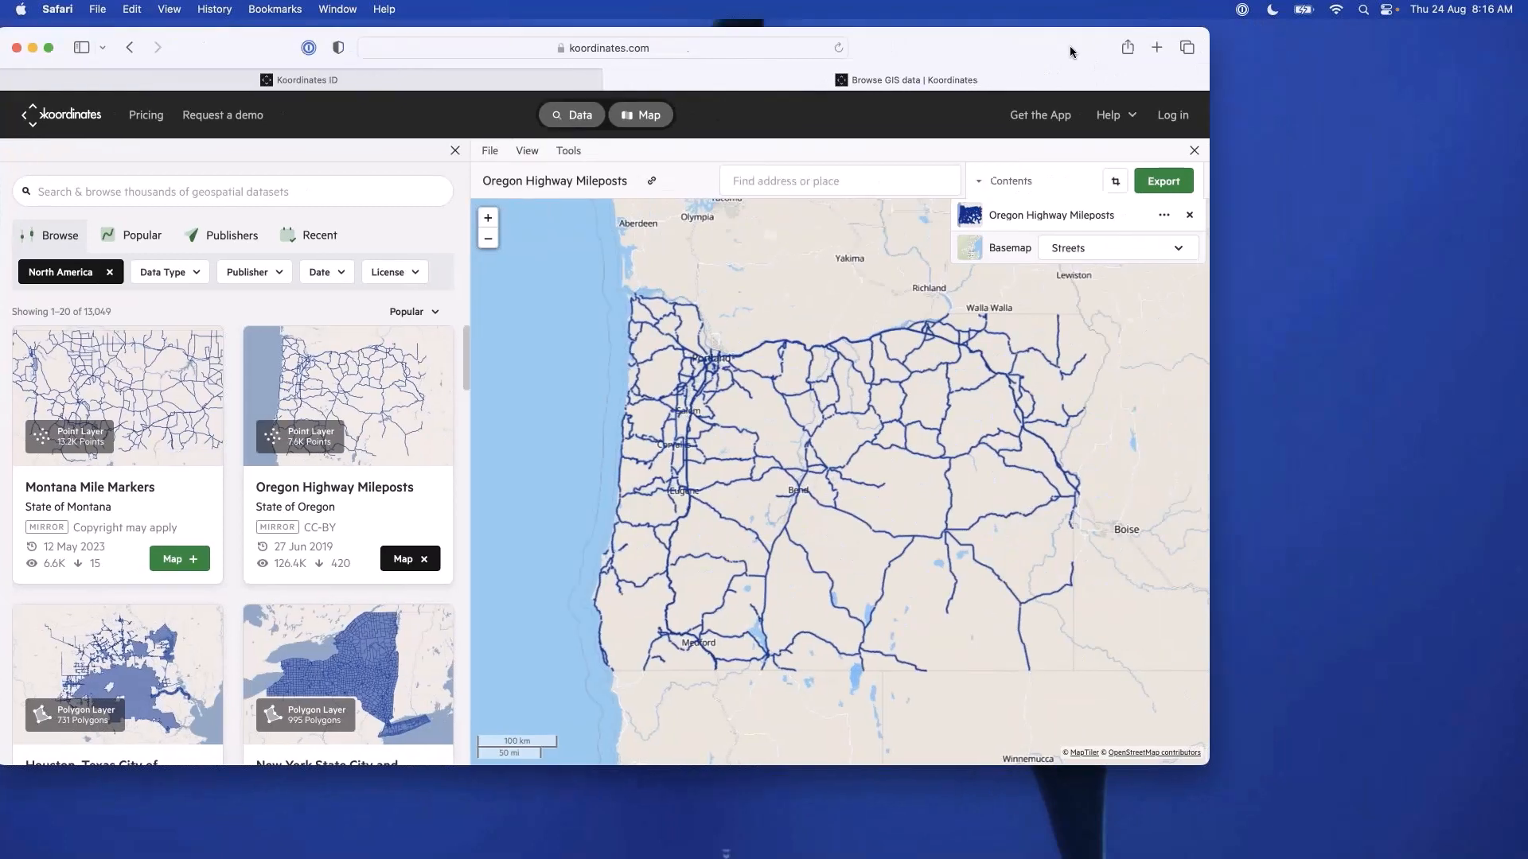
click(1191, 121)
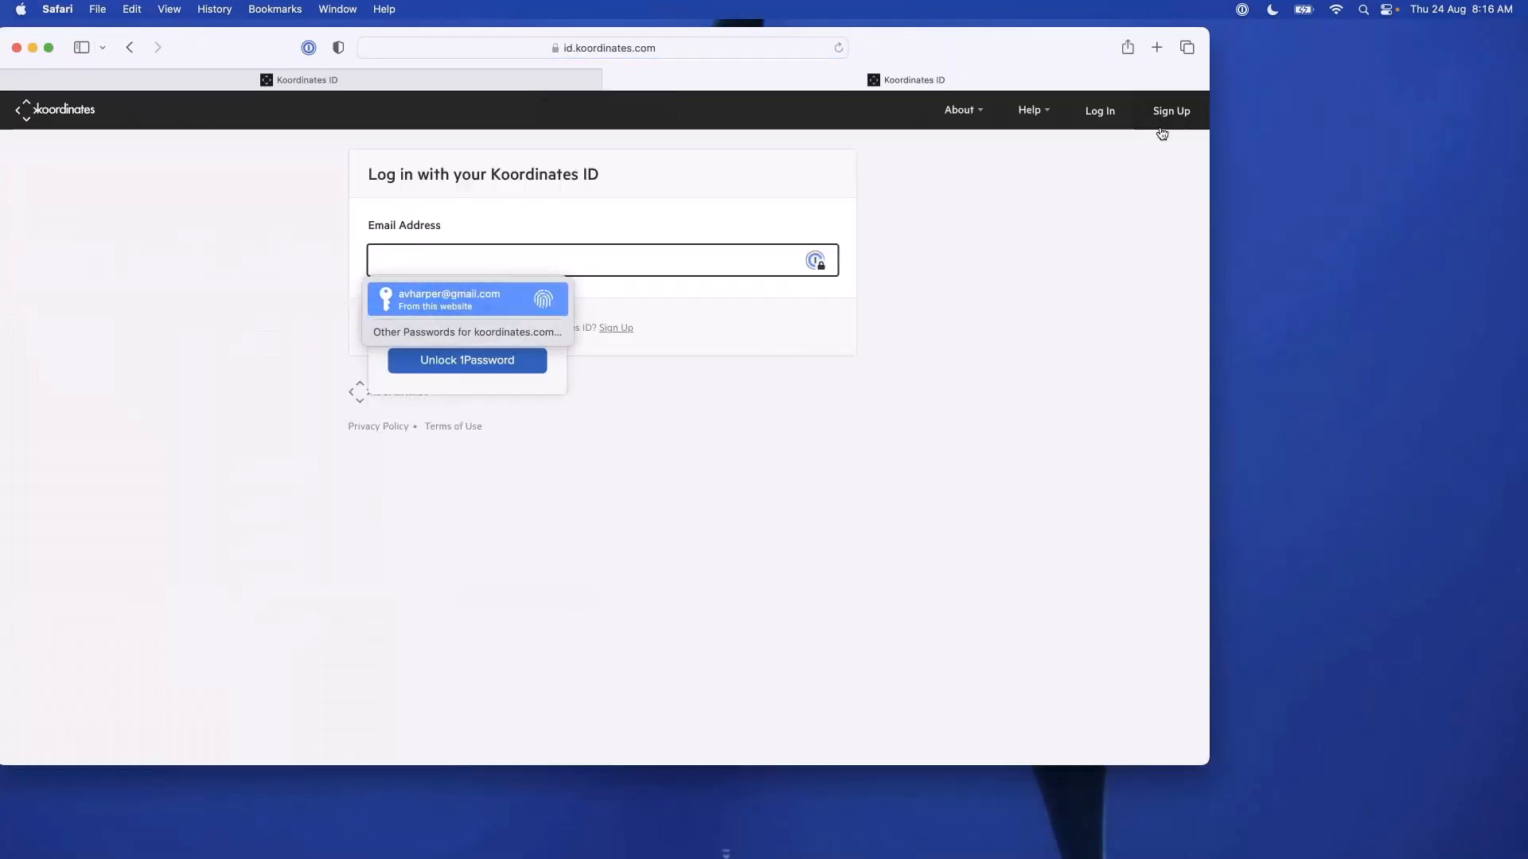
click(1170, 118)
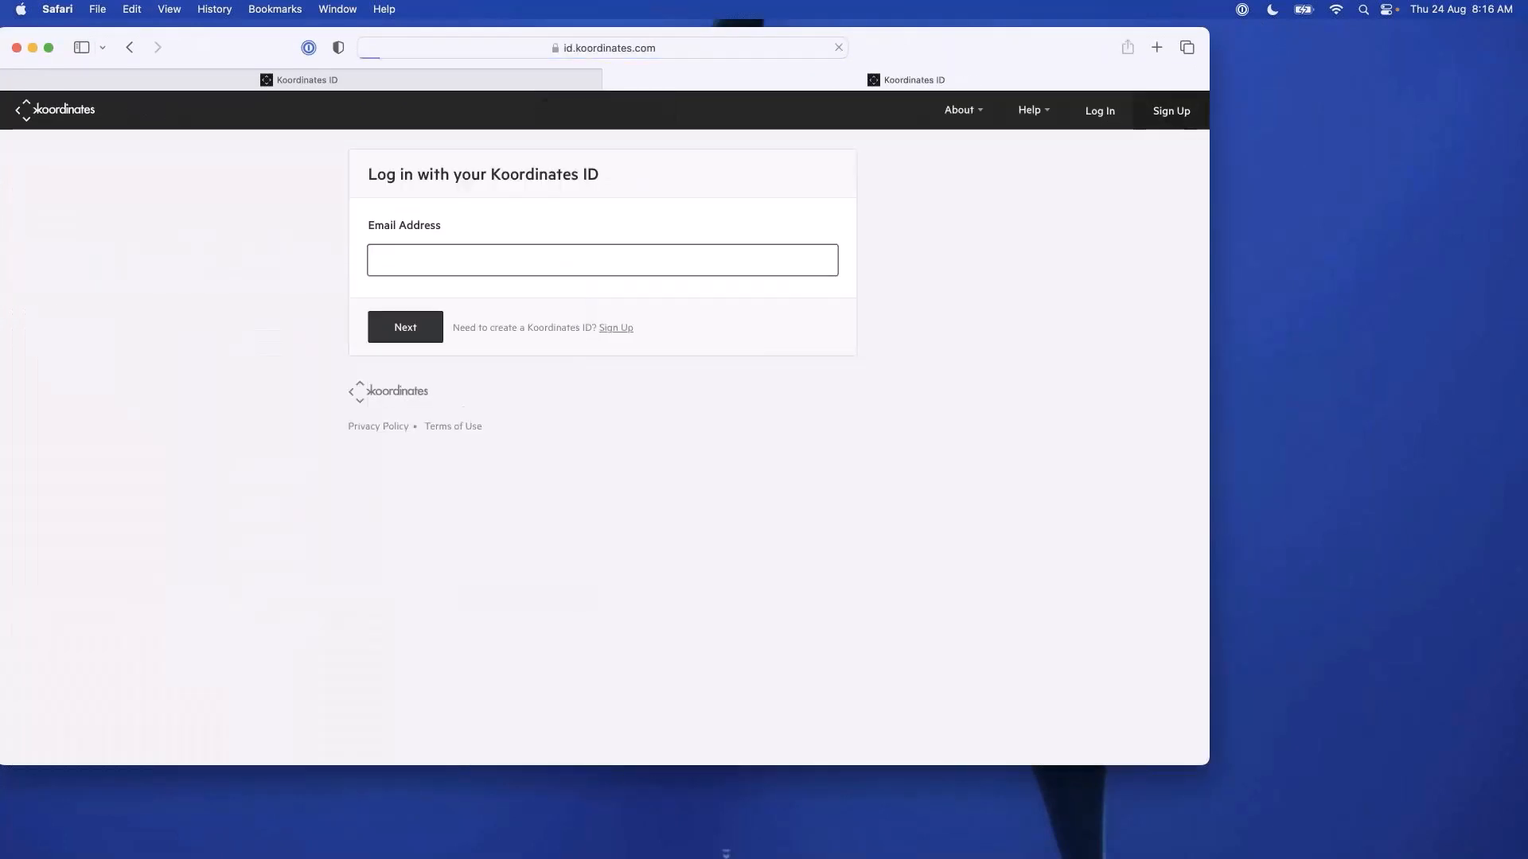
click(814, 363)
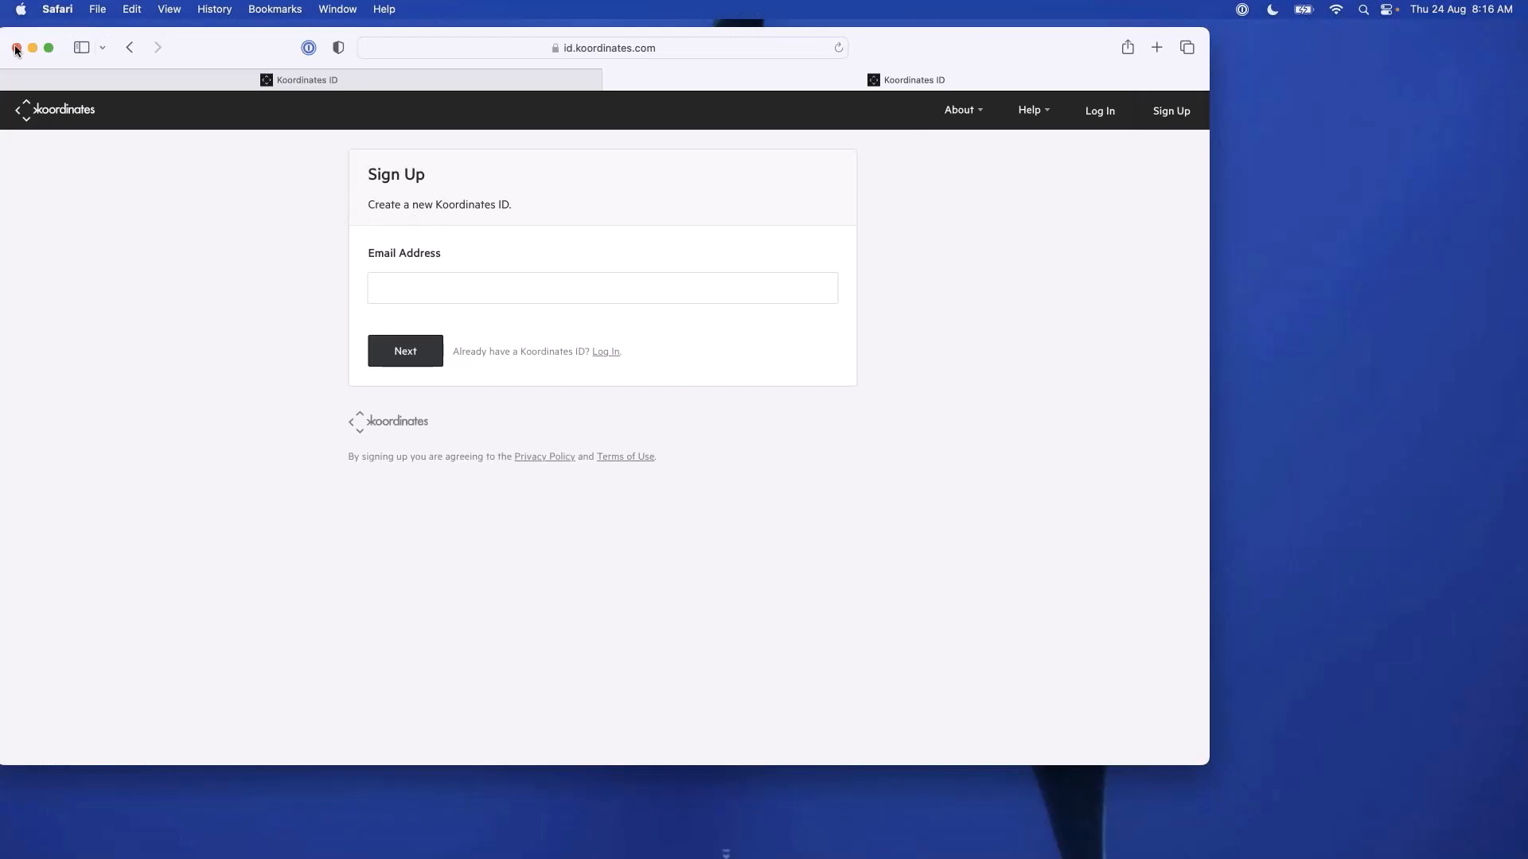
click(131, 51)
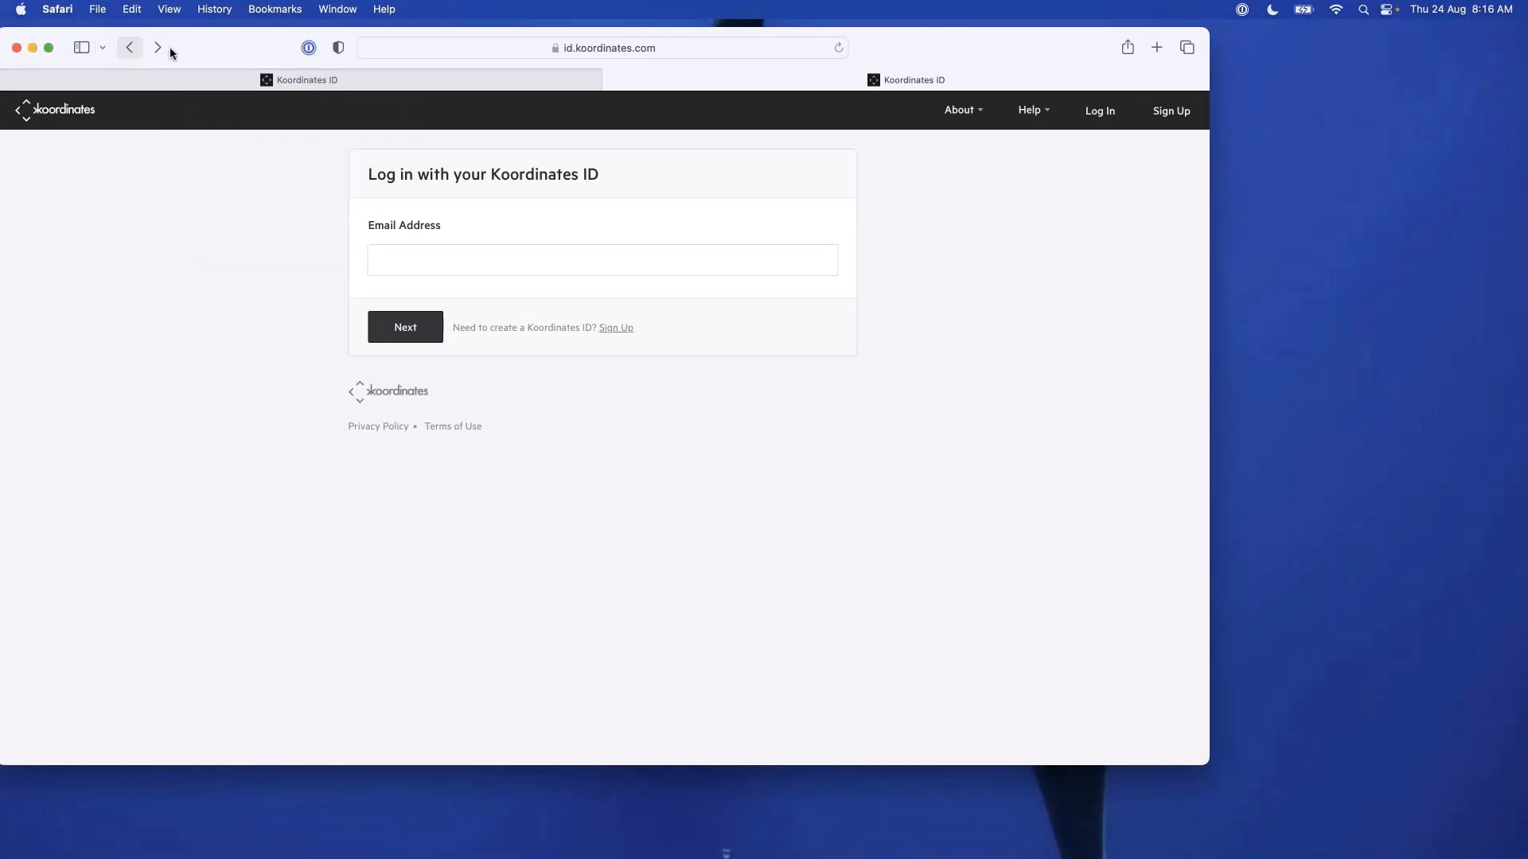
click(131, 49)
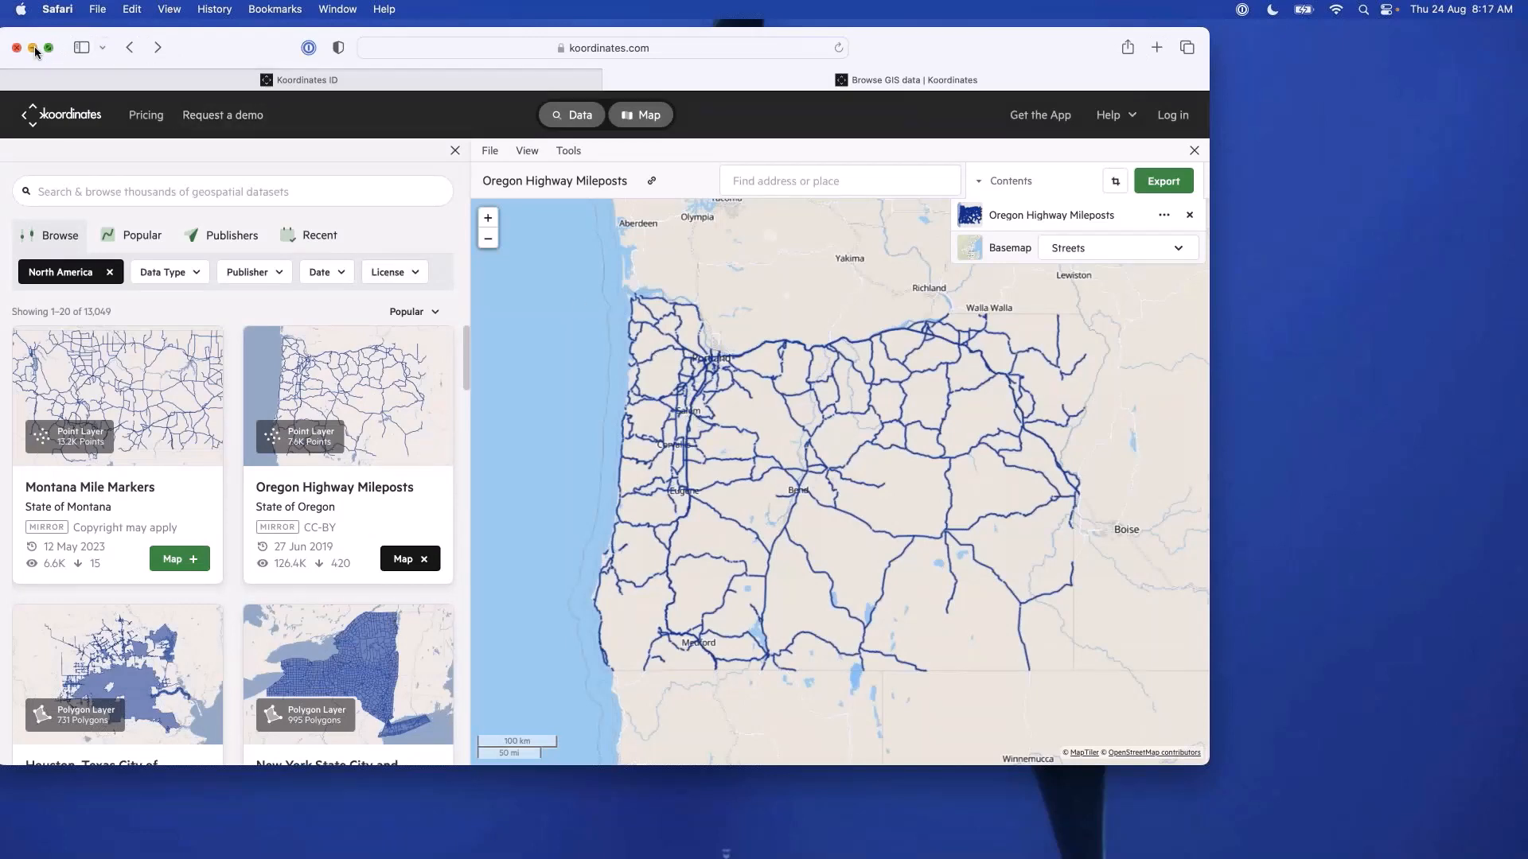
Switch to QGIS, find the Koordinates plugin by searching for "Koor" and install it together with its Kart dependency.
click(34, 48)
click(967, 841)
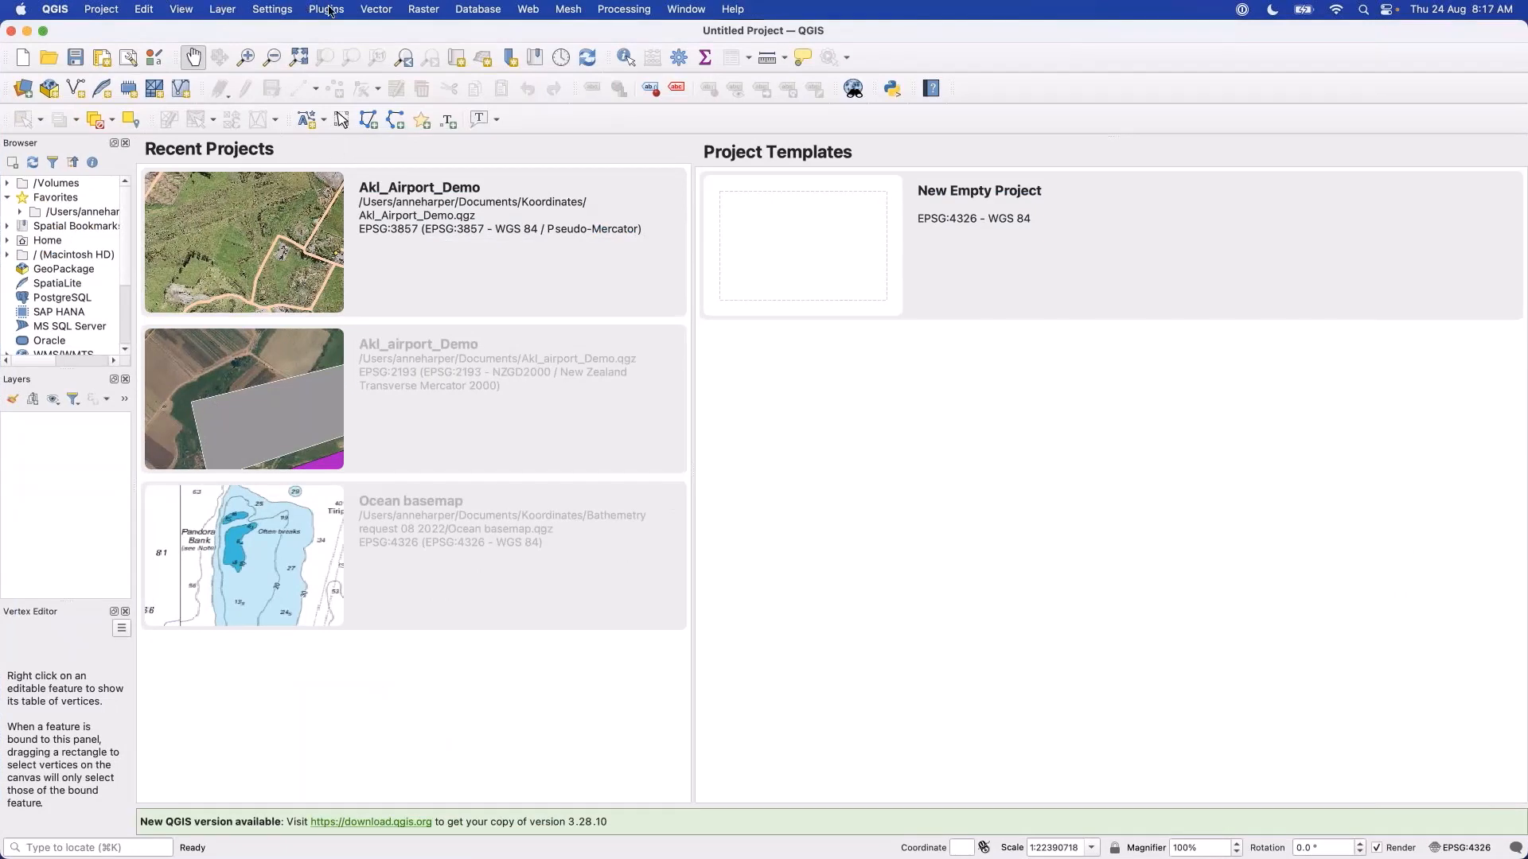
click(329, 9)
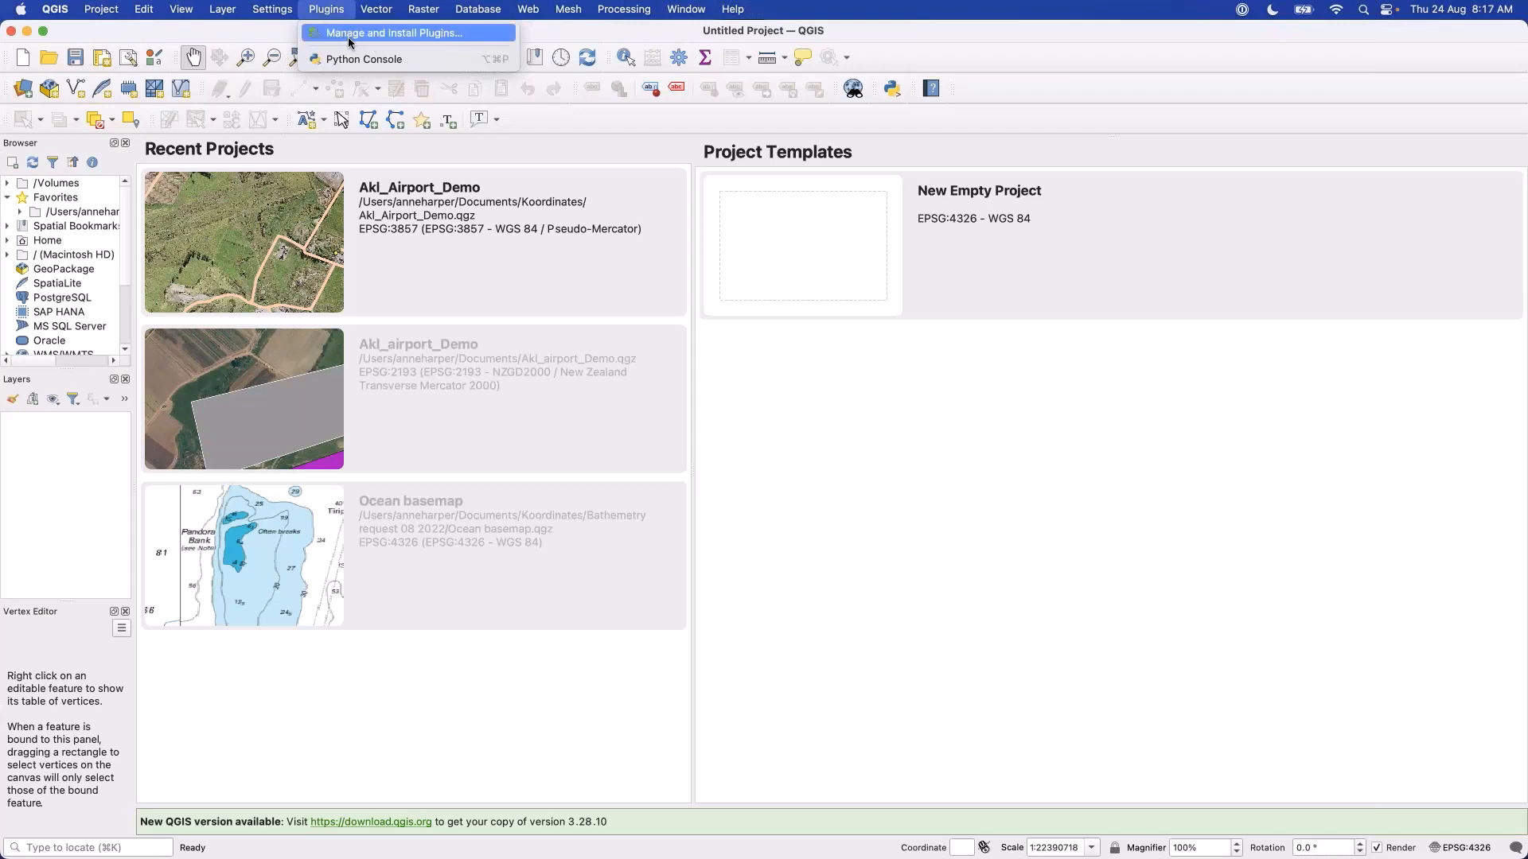
click(362, 34)
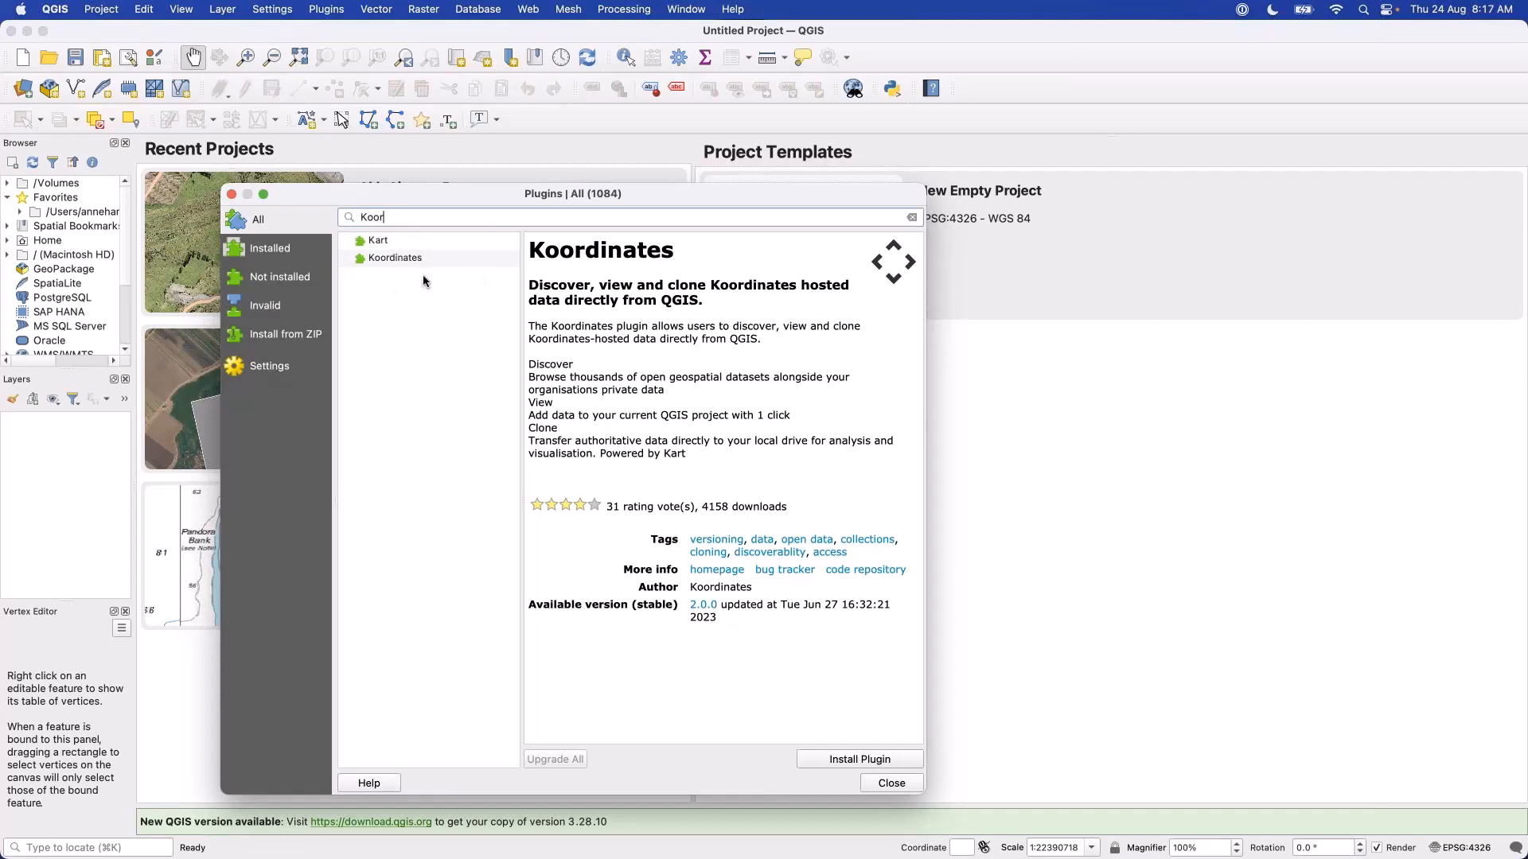
click(833, 764)
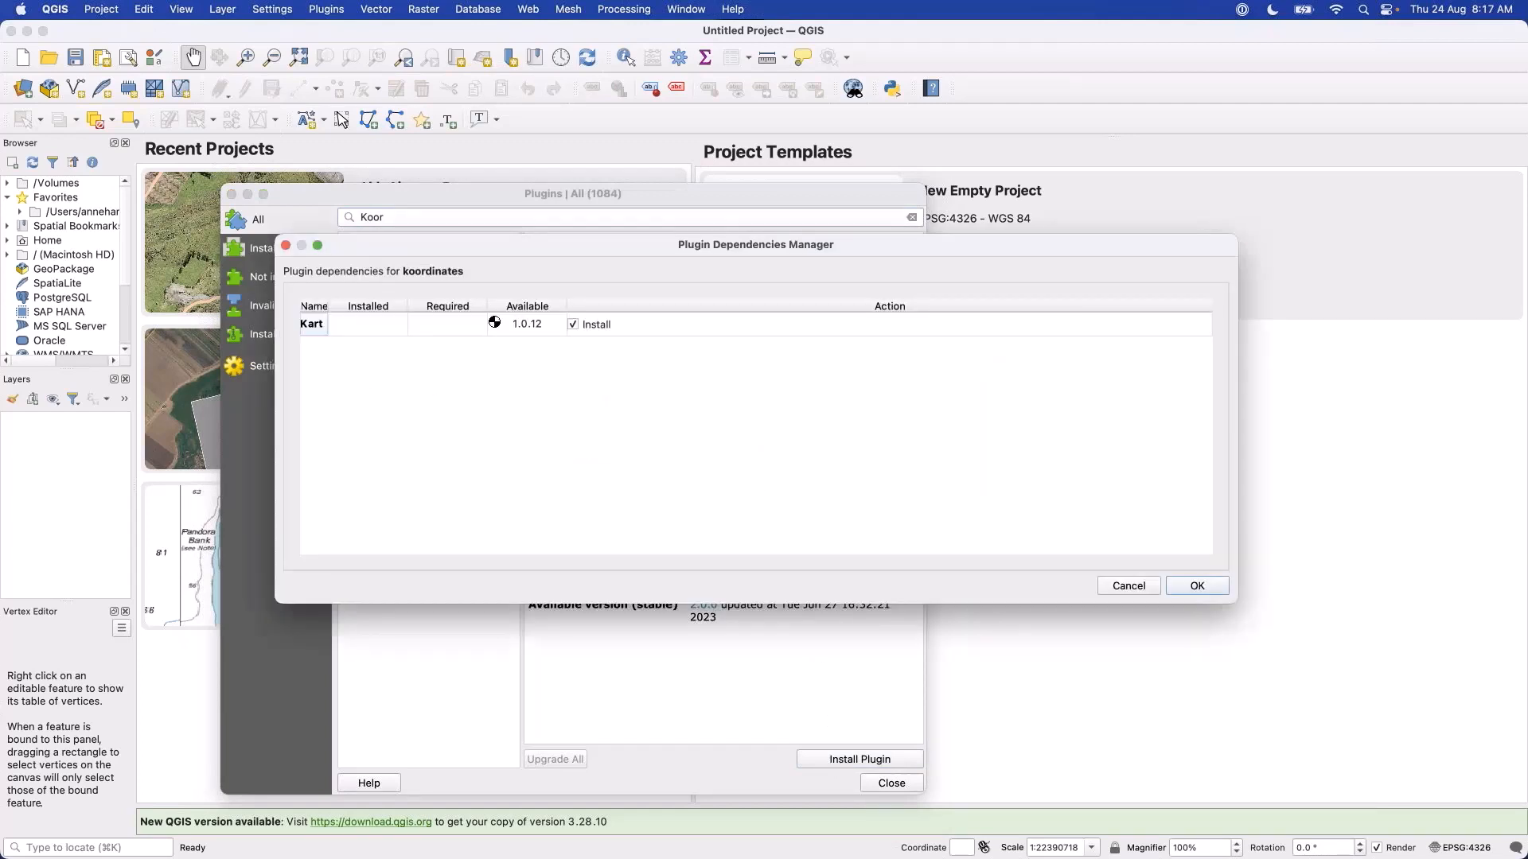
click(1196, 585)
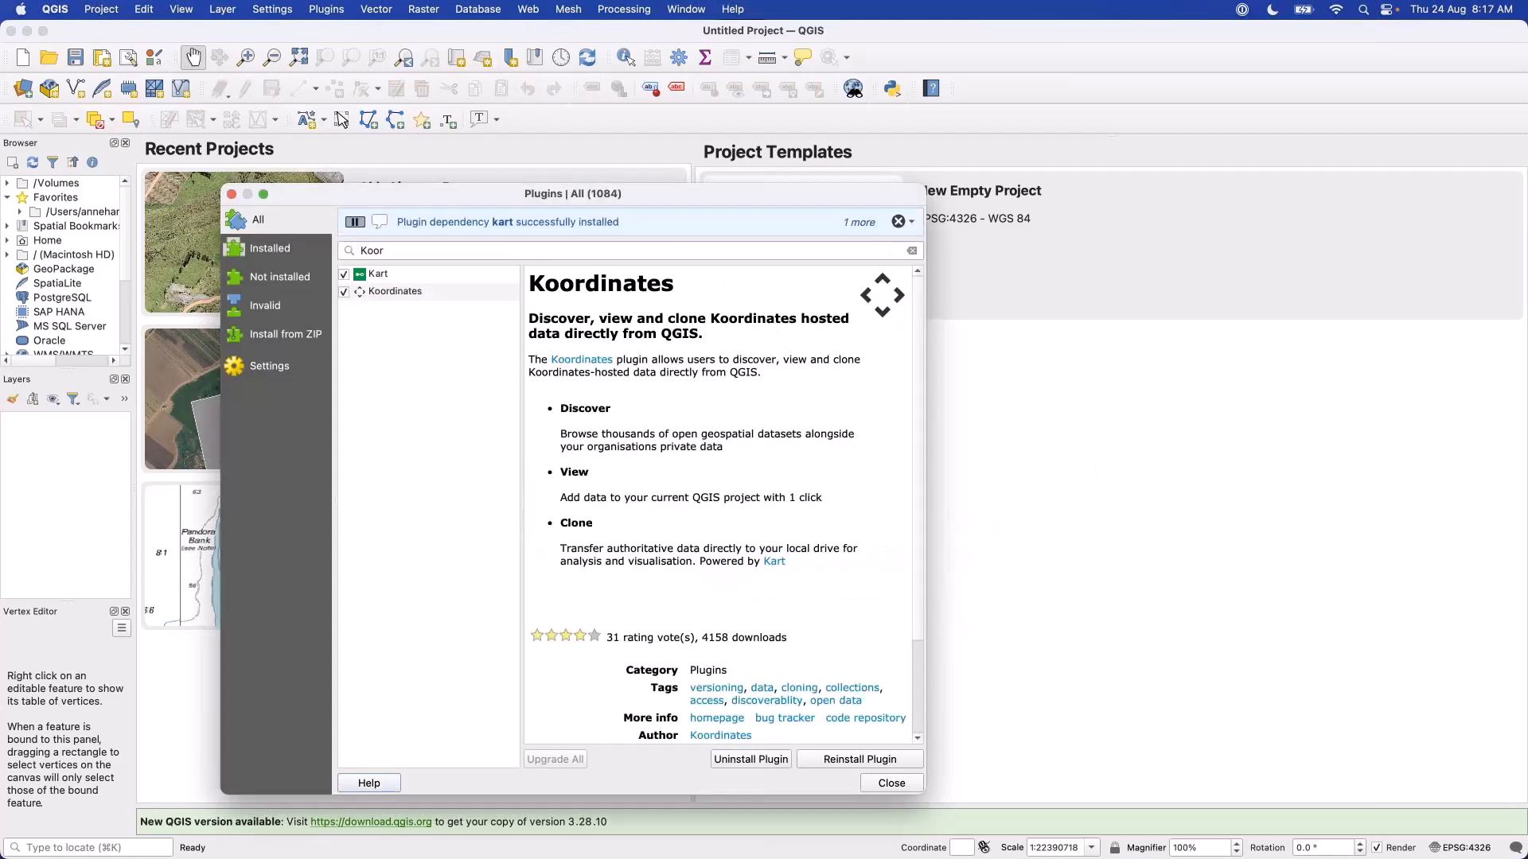
click(232, 194)
Log in to the Koordinates plugin with the Koordinates ID and show its list of publishers.
click(342, 11)
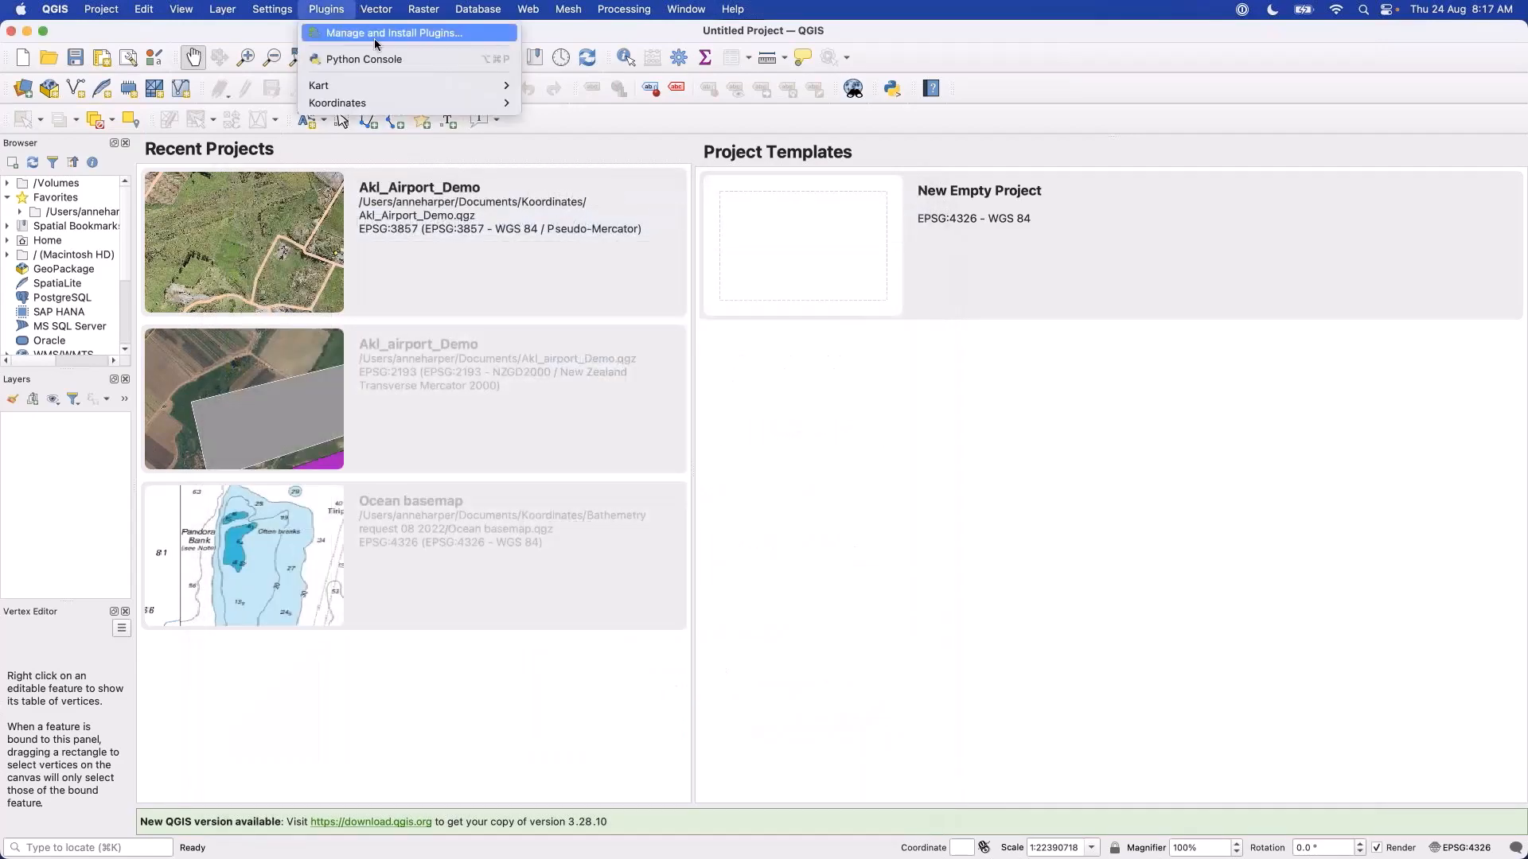
click(537, 110)
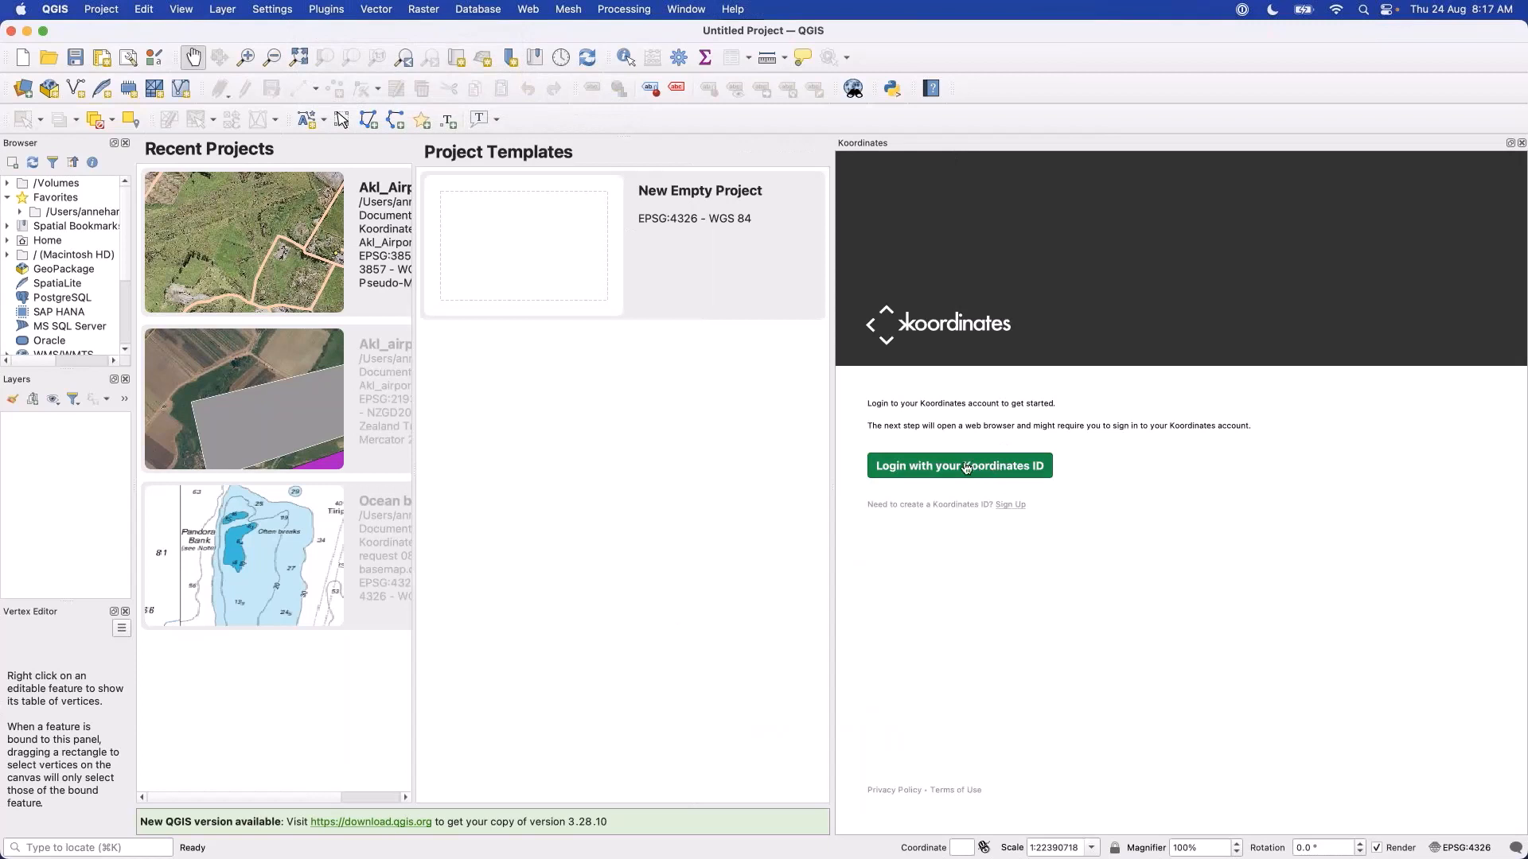
click(912, 473)
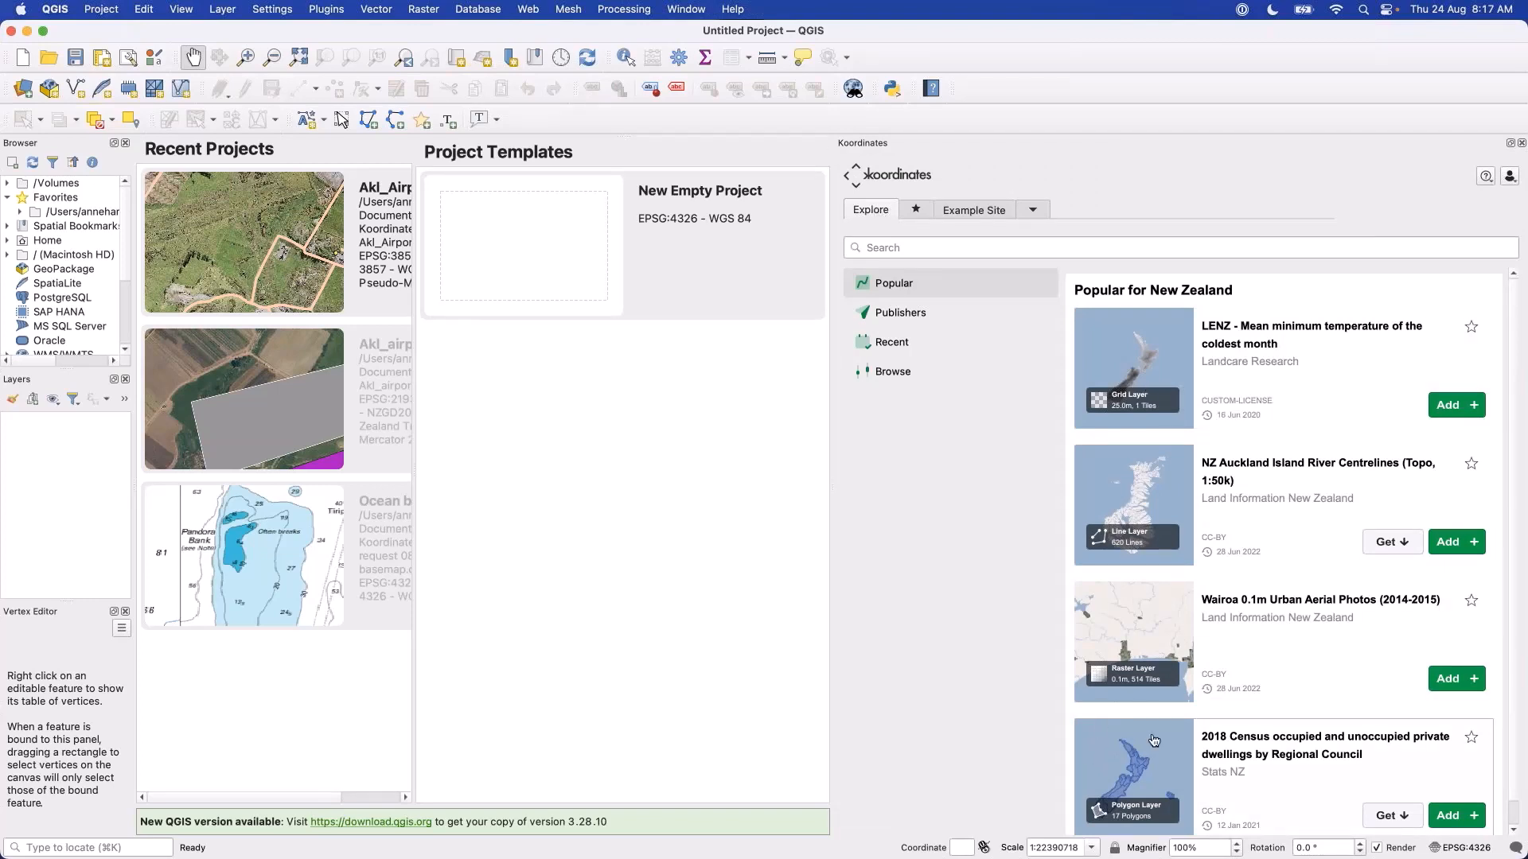
click(906, 312)
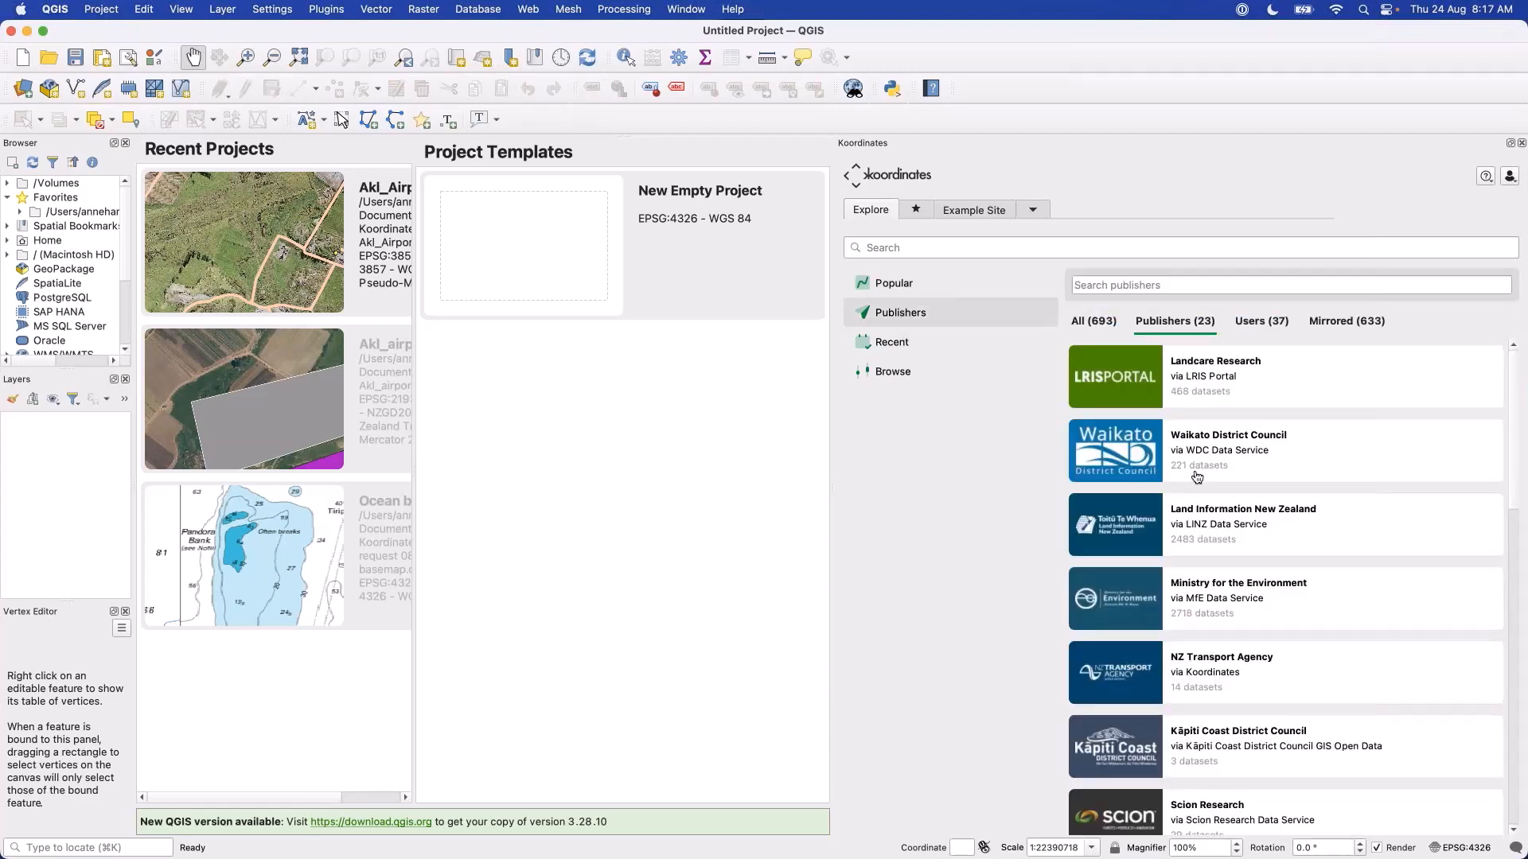
Browse the publishers list, show the Relaxed Duck Data Service datasets and switch the plugin's site to Koordinates Demo.
scroll(1198, 475, down, 10)
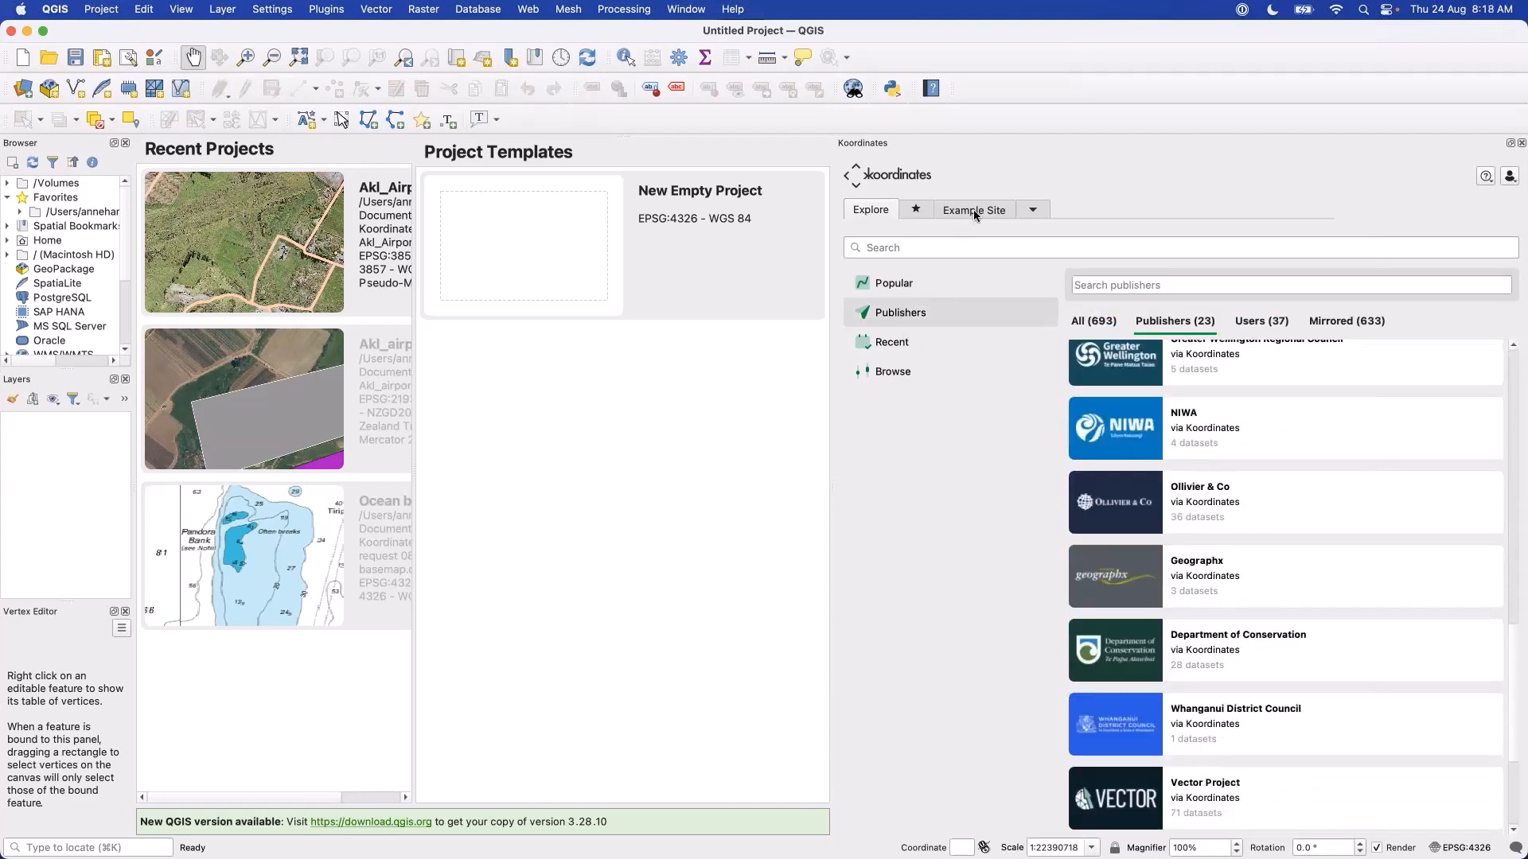
click(1036, 208)
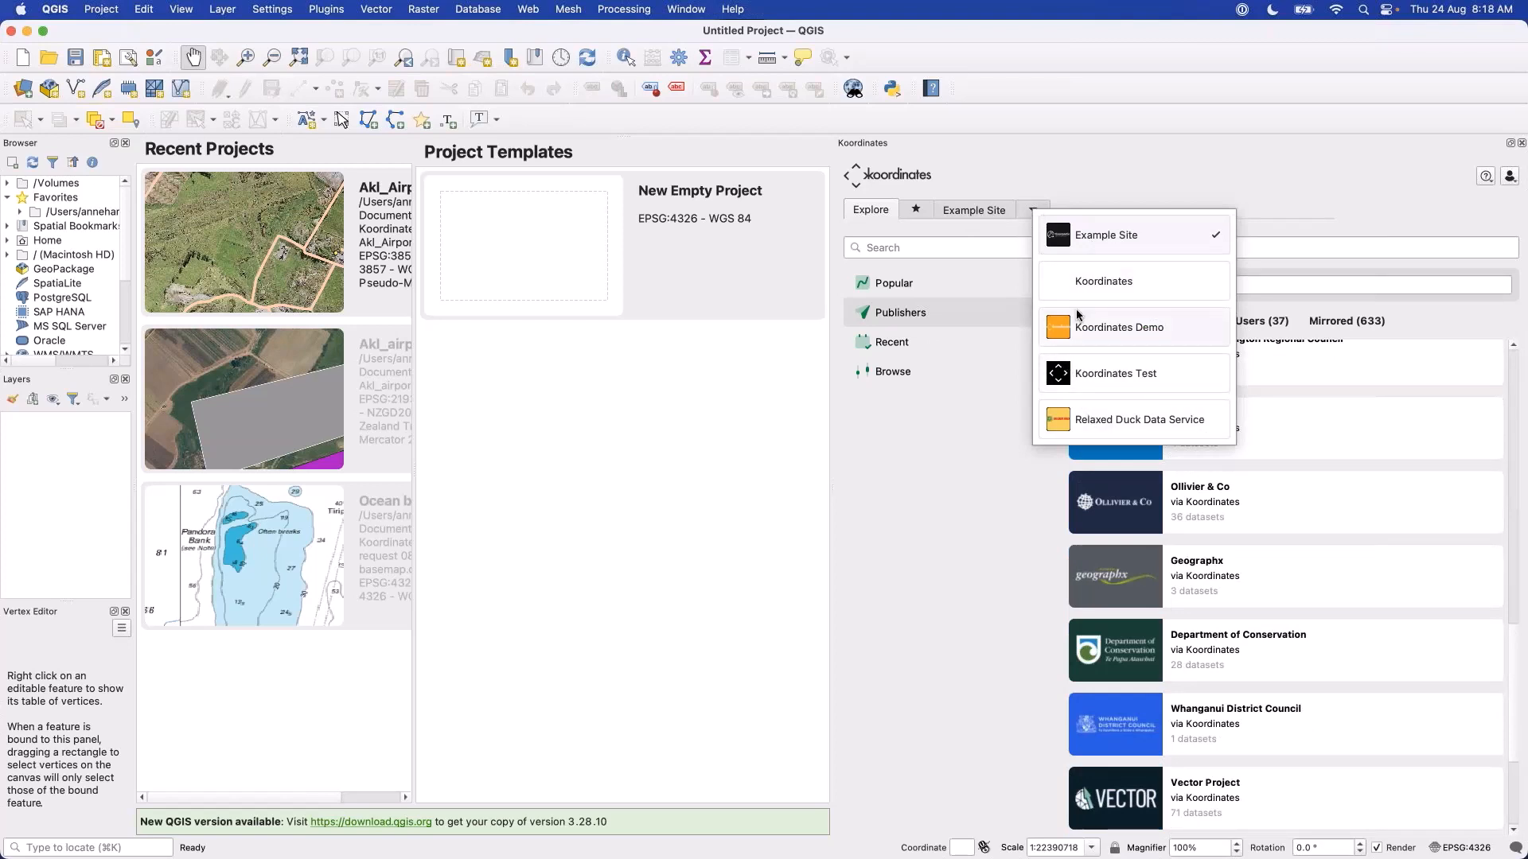
click(1166, 427)
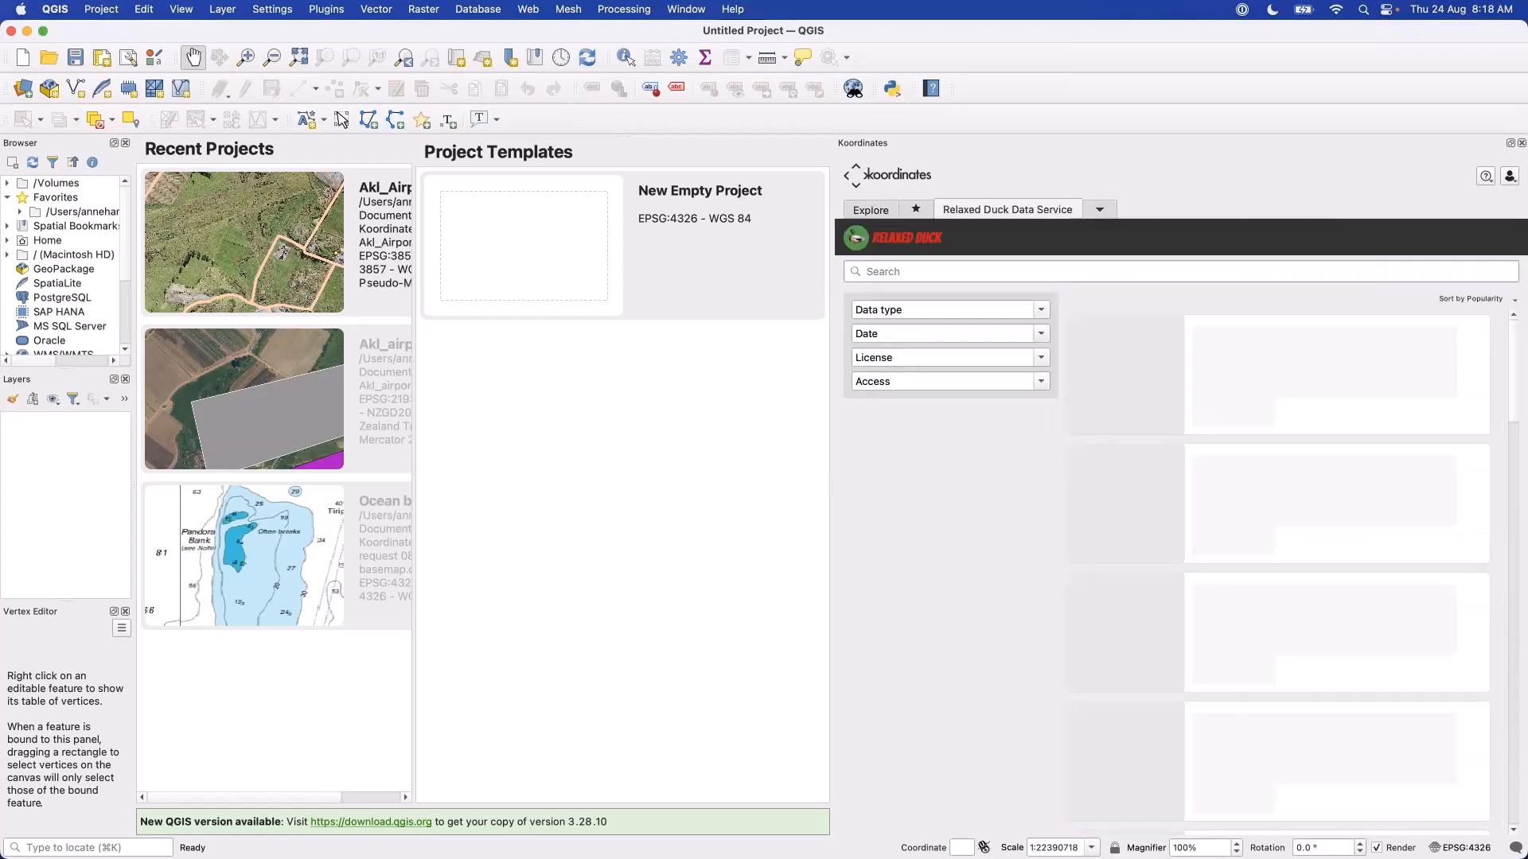
click(1101, 211)
click(1190, 328)
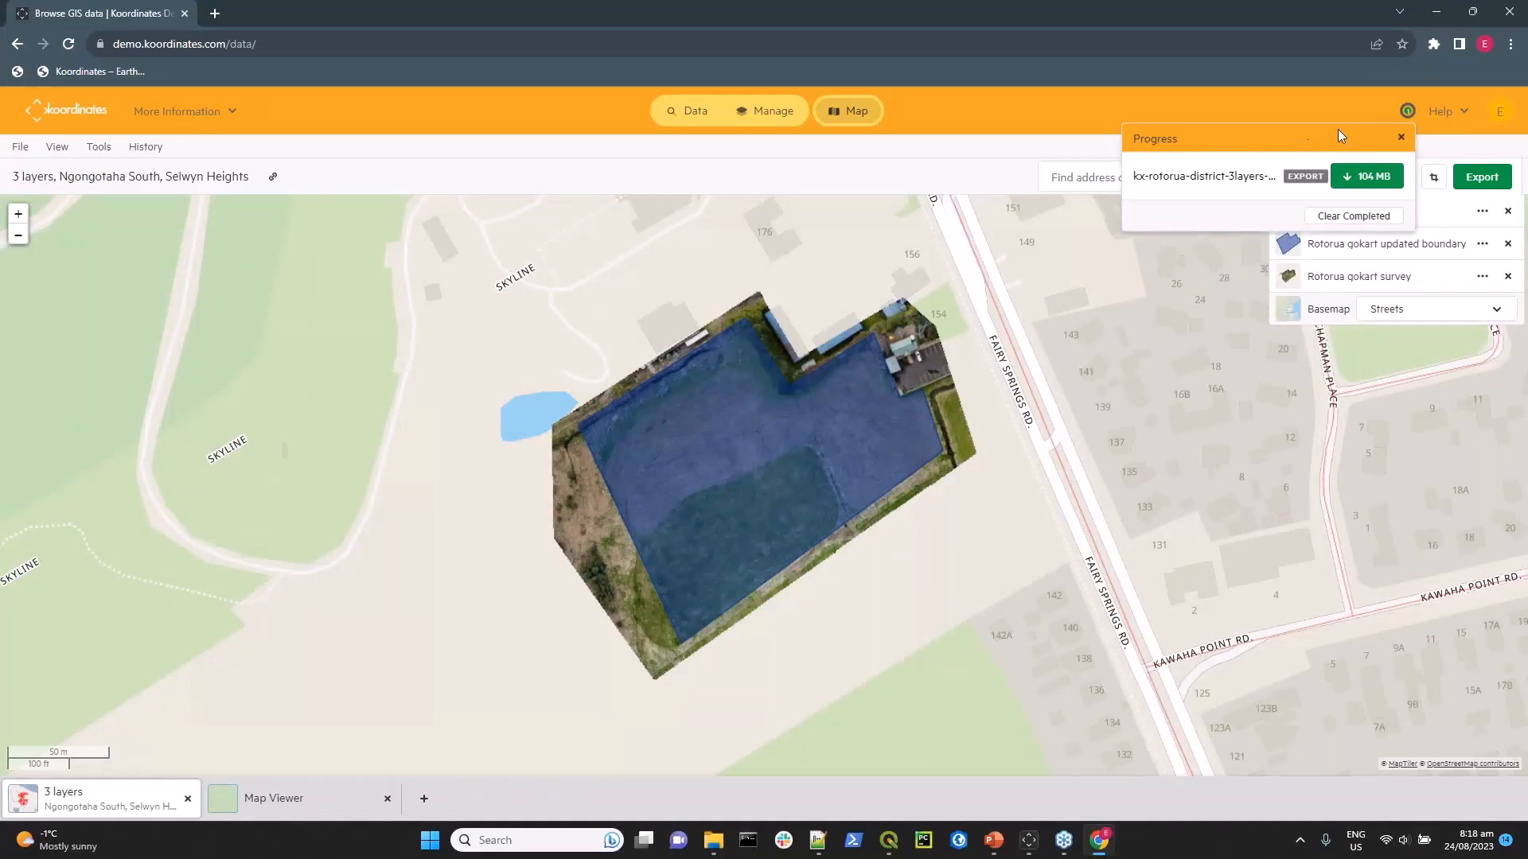
Download the finished Rotorua district three-layer export from the web map and check the download's progress.
click(1365, 179)
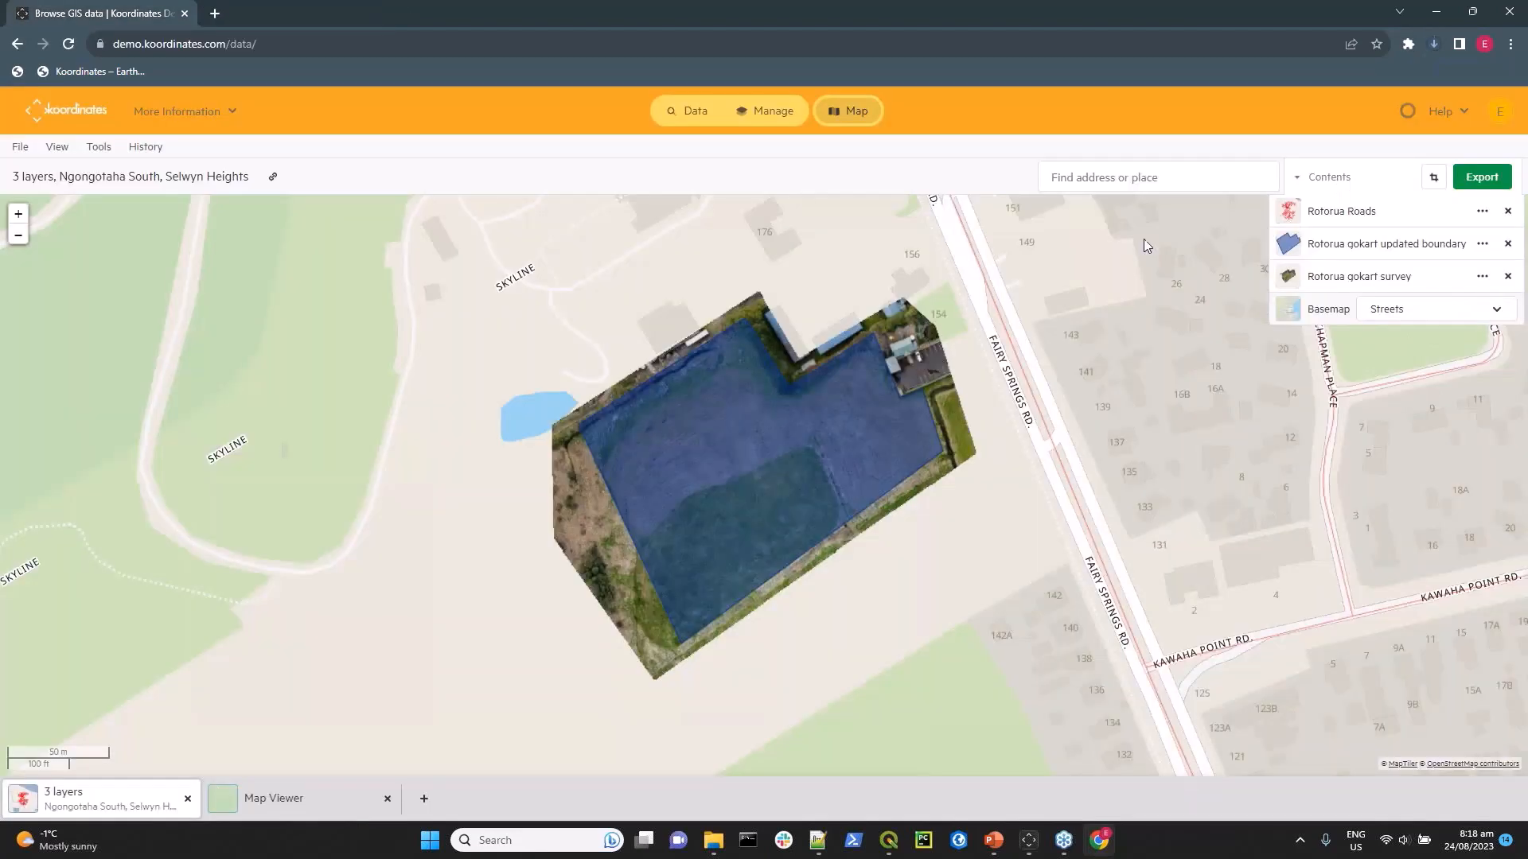
click(1435, 45)
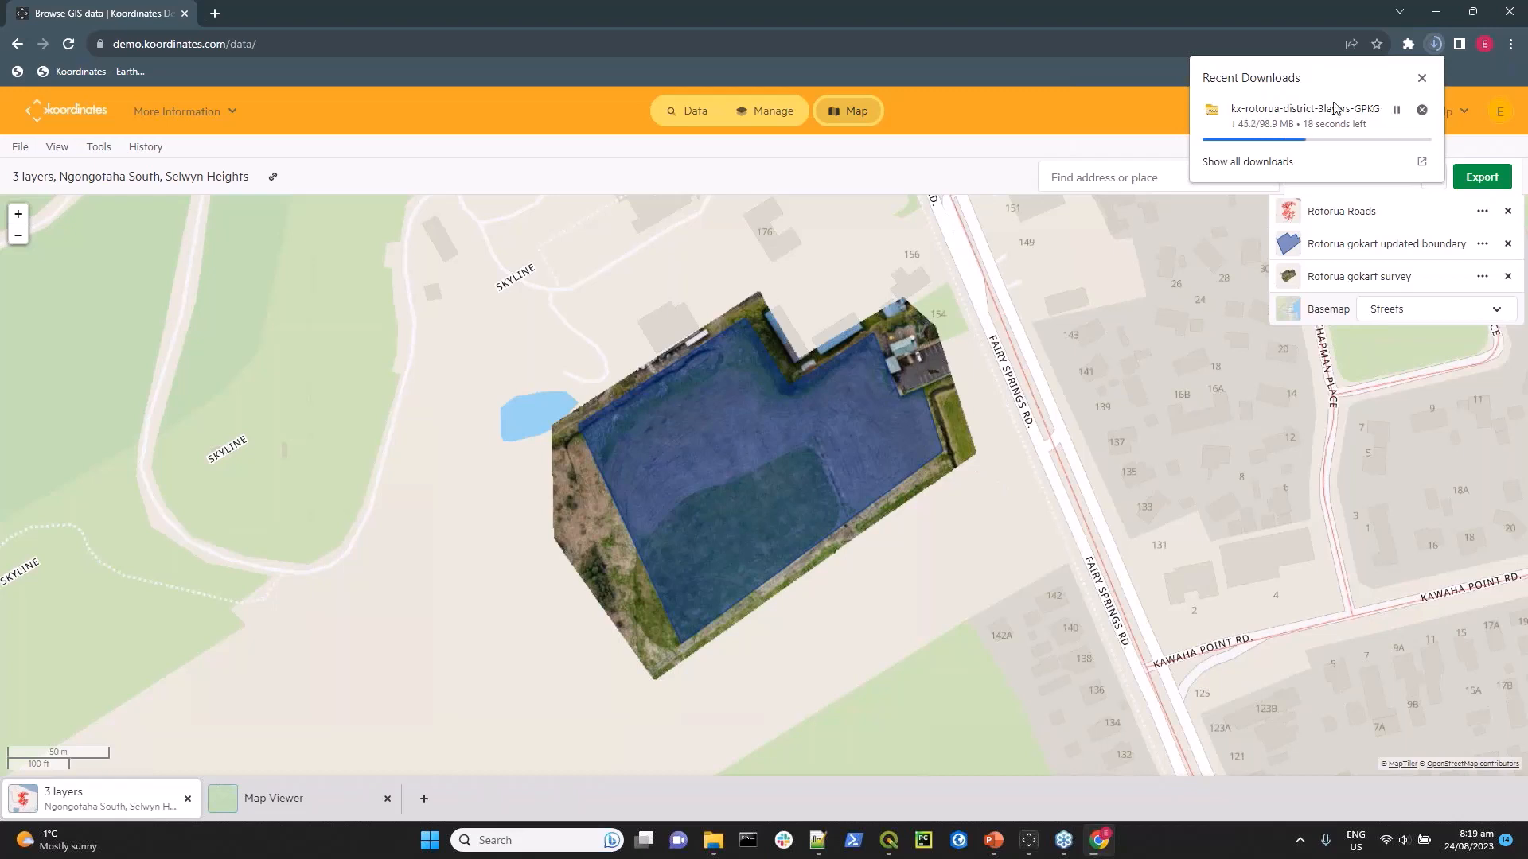
click(1422, 79)
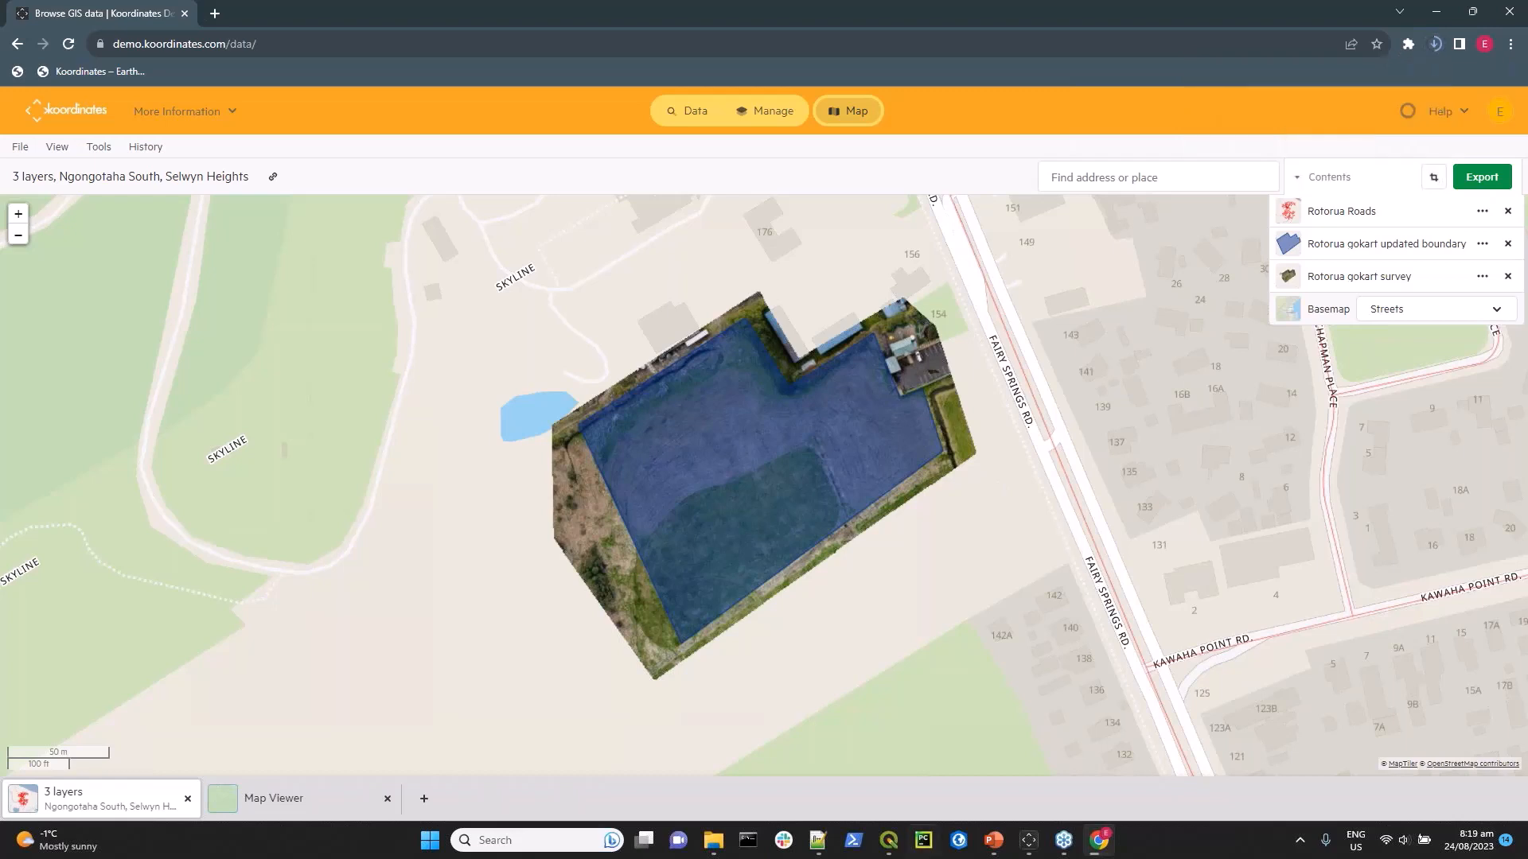
Switch to QGIS, review the Koordinates plugin's available sites, widen its panel and view the data type filter options.
click(890, 845)
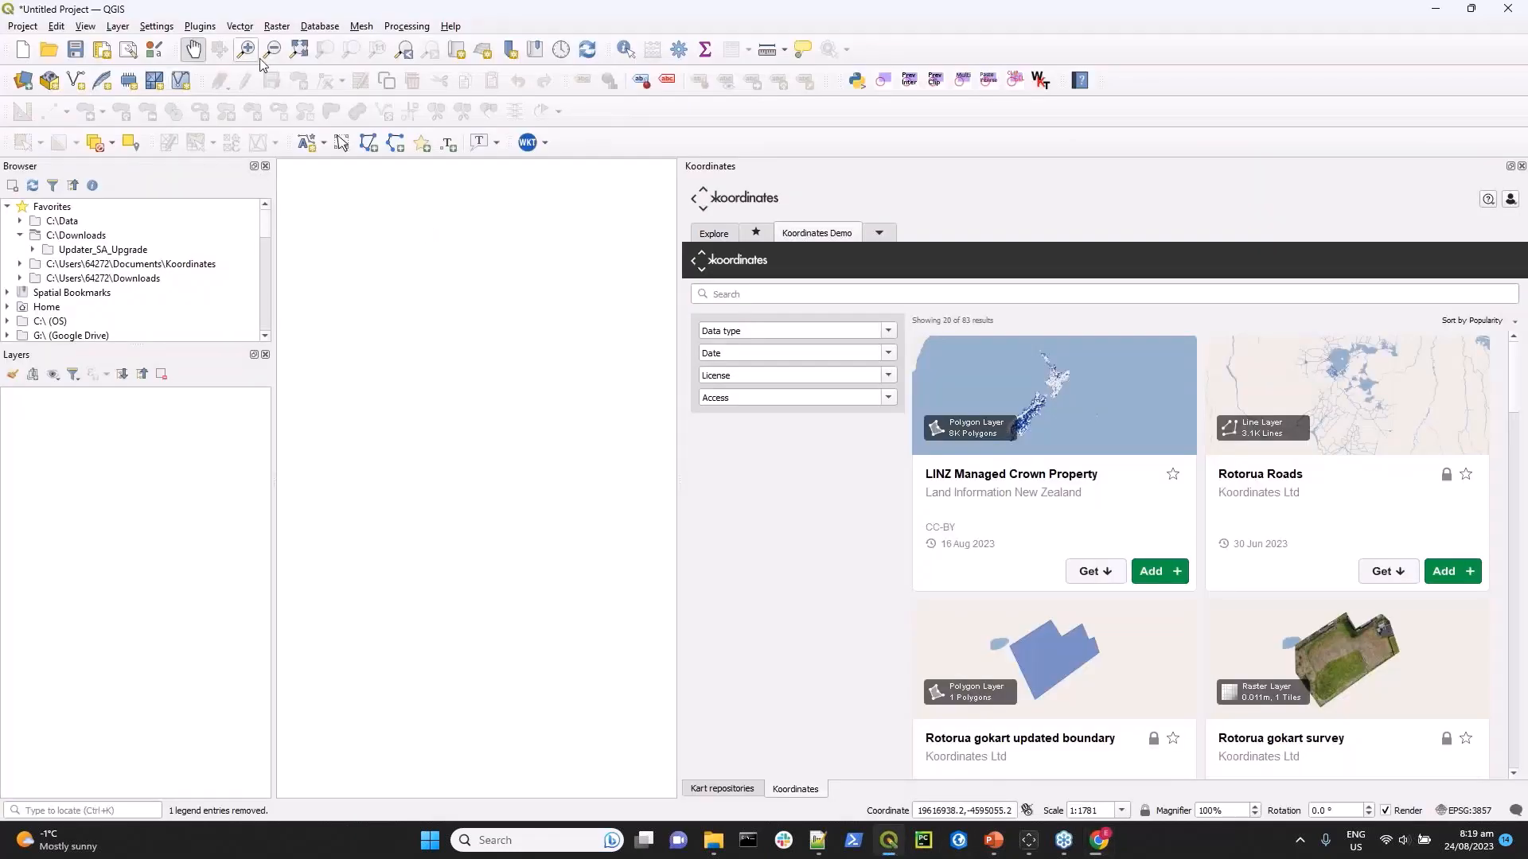
click(880, 236)
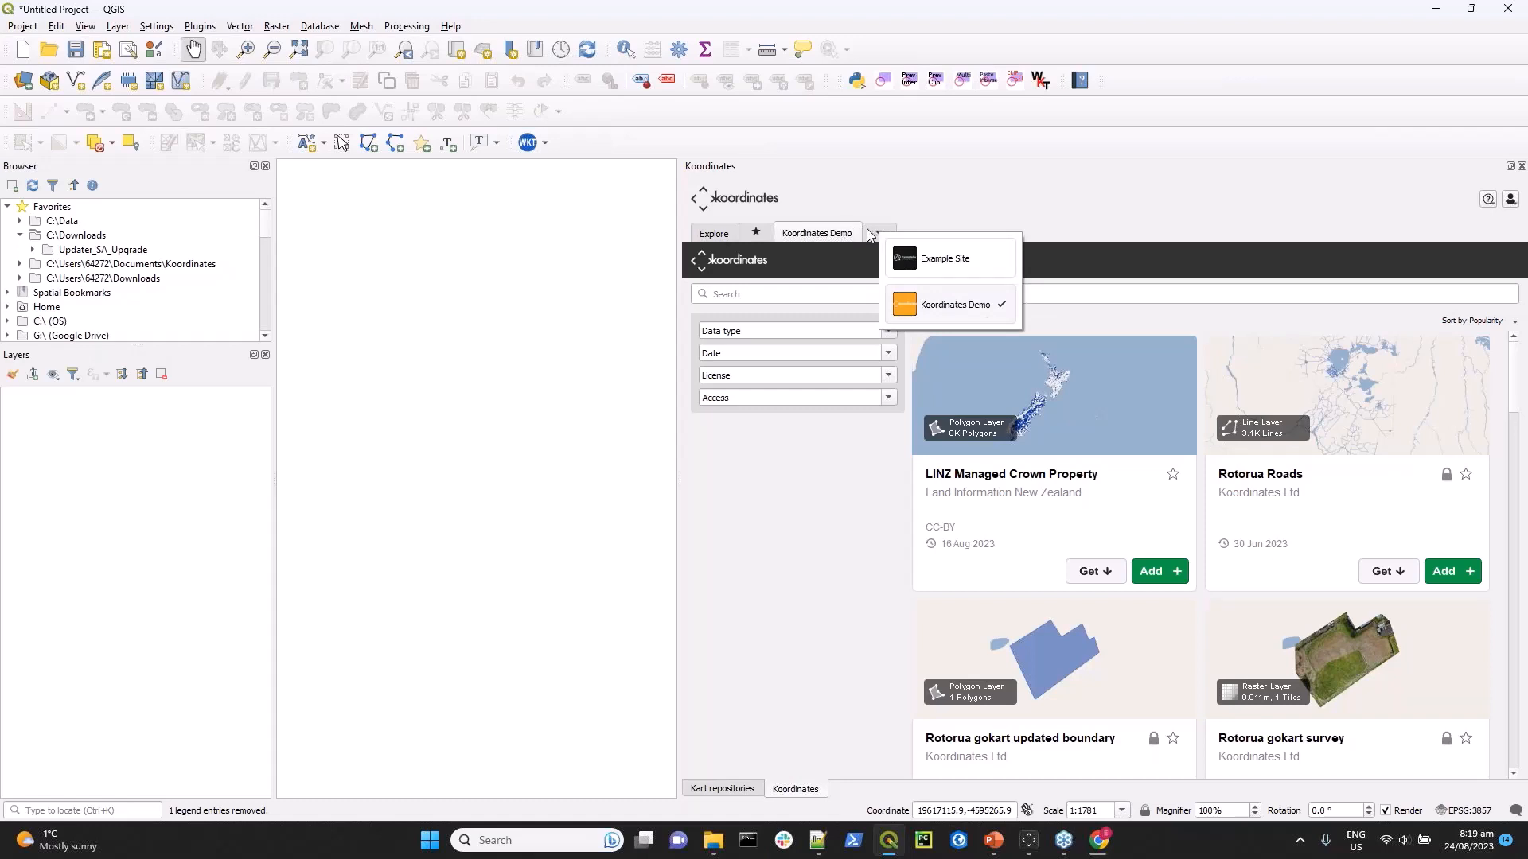
click(800, 523)
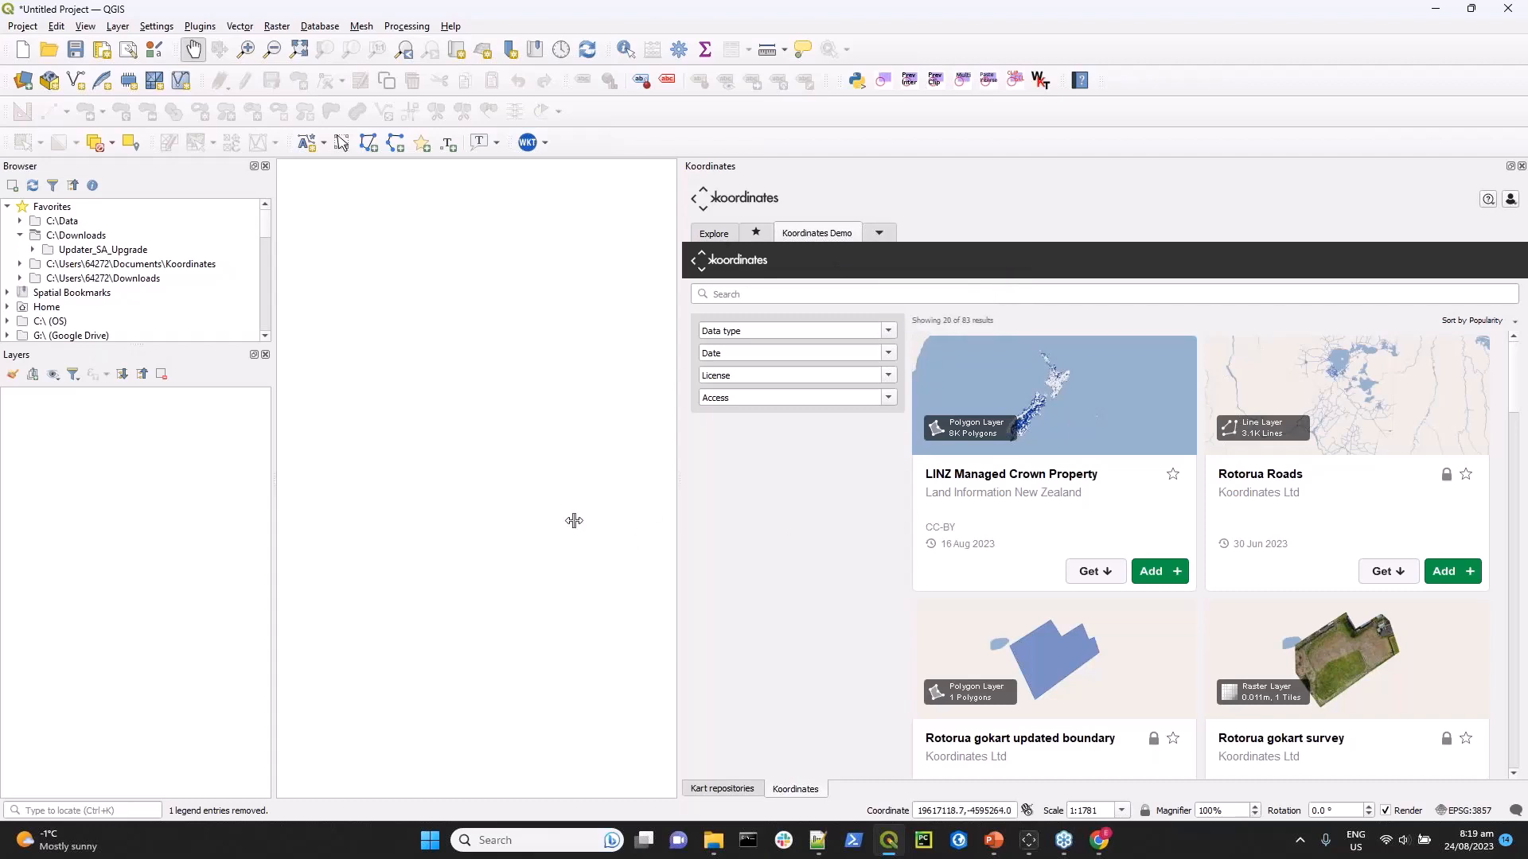
drag(574, 521, 491, 525)
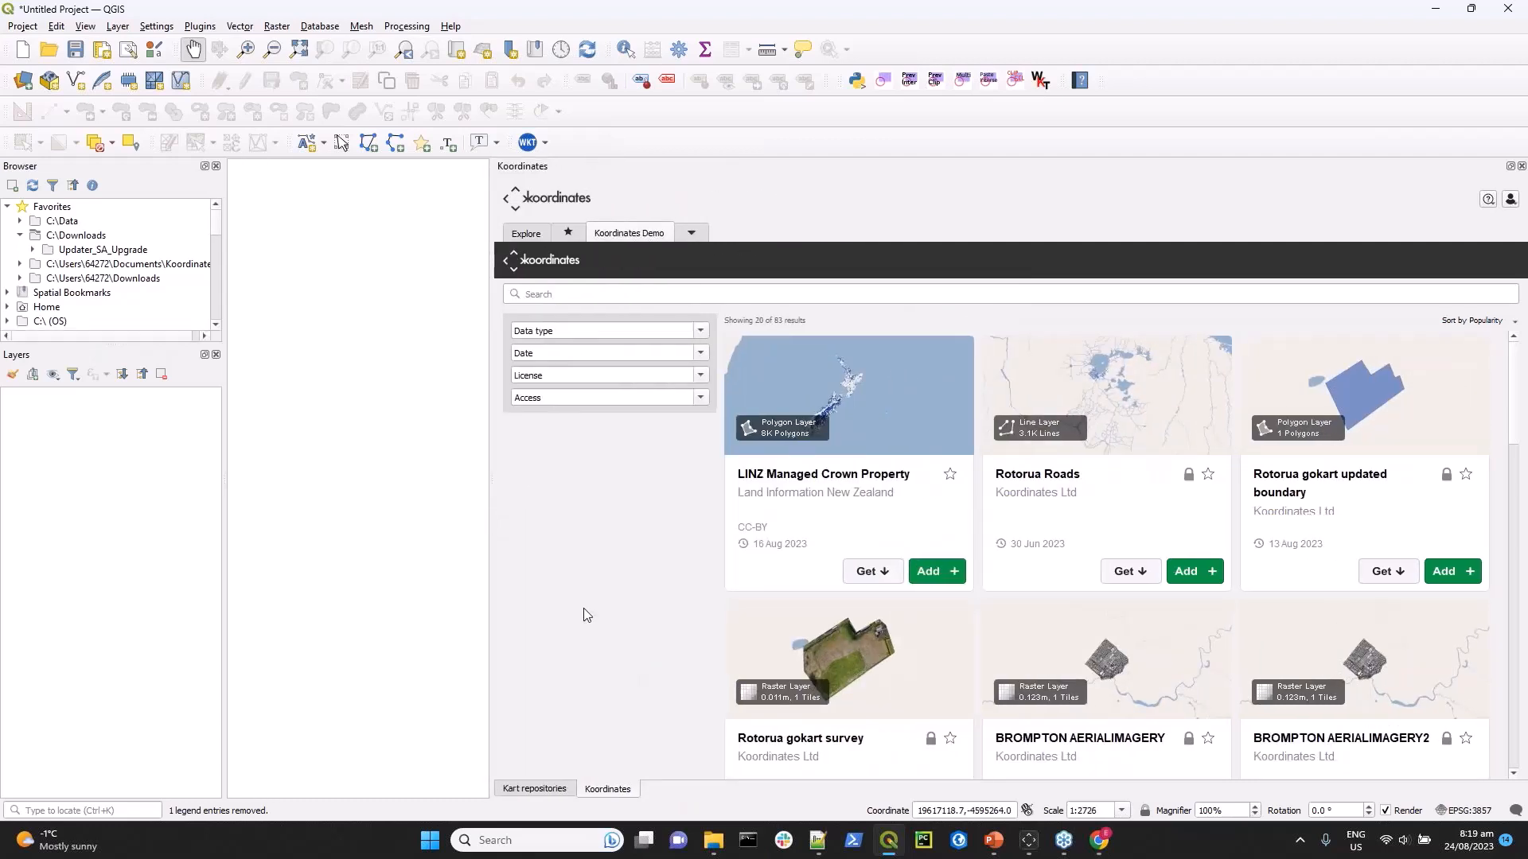
click(700, 333)
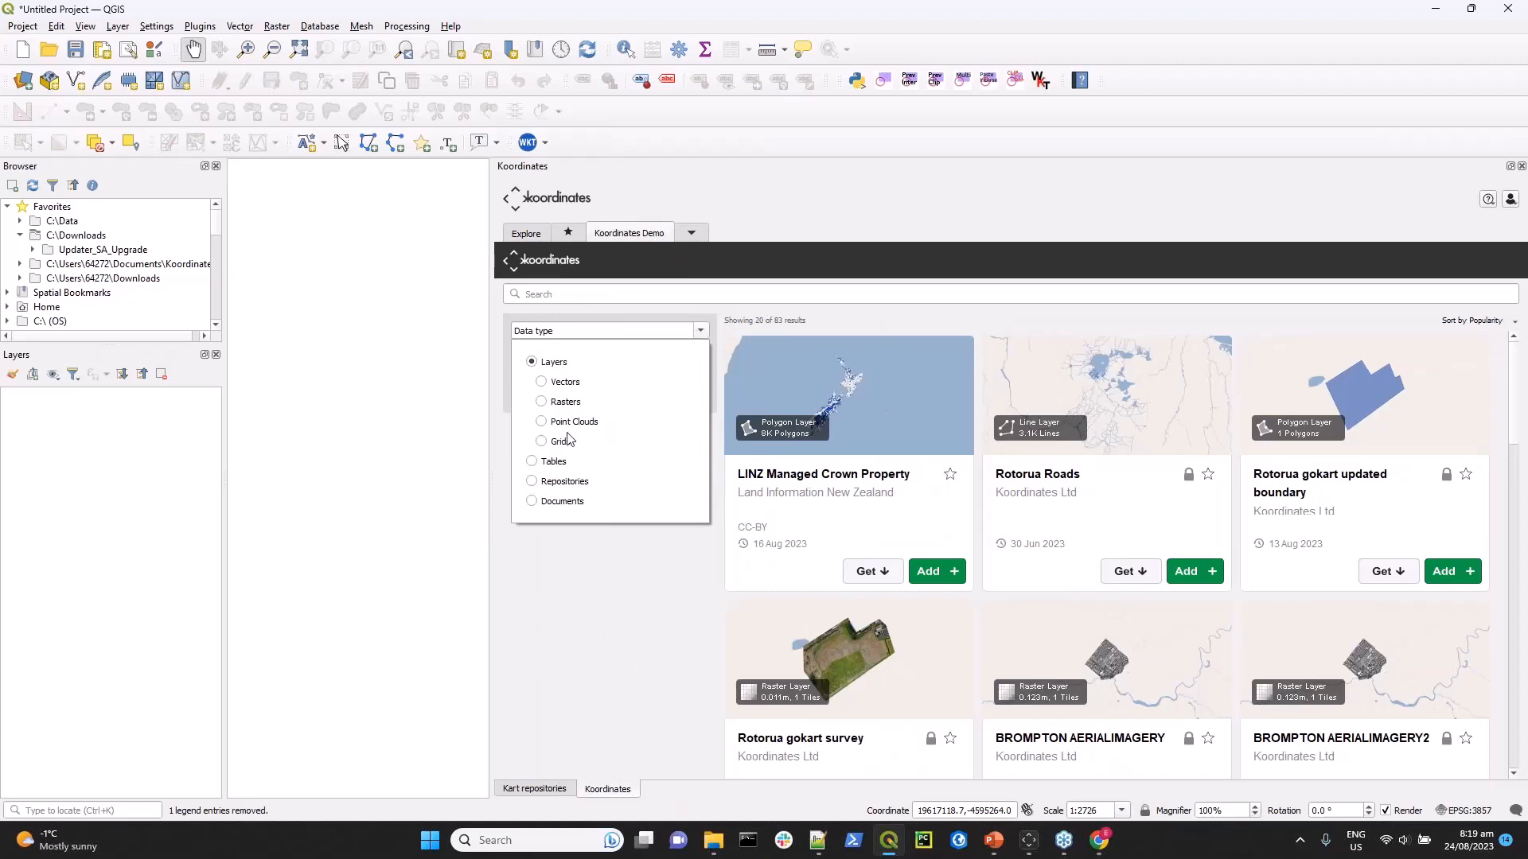
click(604, 611)
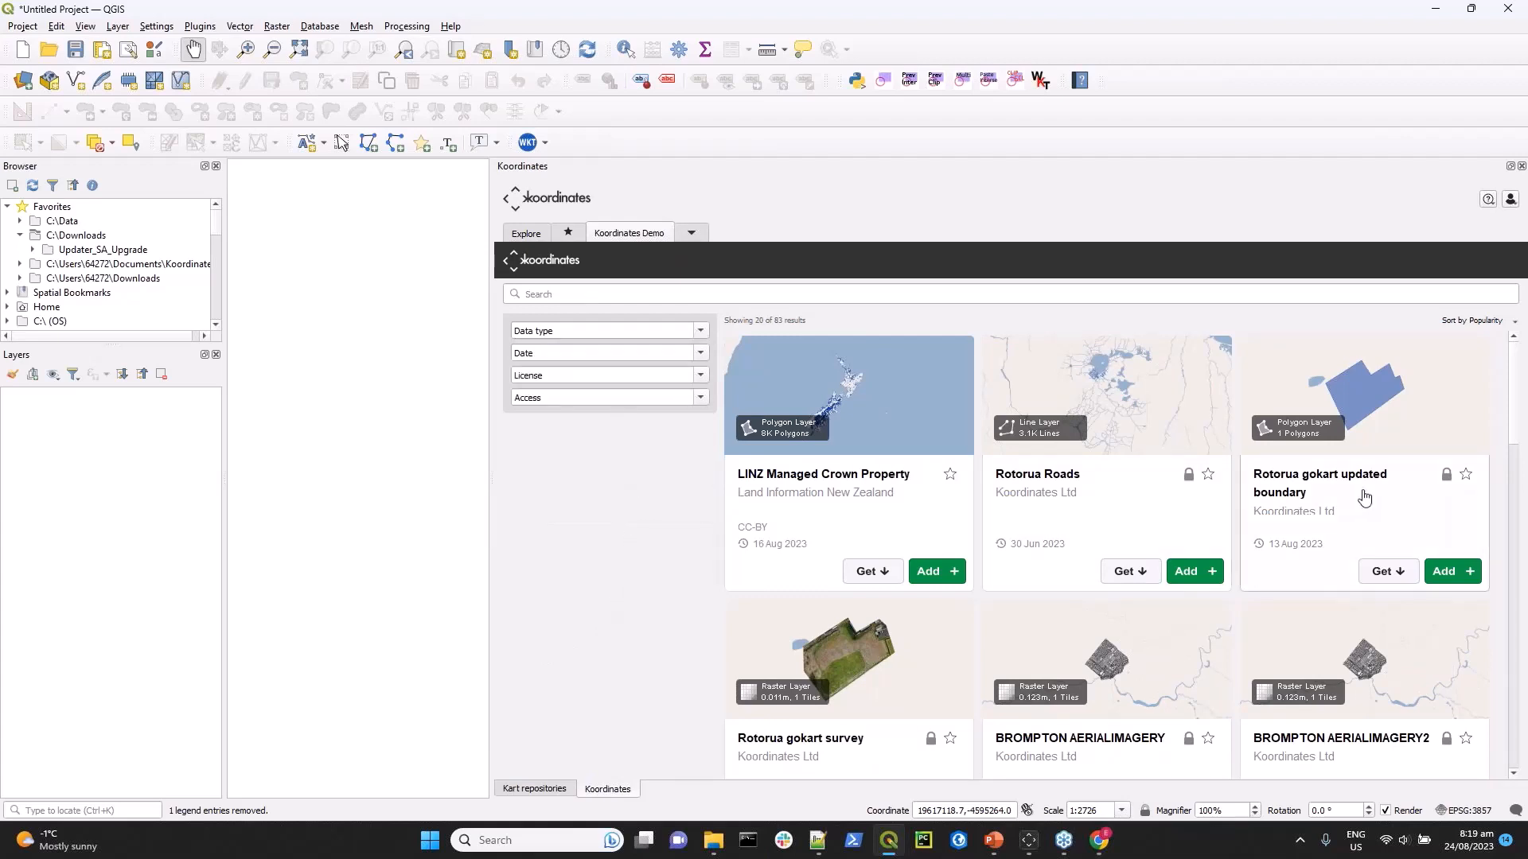
Examine the Rotorua Roads dataset details, including its technical details and version history, and close them.
click(1147, 490)
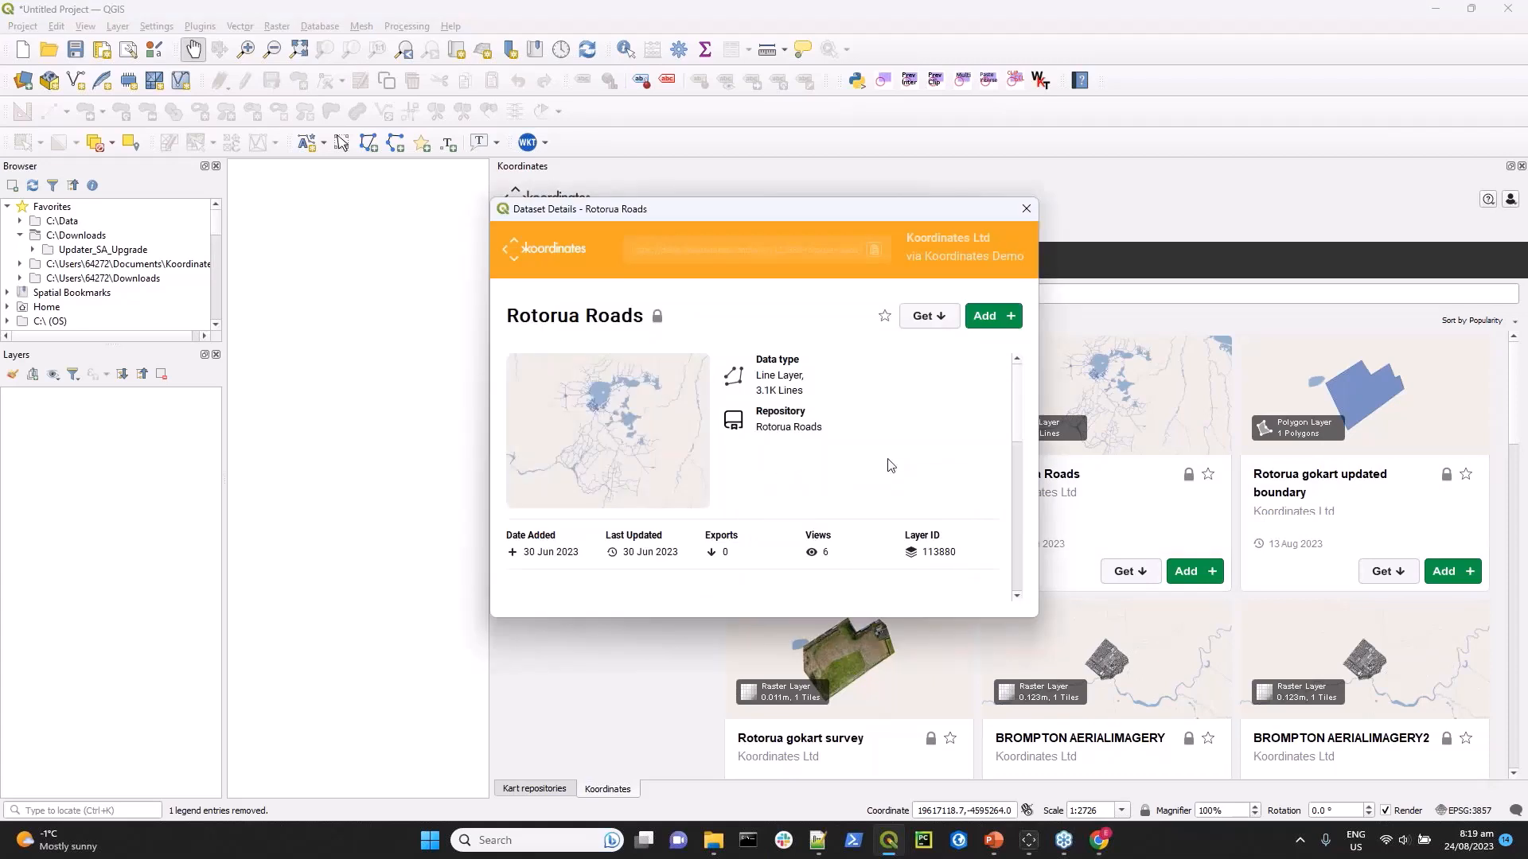
scroll(890, 465, down, 1)
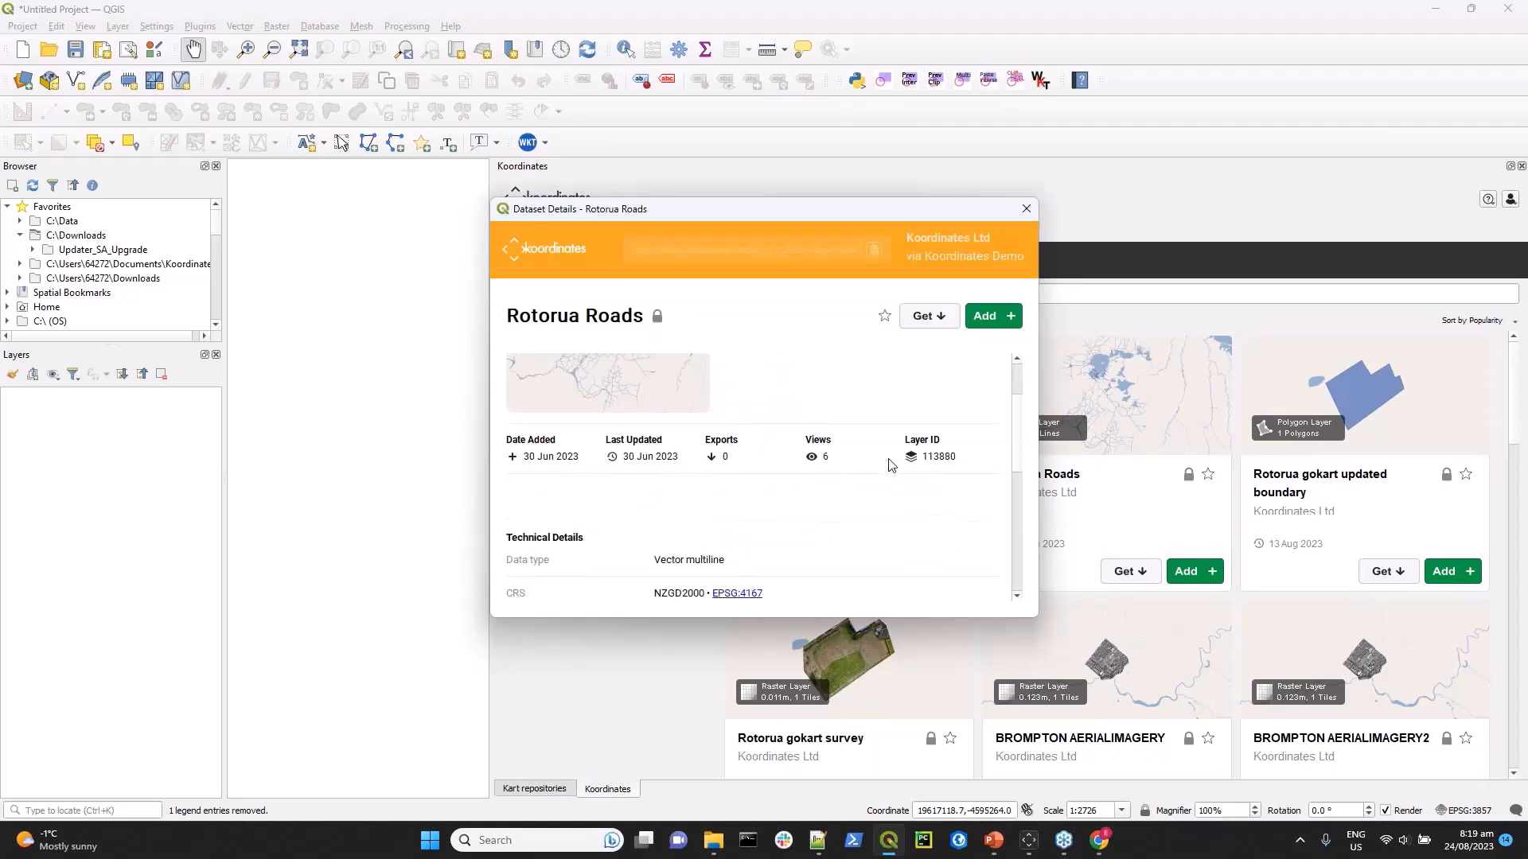
scroll(889, 466, down, 1)
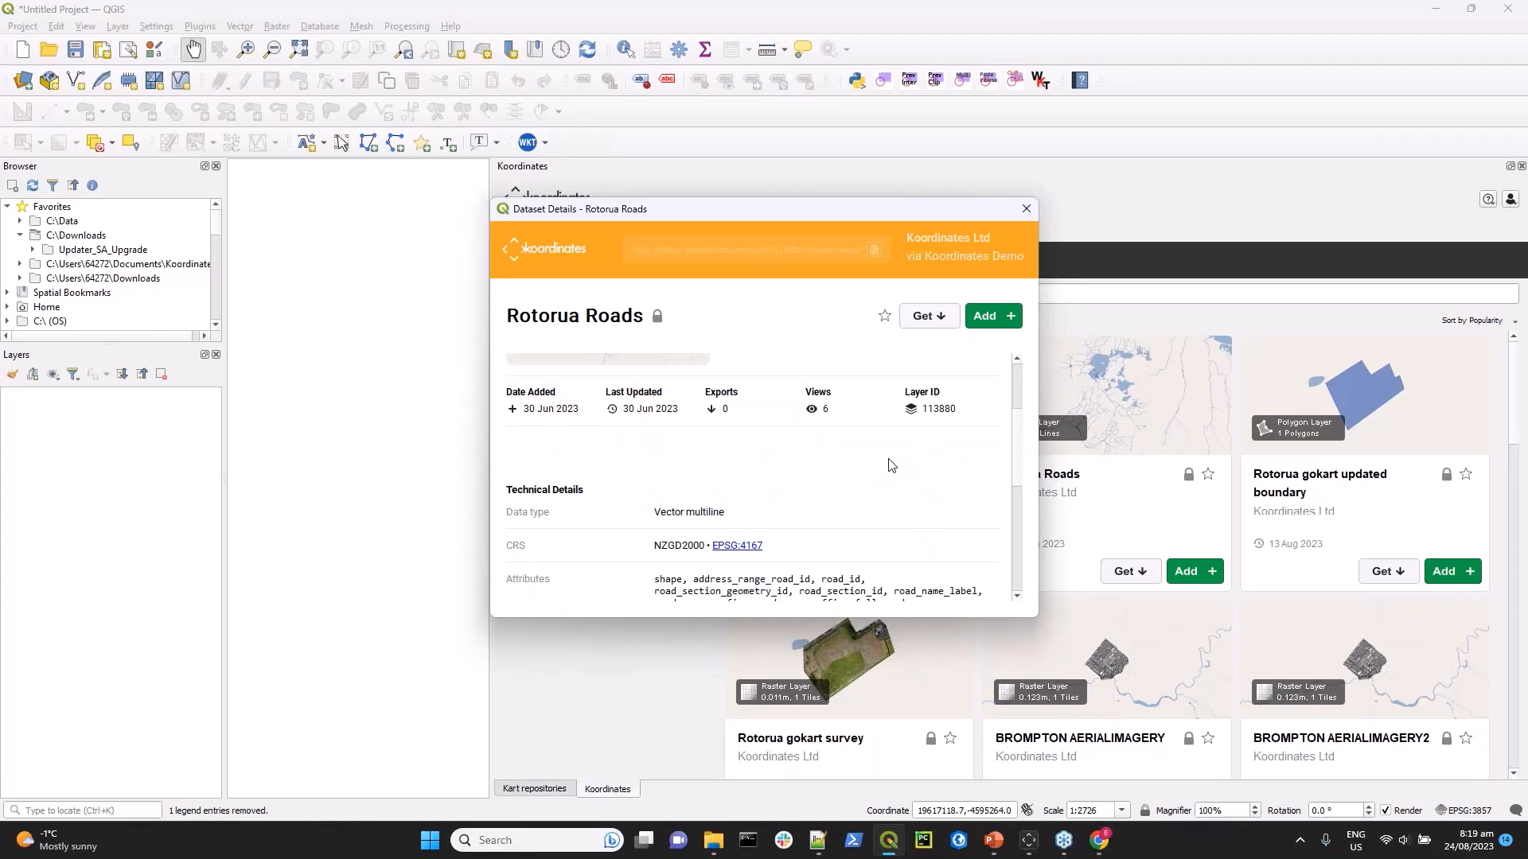
scroll(912, 460, down, 6)
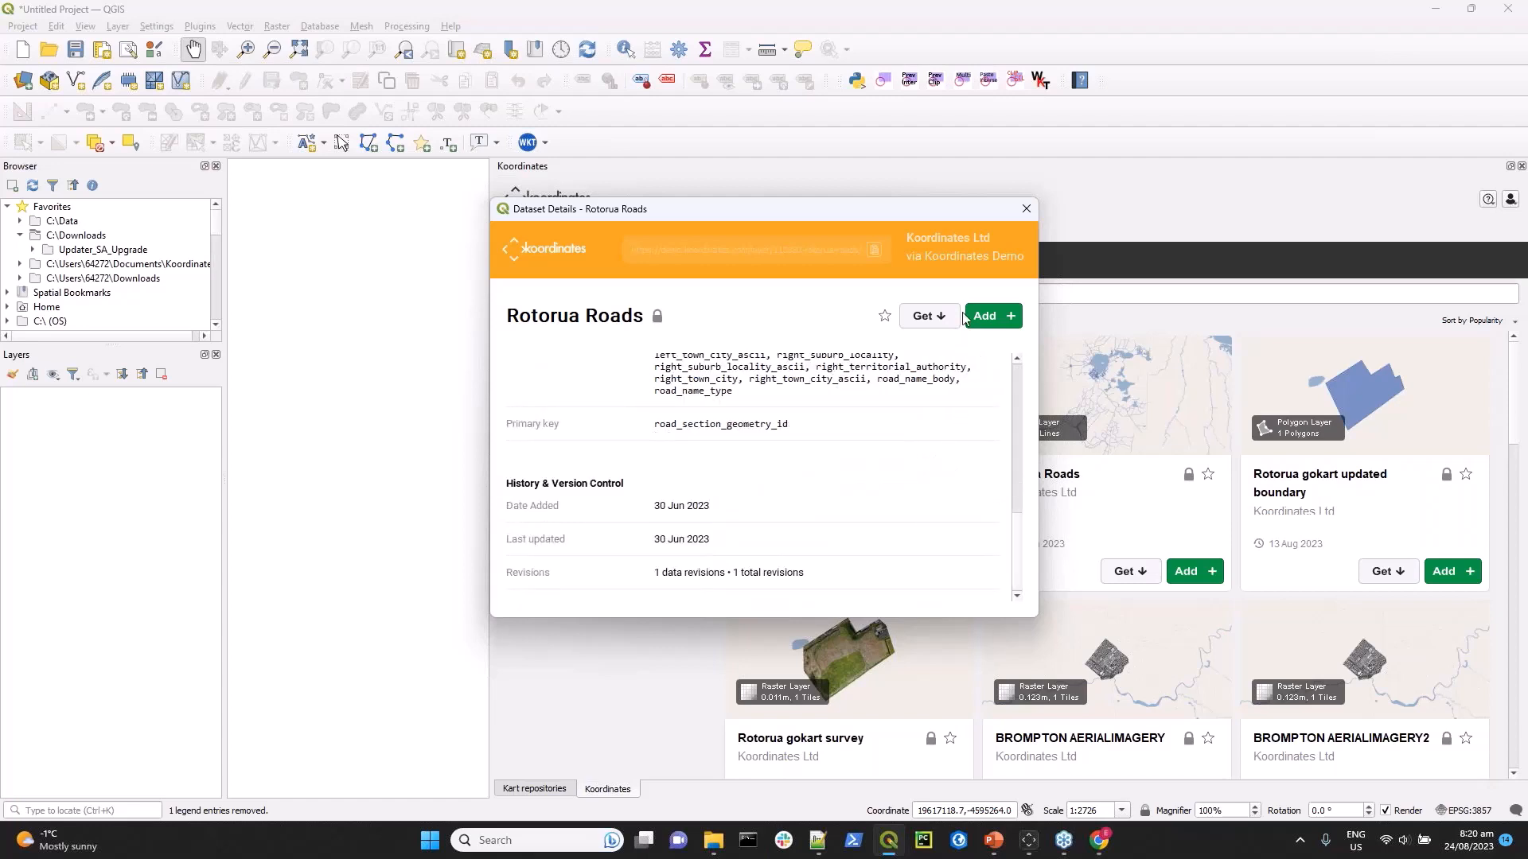
click(1024, 211)
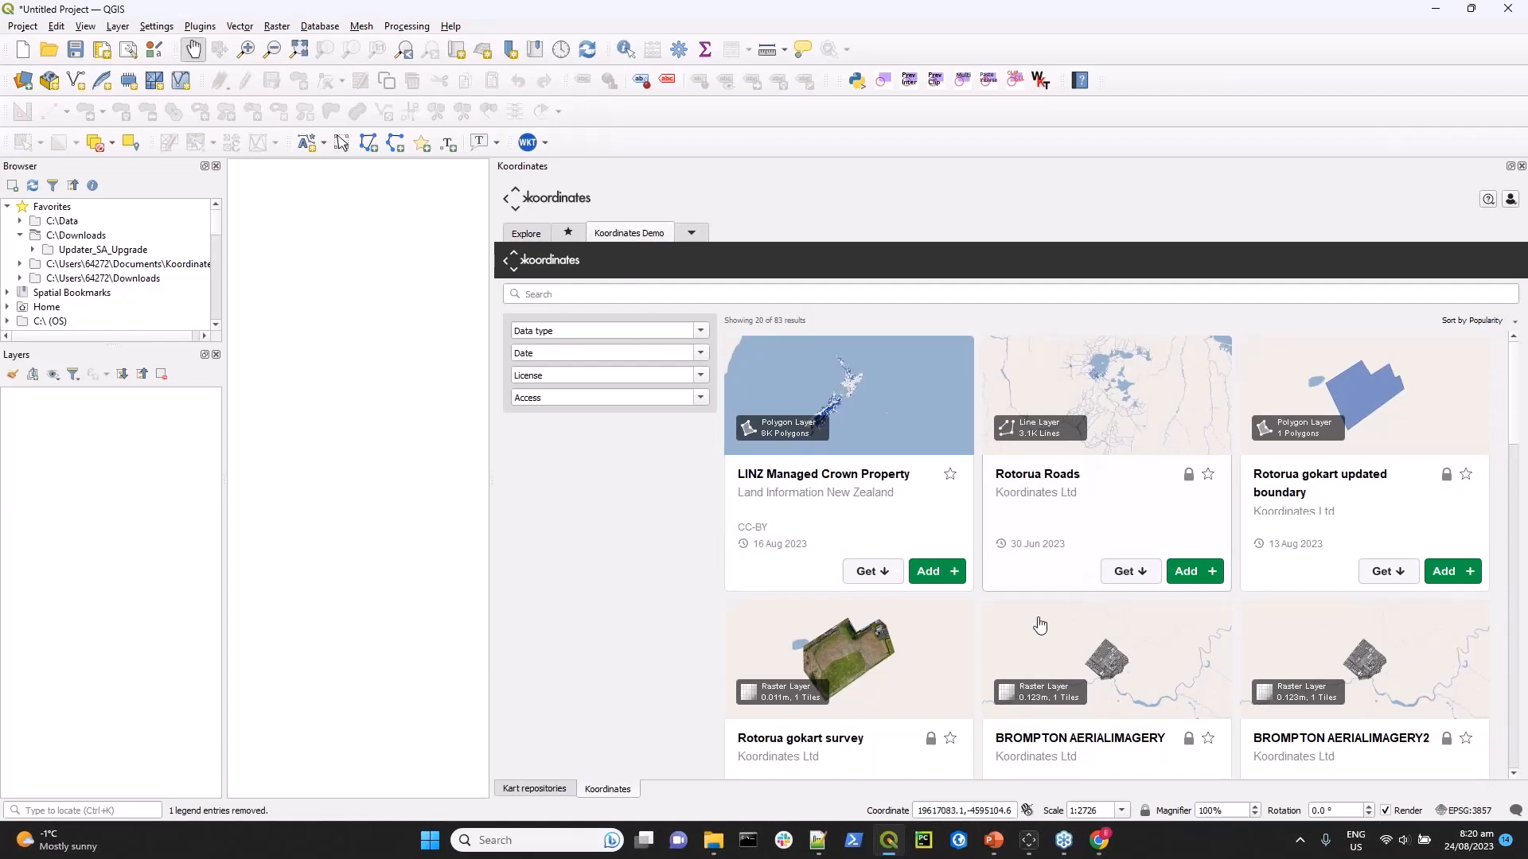
Add the Rotorua gokart survey and Rotorua gokart updated boundary layers from Koordinates Demo to the map.
scroll(952, 660, down, 1)
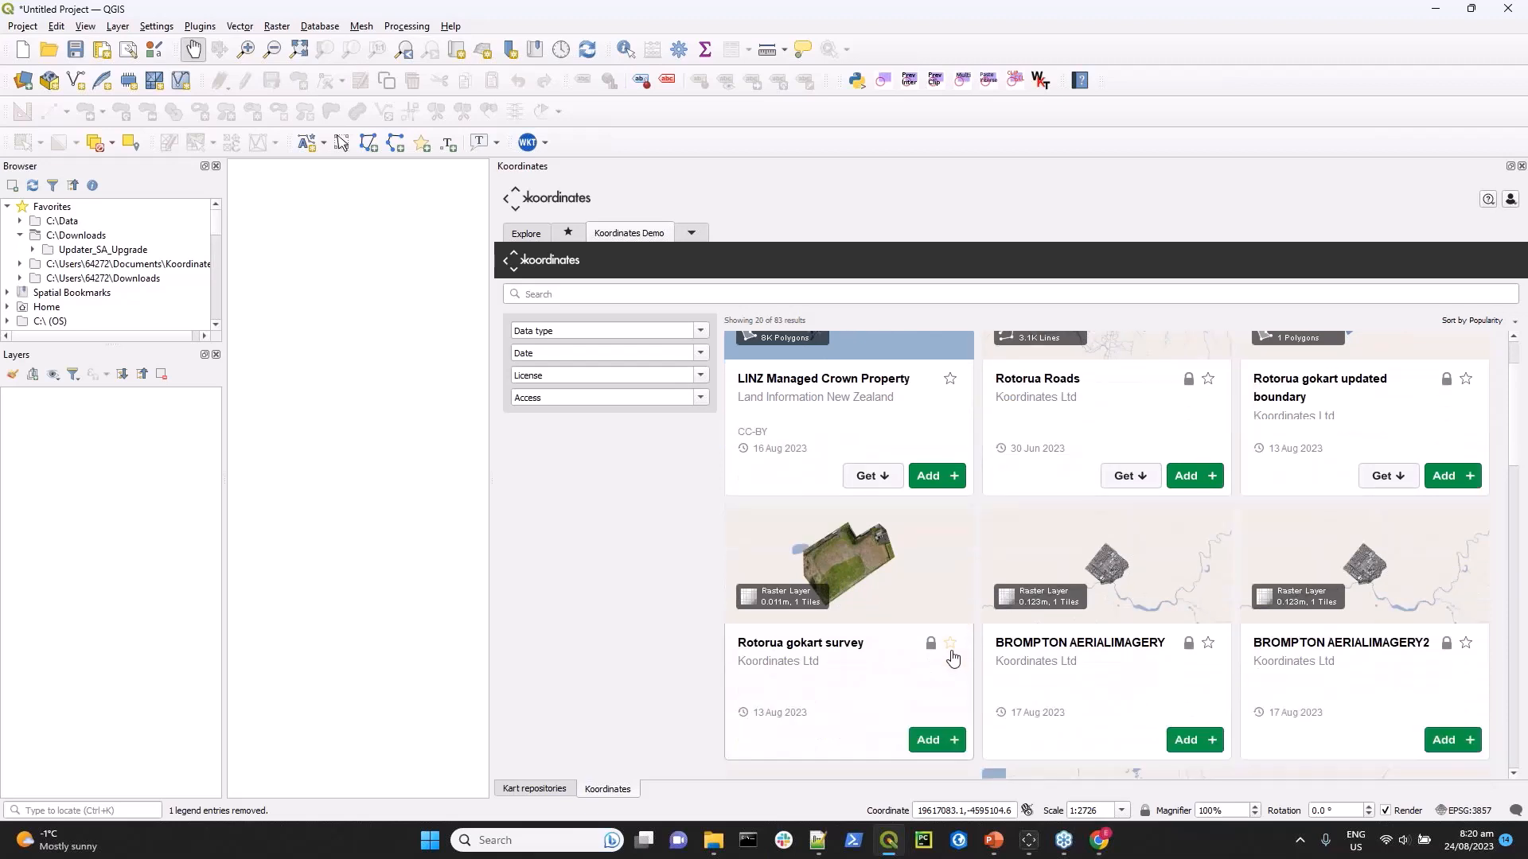
click(933, 741)
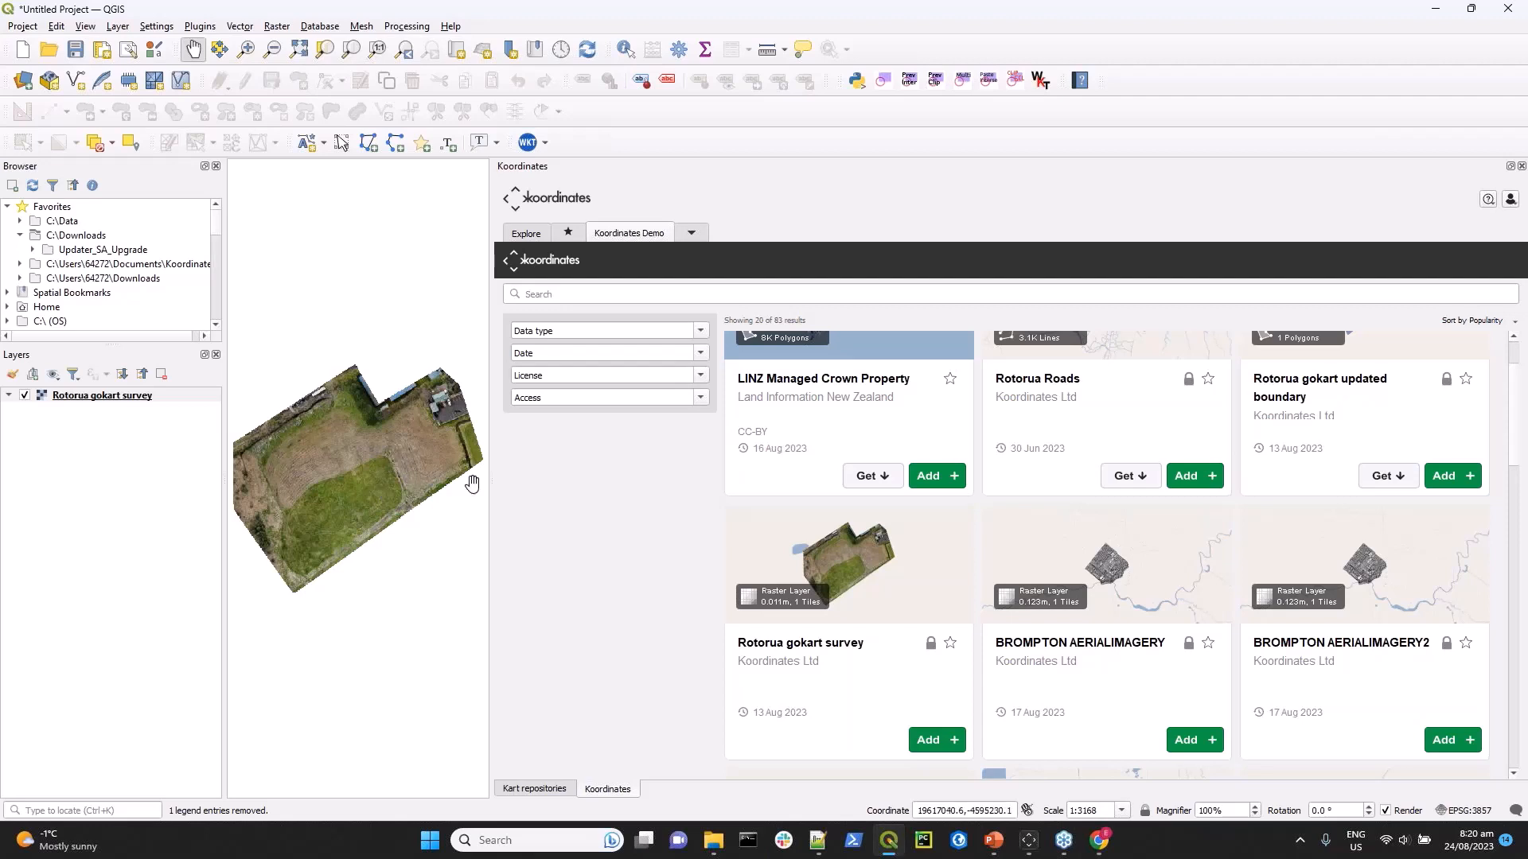
scroll(1309, 573, up, 1)
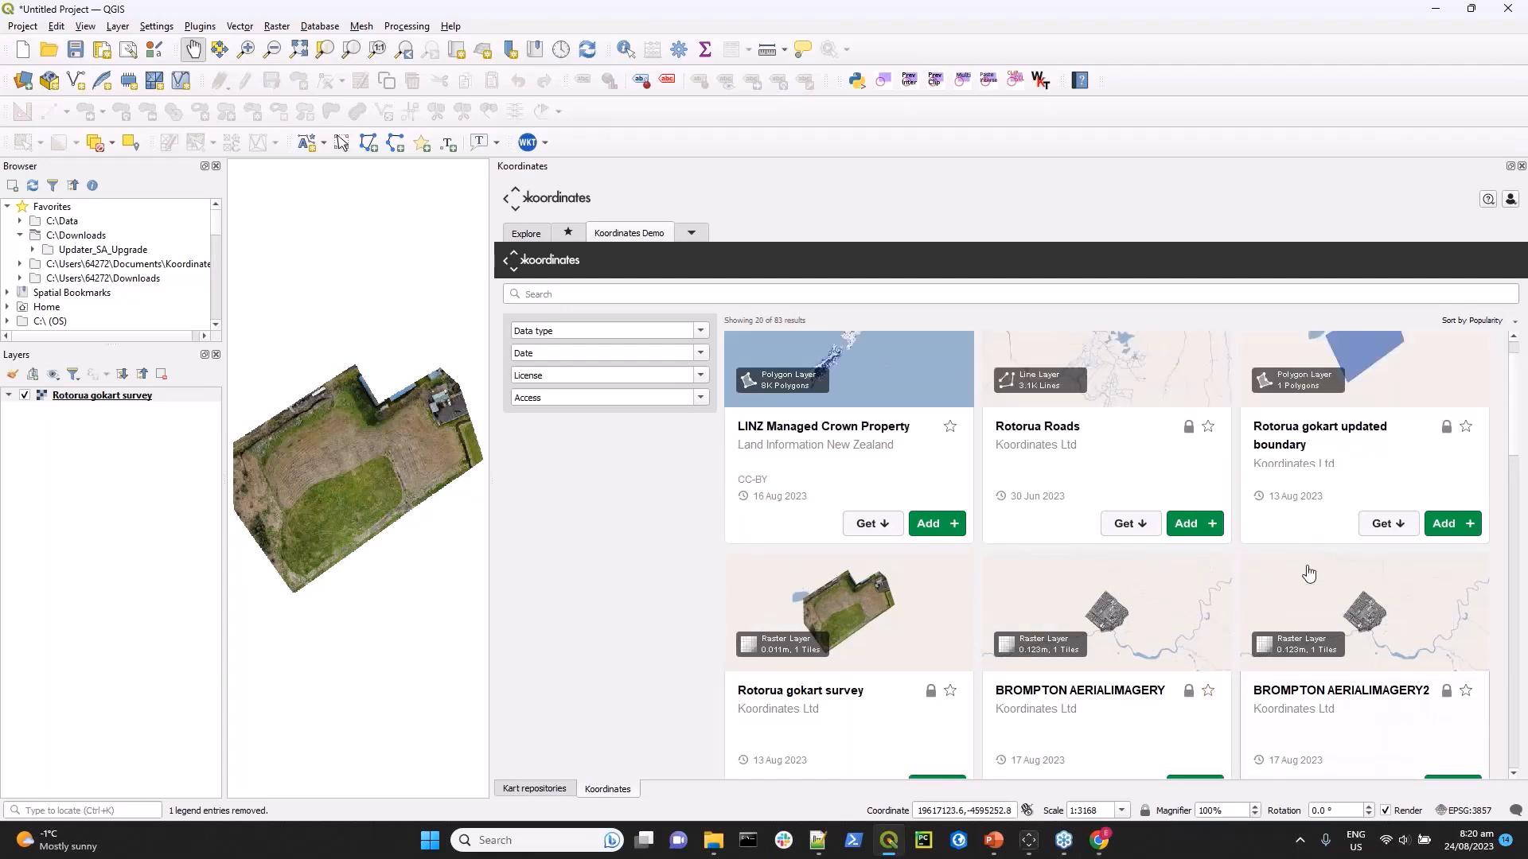
scroll(1309, 573, down, 5)
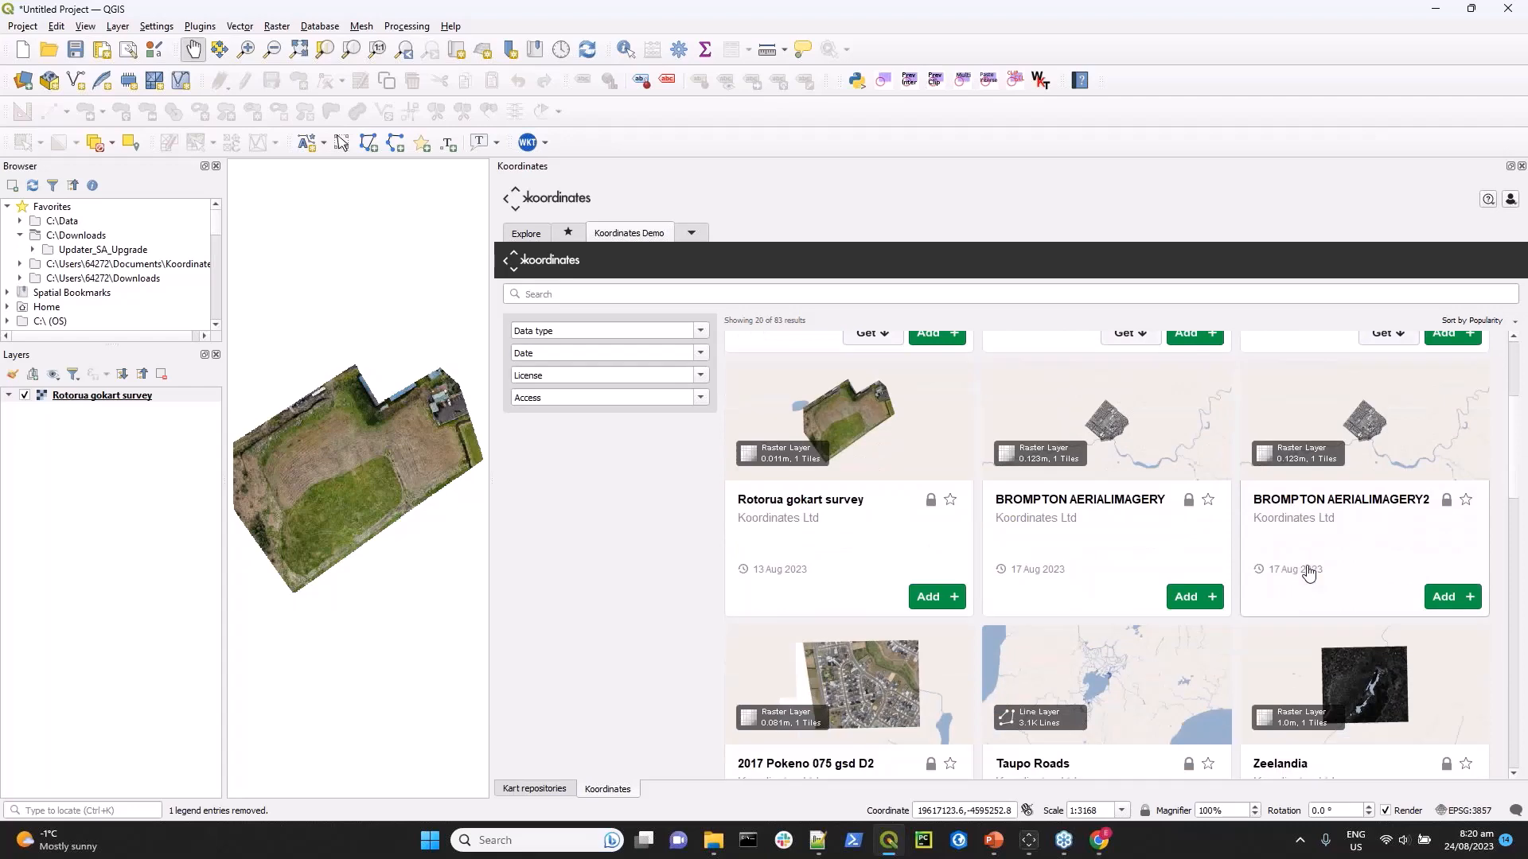
scroll(1310, 573, up, 4)
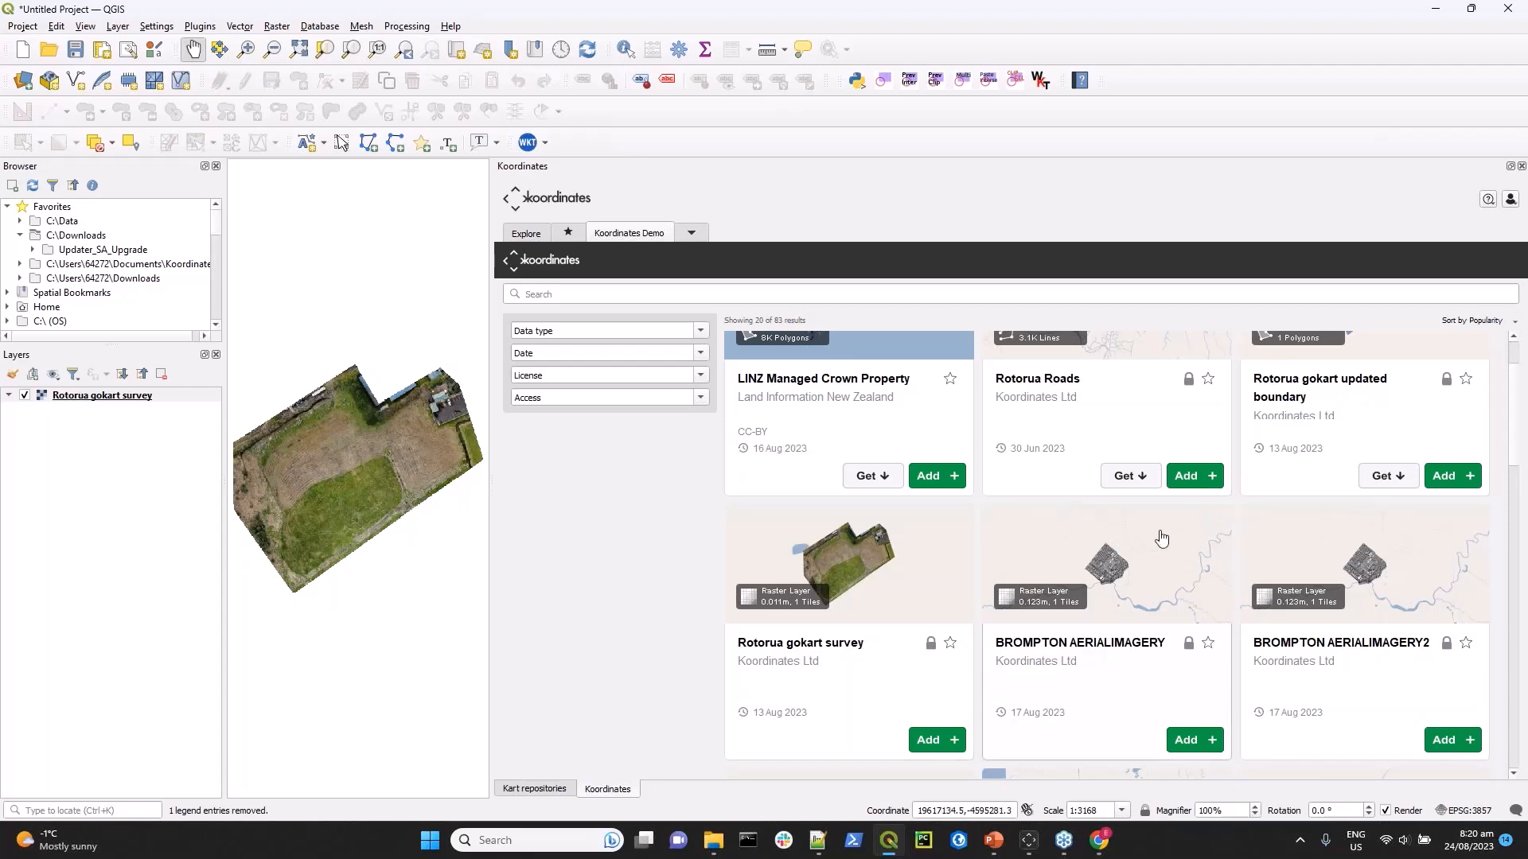
scroll(1161, 533, up, 1)
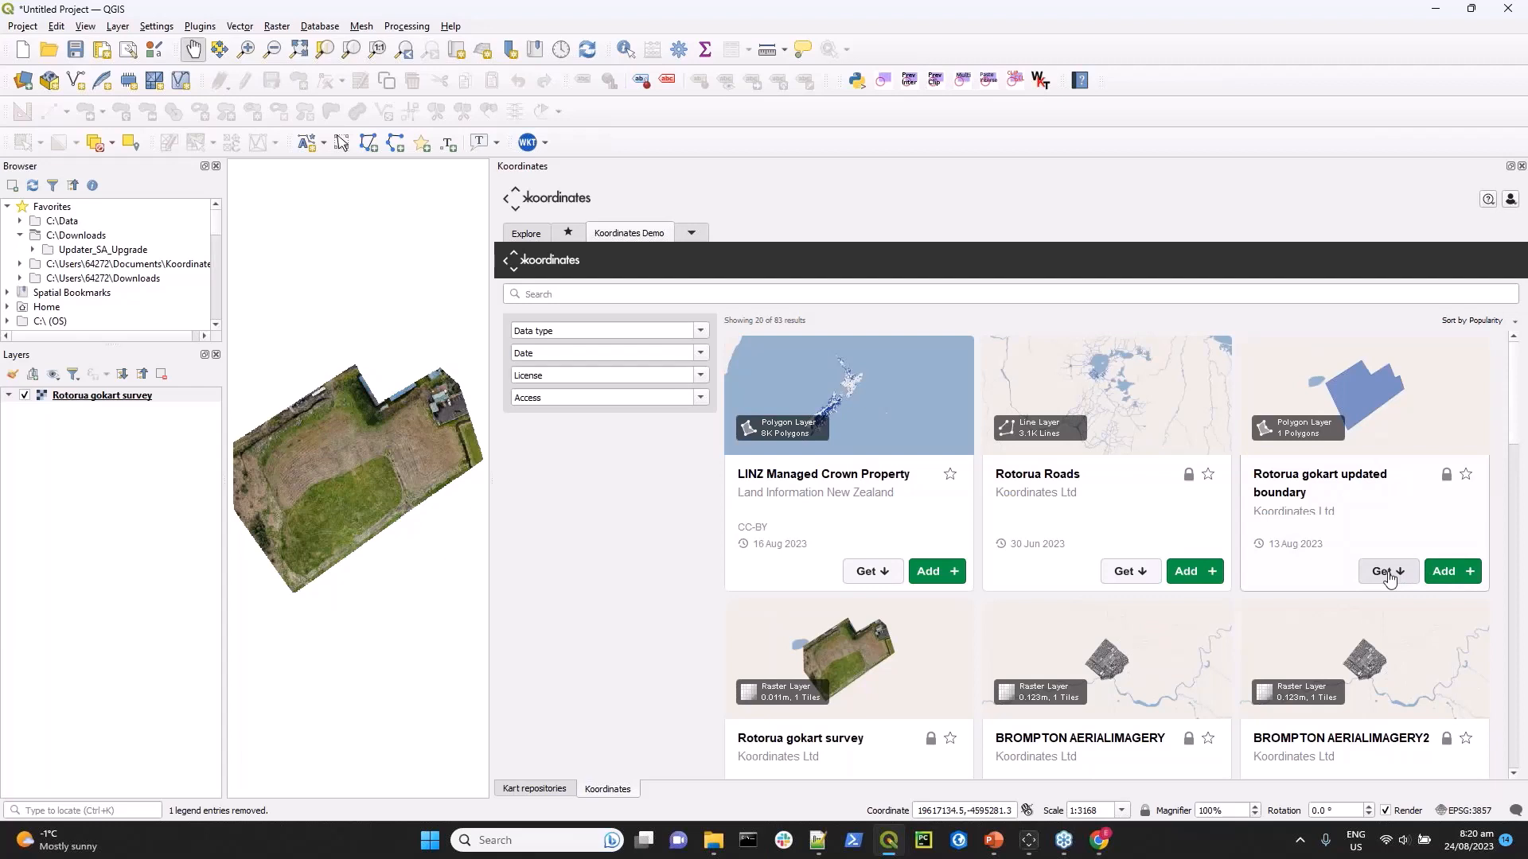
click(1457, 574)
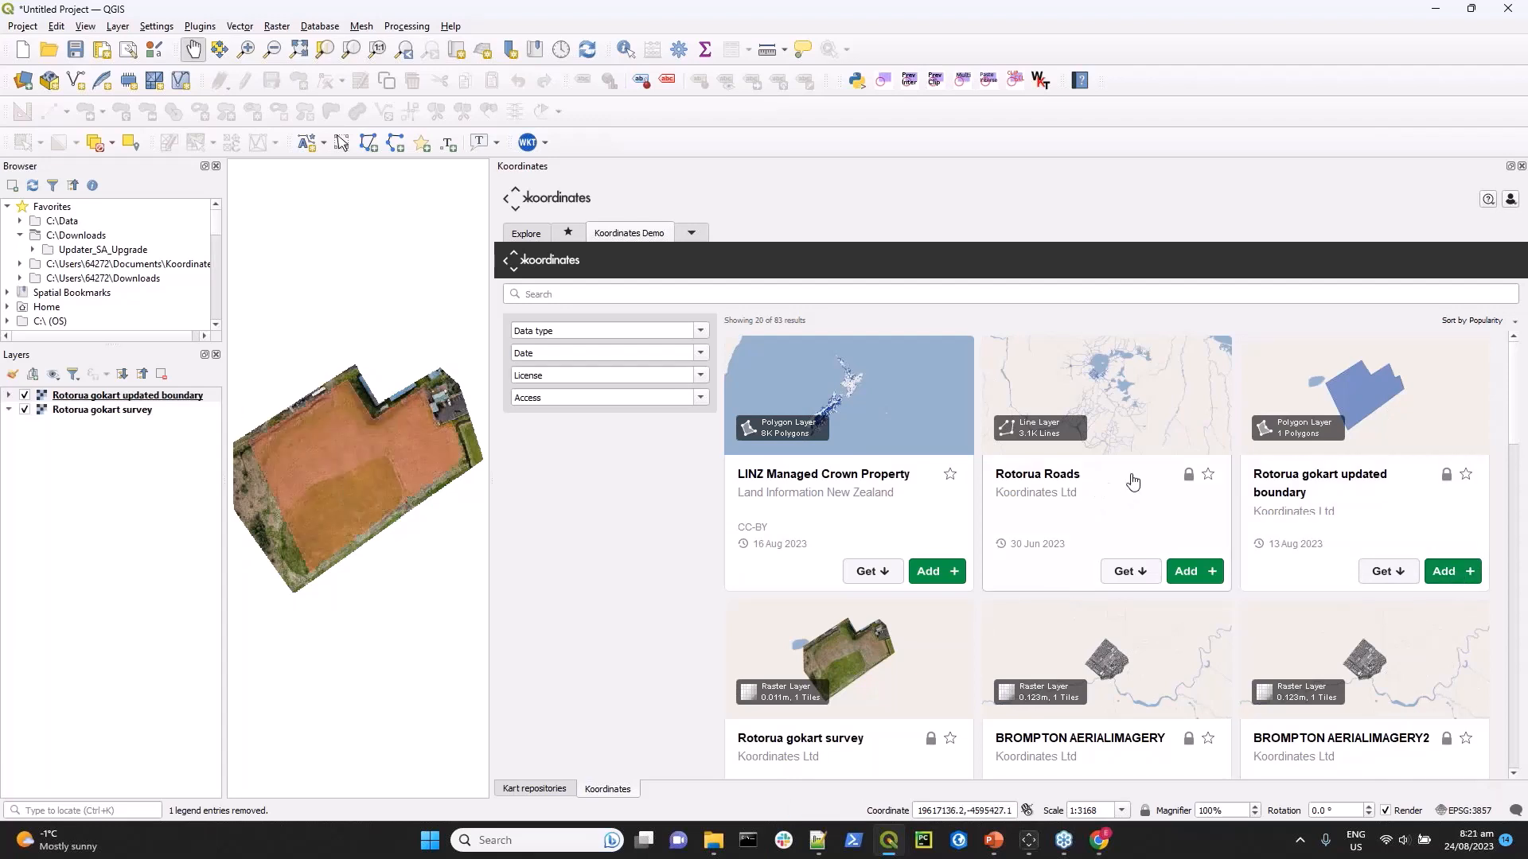
Start getting the Rotorua Roads data repository and set its clone location to a new Rotorua-Roads folder inside Webinar.
click(1134, 573)
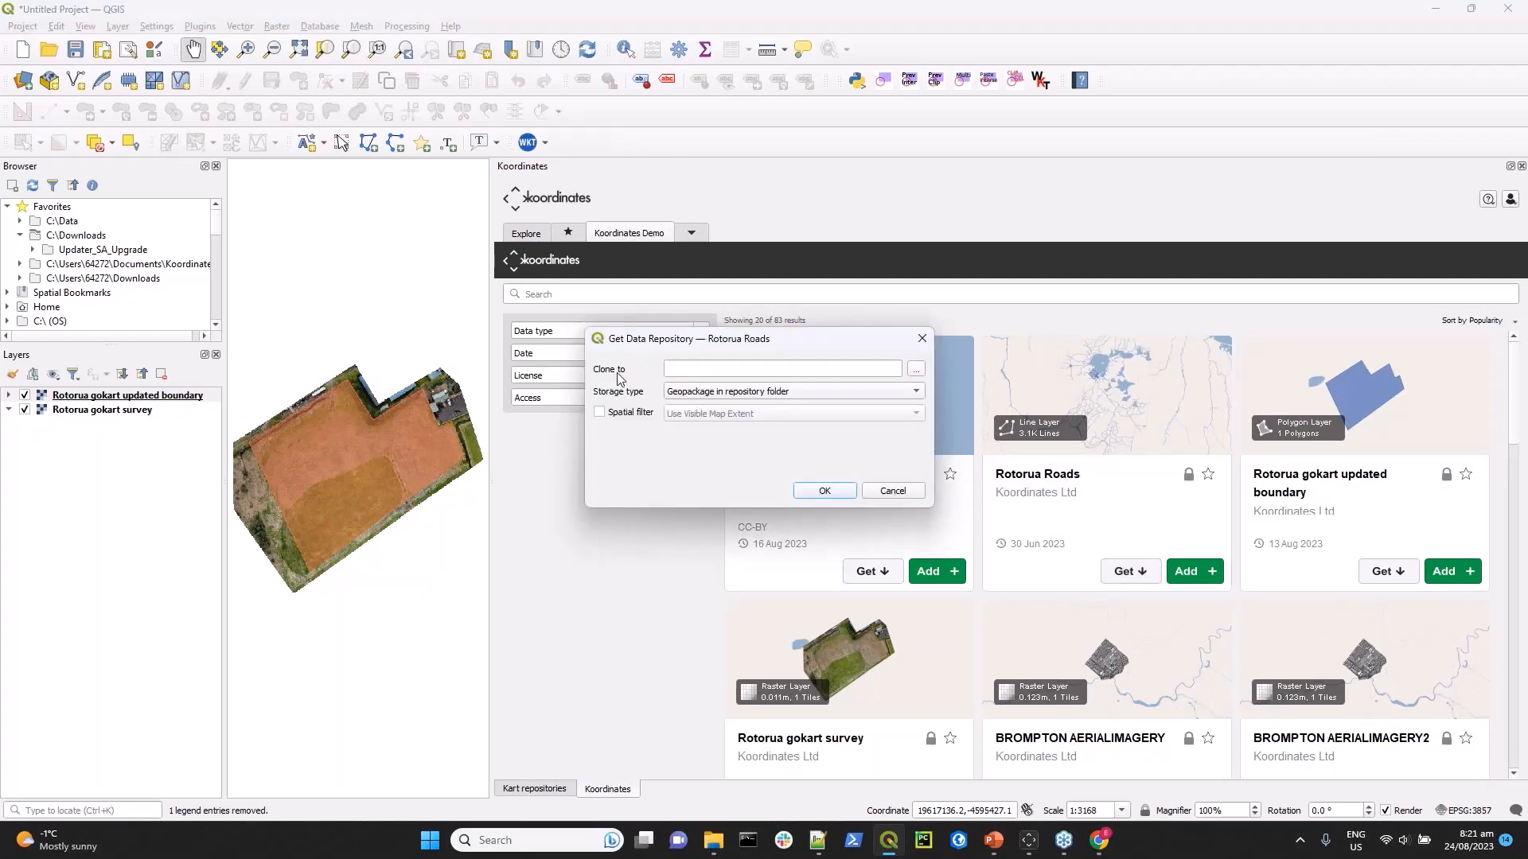
click(916, 370)
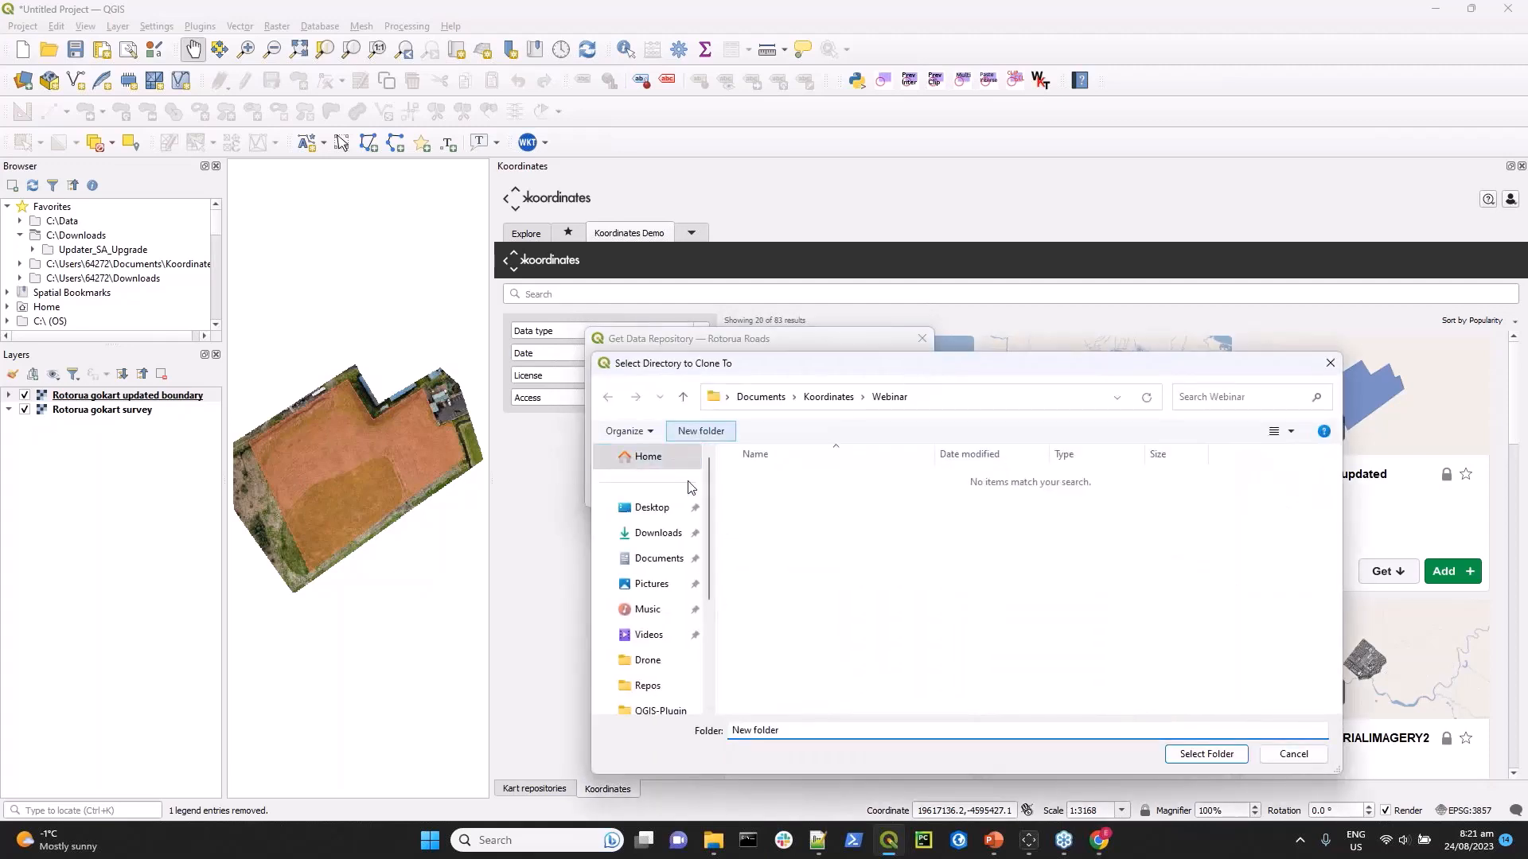
text(Rotorua)
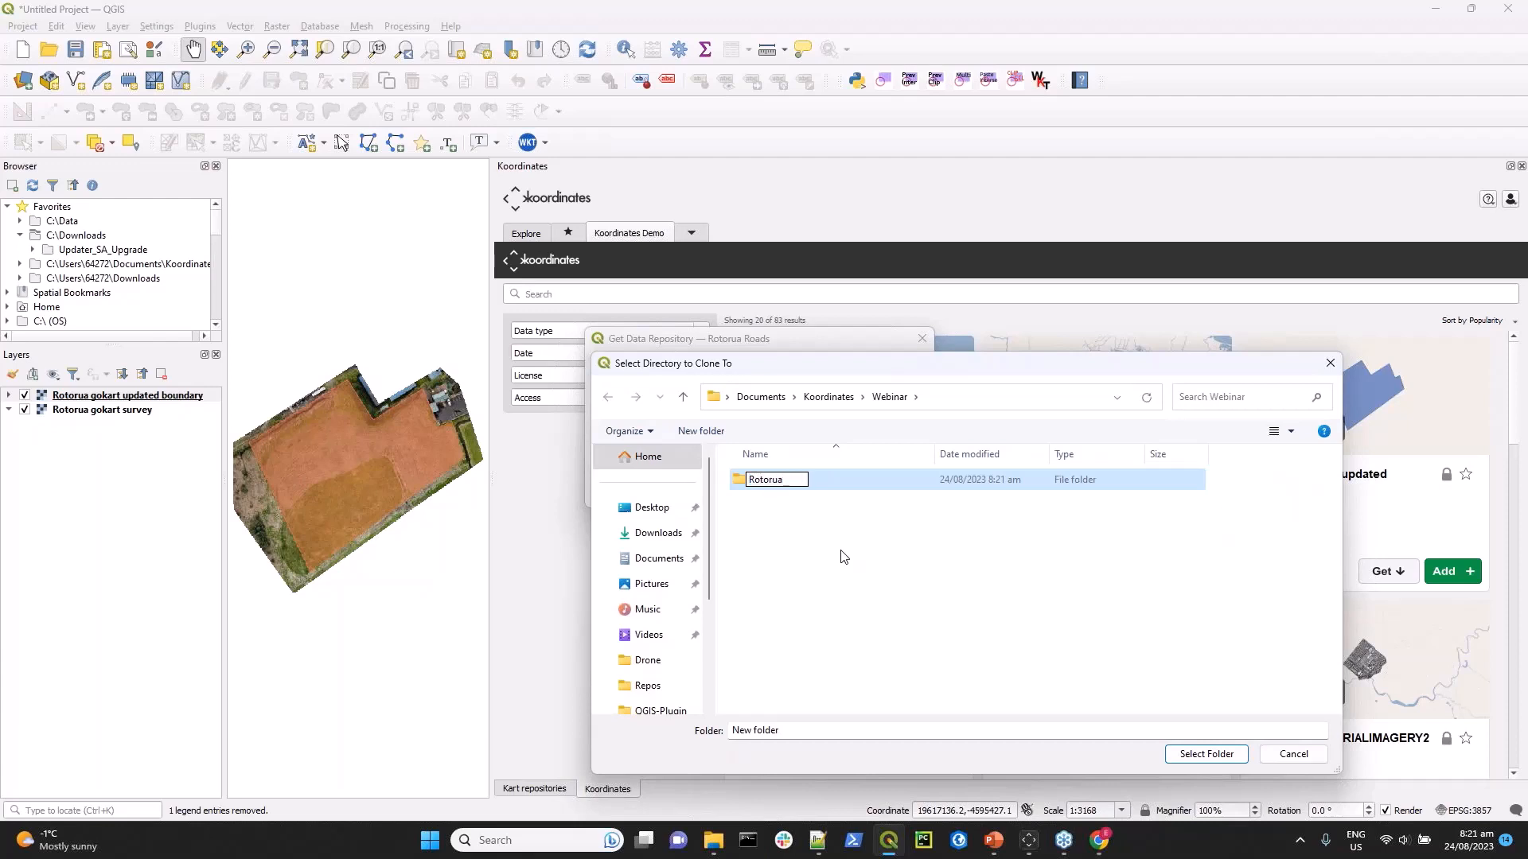
text(-Roads)
key(Return)
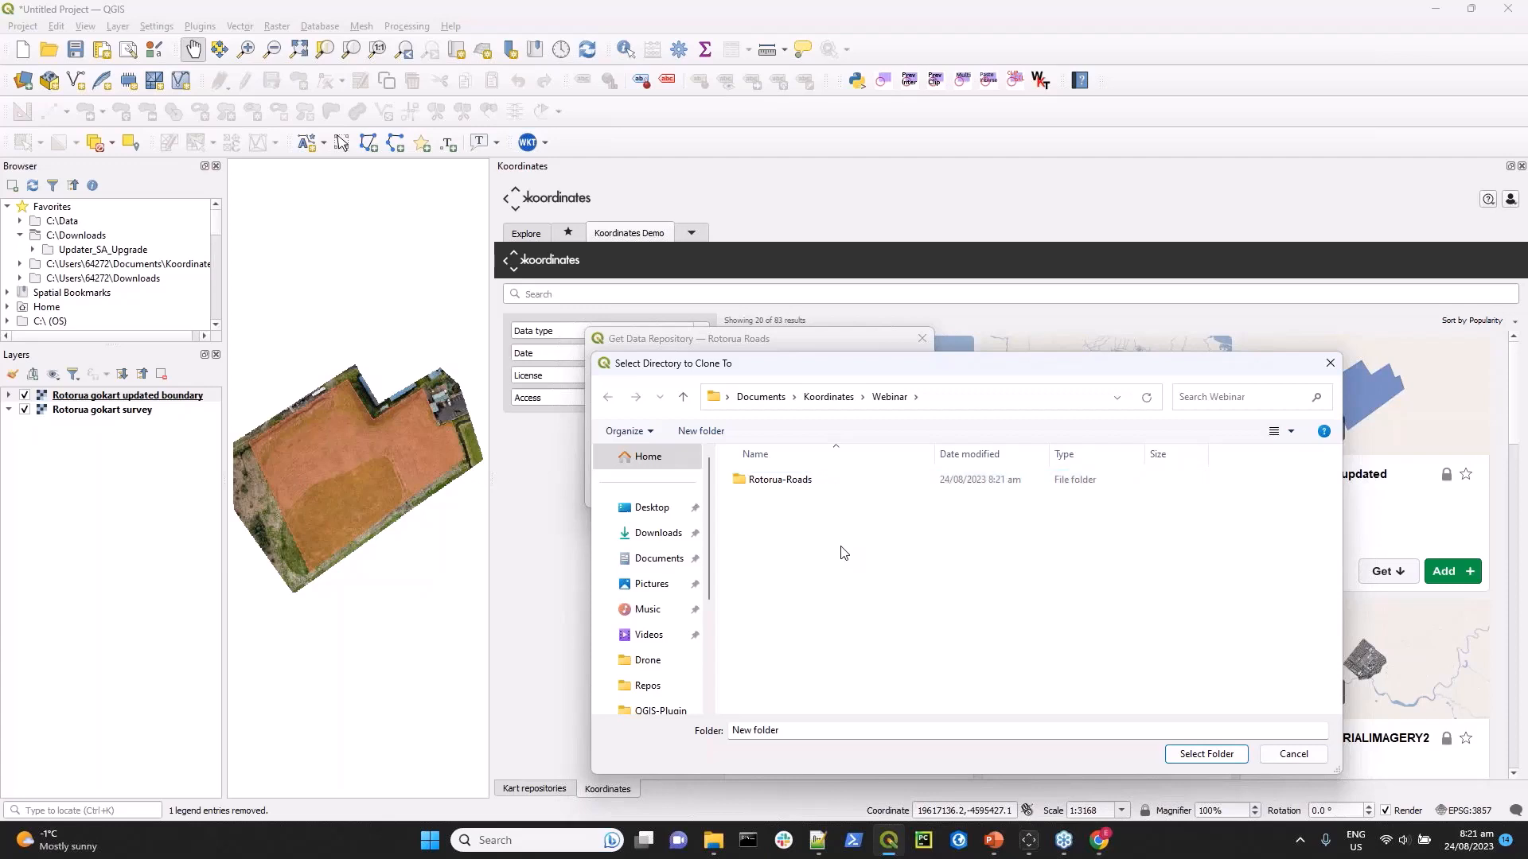
click(765, 484)
click(1214, 755)
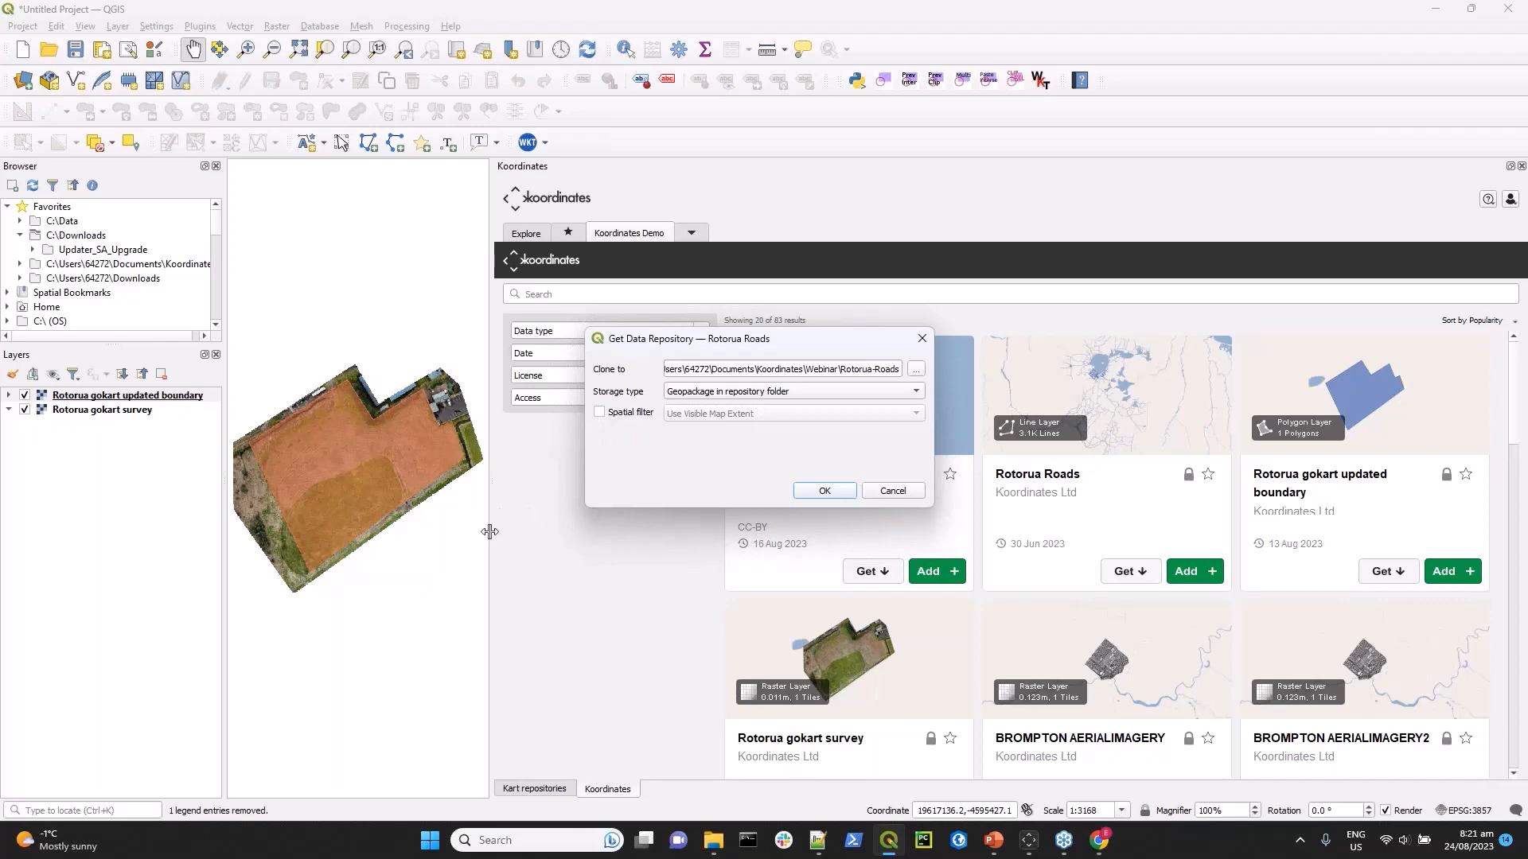
Enlarge the map canvas around the gokart site and clone Rotorua Roads with a spatial filter using the visible map extent.
drag(491, 530, 1213, 557)
scroll(679, 606, up, 1)
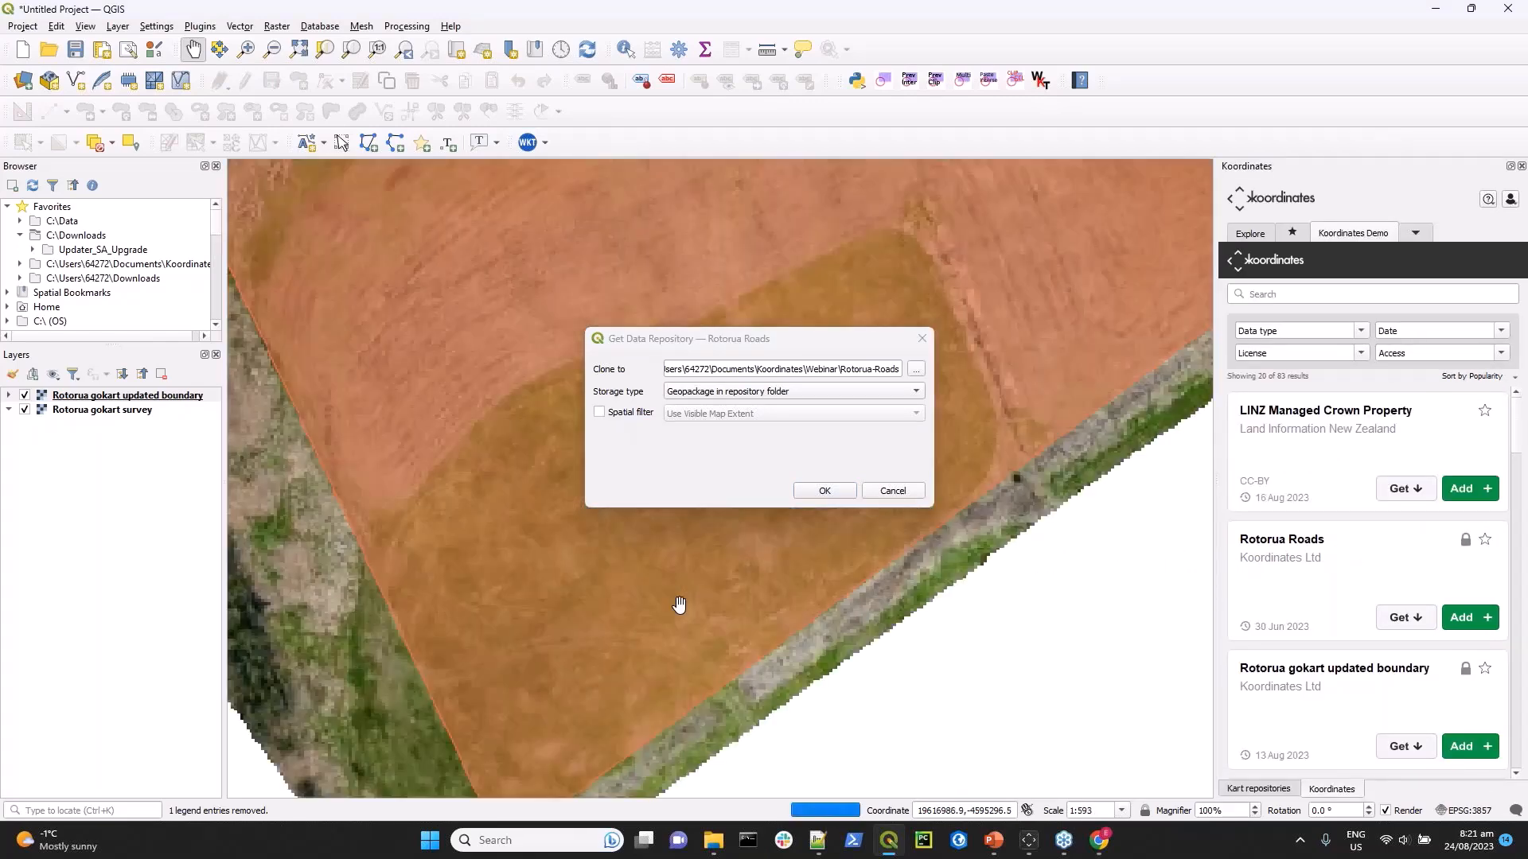
scroll(679, 607, down, 3)
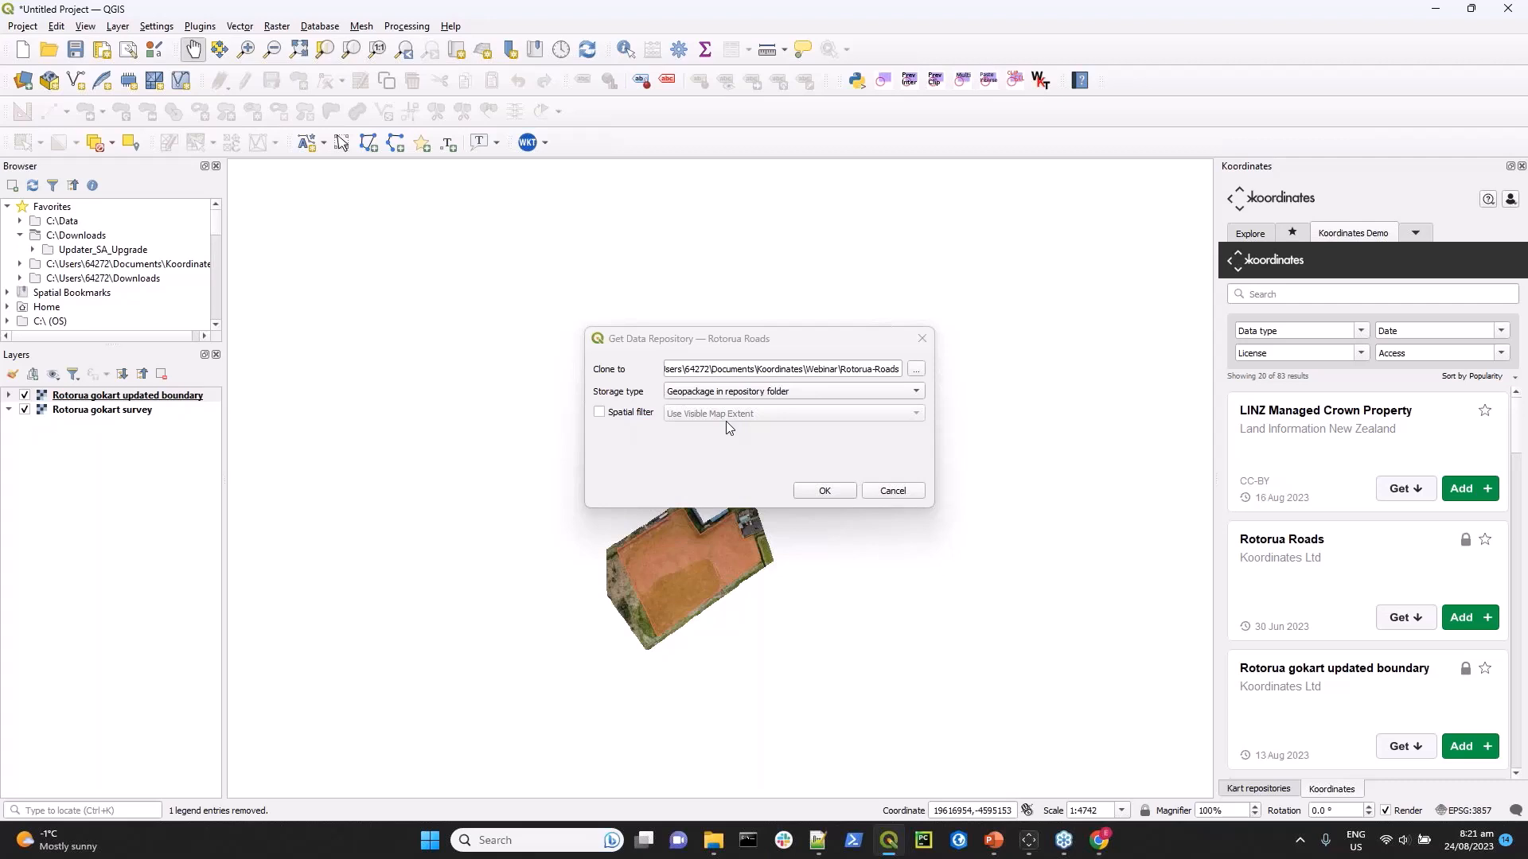
click(599, 416)
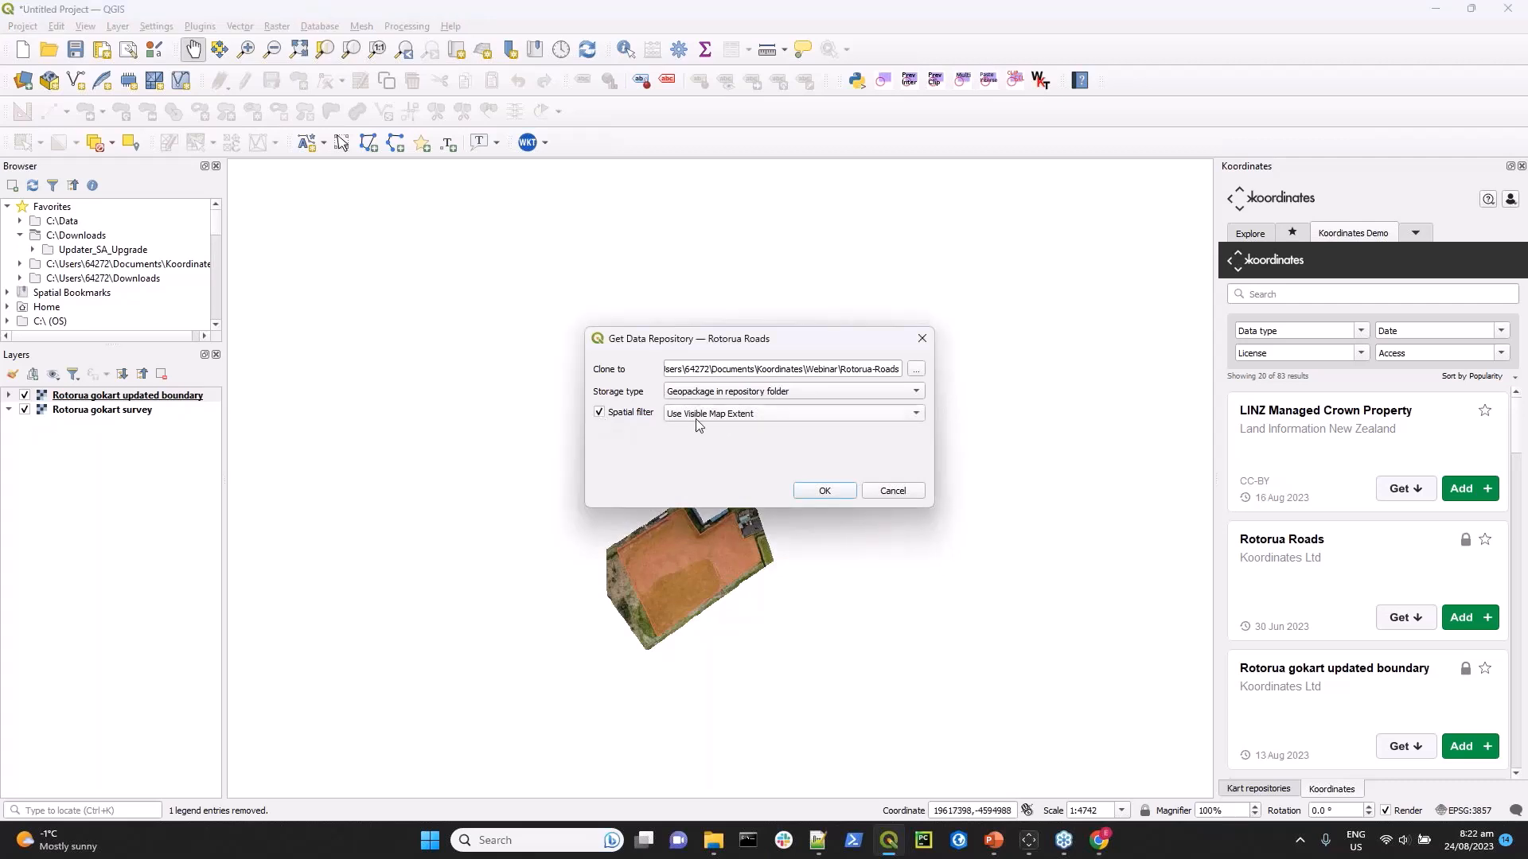
click(820, 491)
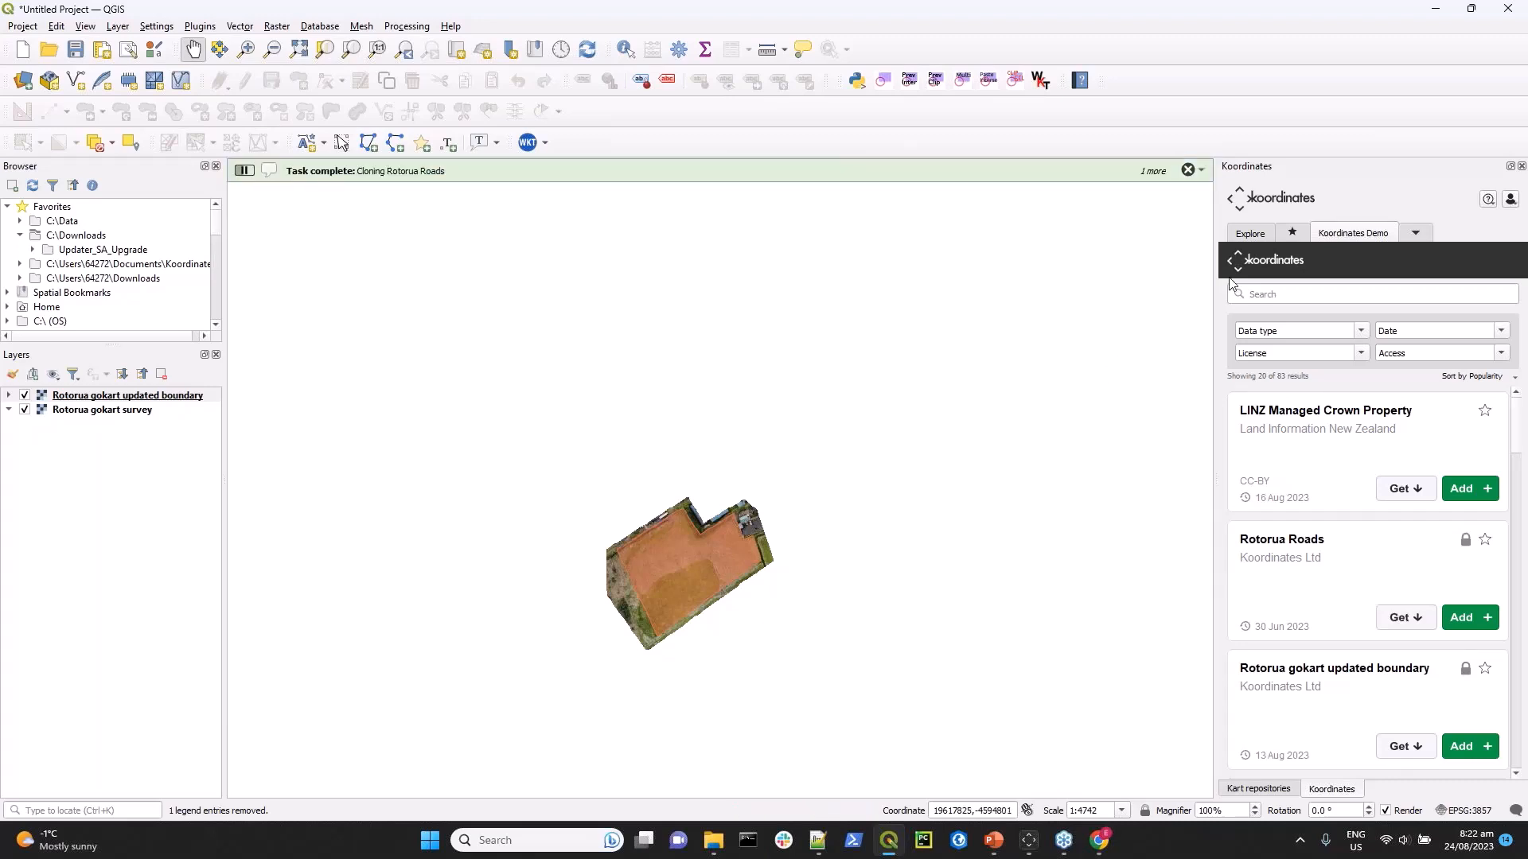
Widen the Koordinates panel and show the list of local Kart repositories.
drag(1210, 483, 973, 479)
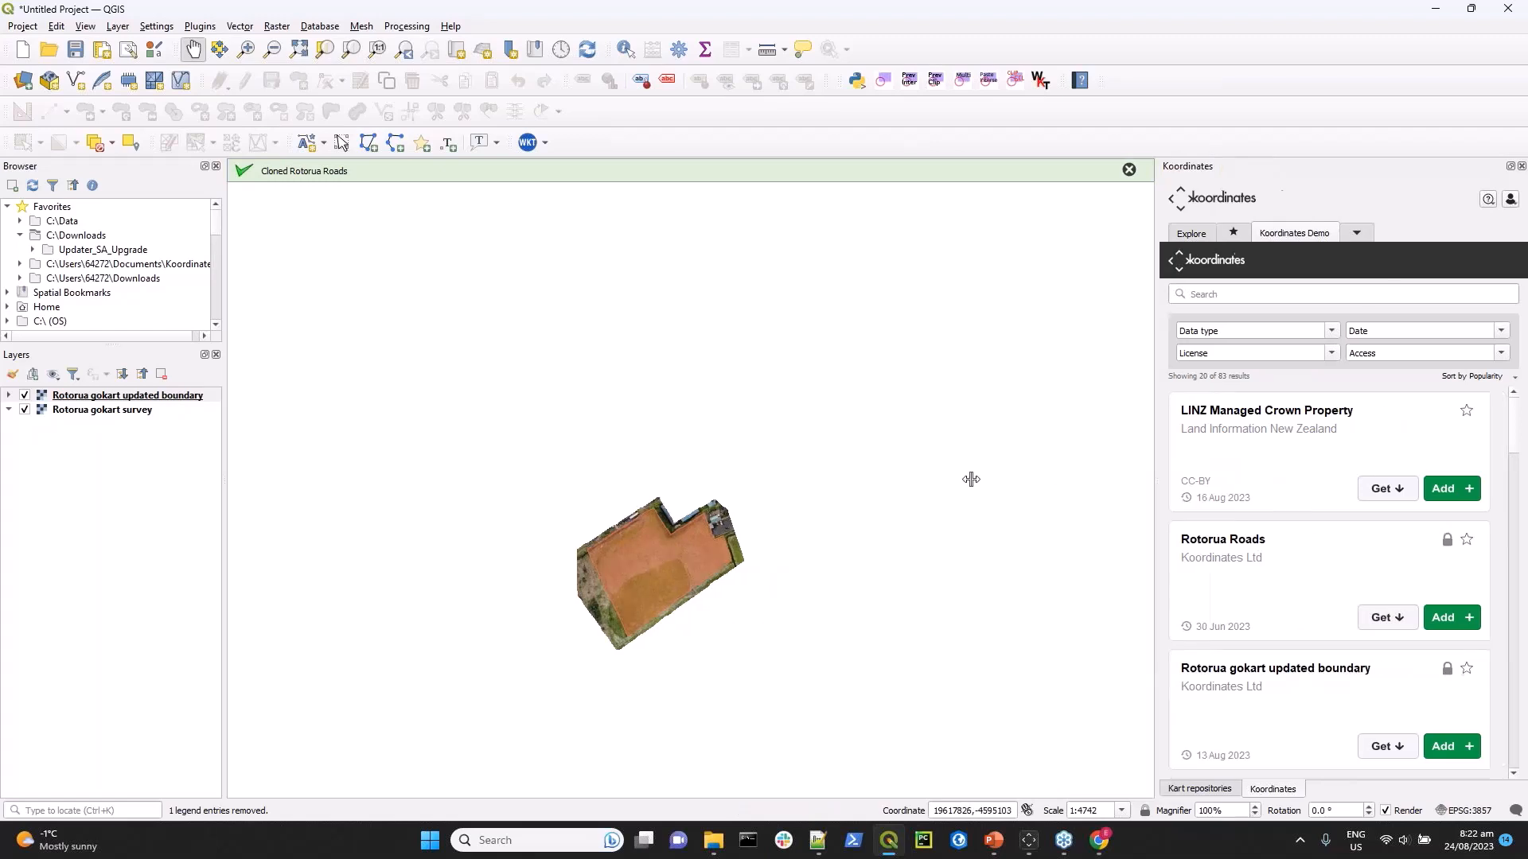
drag(635, 516, 635, 516)
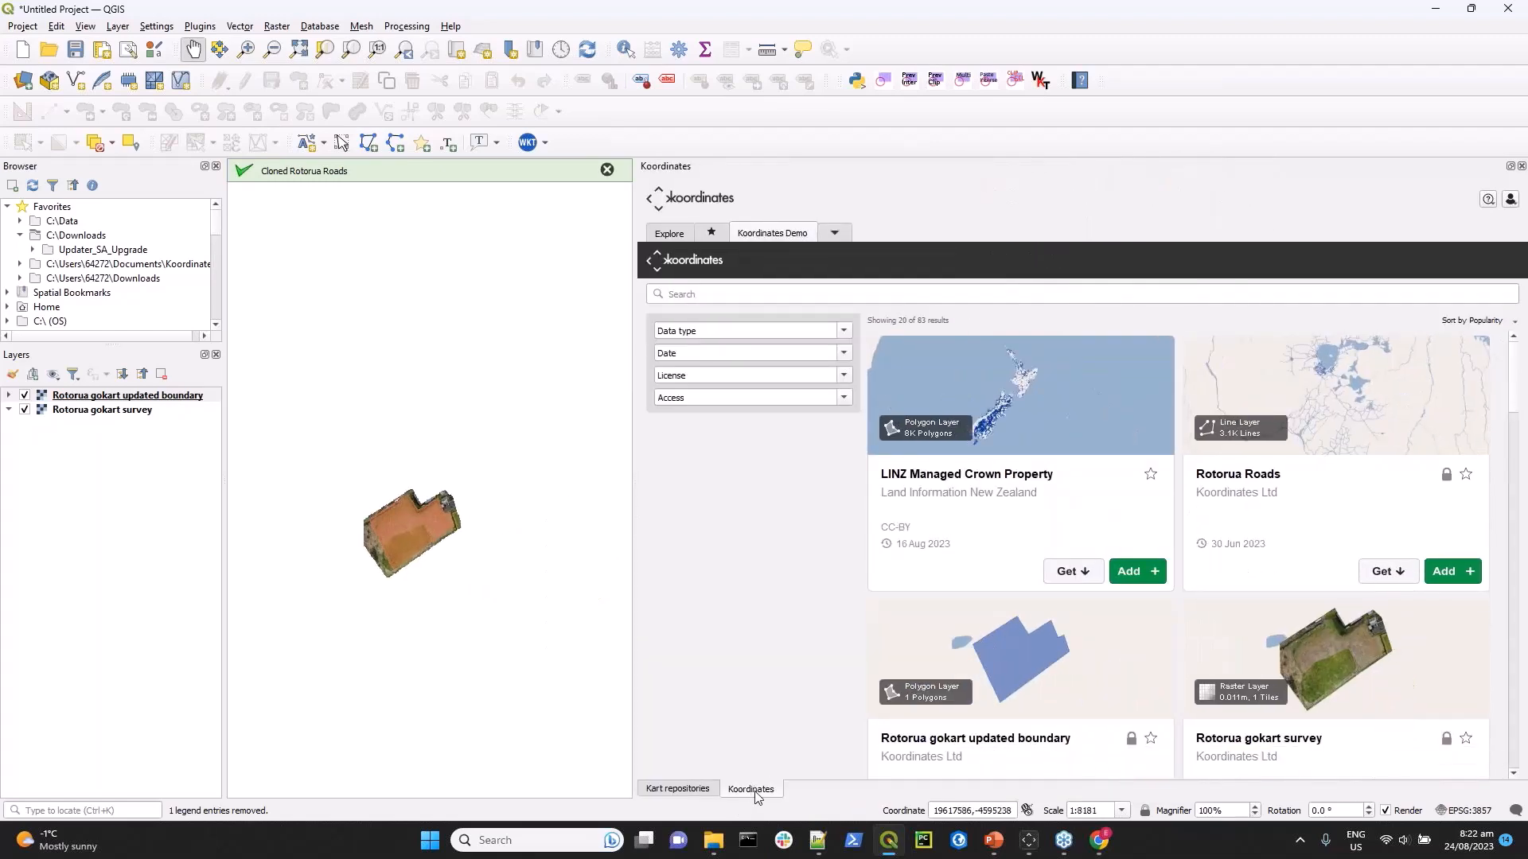
click(678, 791)
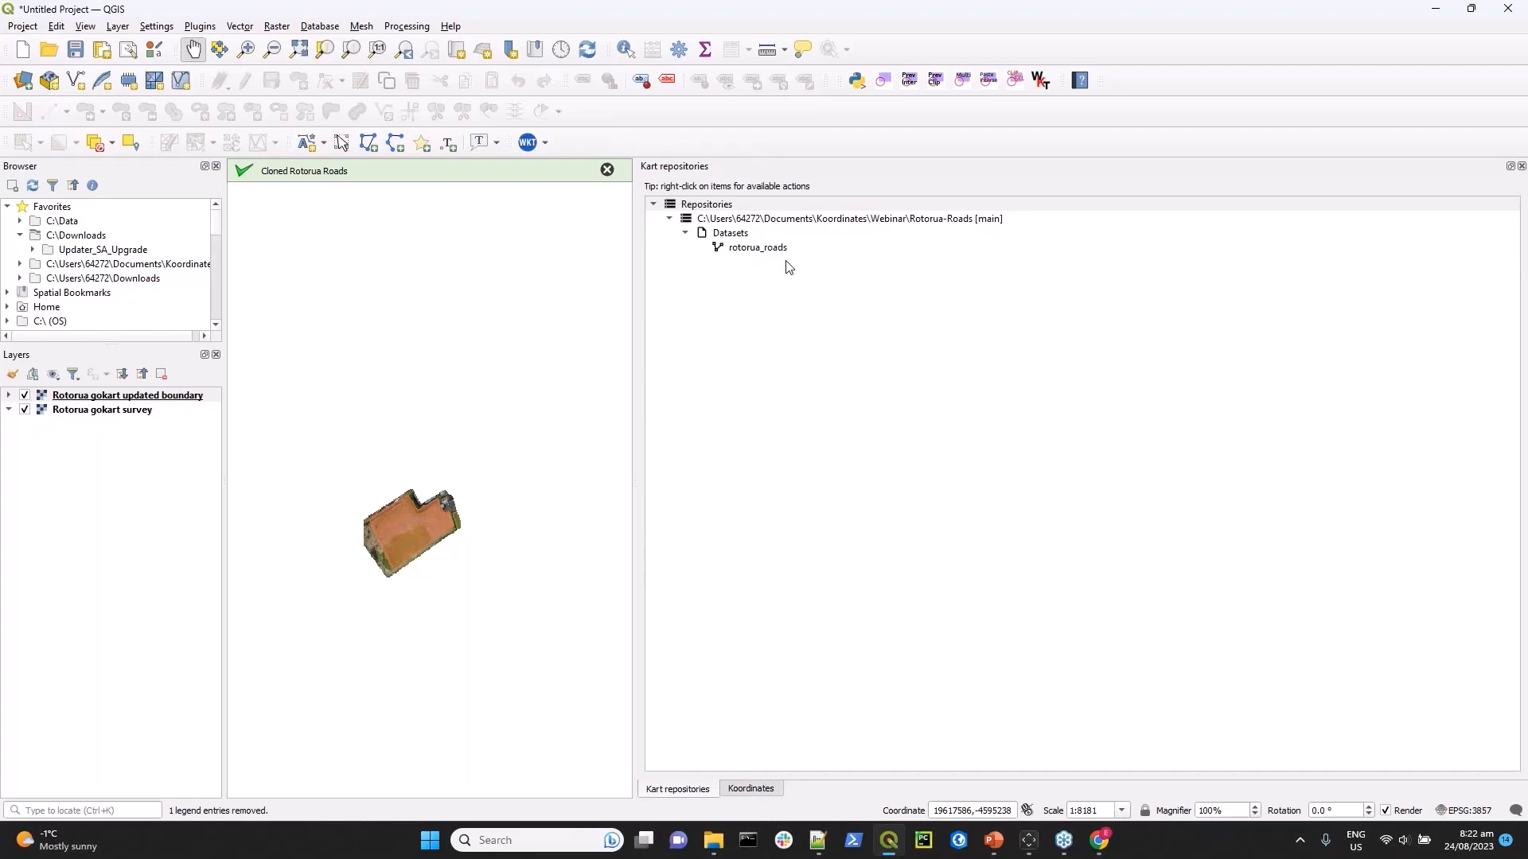
Switch to File Explorer to inspect the cloned Rotorua-Roads folder inside Webinar, and check the Koordinates web map in Chrome.
click(721, 850)
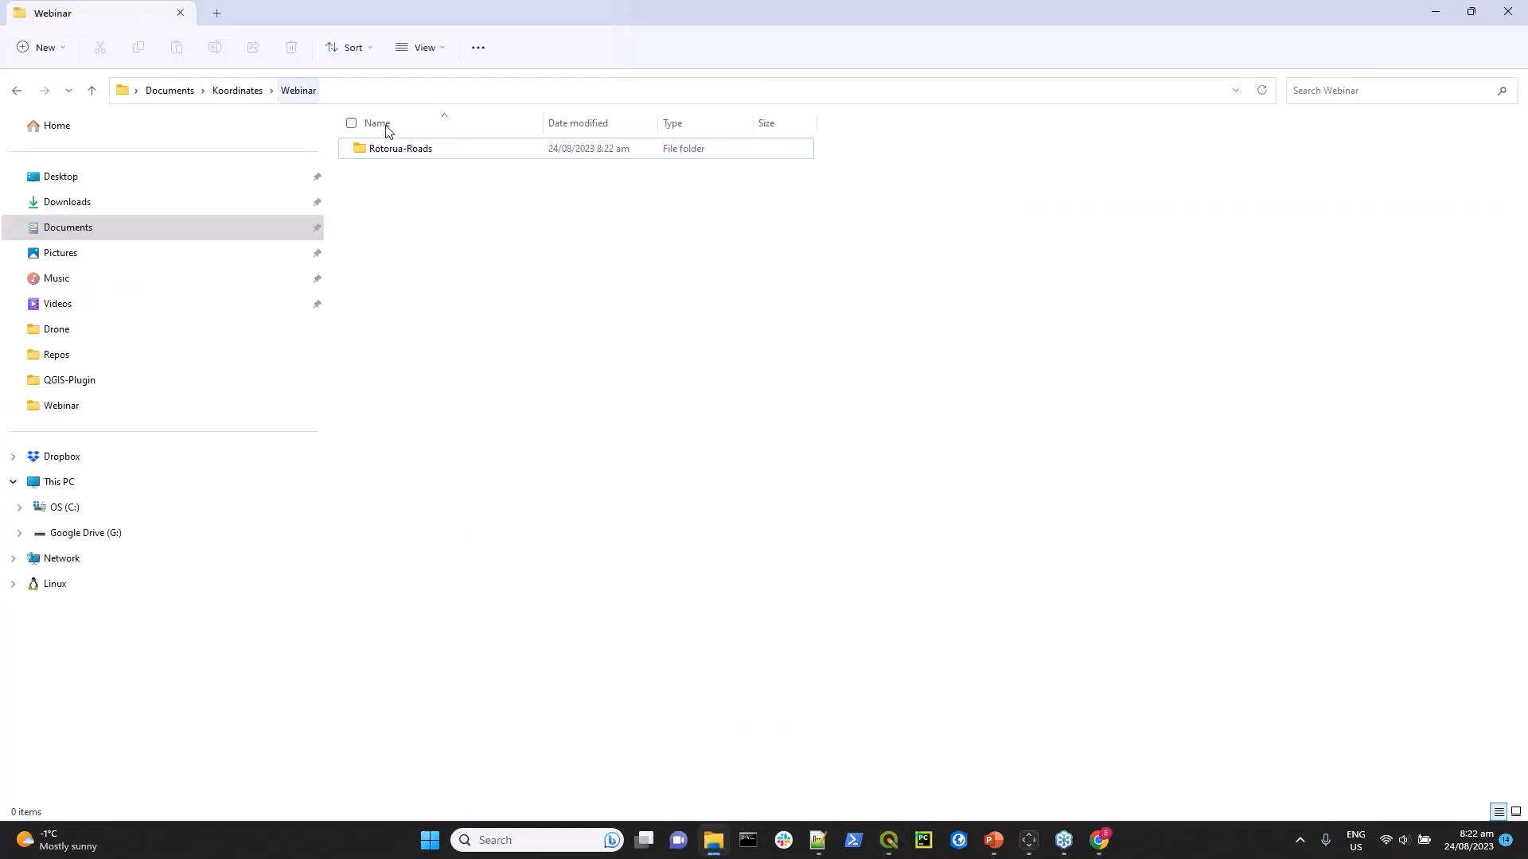
click(391, 155)
click(402, 151)
double_click(401, 151)
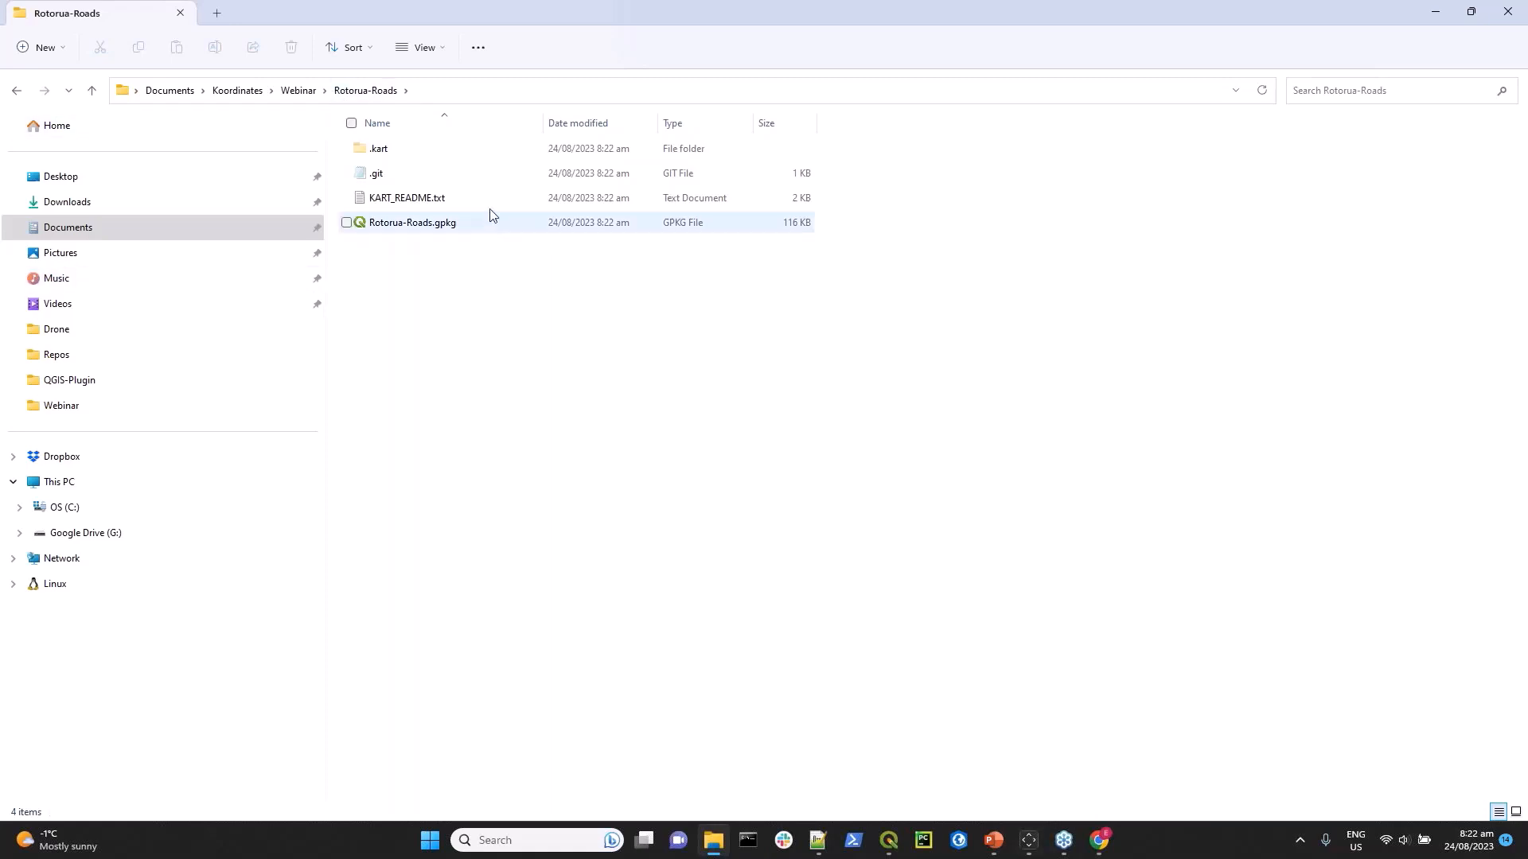
click(1105, 846)
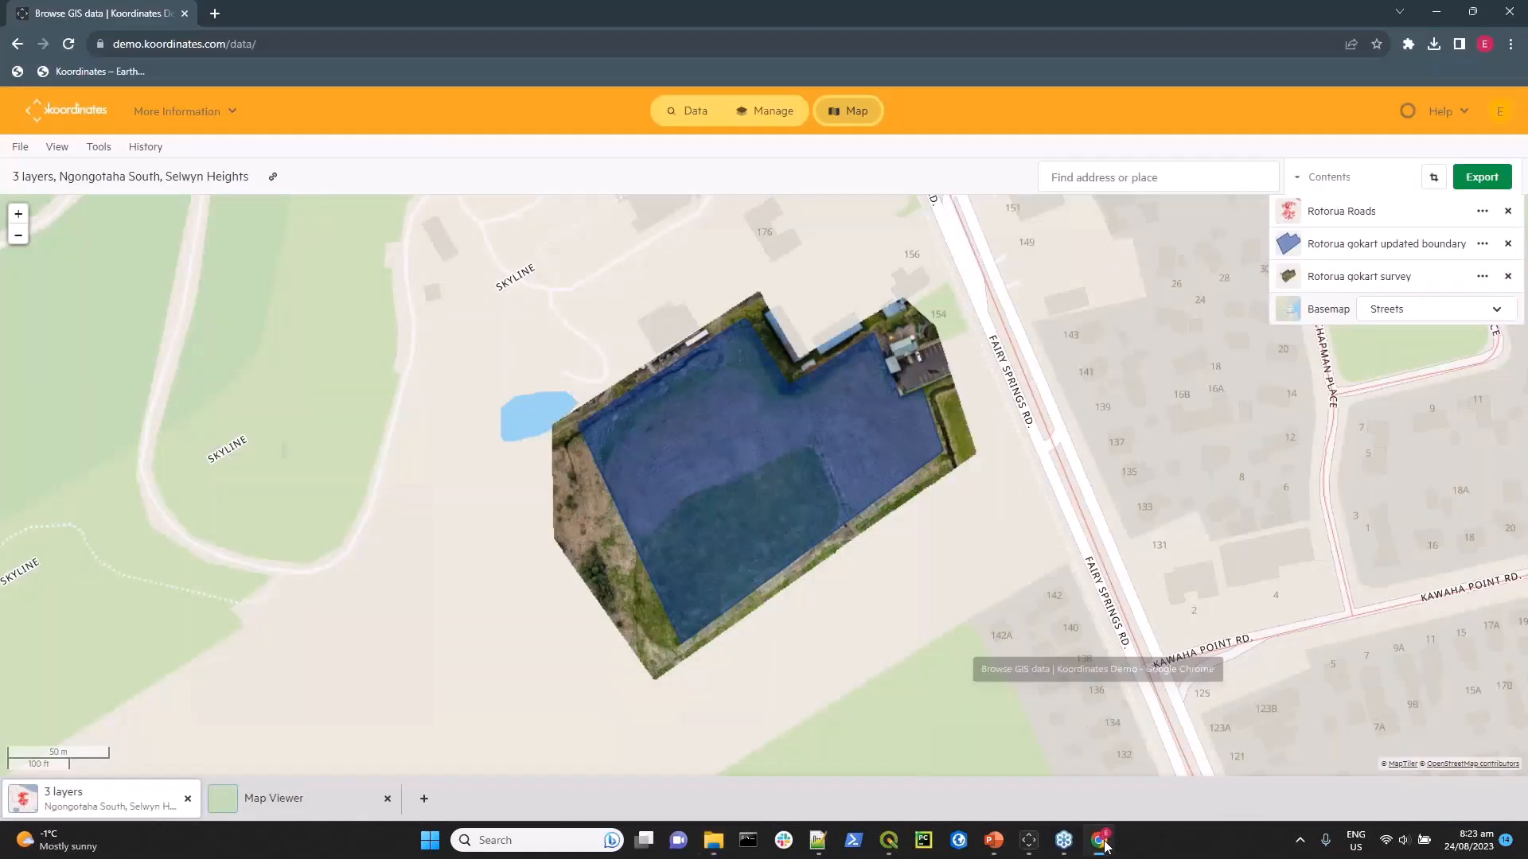
Return to QGIS and add the rotorua_roads layer from the Rotorua-Roads.gpkg file under Koordinates to the project.
click(889, 842)
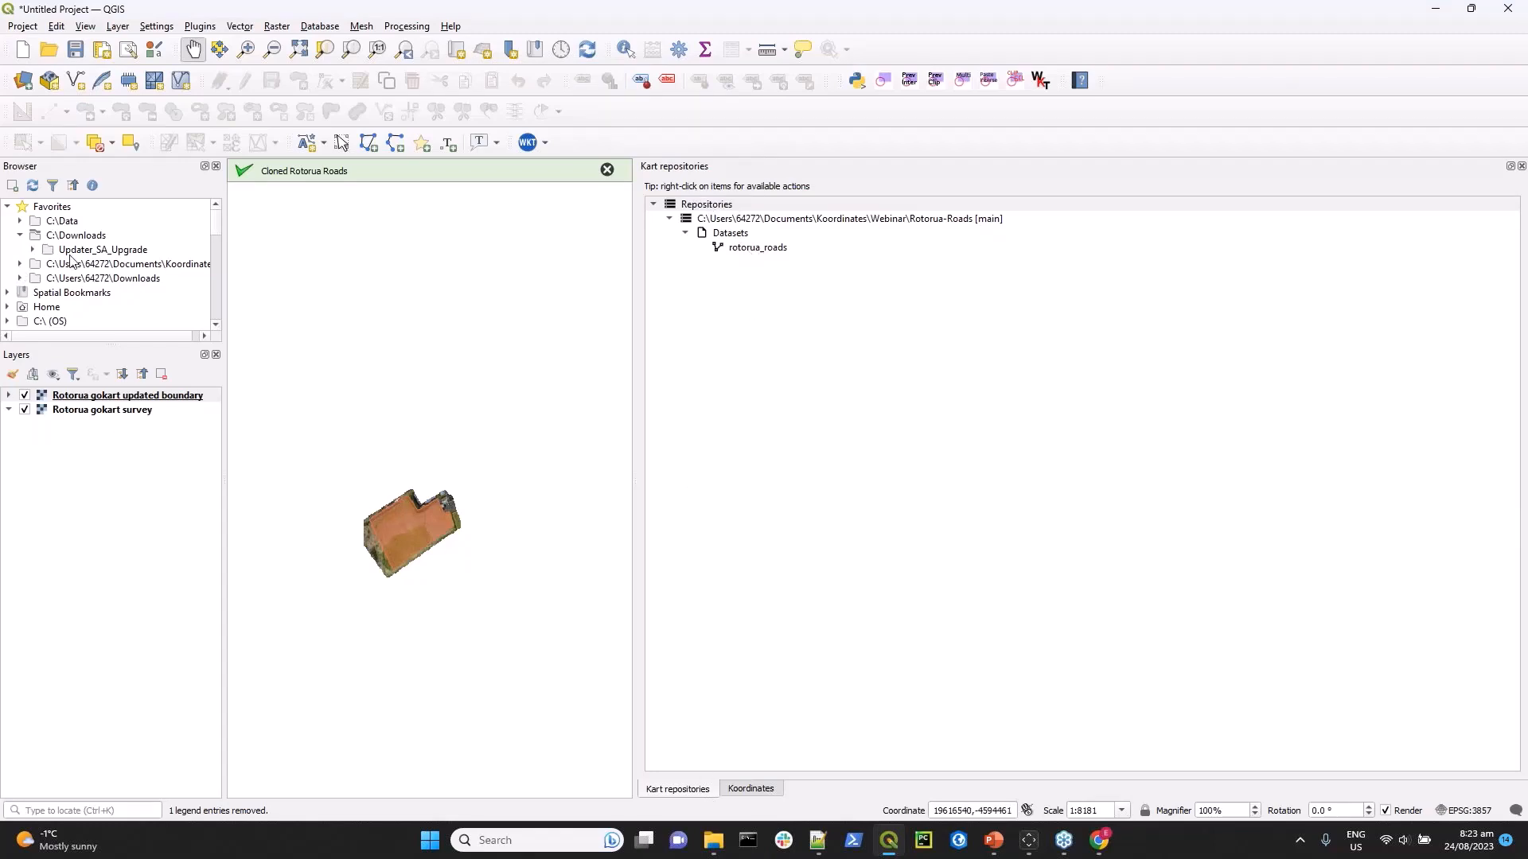
scroll(71, 260, down, 1)
scroll(72, 261, down, 1)
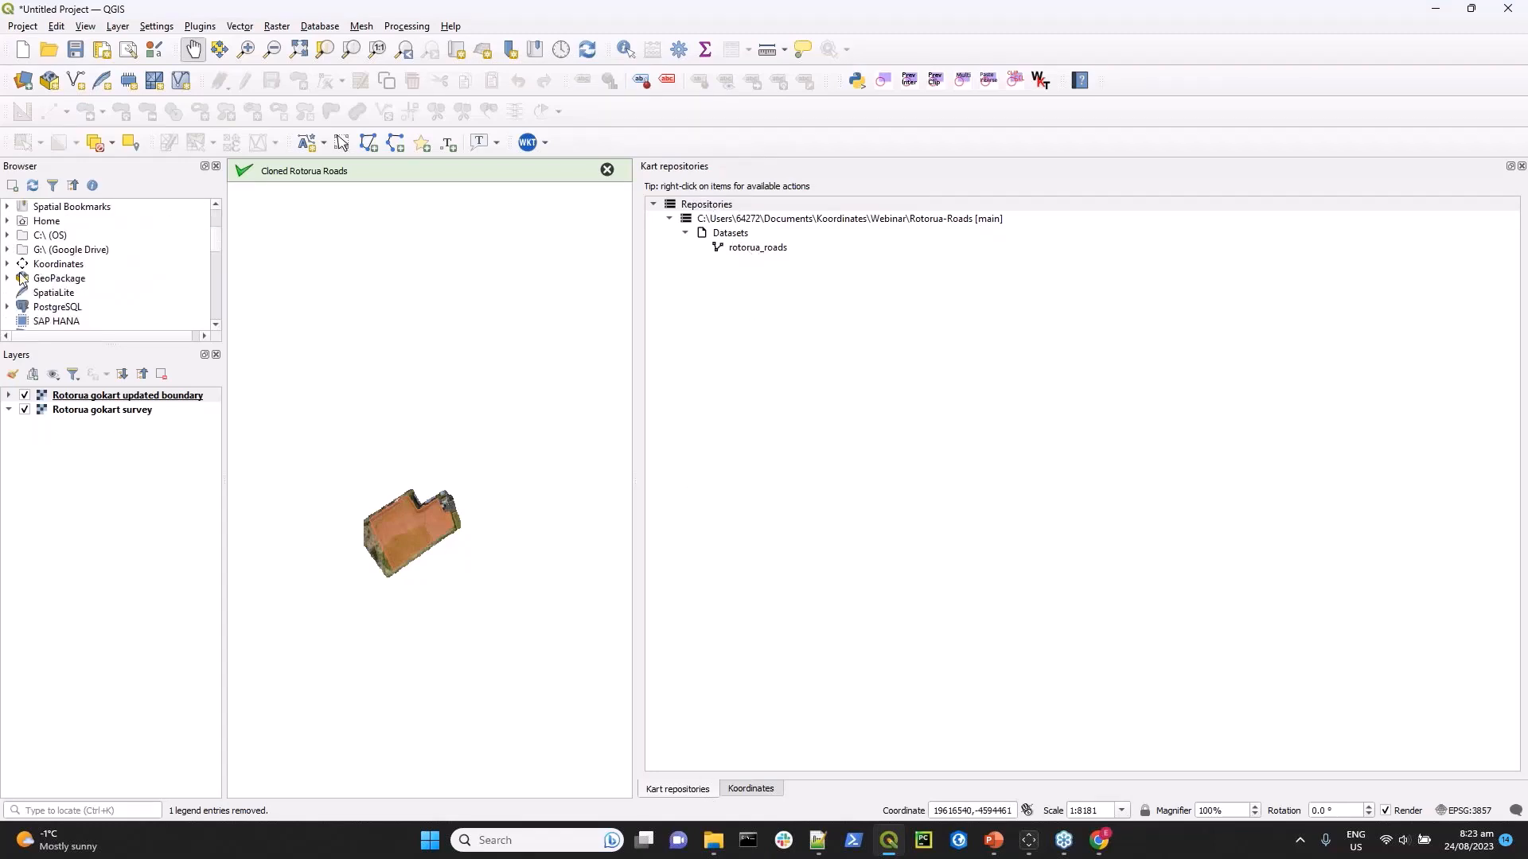
click(7, 264)
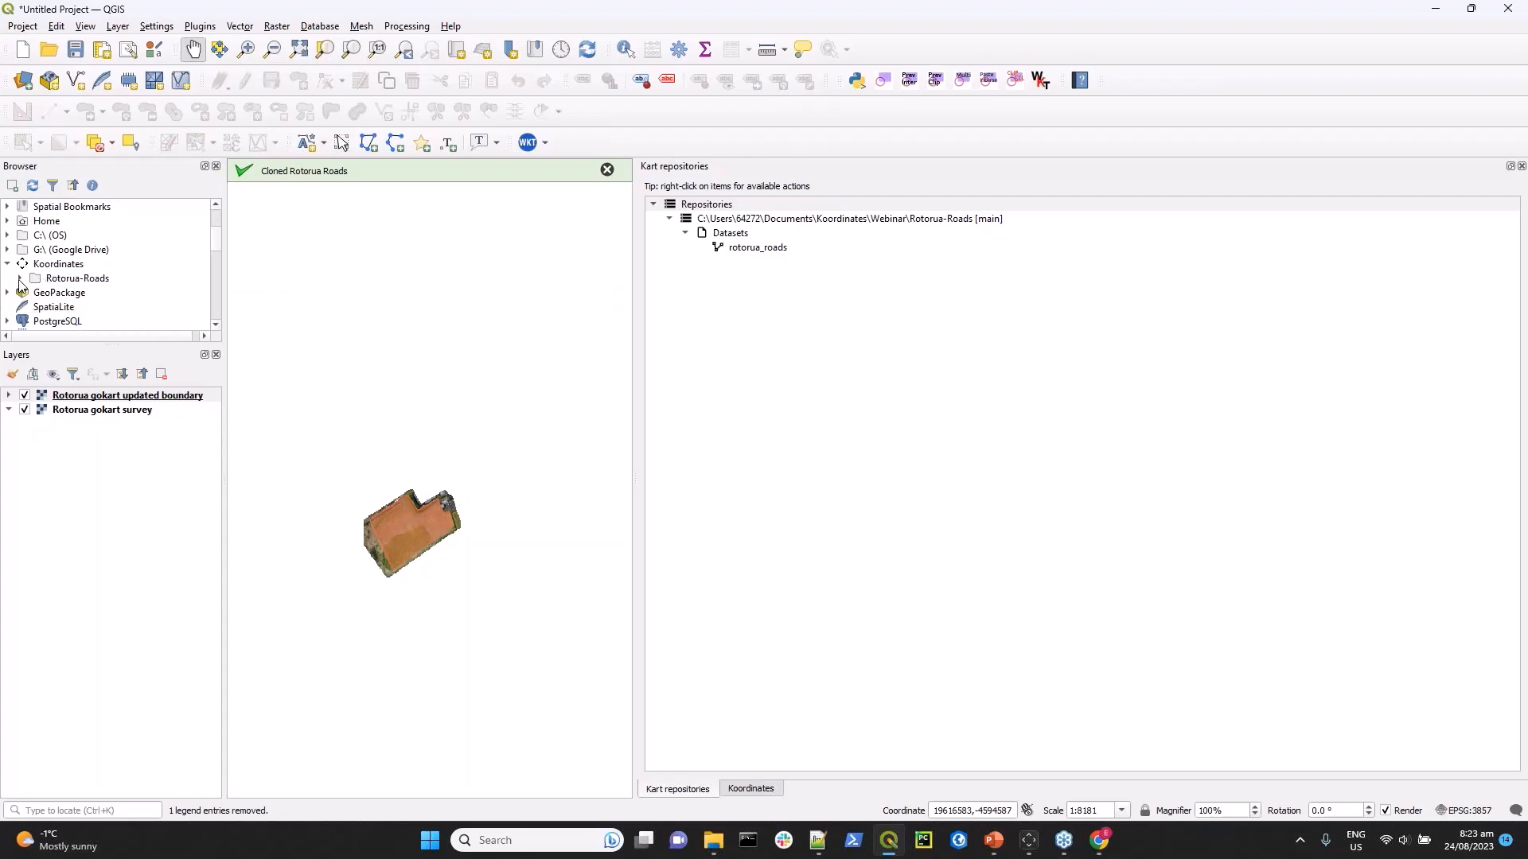
click(20, 279)
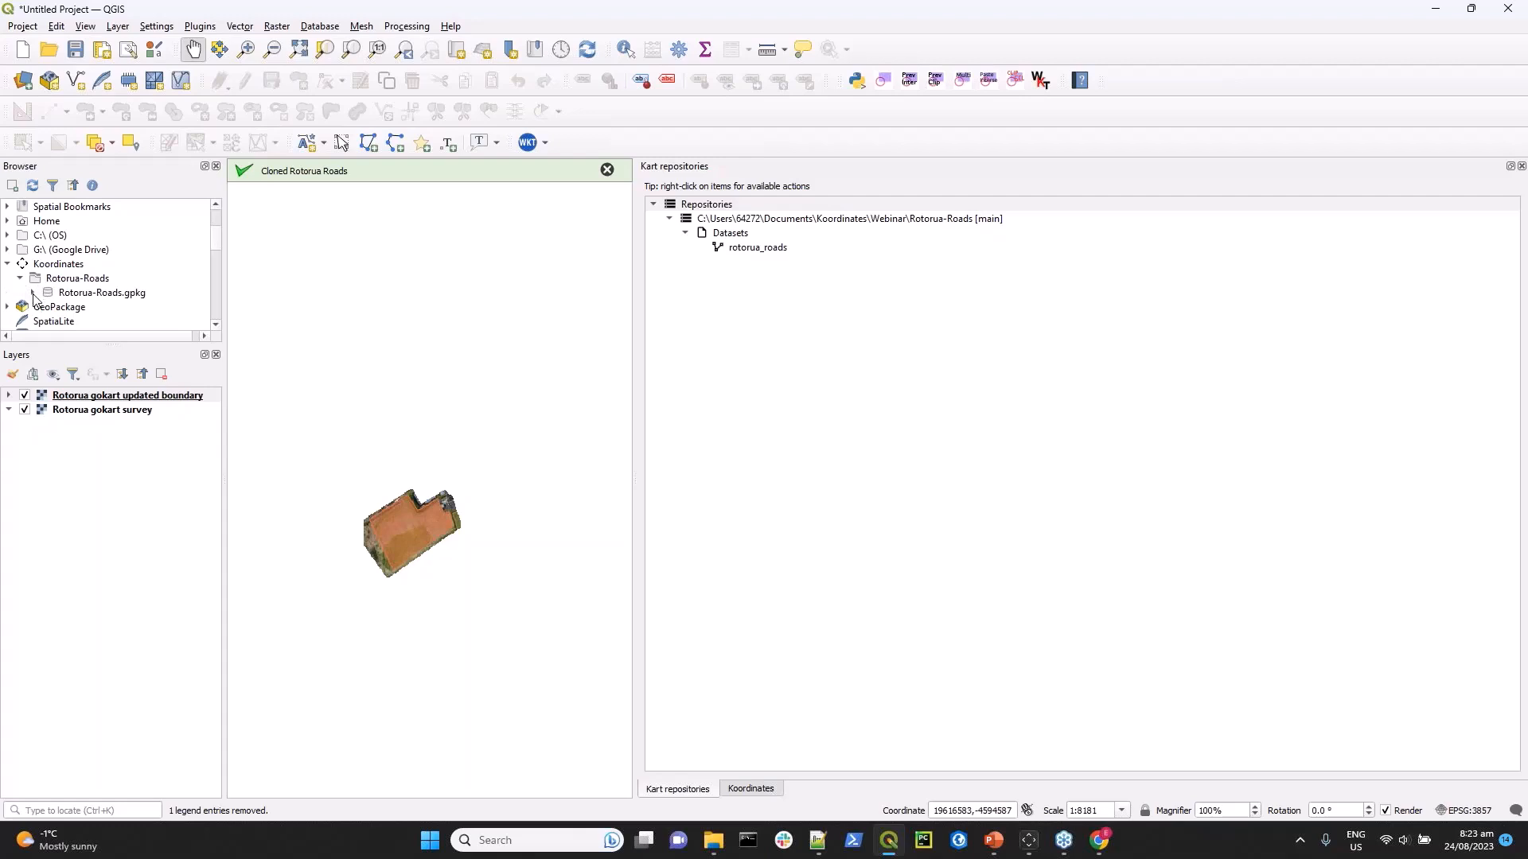
click(33, 293)
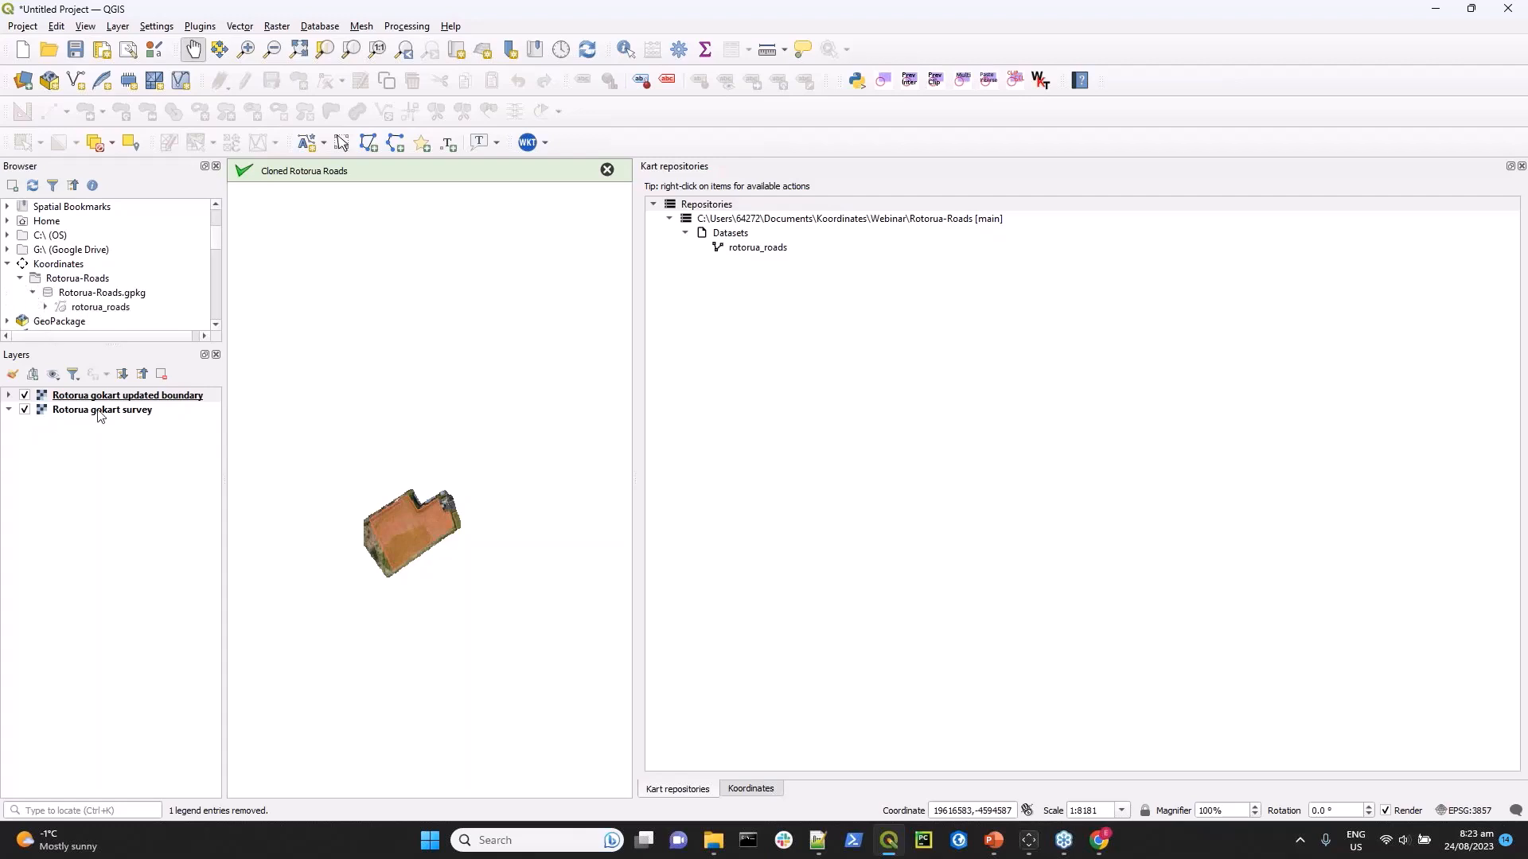
double_click(79, 309)
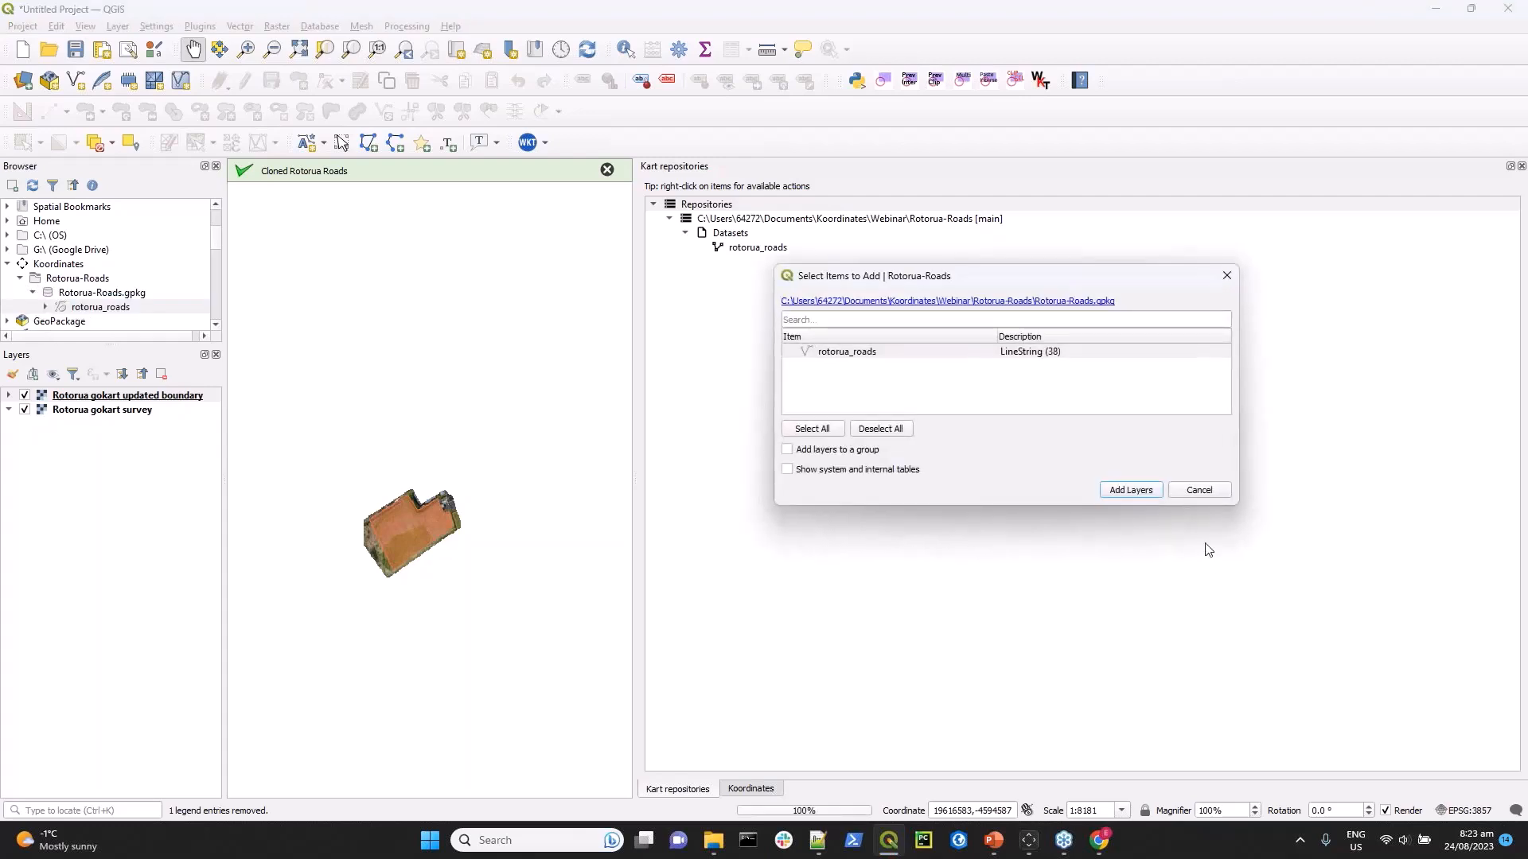
click(1131, 491)
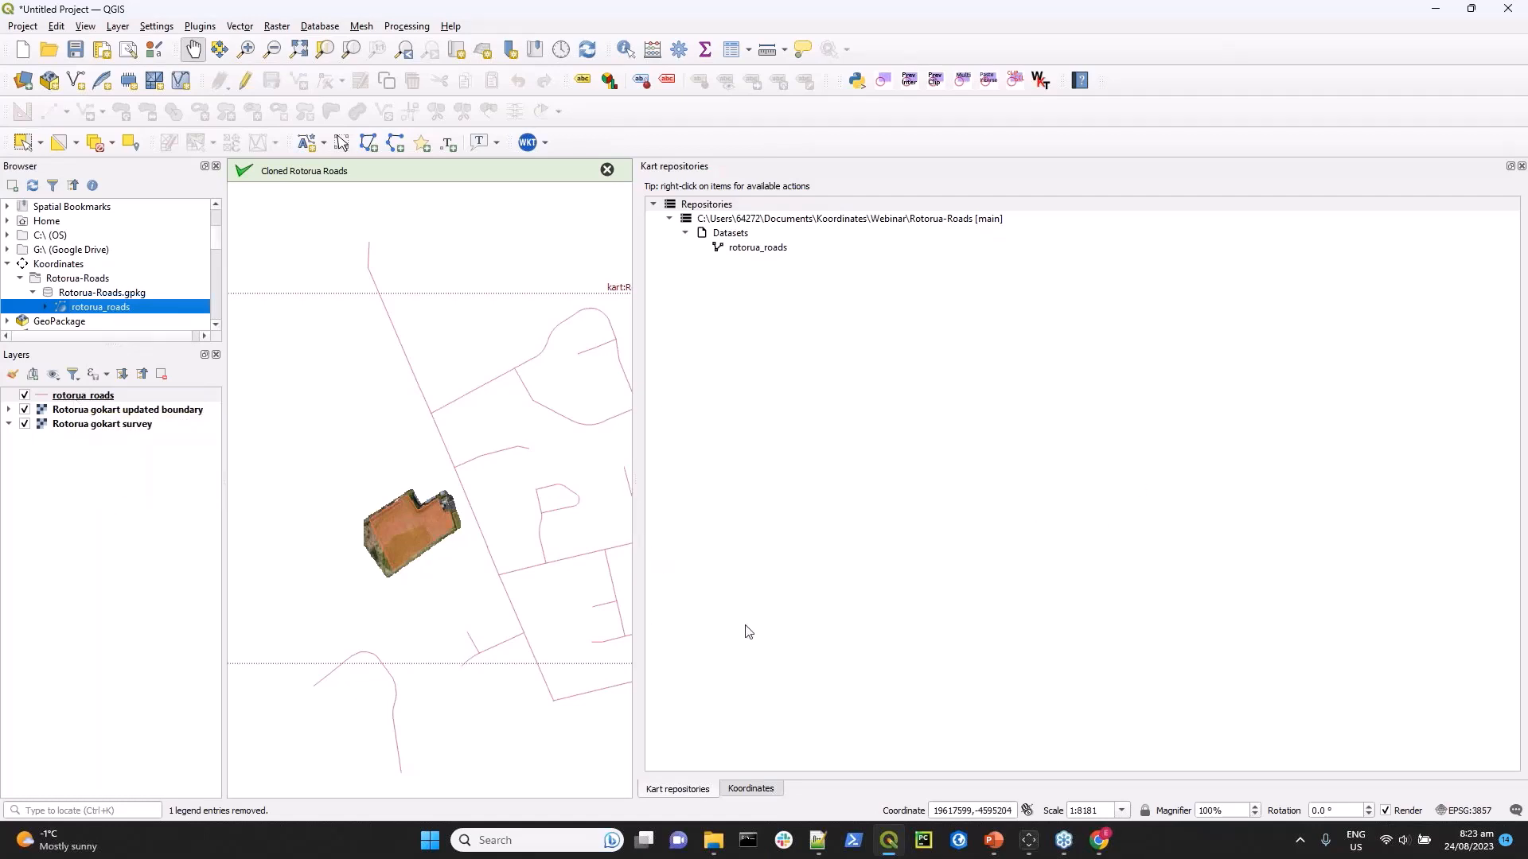
Enlarge the map canvas, add the OpenStreetMap basemap and place it beneath all other layers.
drag(636, 458, 1353, 522)
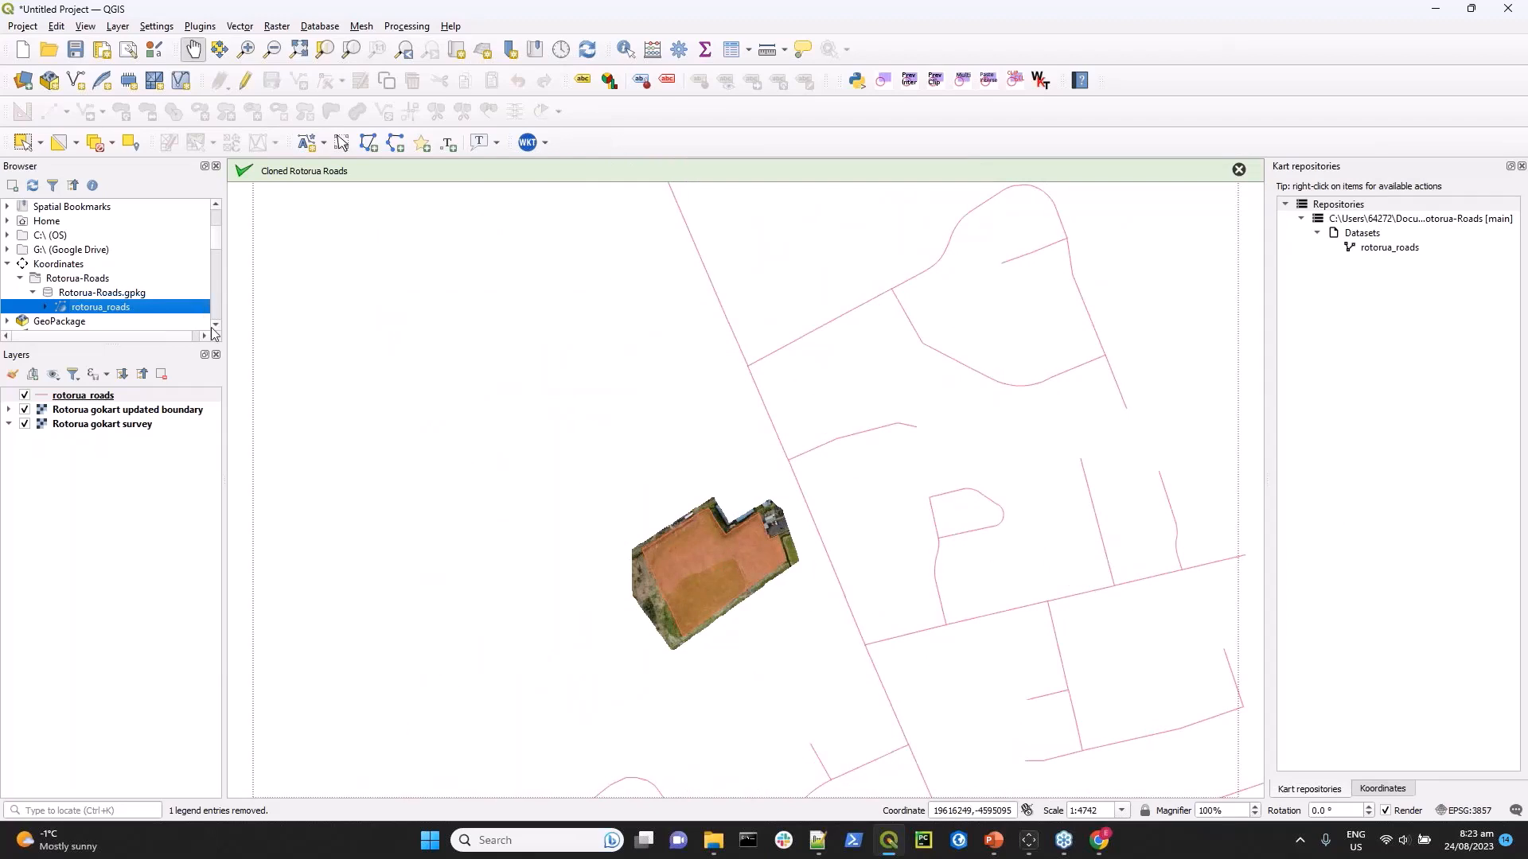
scroll(216, 319, down, 4)
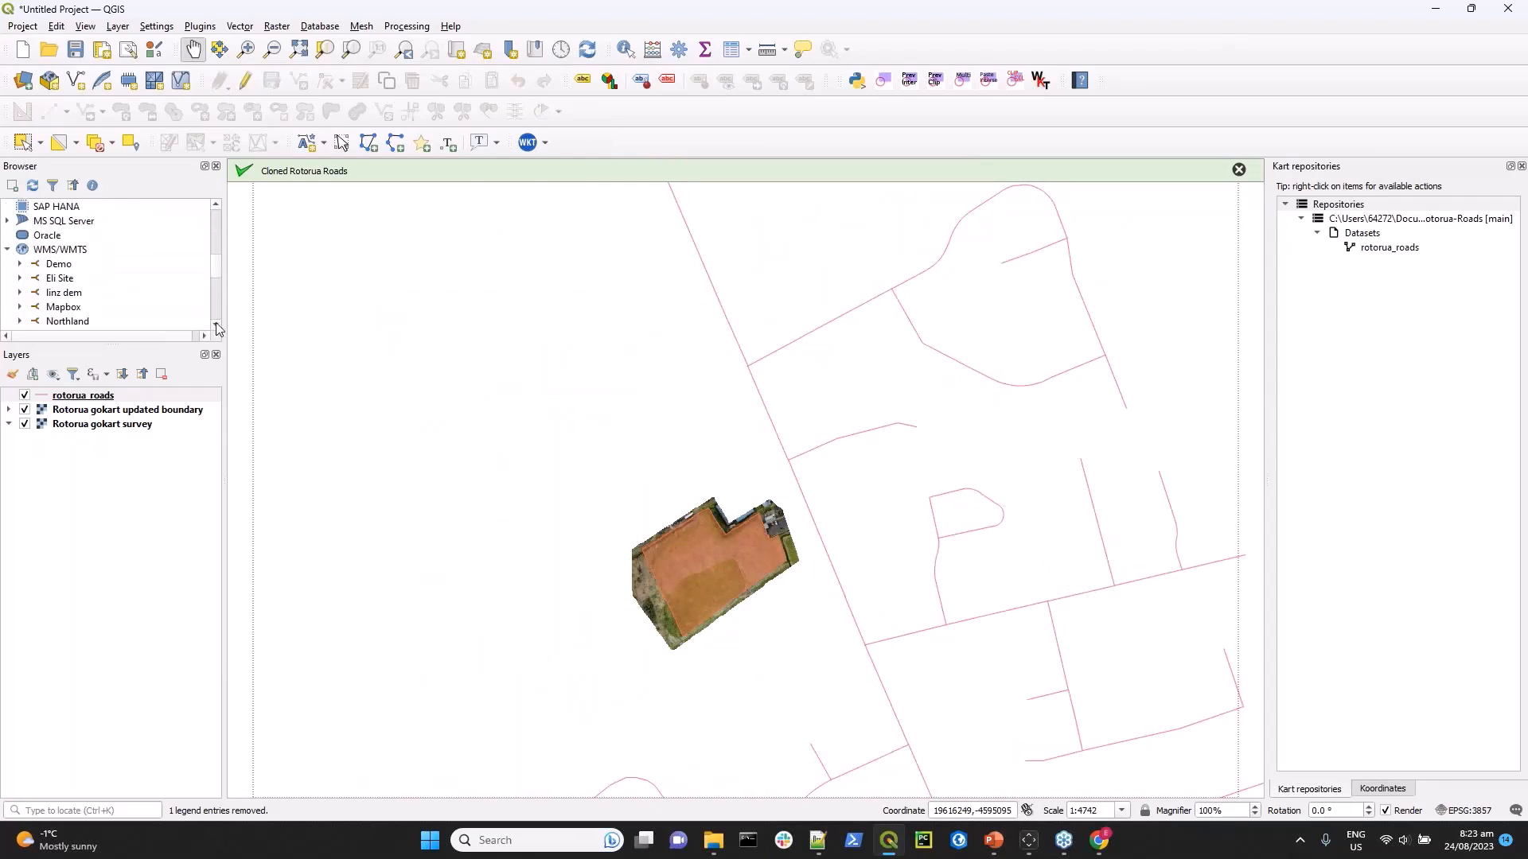
scroll(215, 313, down, 3)
scroll(216, 313, down, 3)
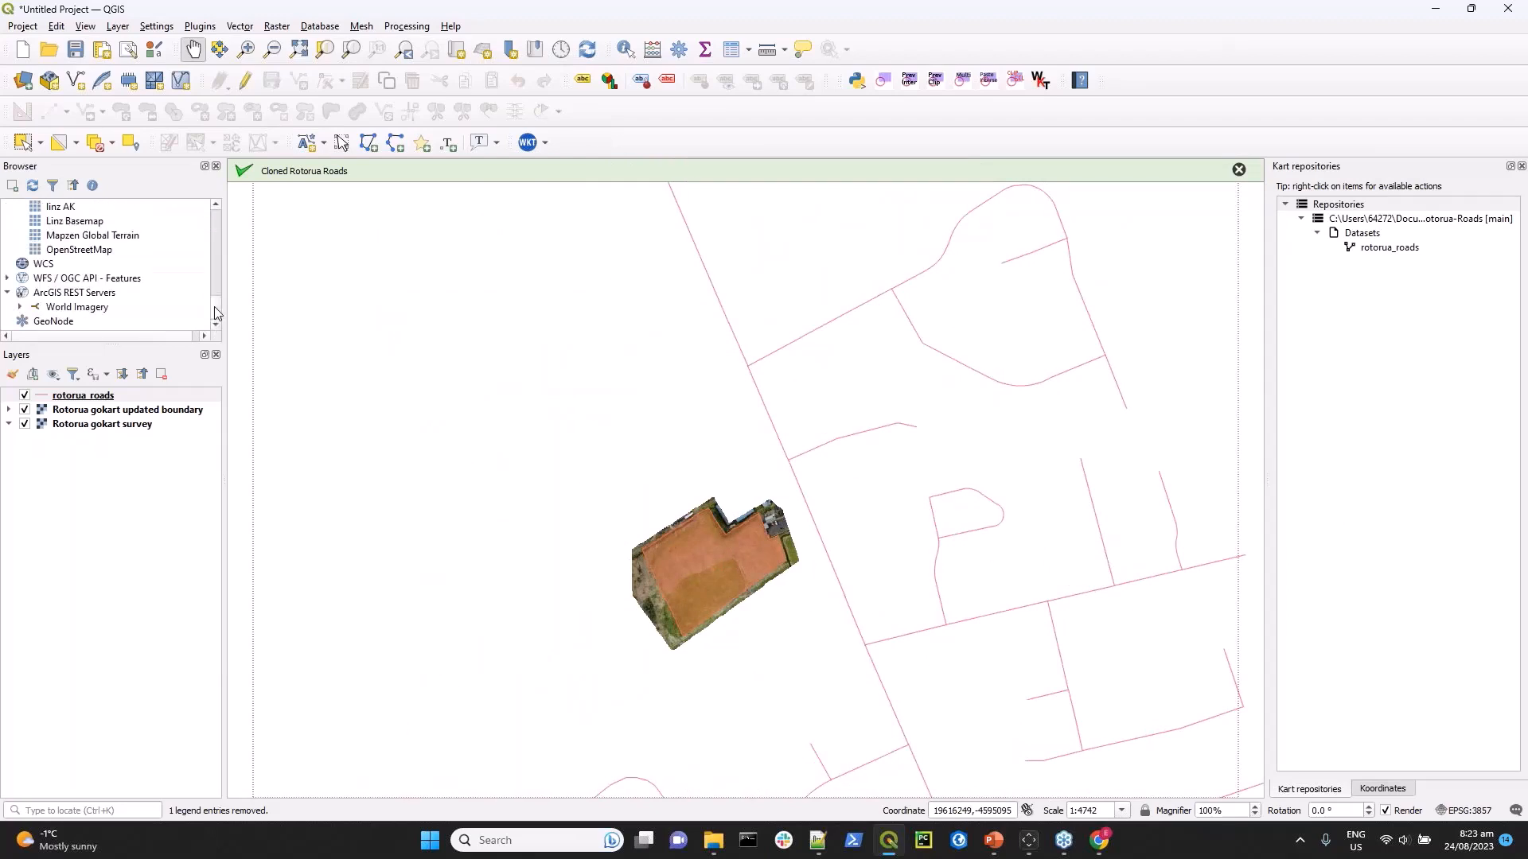
drag(71, 251, 469, 368)
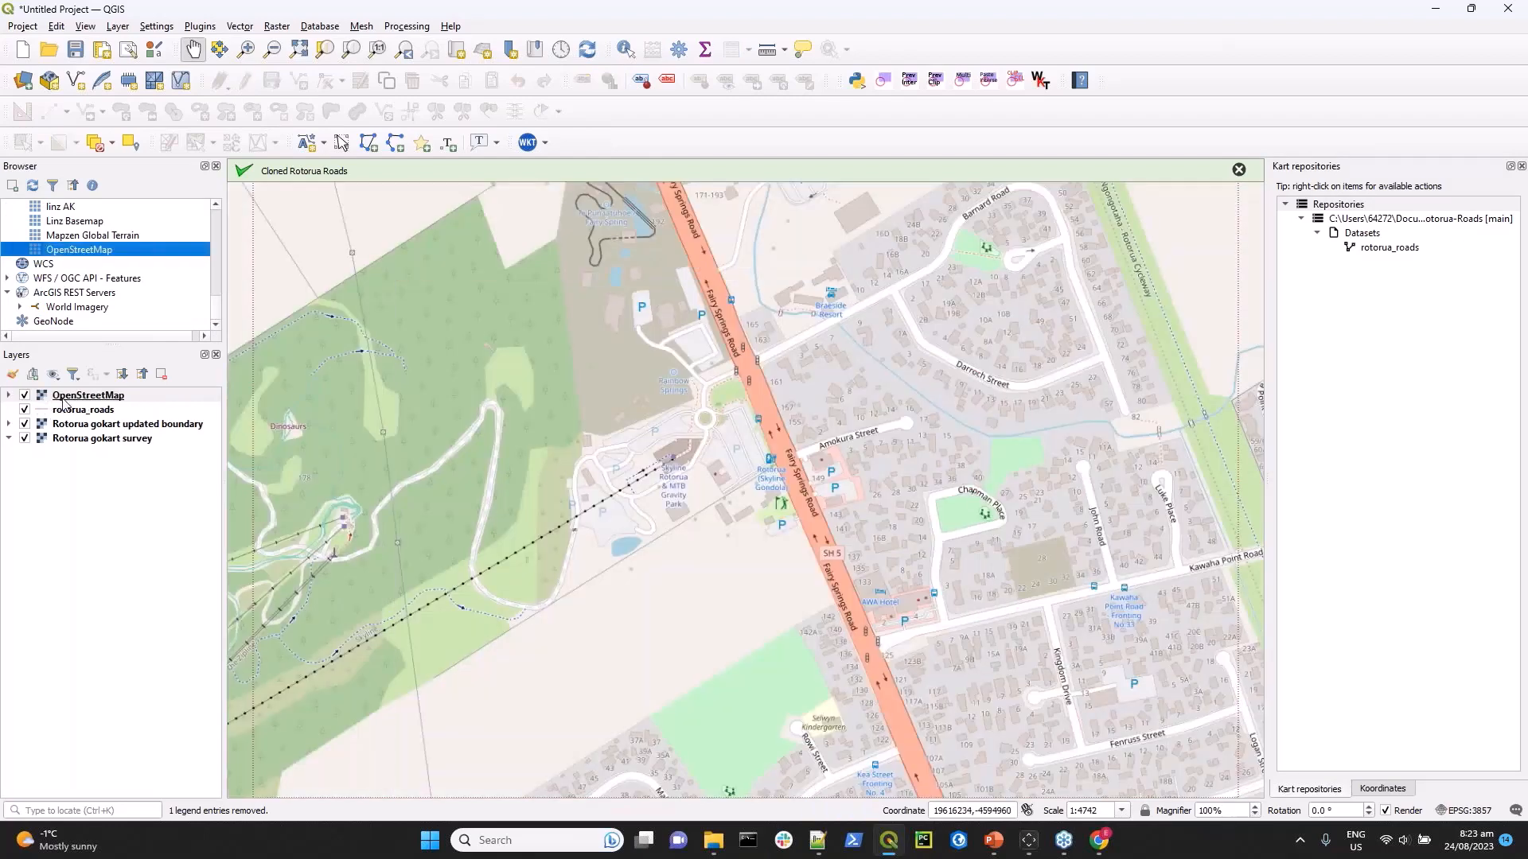
click(64, 397)
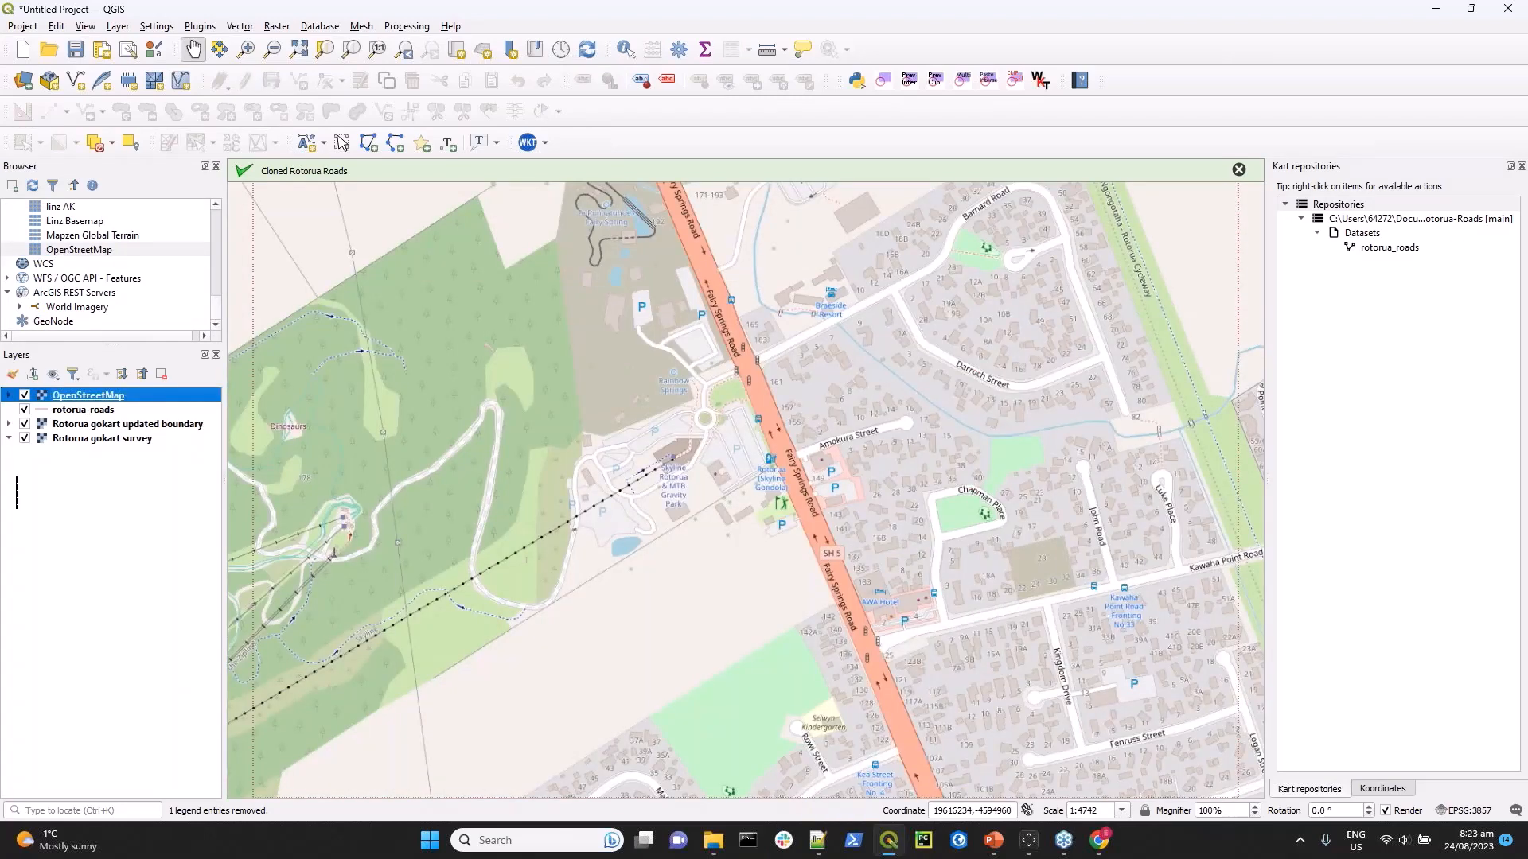
drag(15, 492, 17, 477)
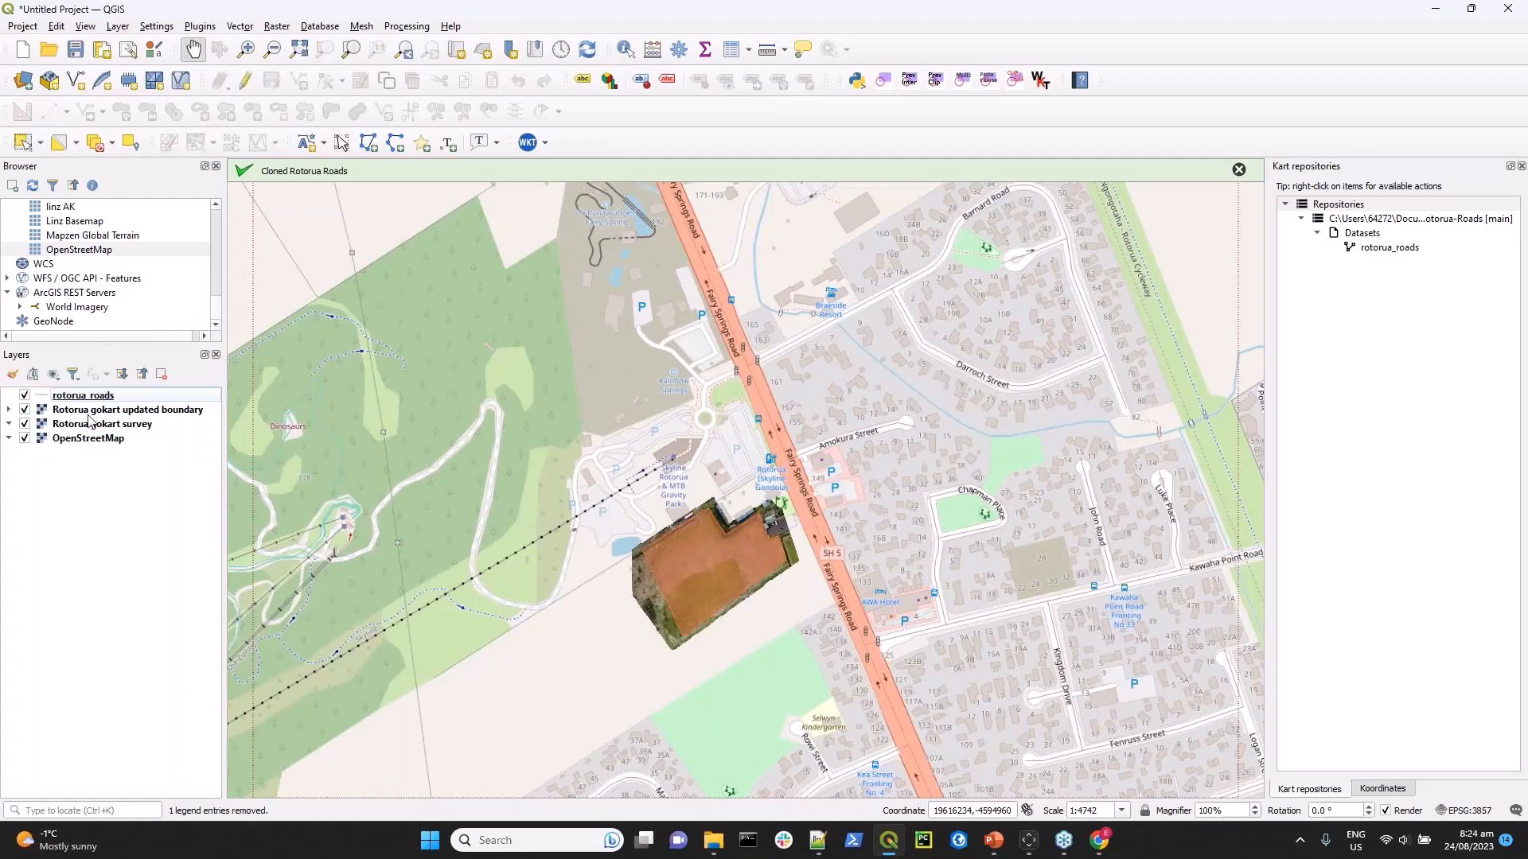
Compare the gokart site and roads with and without the OpenStreetMap basemap, leaving the basemap hidden.
click(25, 439)
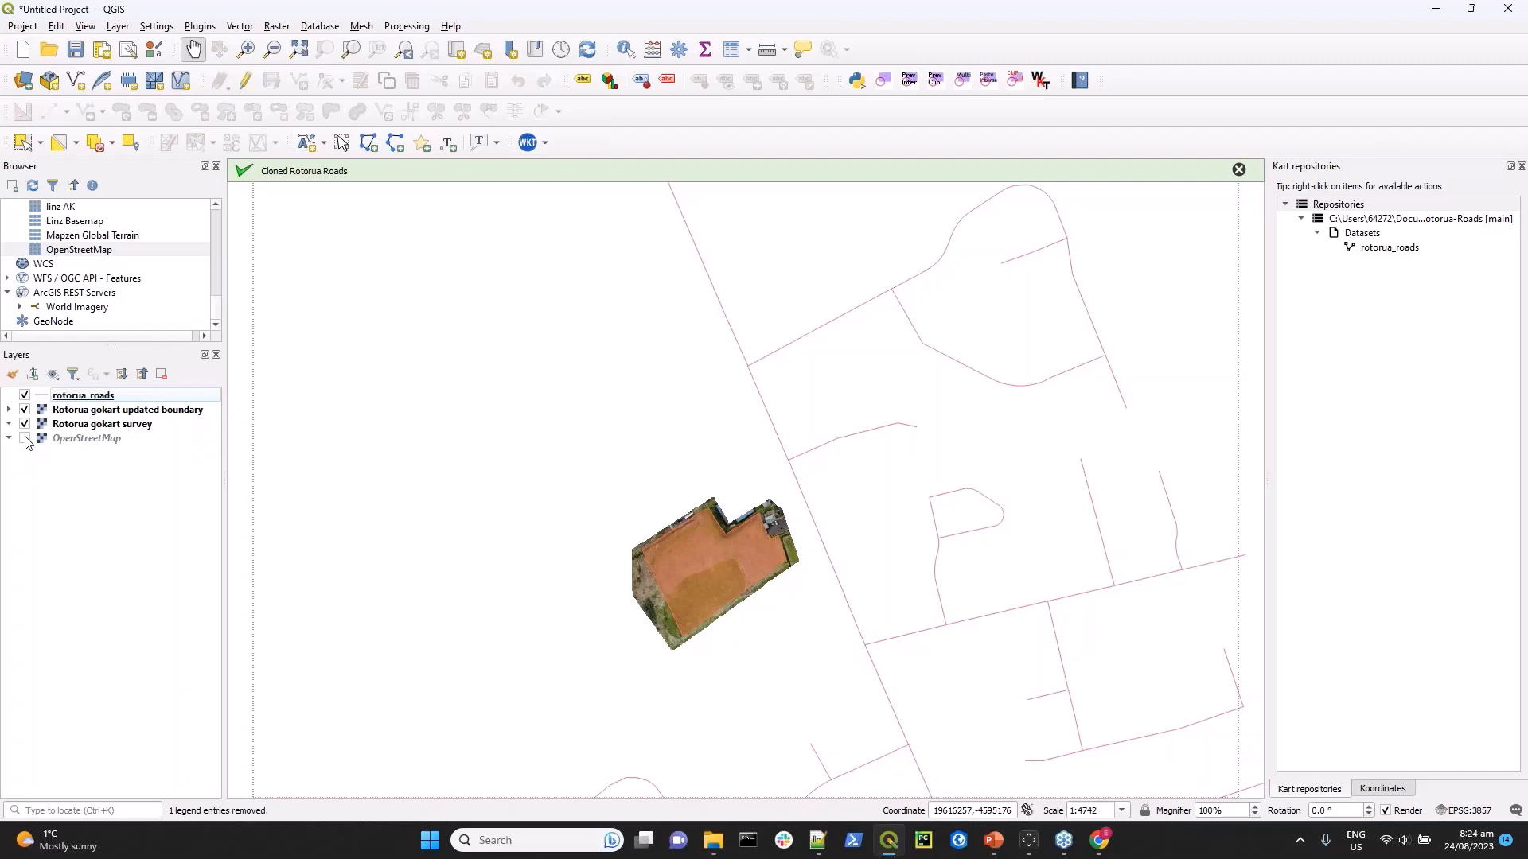
click(25, 439)
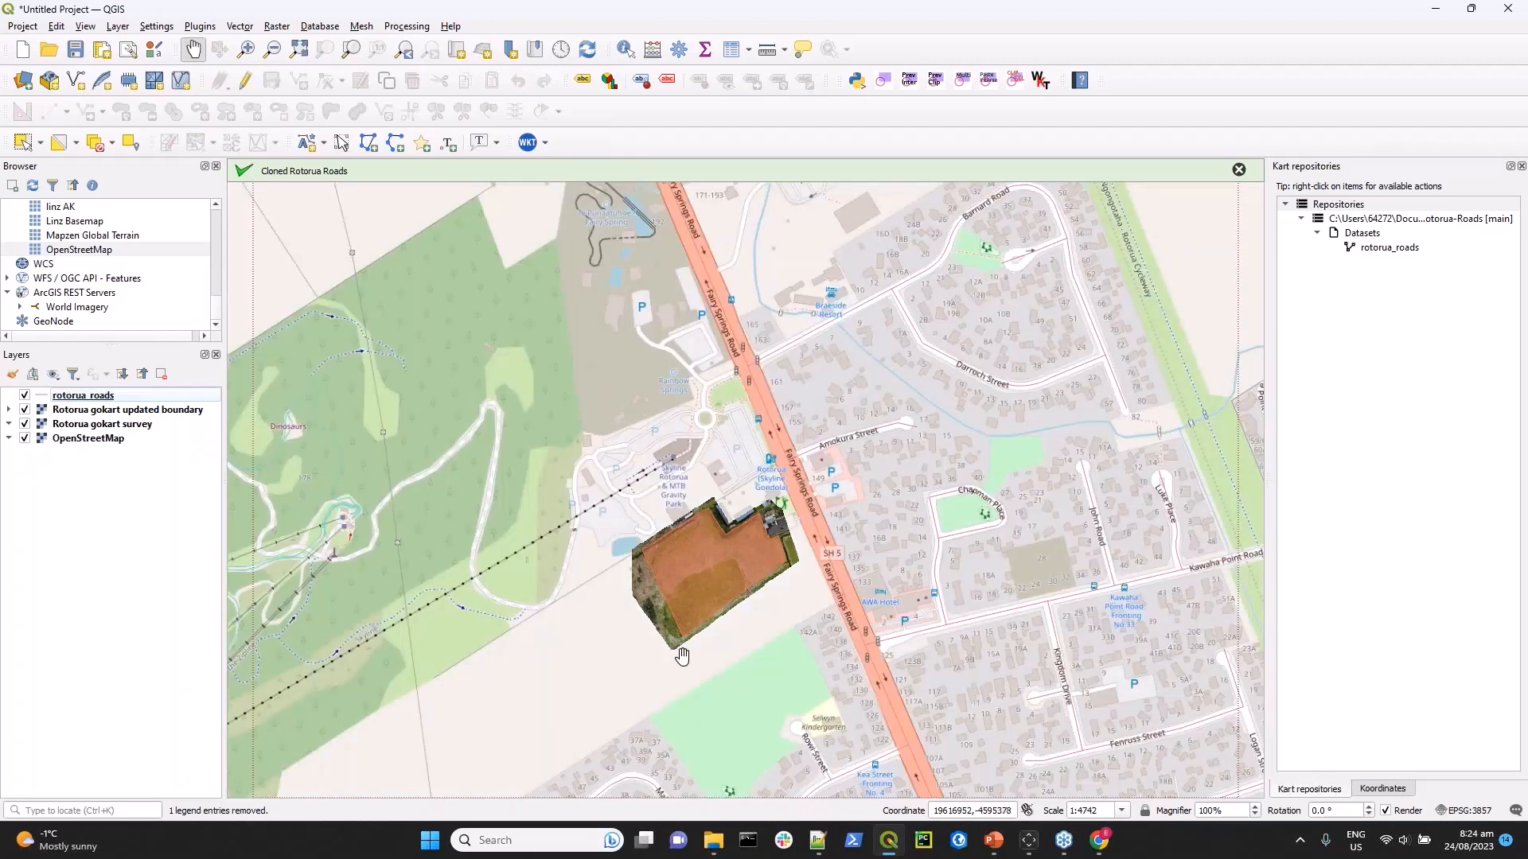
scroll(682, 656, up, 2)
scroll(683, 657, down, 1)
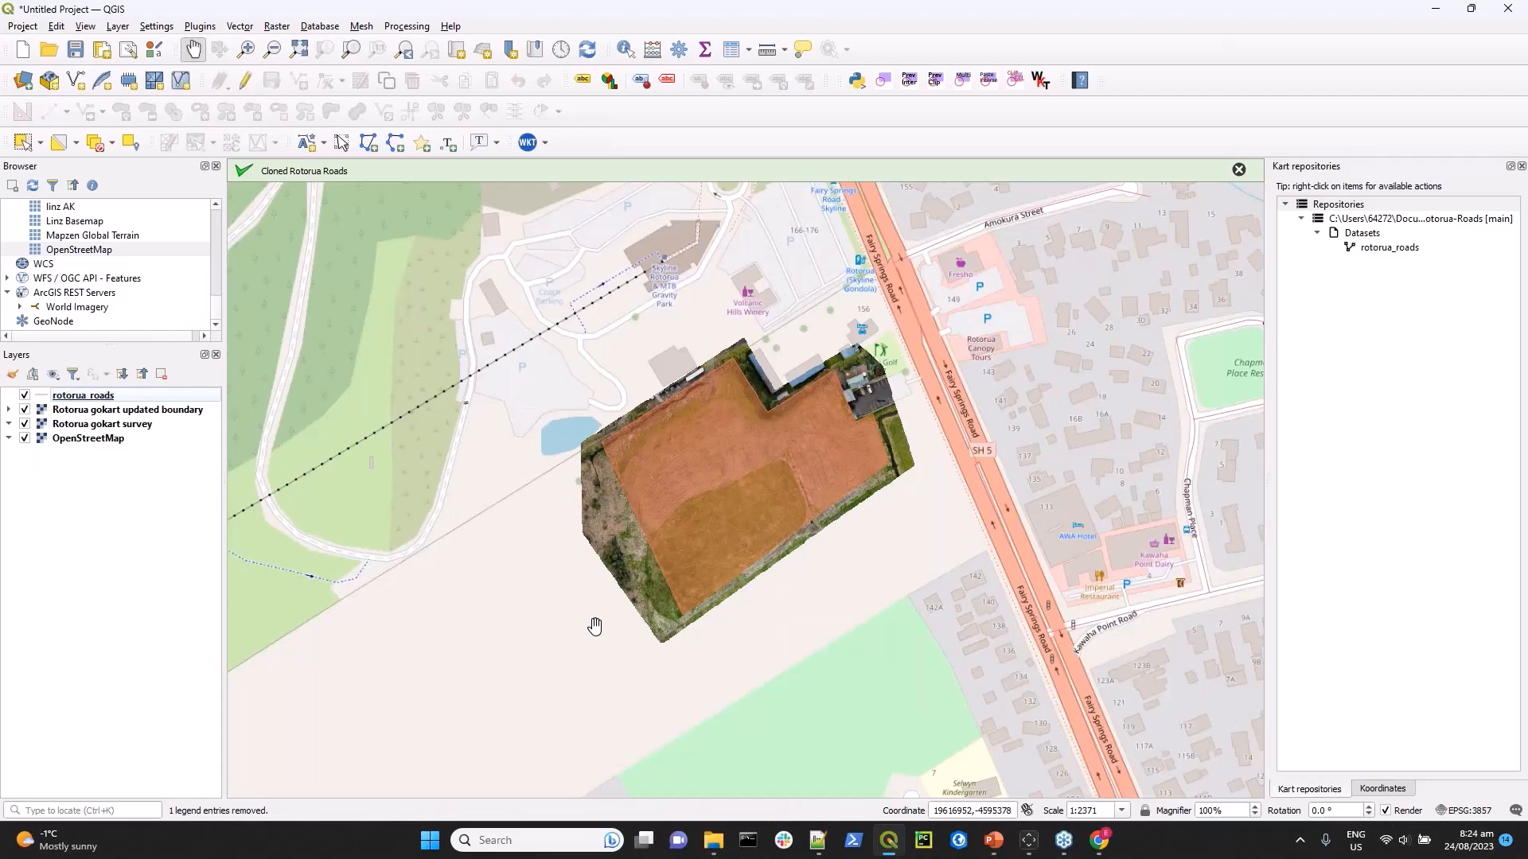
click(67, 398)
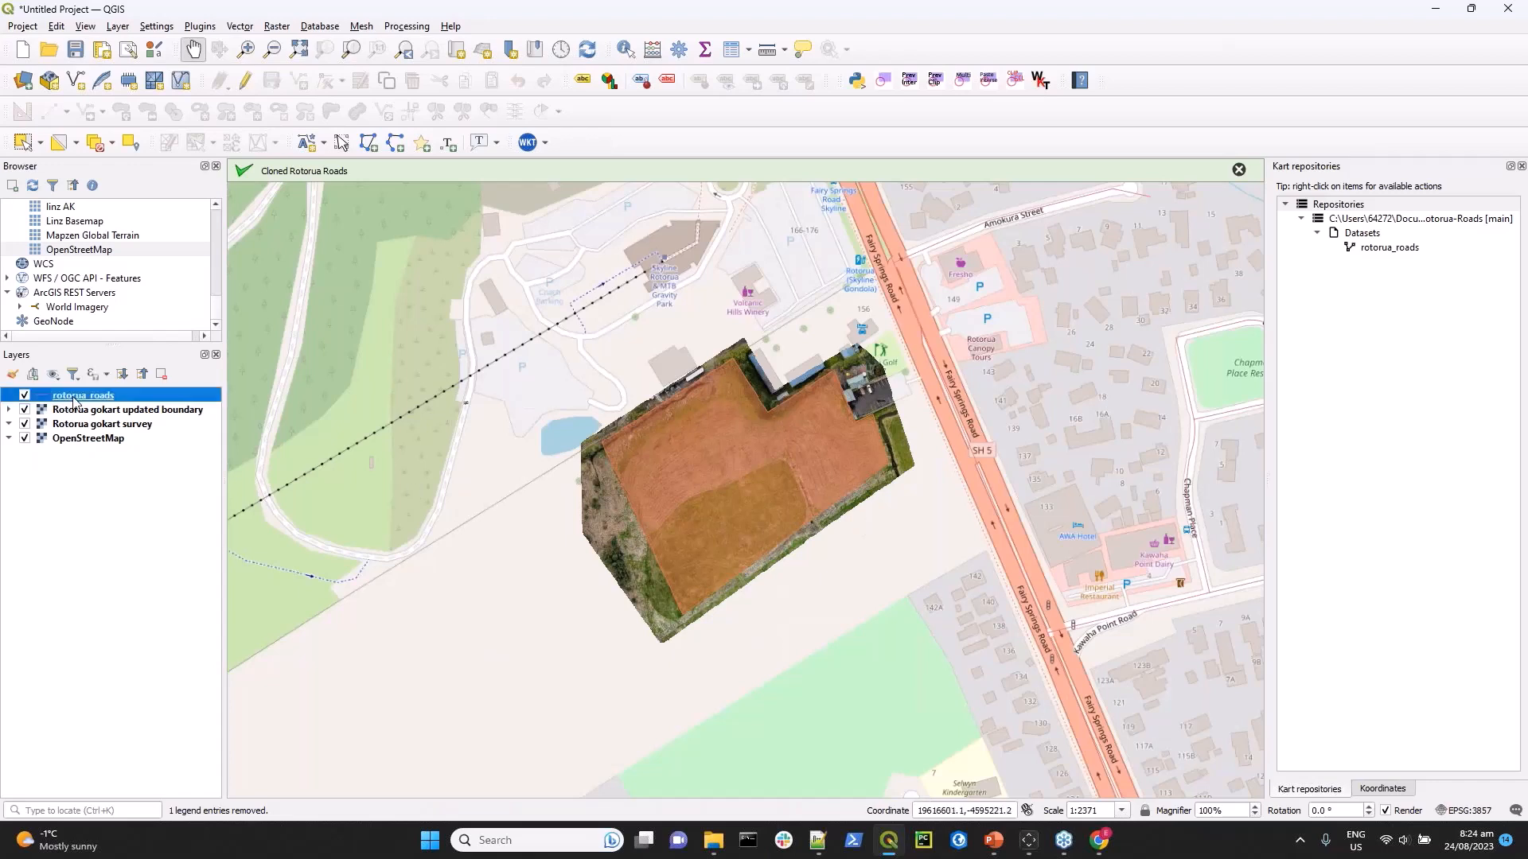
click(25, 438)
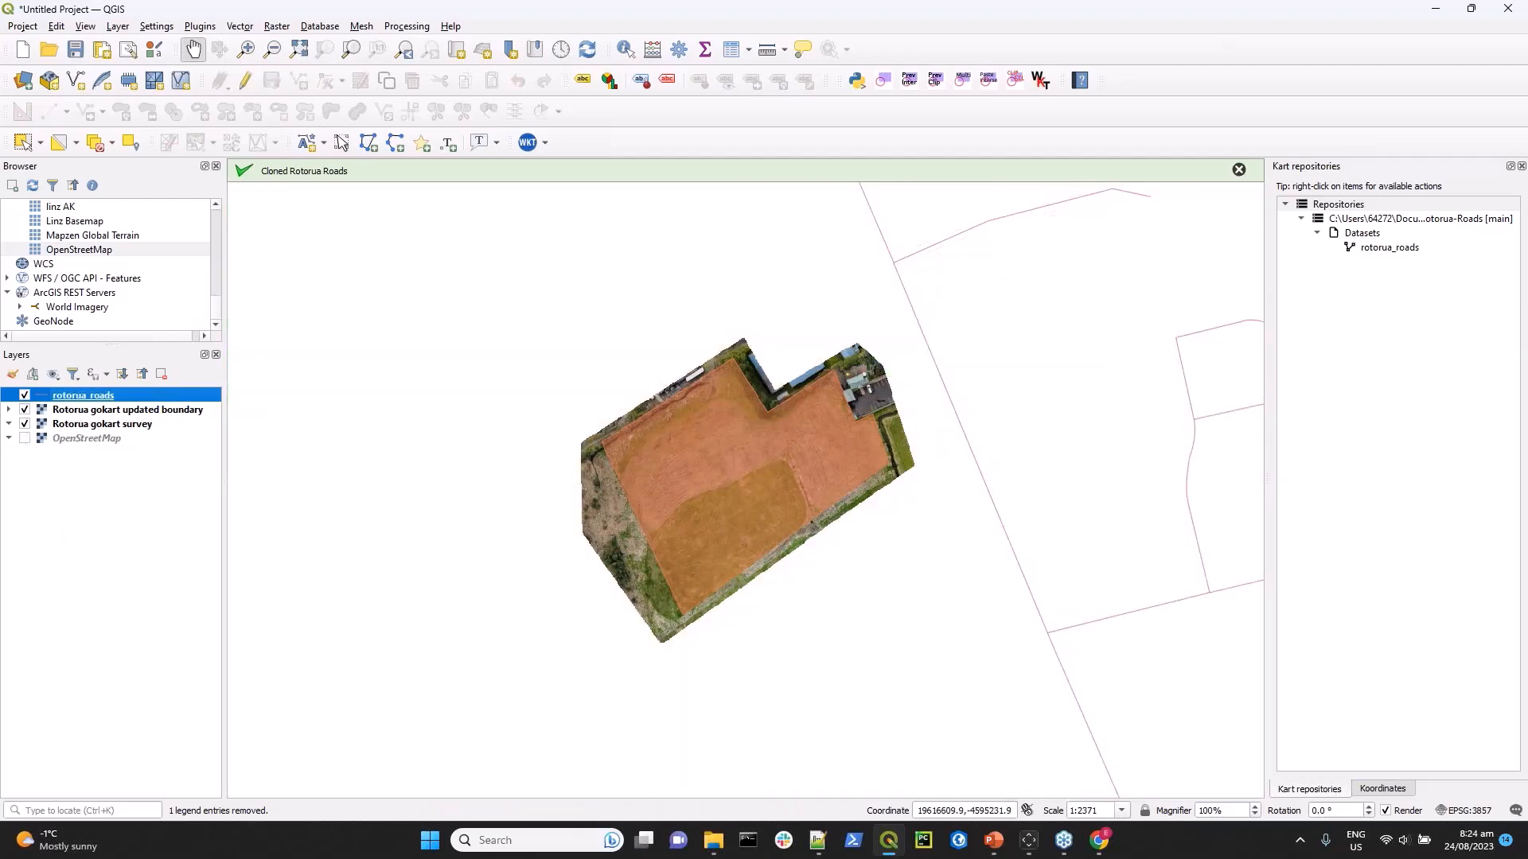
Set the line width of the rotorua_roads symbol to 0.66 mm.
right_click(58, 400)
mouse_move(127, 744)
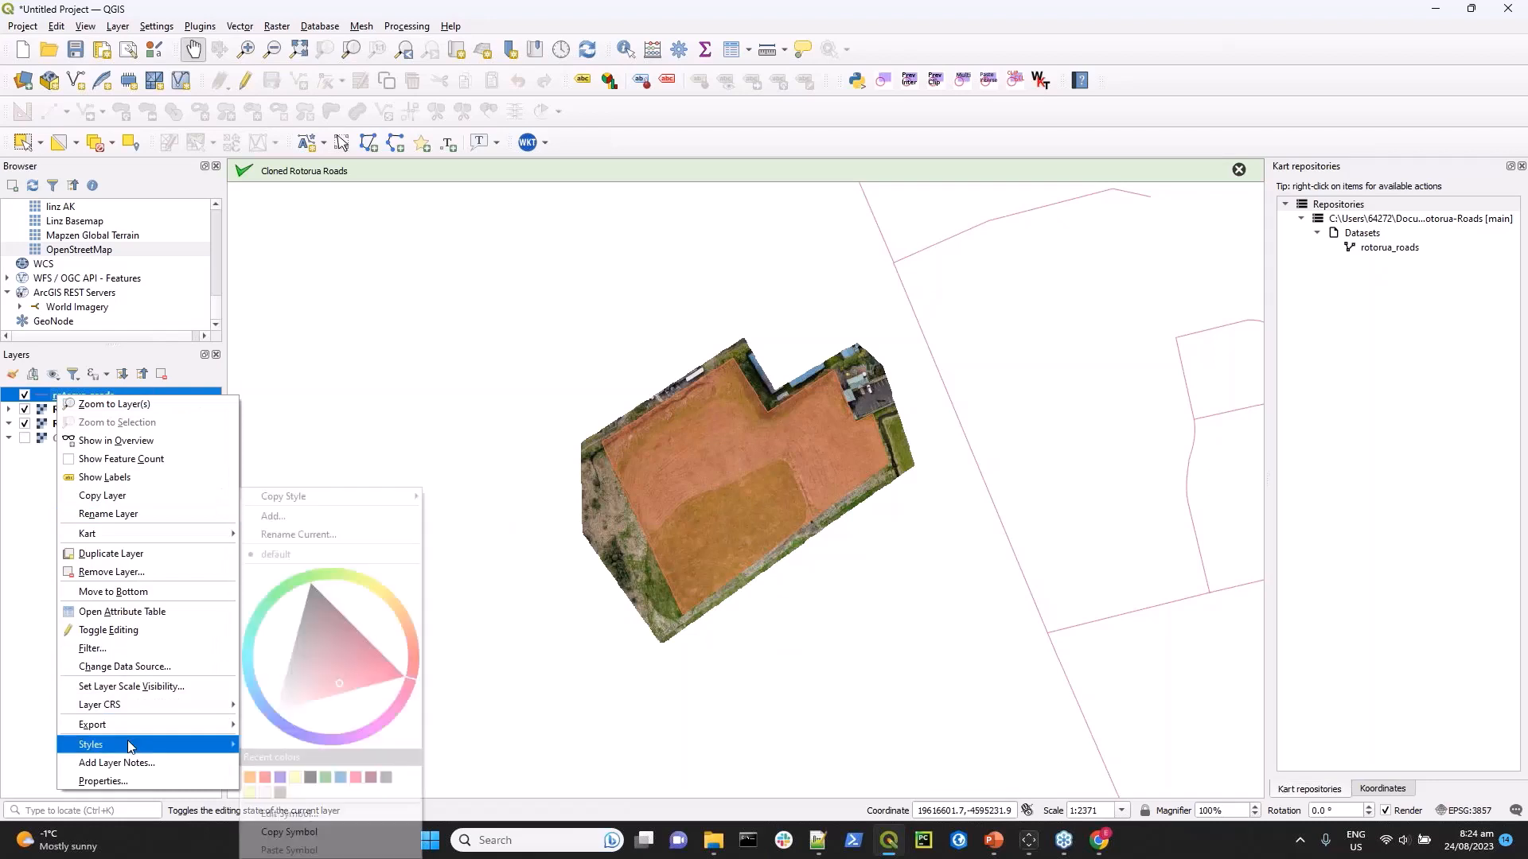
click(279, 815)
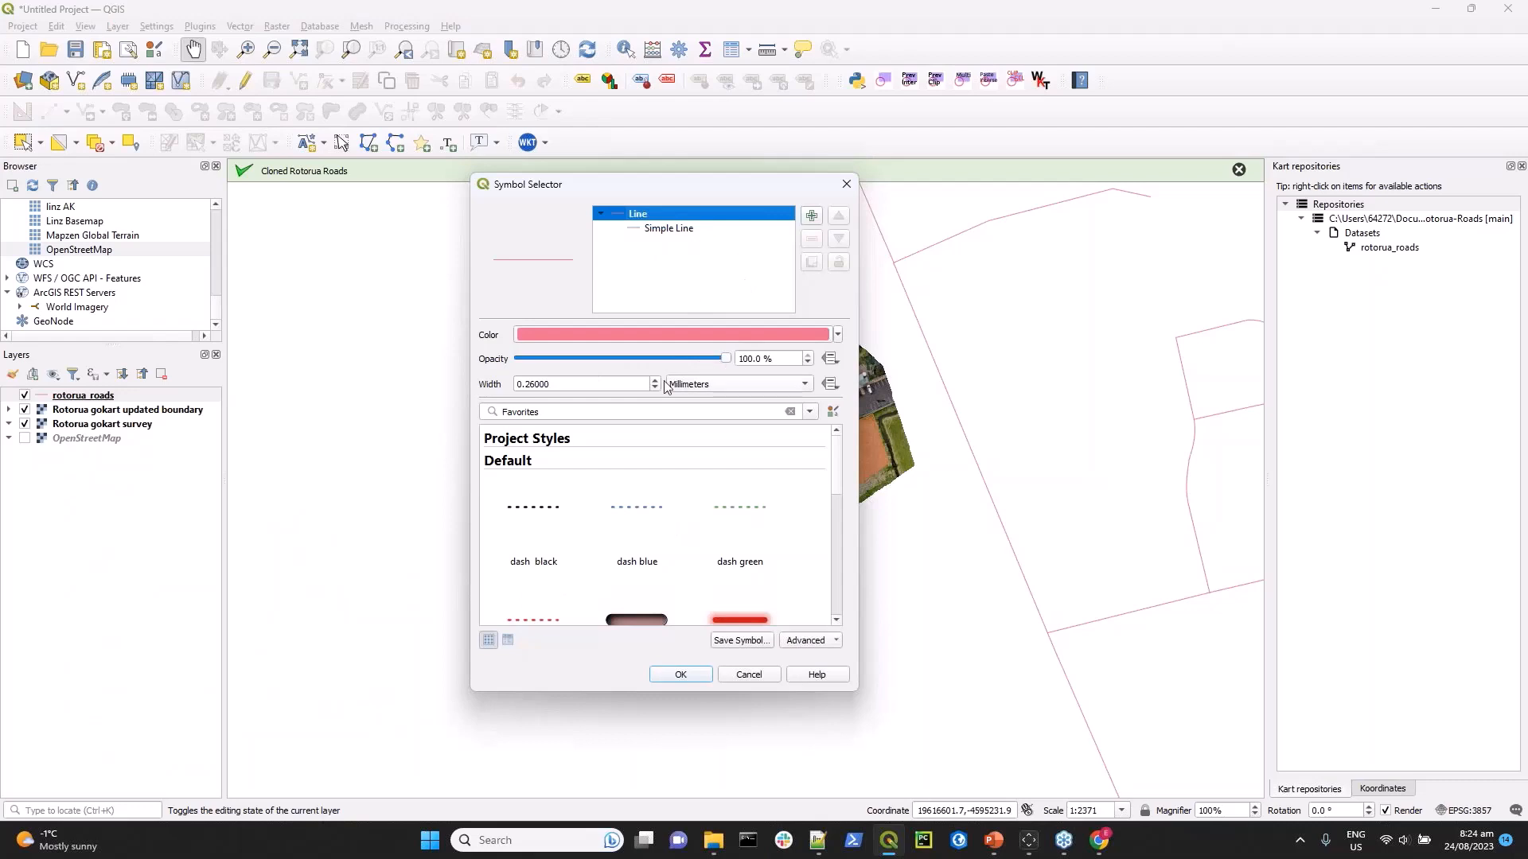
click(654, 381)
click(655, 381)
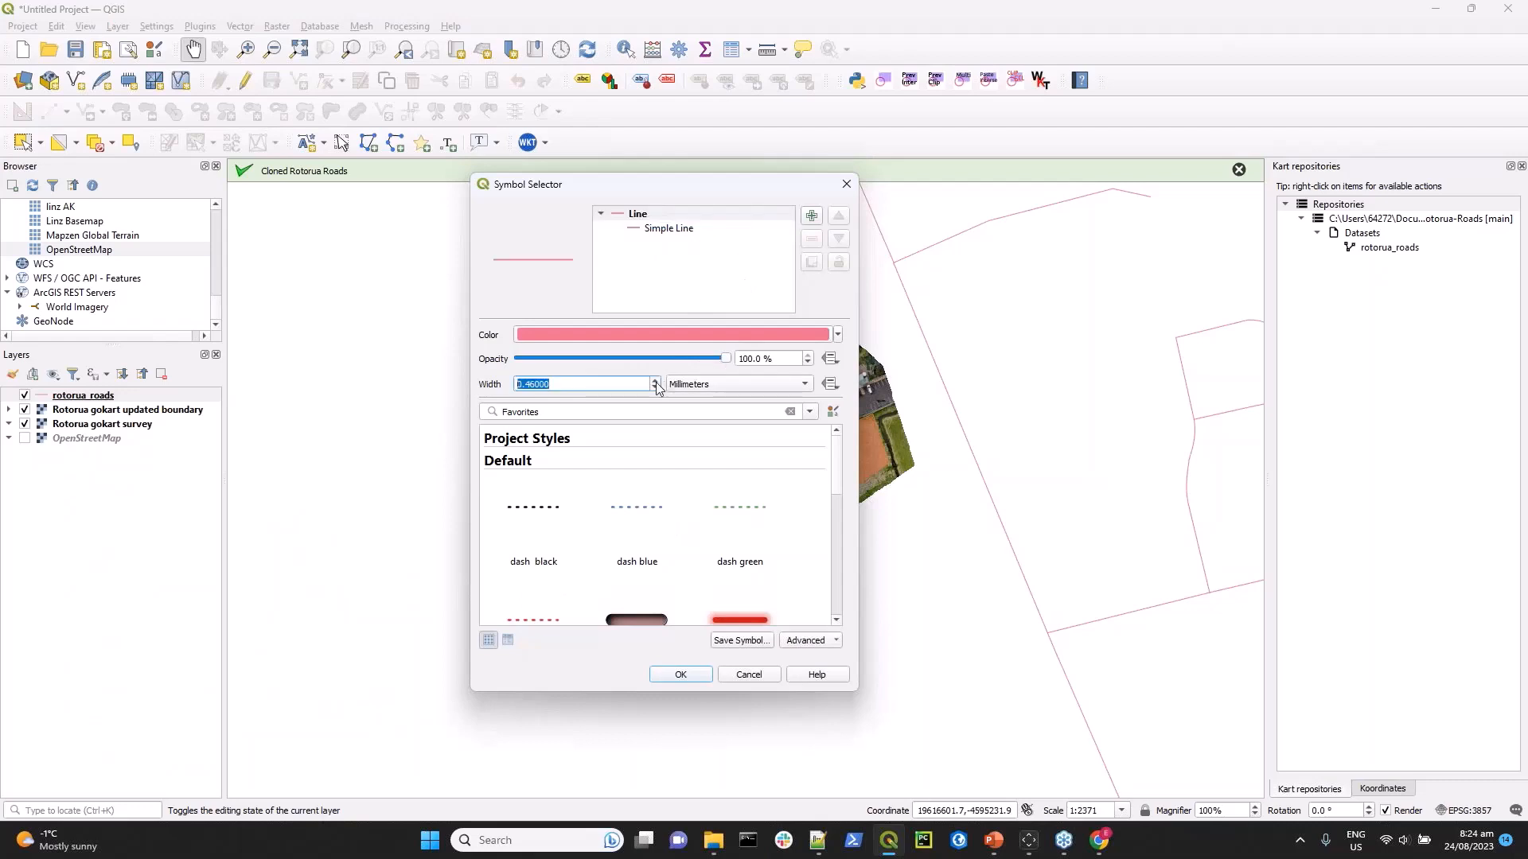
click(689, 678)
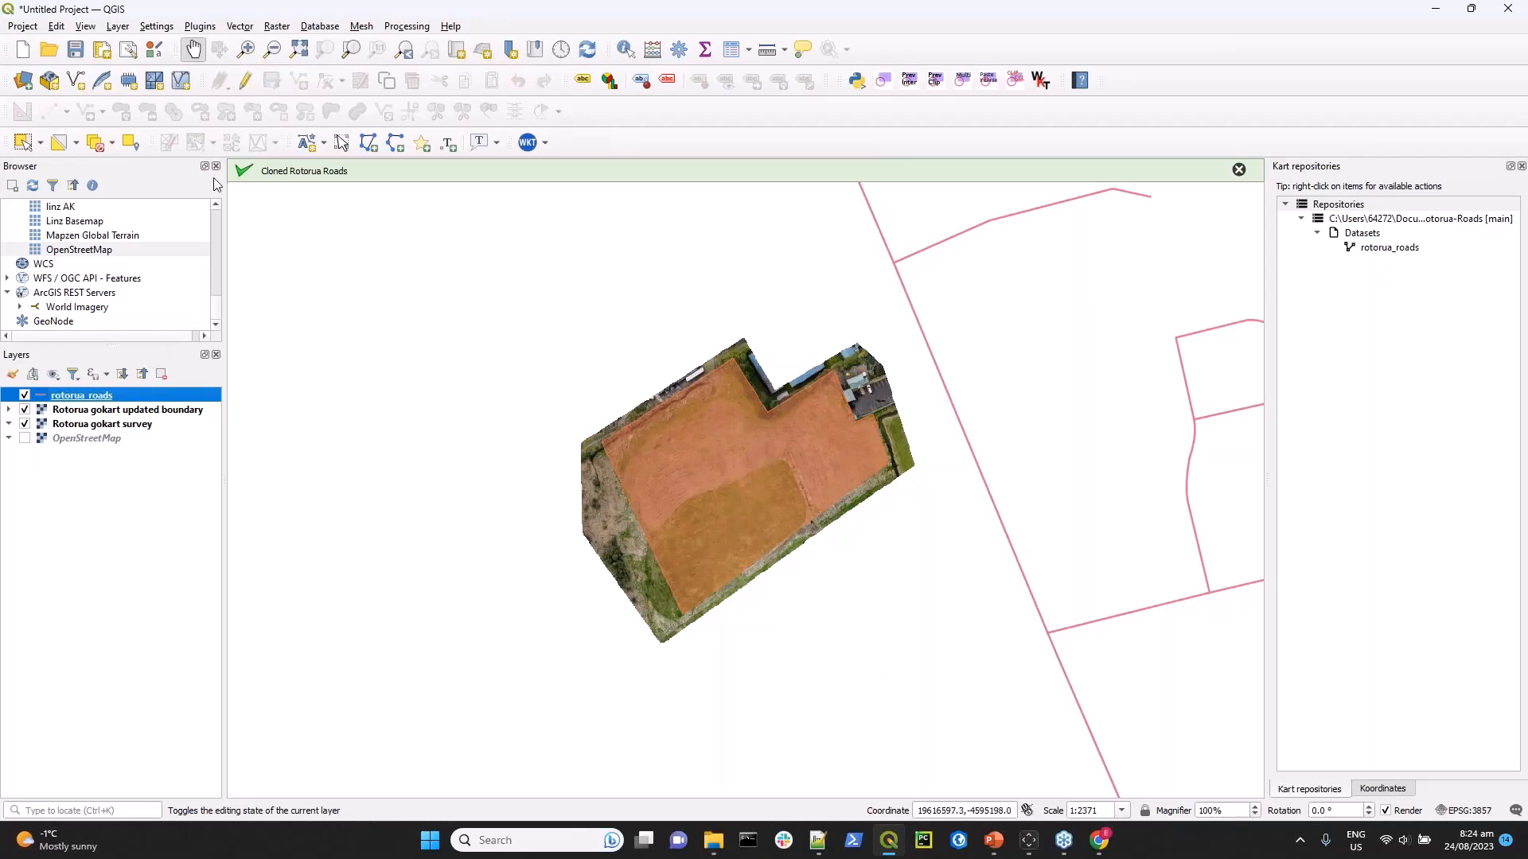
Enable editing on rotorua_roads, draw a new road line from the main road to the gokart site's eastern edge, and save the edits.
click(246, 85)
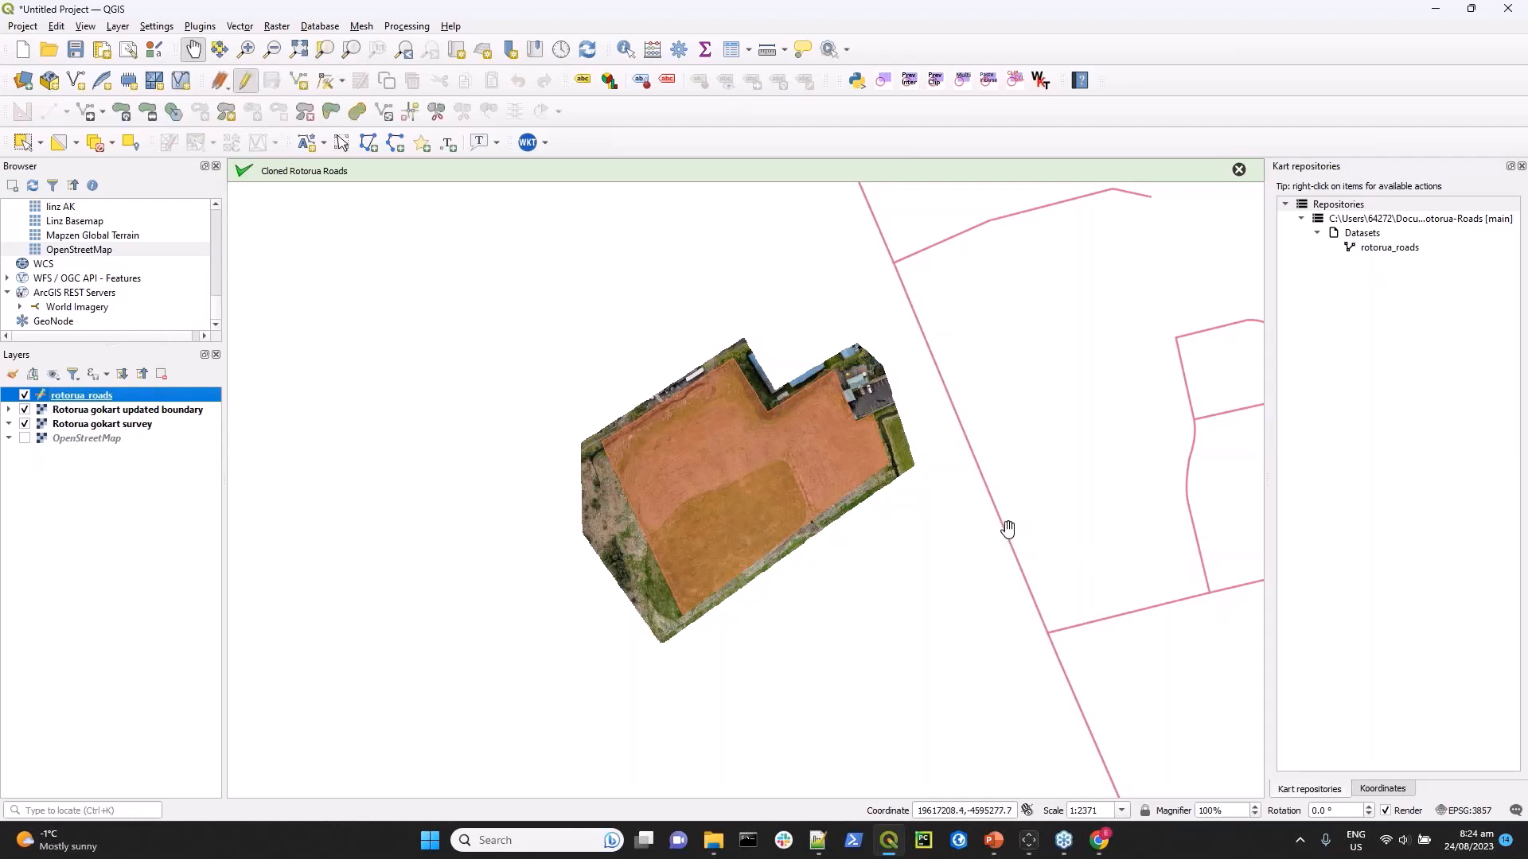
click(301, 86)
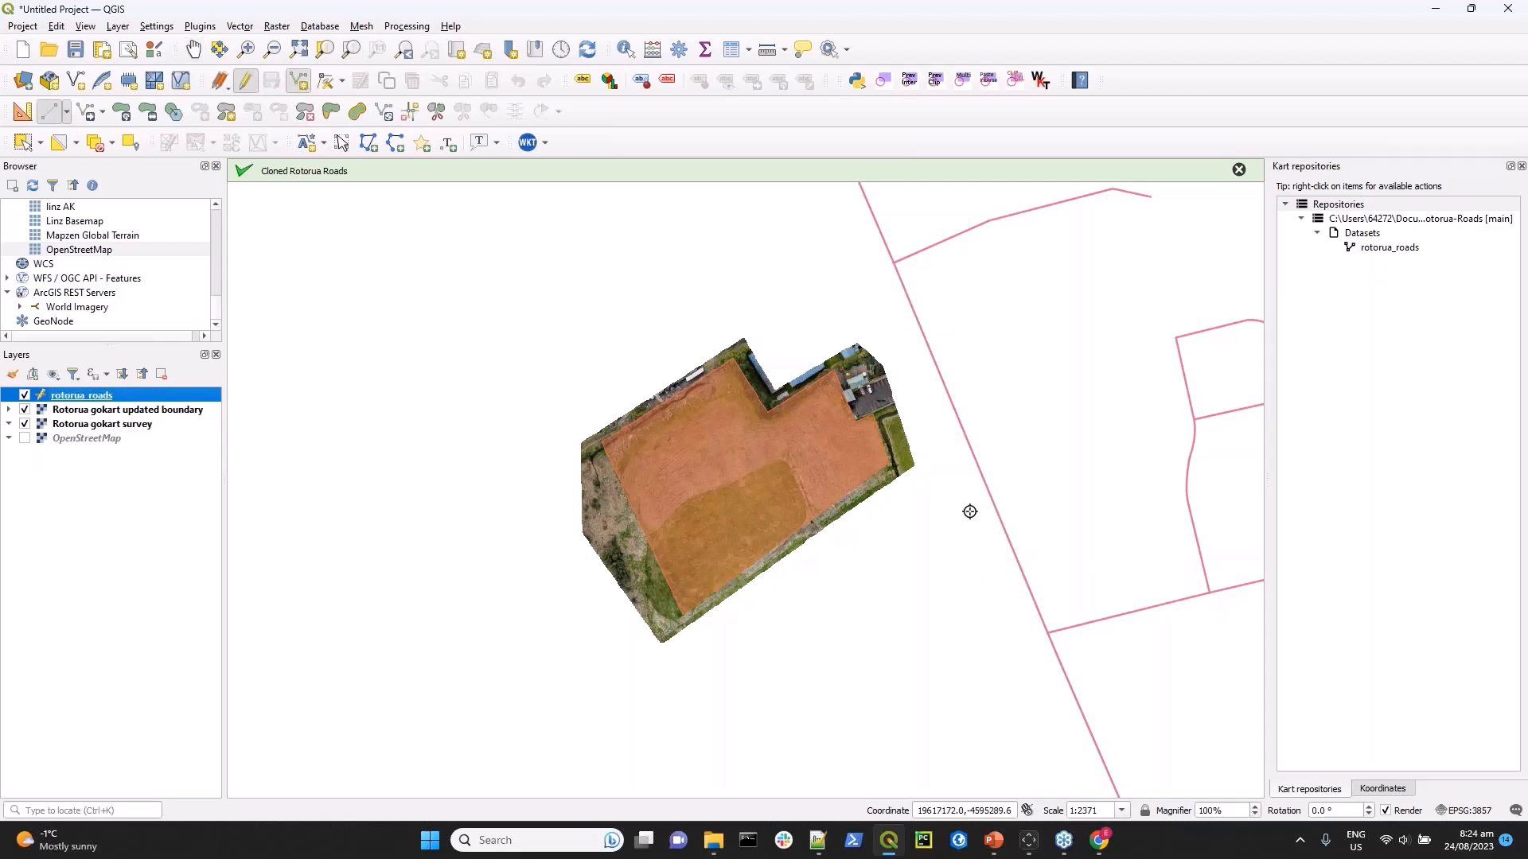
click(961, 422)
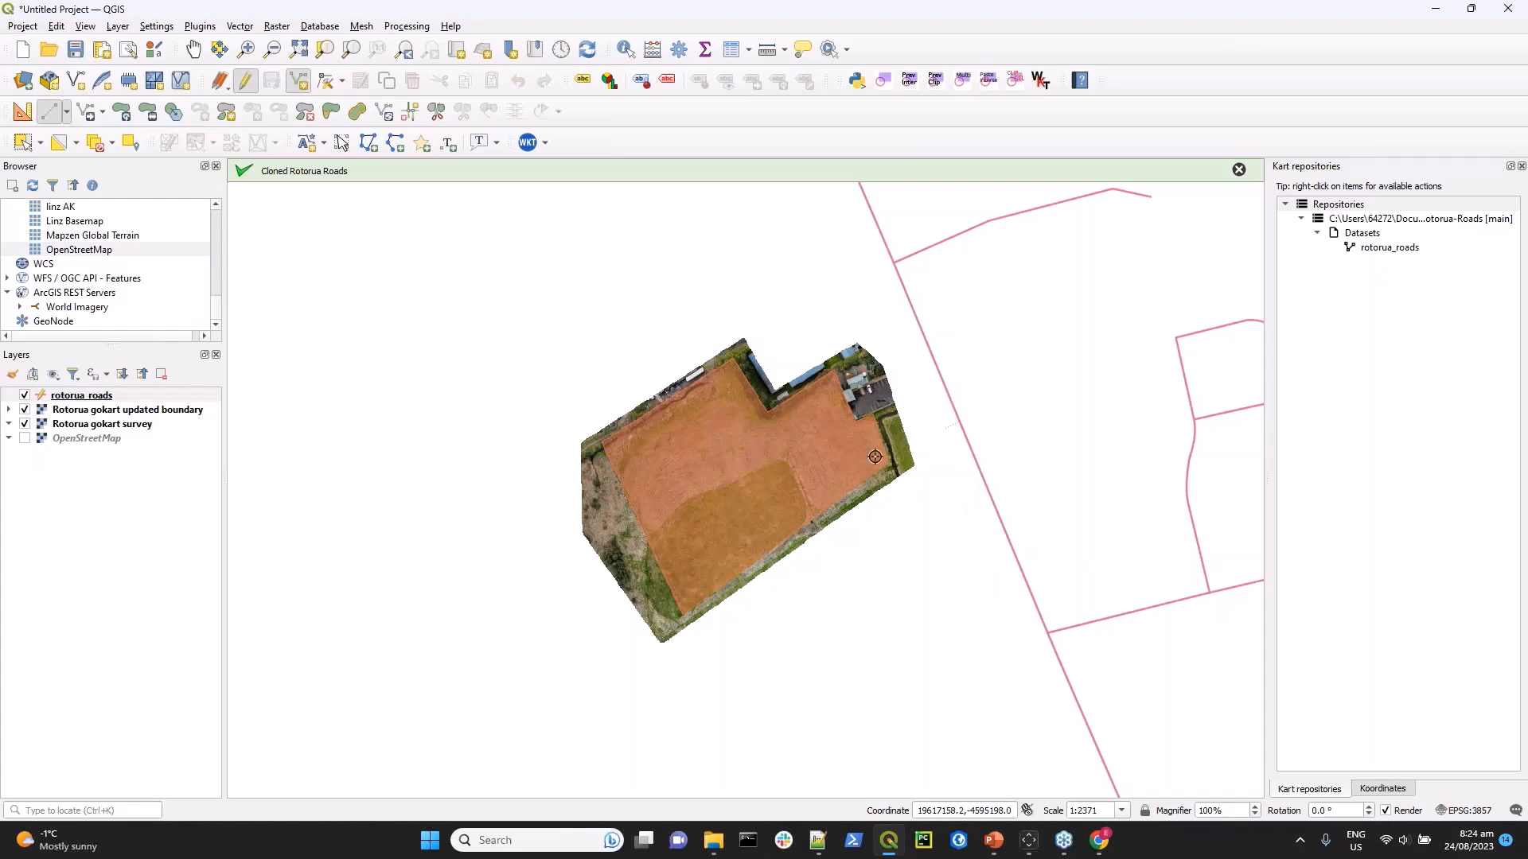
click(829, 511)
right_click(808, 475)
click(836, 638)
click(274, 80)
Commit the working copy changes of the rotorua_roads dataset with the message "New Driveway".
right_click(1372, 254)
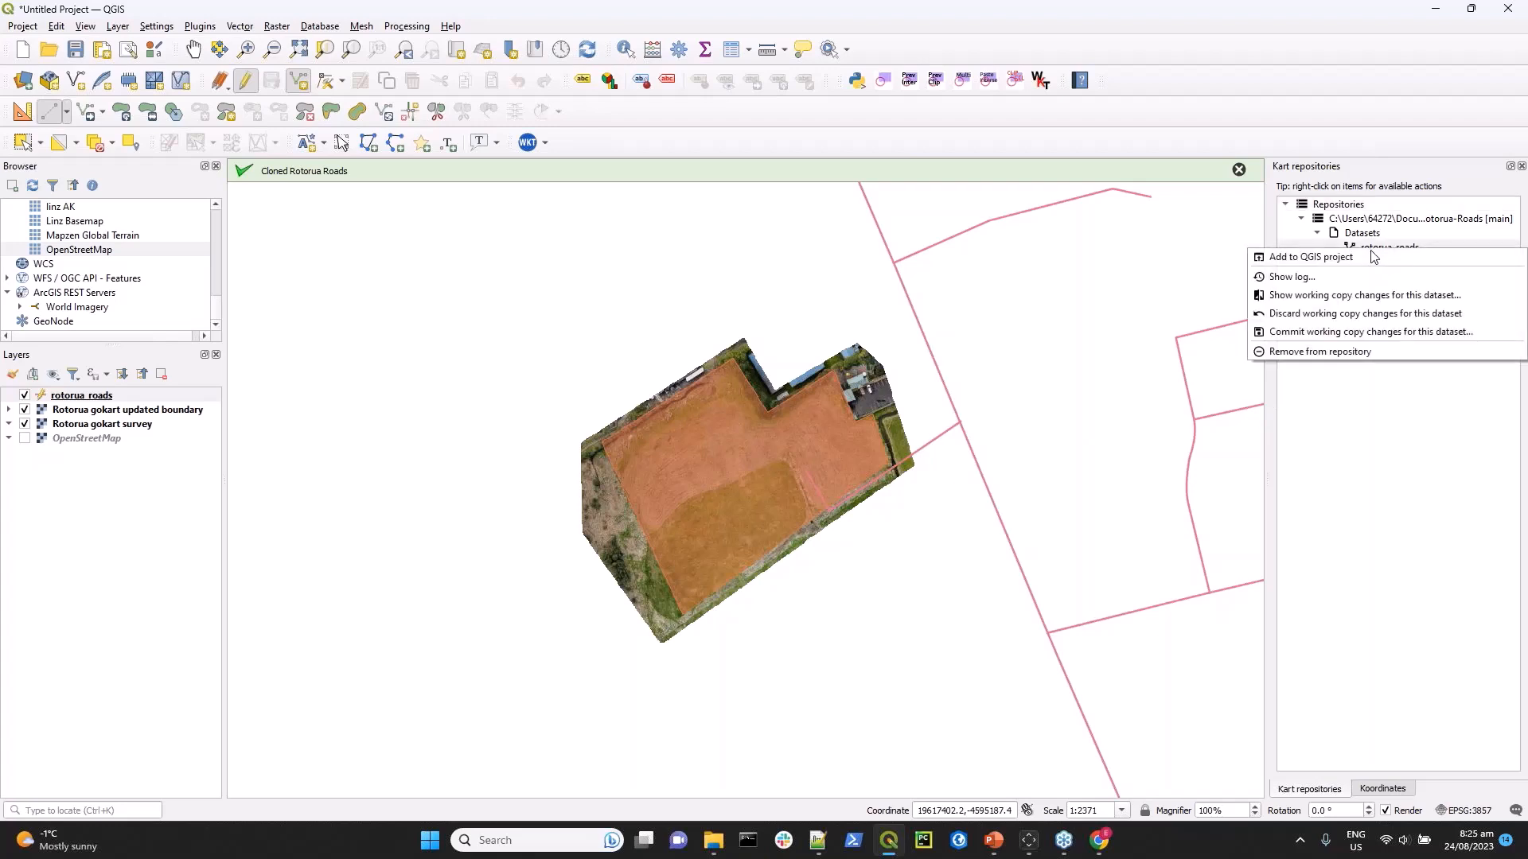
click(1351, 333)
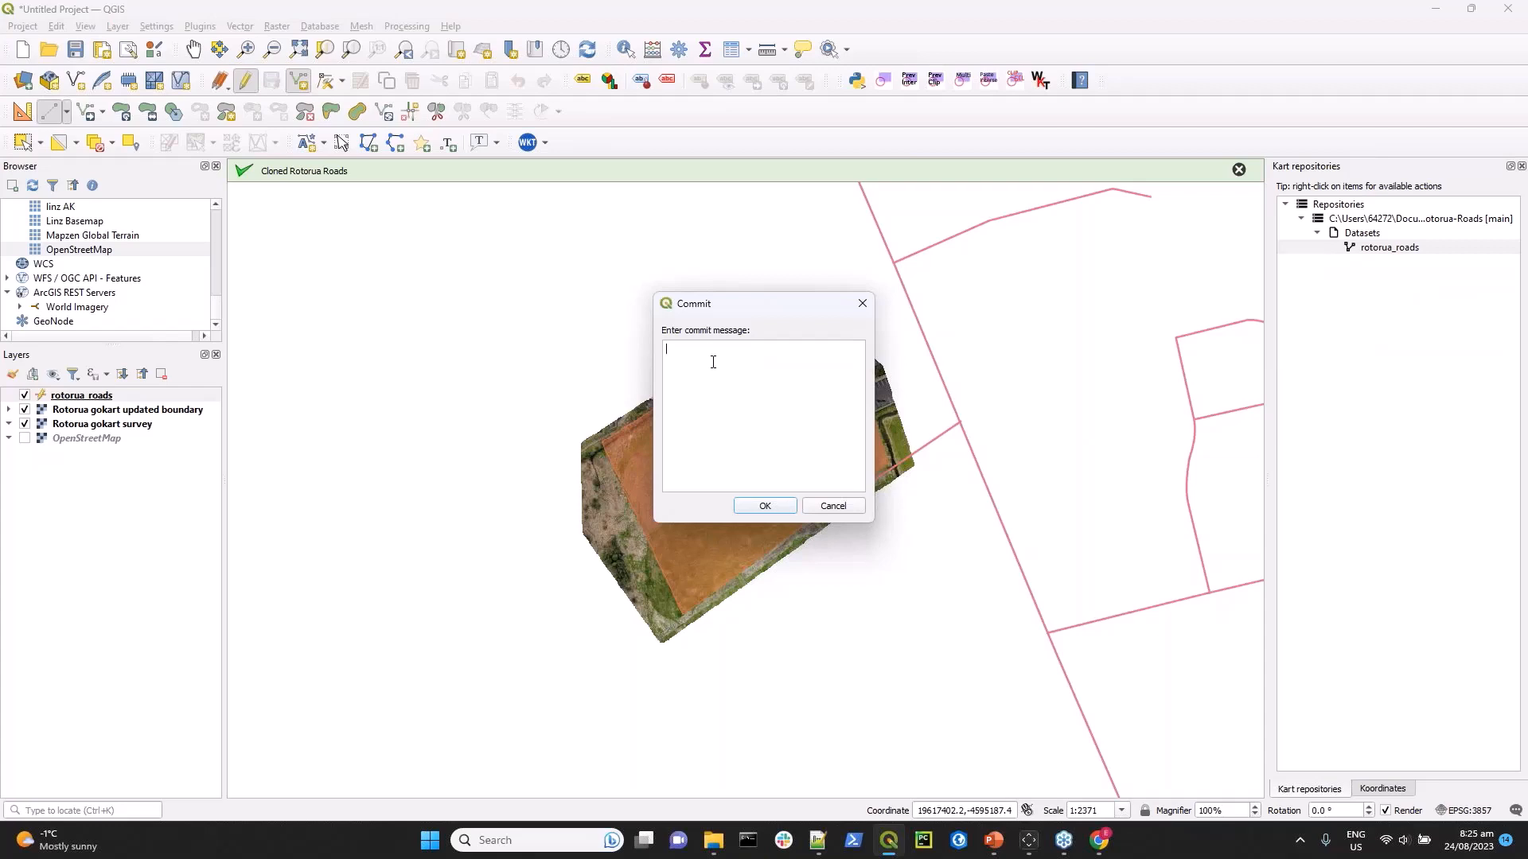
text(Ne)
text(Driveway)
click(765, 506)
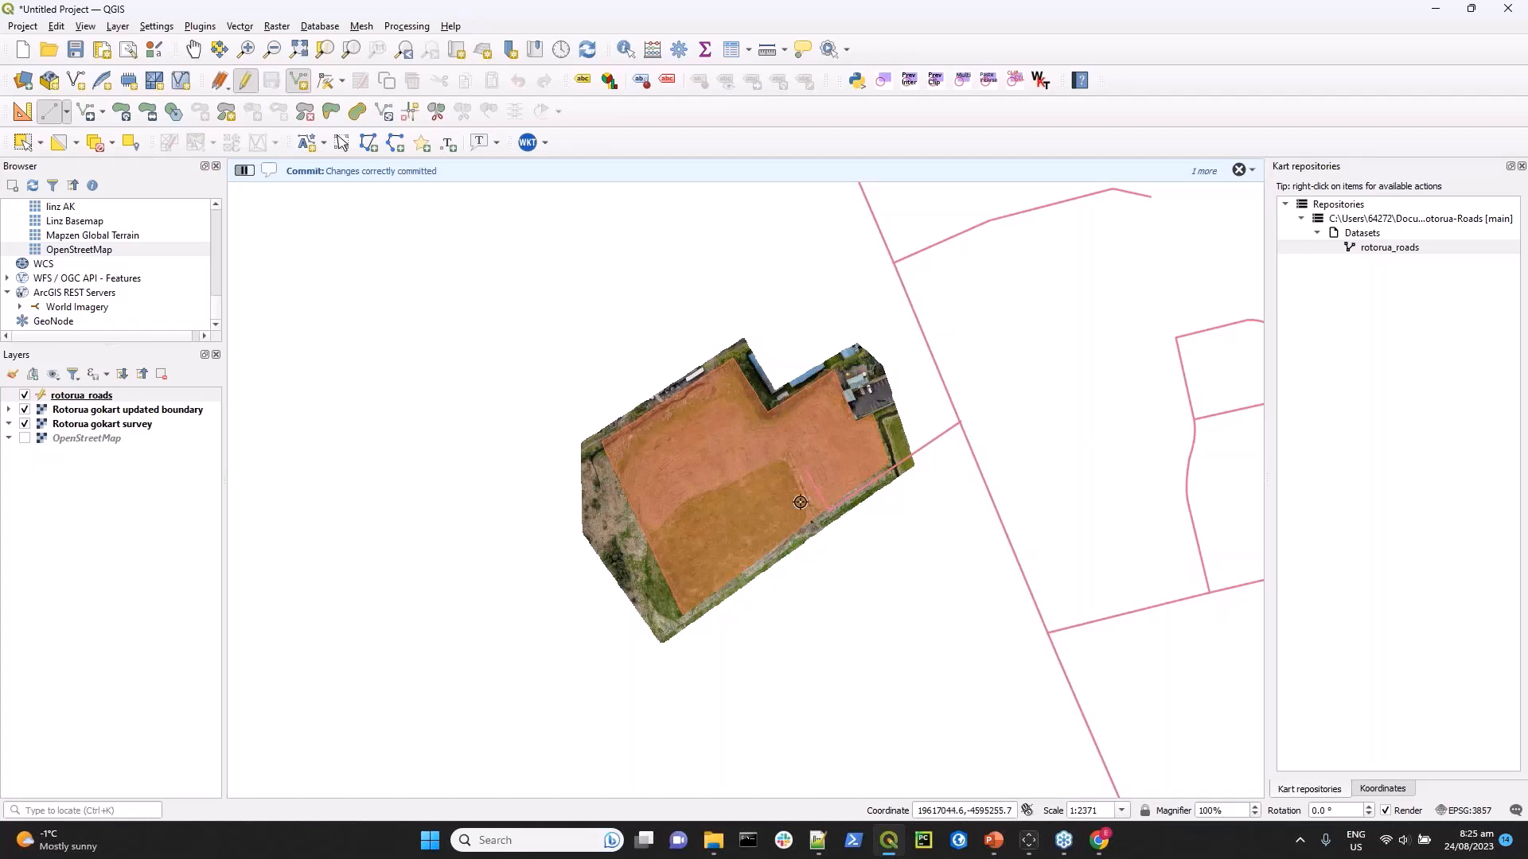
Open the Rotorua-Roads repository log and examine the attribute and geometry changes introduced by the "New Driveway" commit.
right_click(1350, 219)
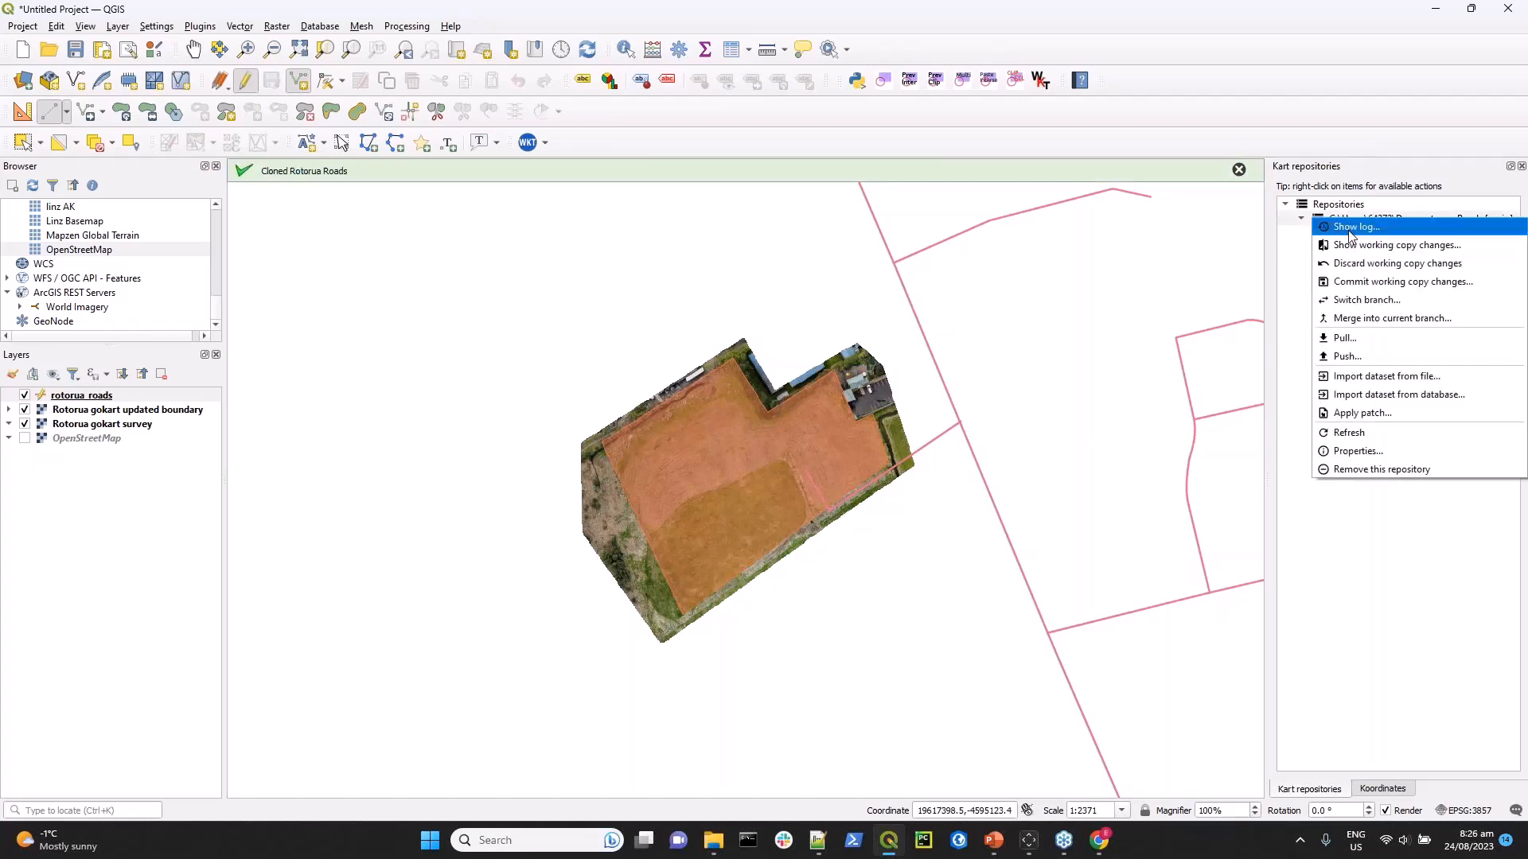
click(1352, 227)
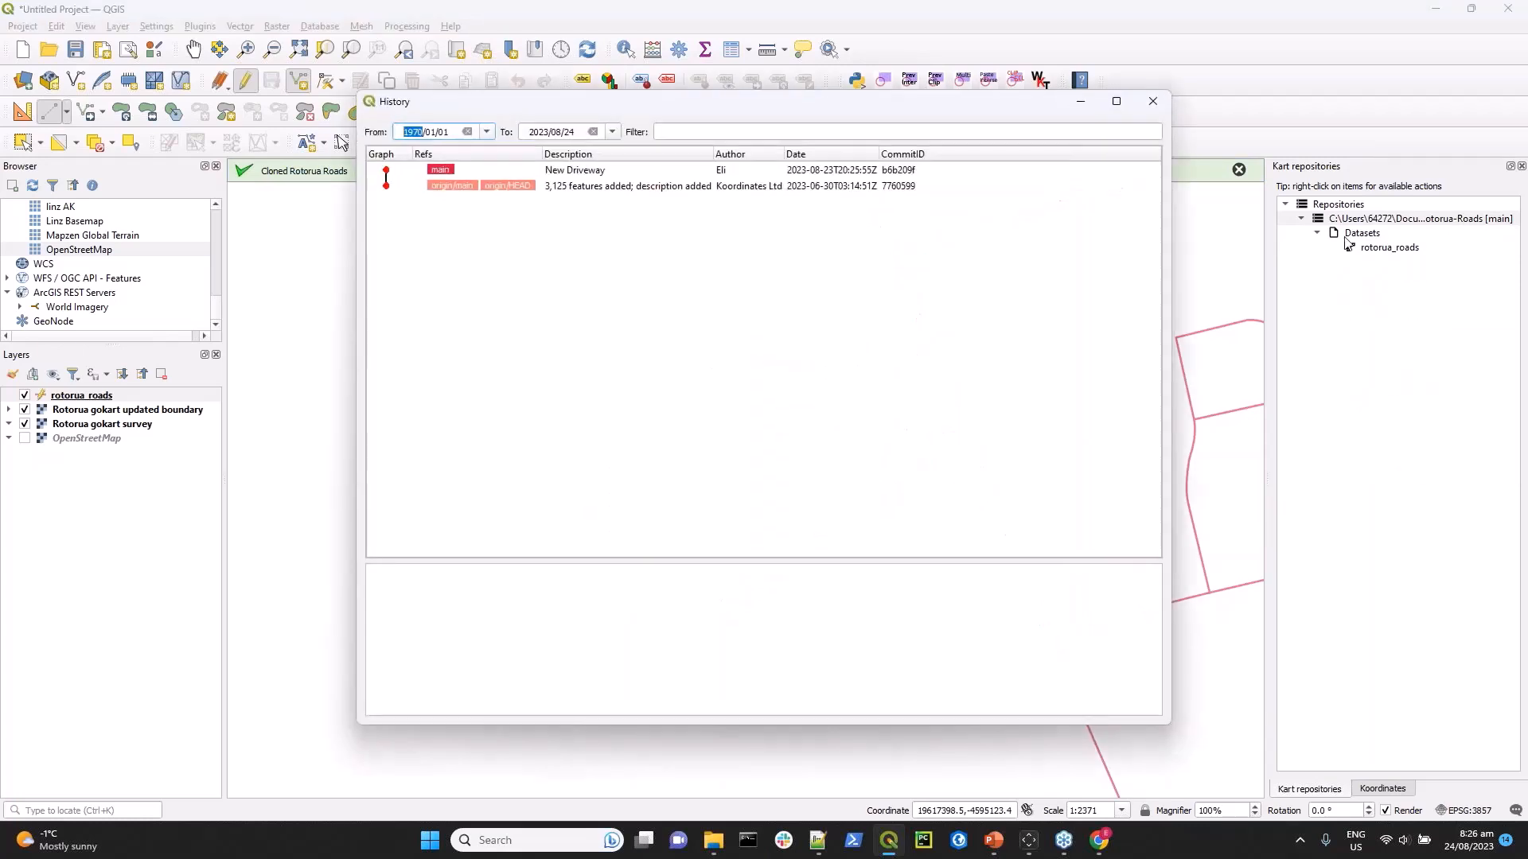
click(444, 171)
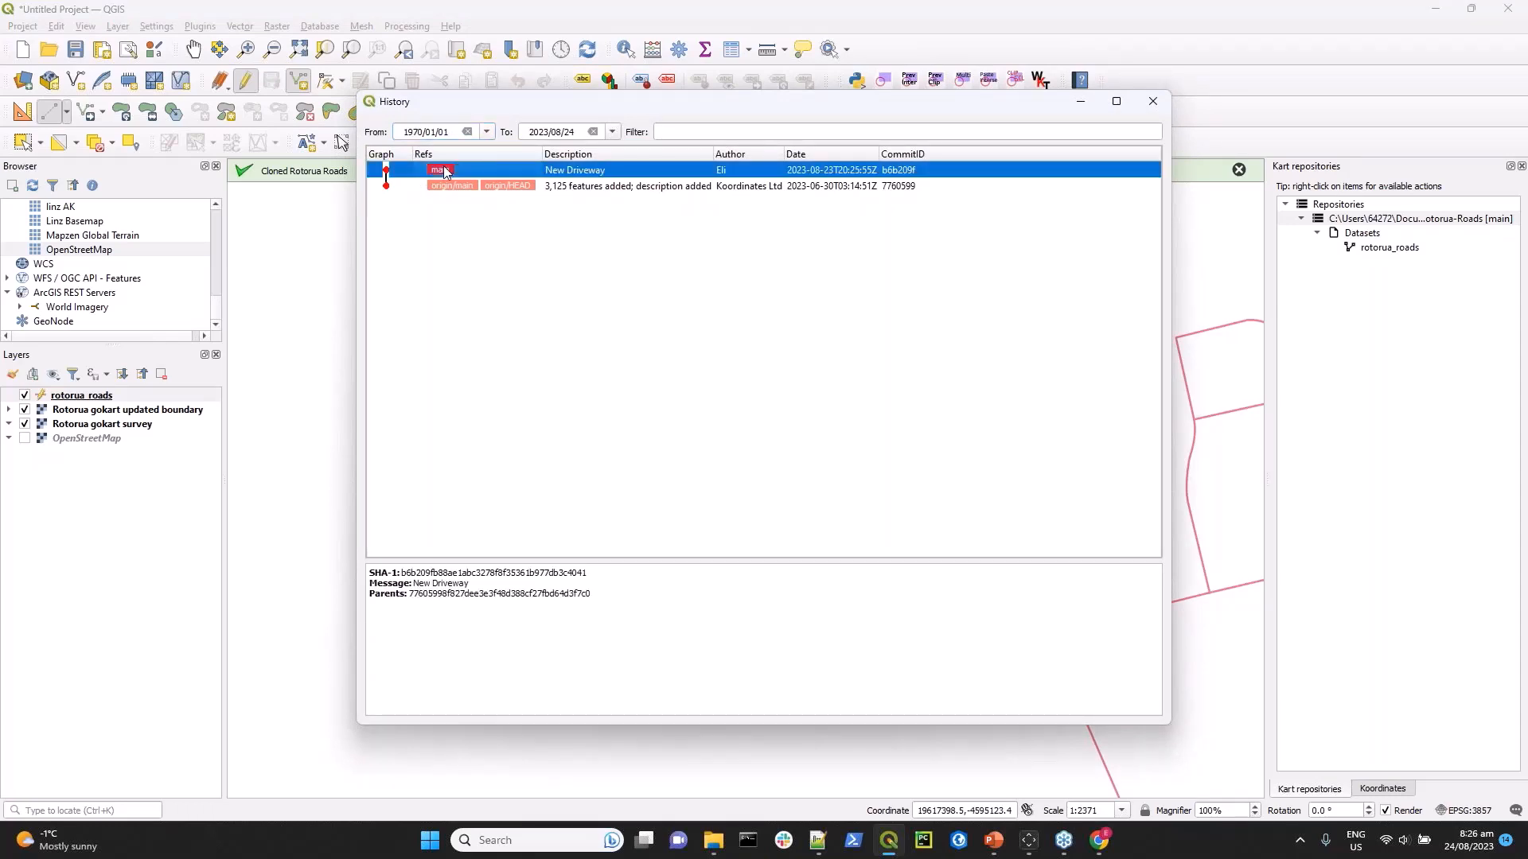
right_click(445, 172)
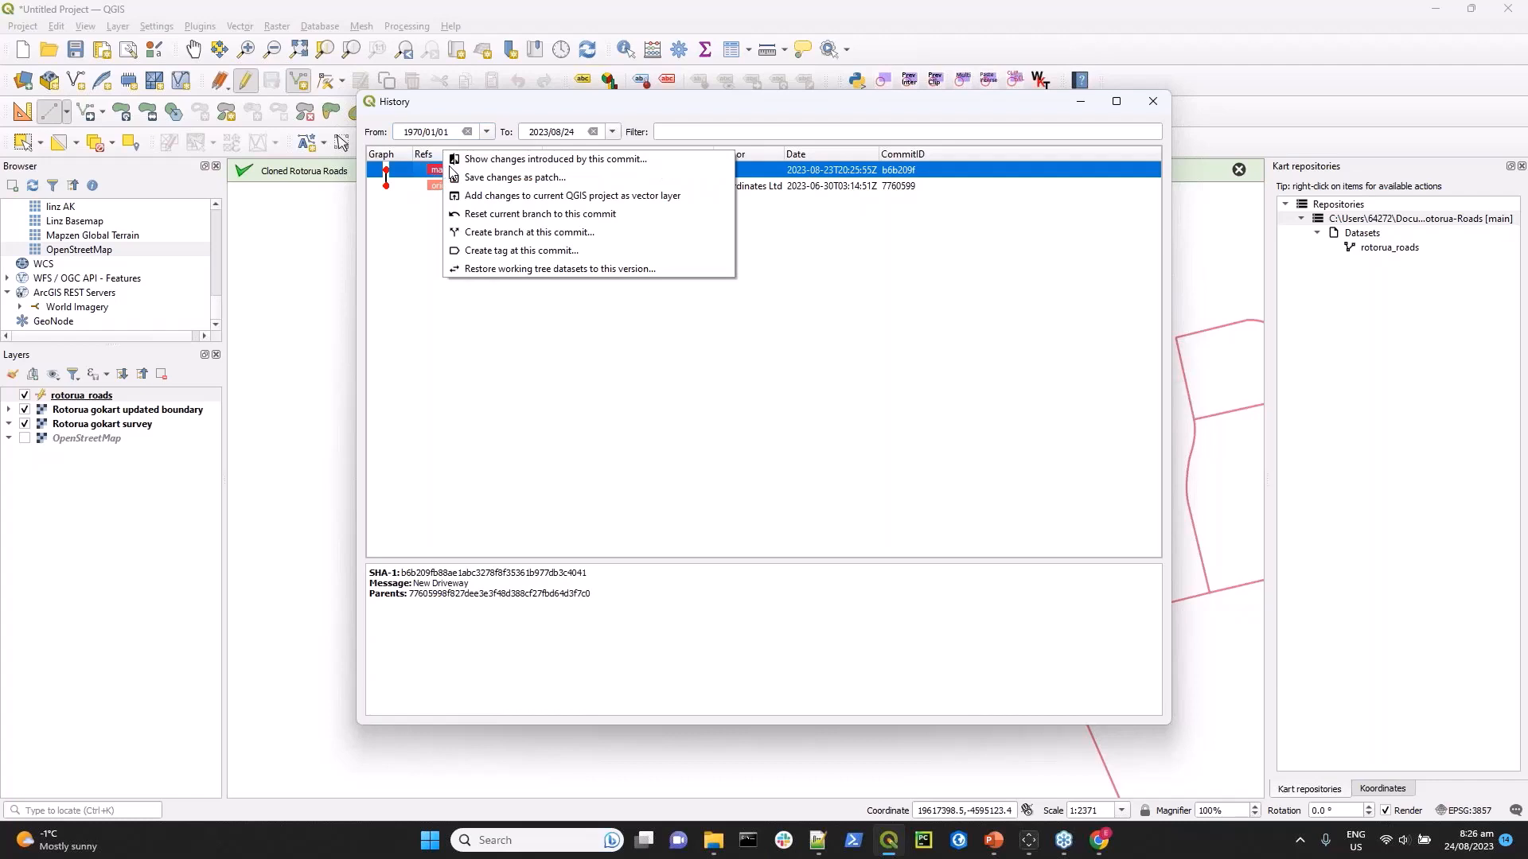
click(518, 160)
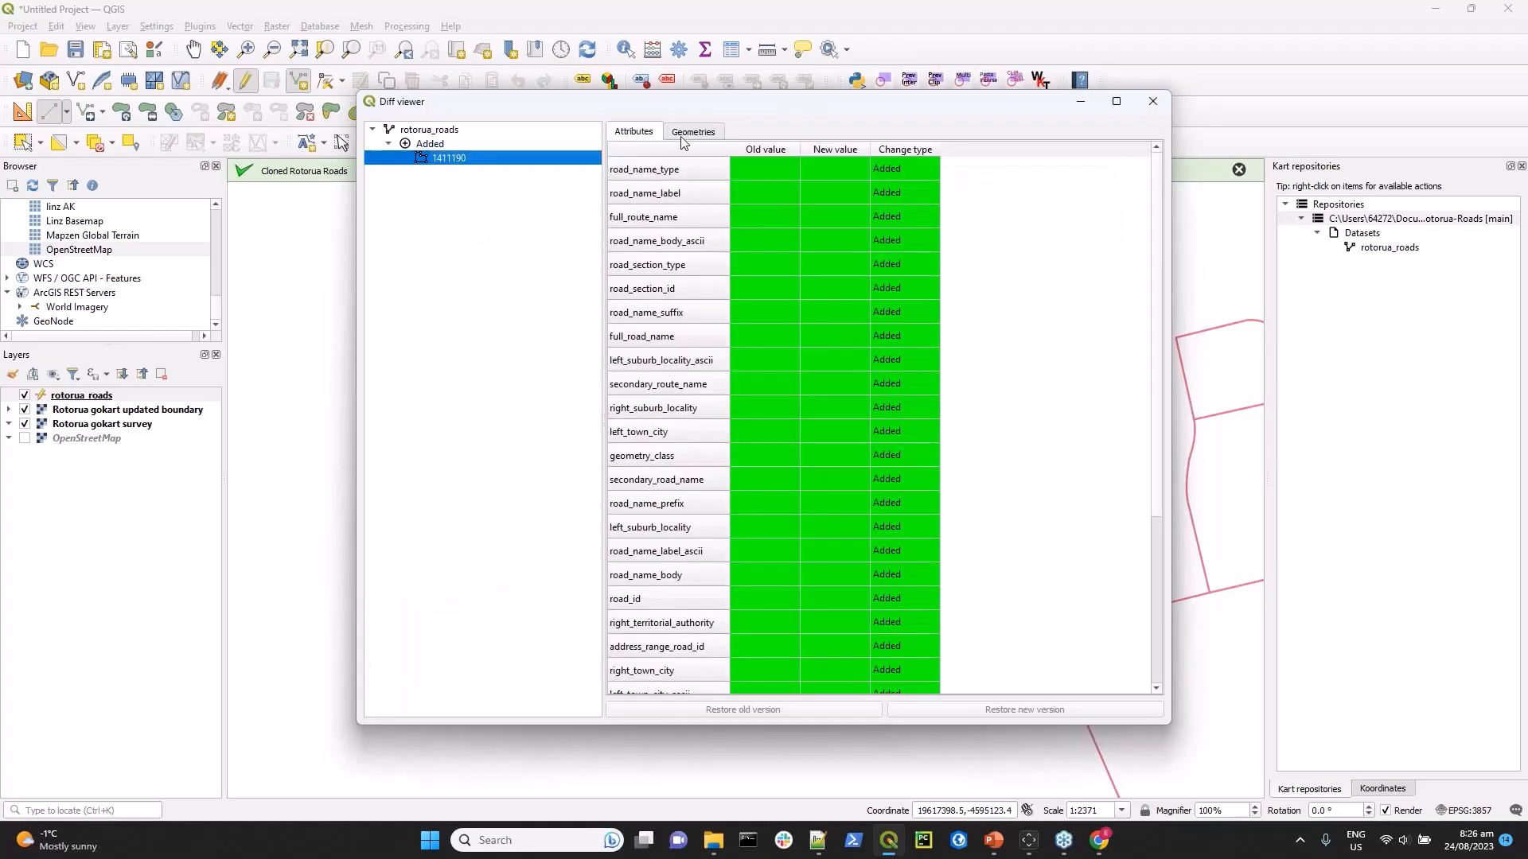
click(694, 133)
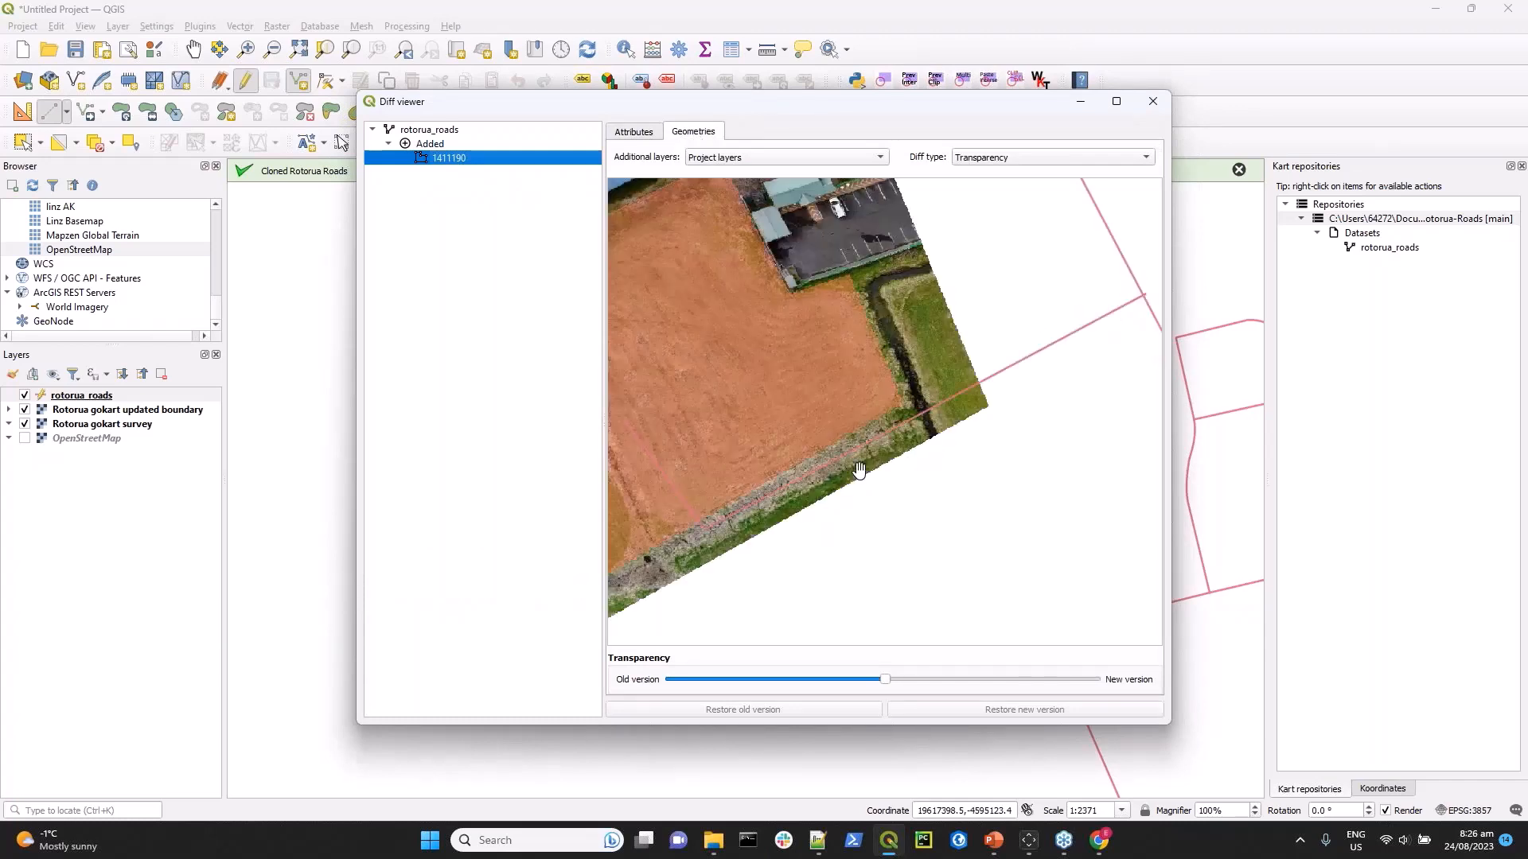
scroll(860, 469, down, 1)
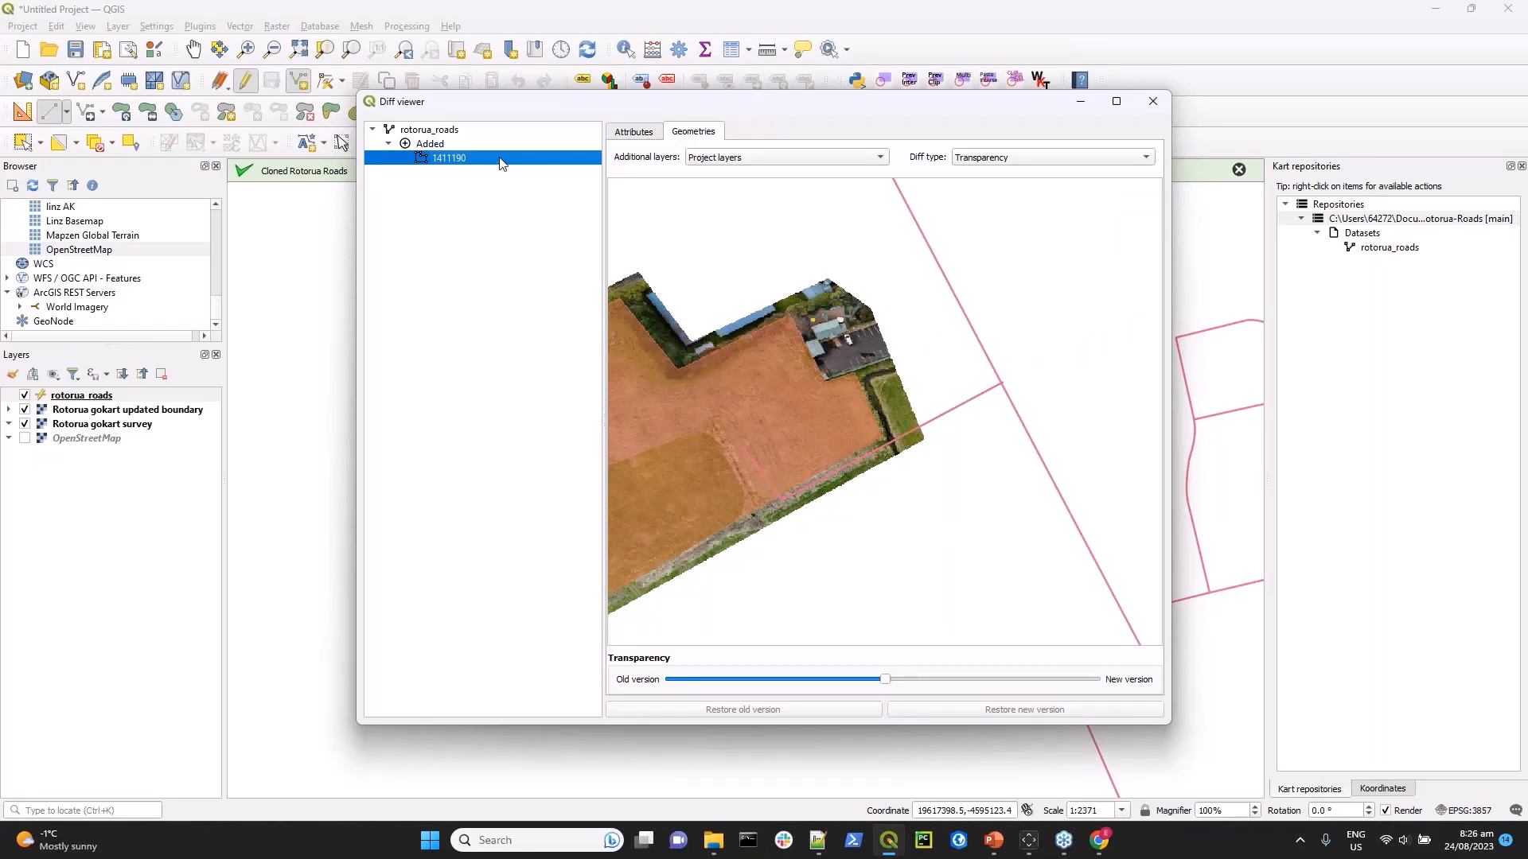
click(1154, 102)
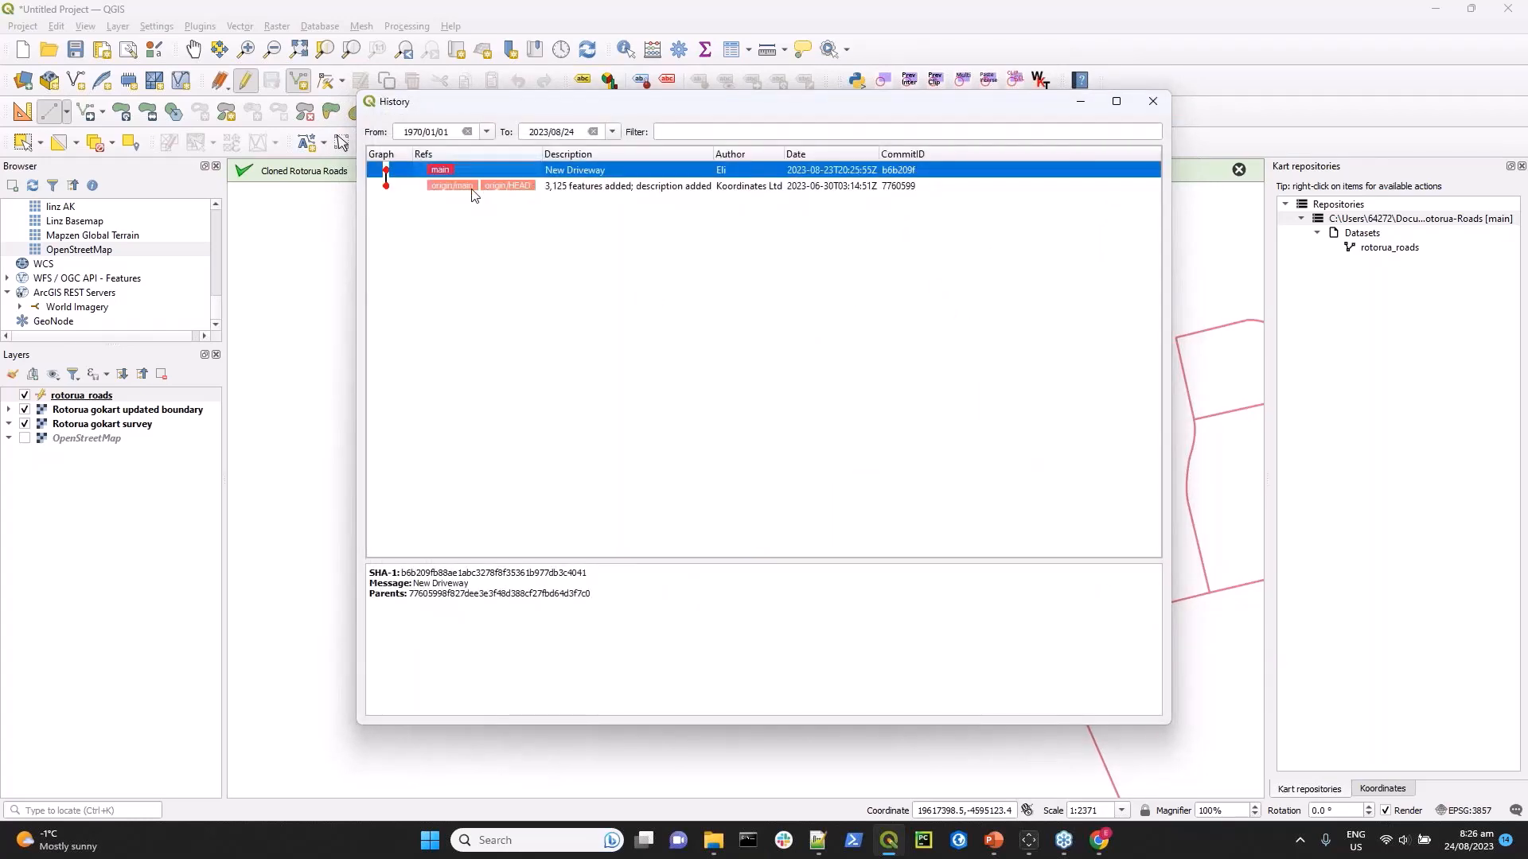
Review the actions available for the origin/main commit in the repository history, and close the history.
click(475, 189)
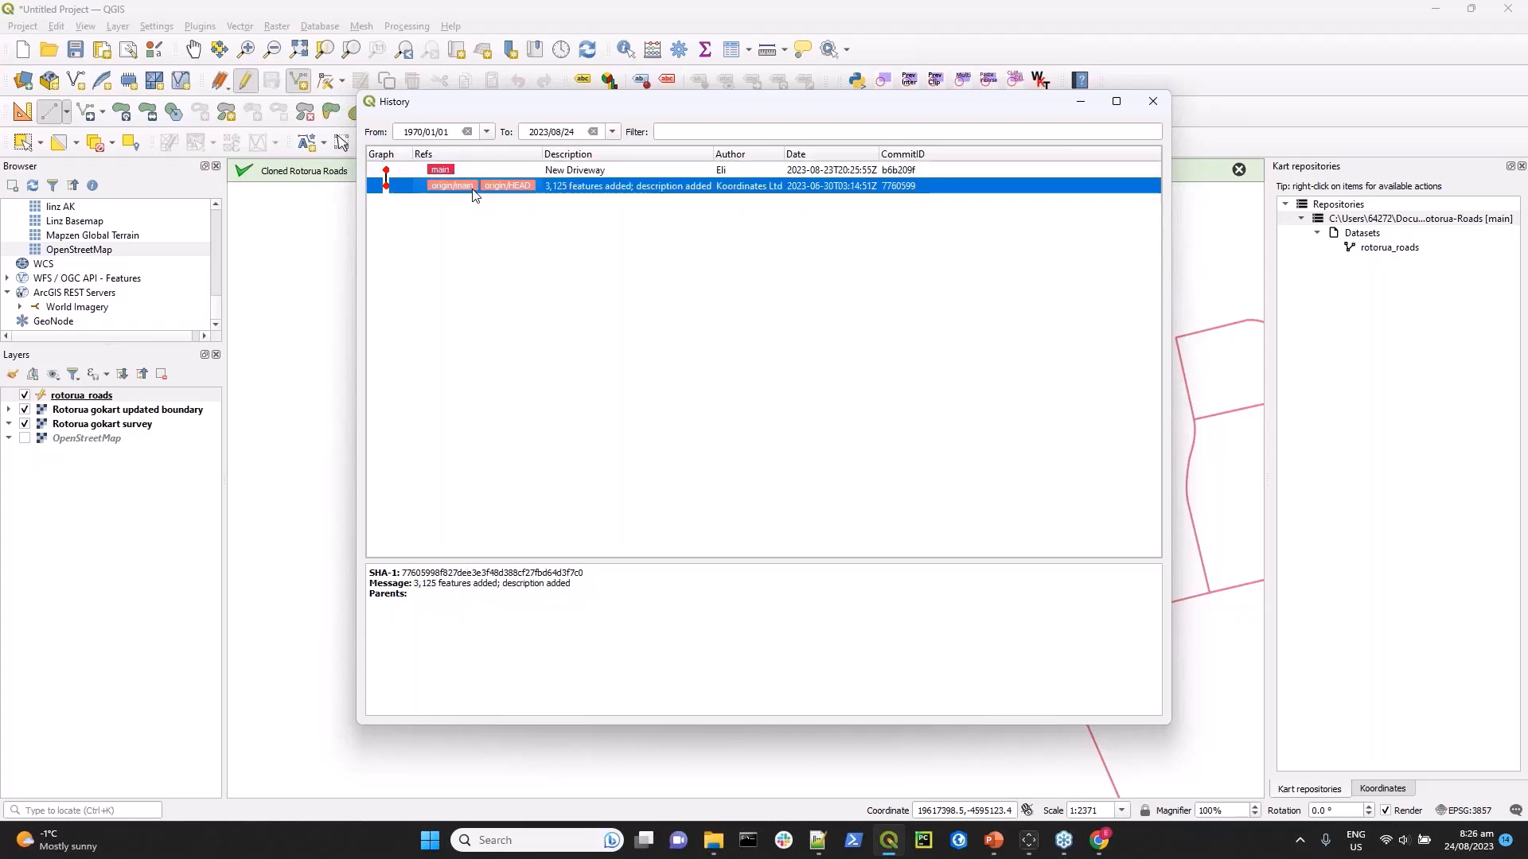
right_click(475, 194)
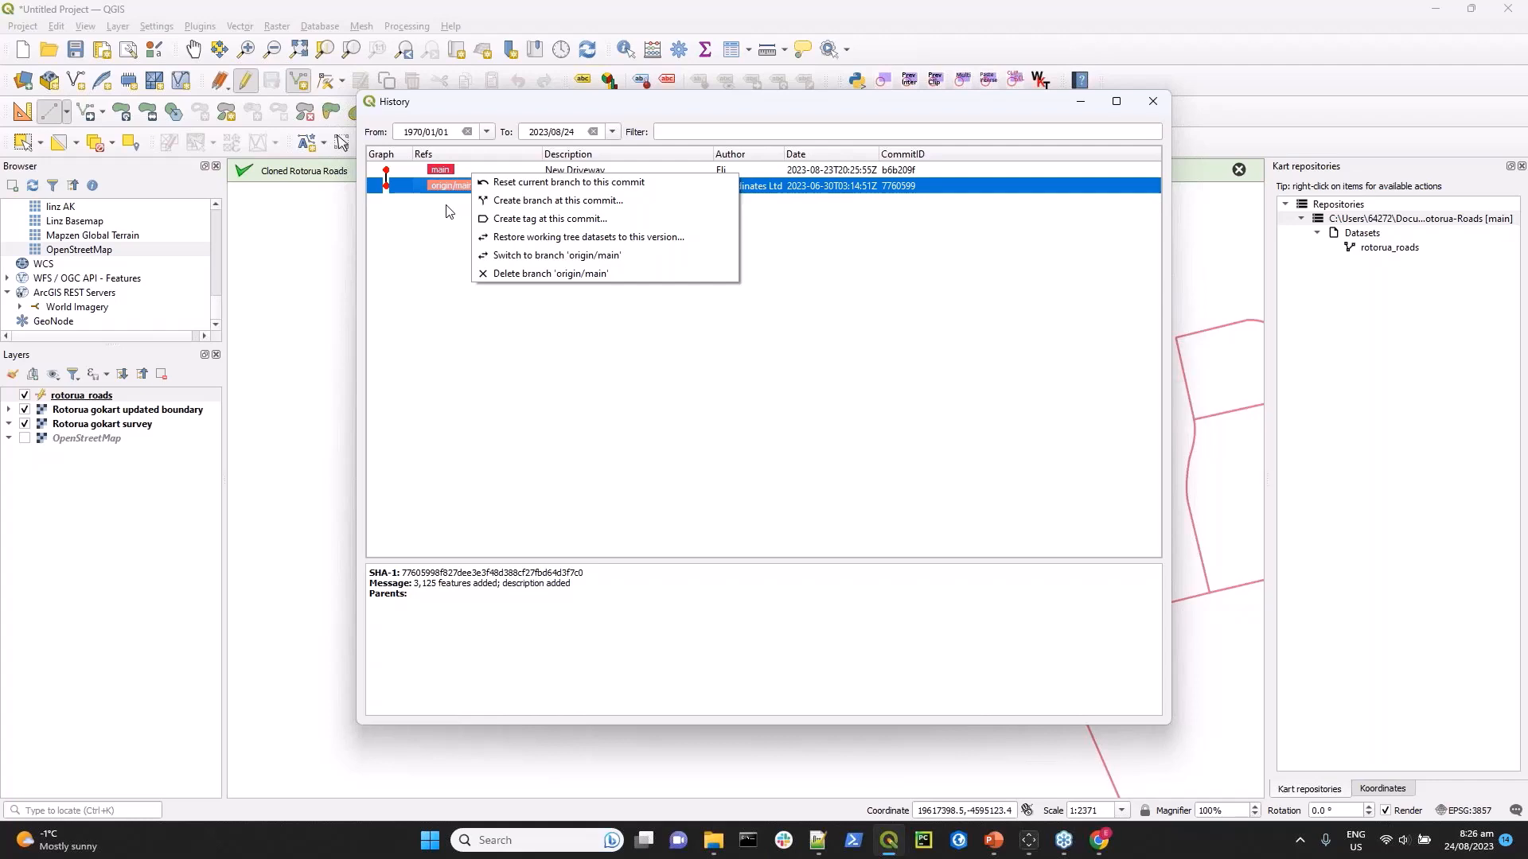
click(448, 210)
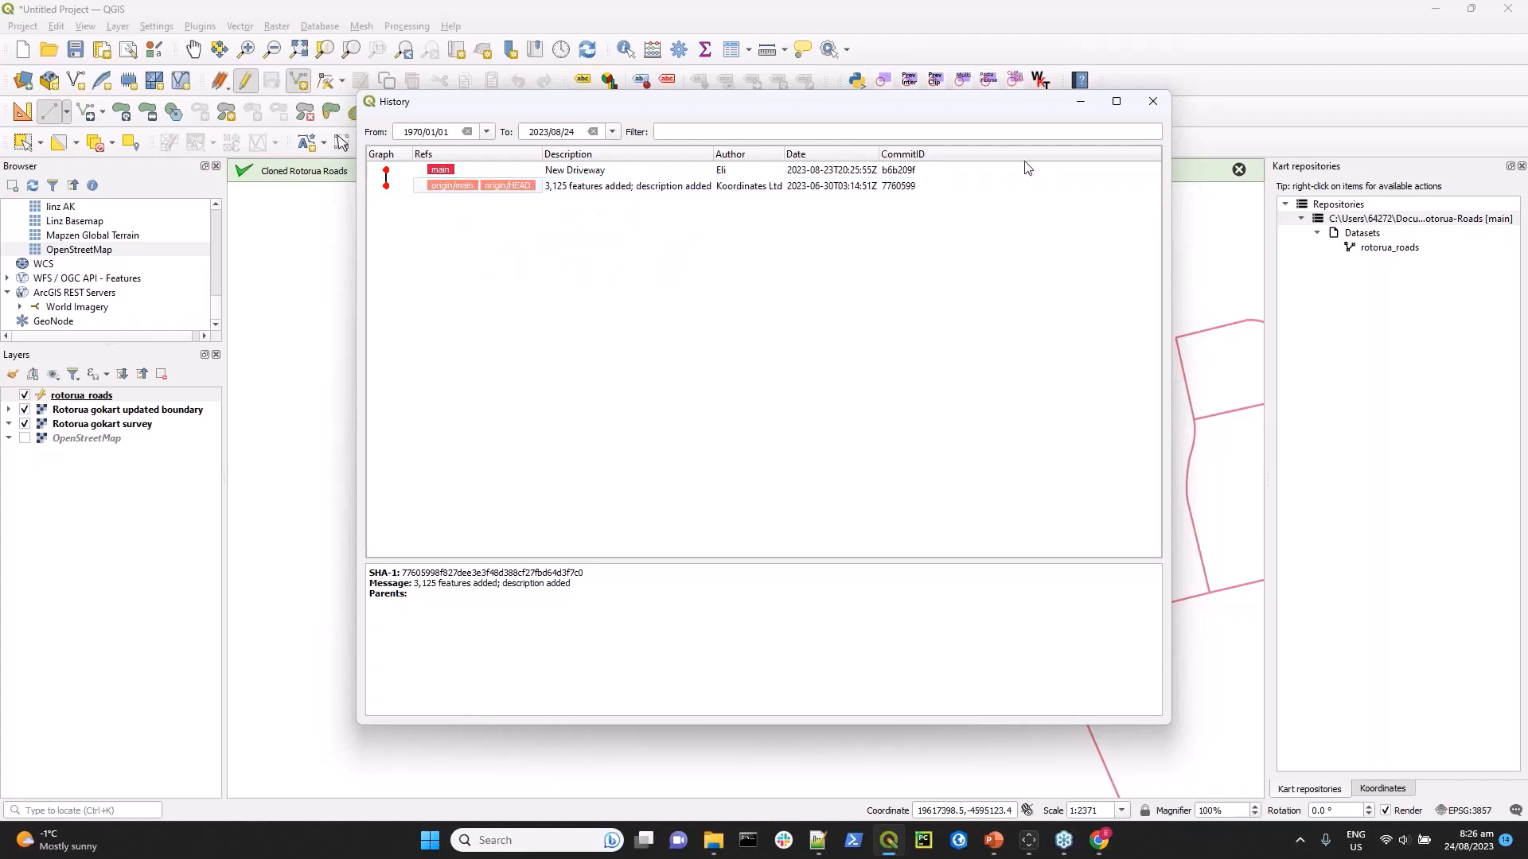
click(1153, 102)
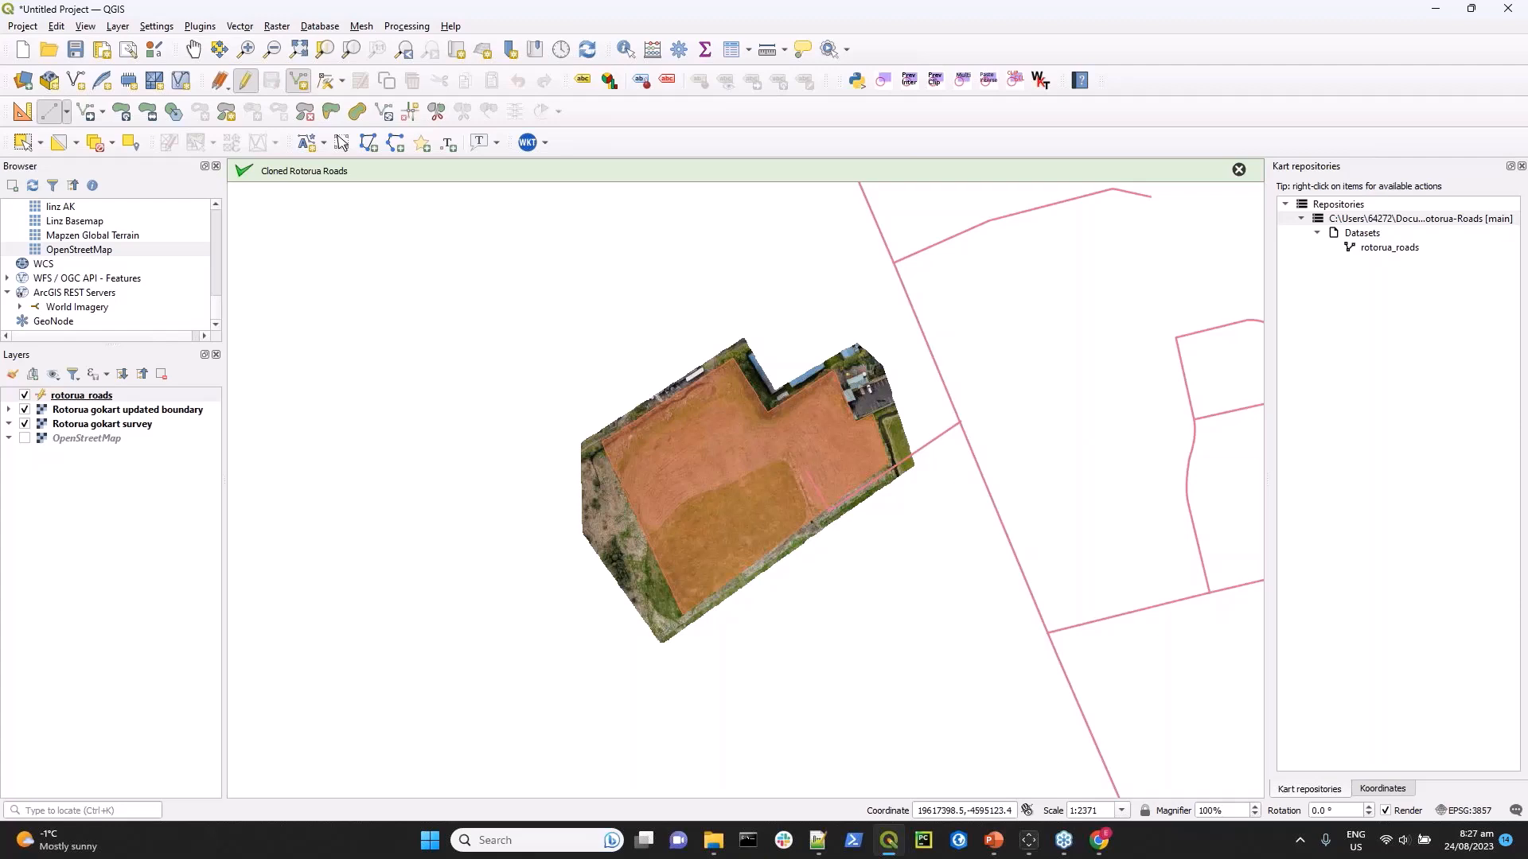
Switch to Chrome, view the Manage Data page of the Koordinates demo site, and return to QGIS.
click(1102, 852)
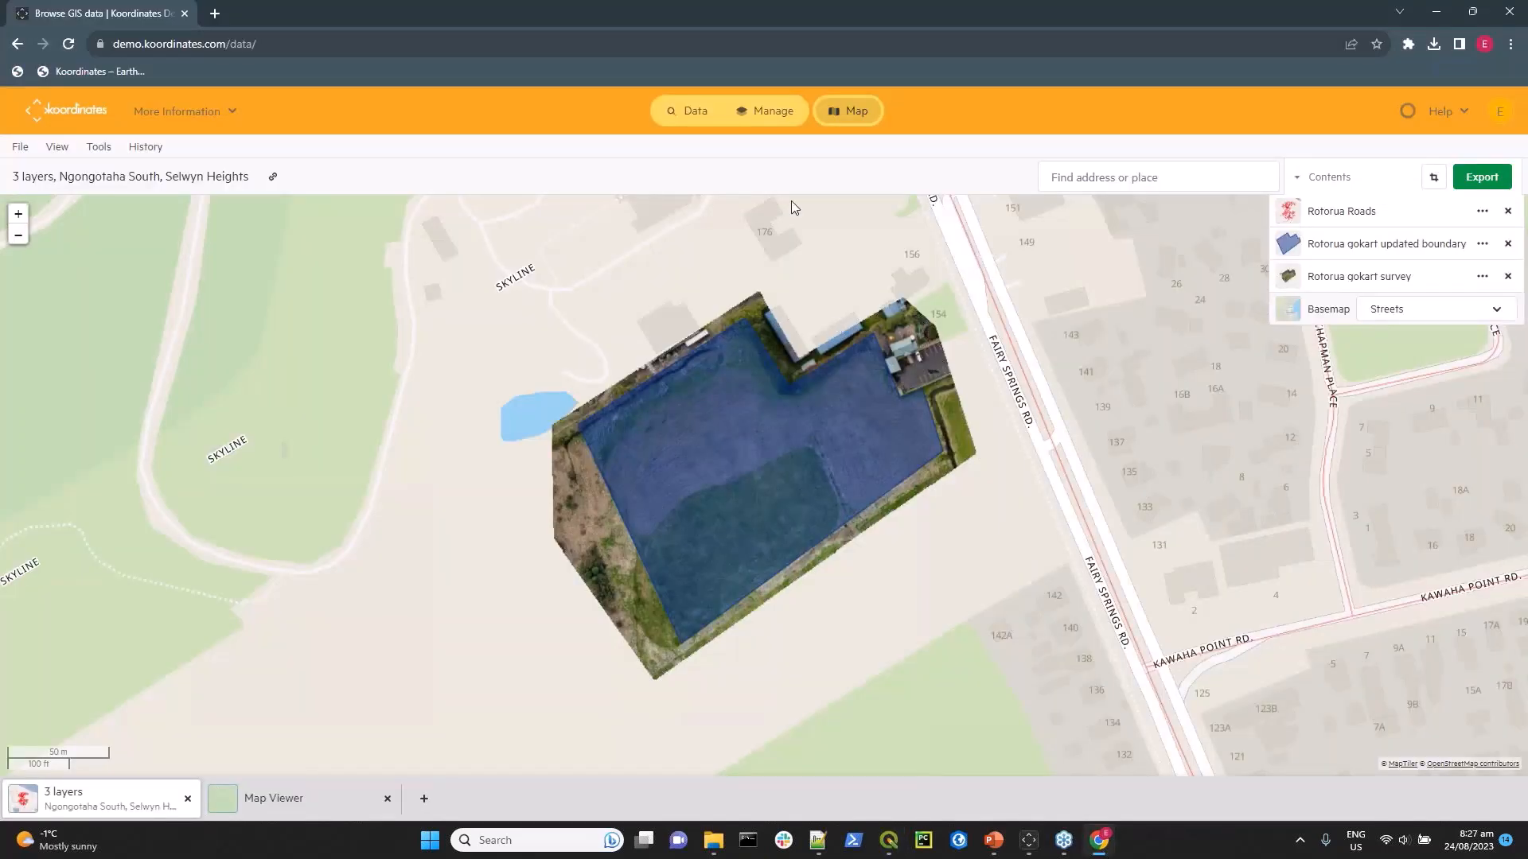
click(768, 118)
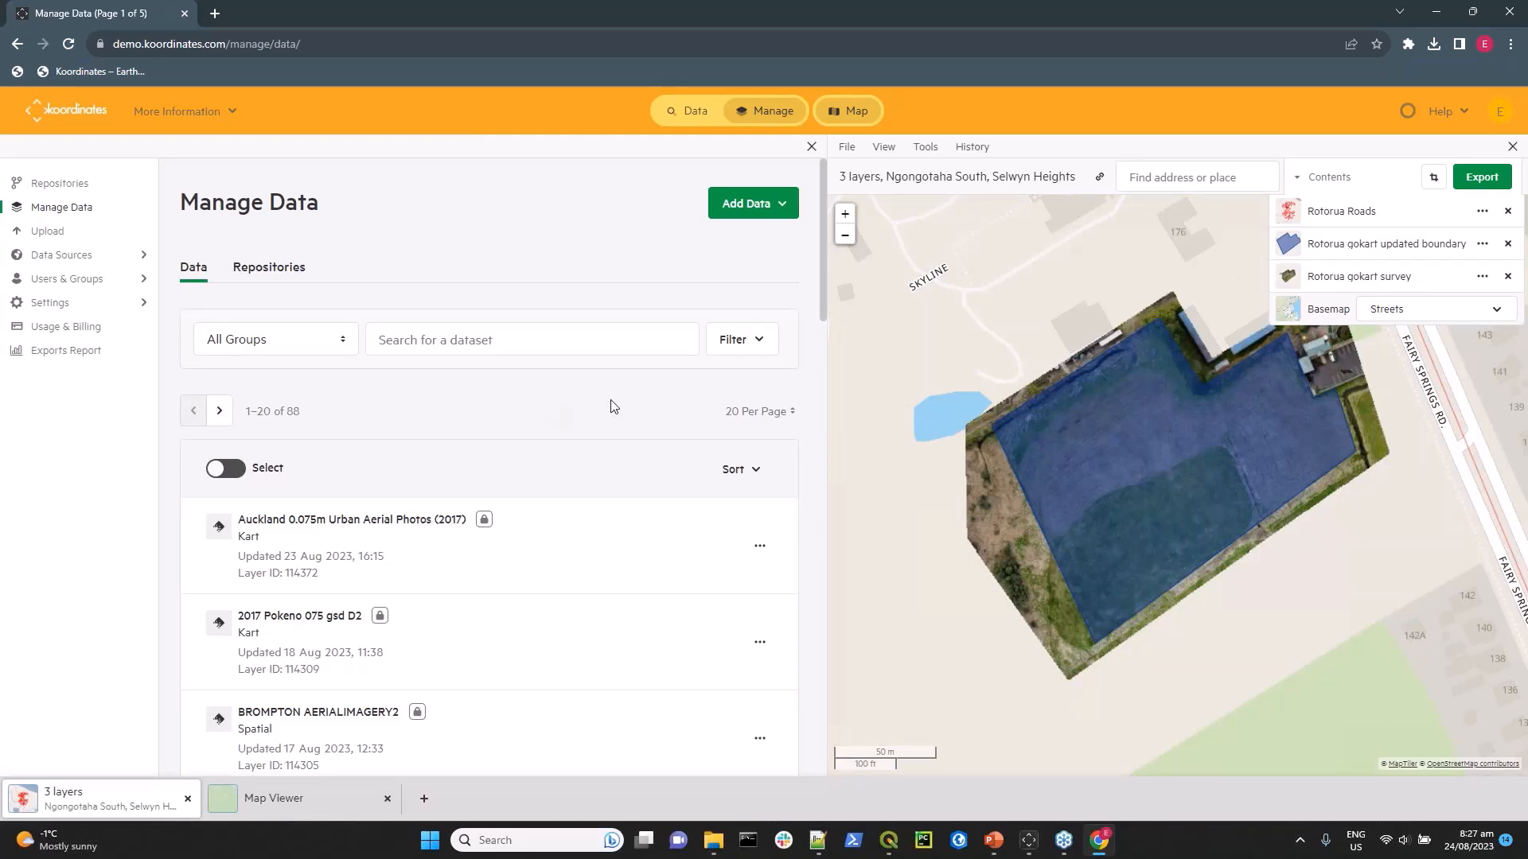
click(1101, 842)
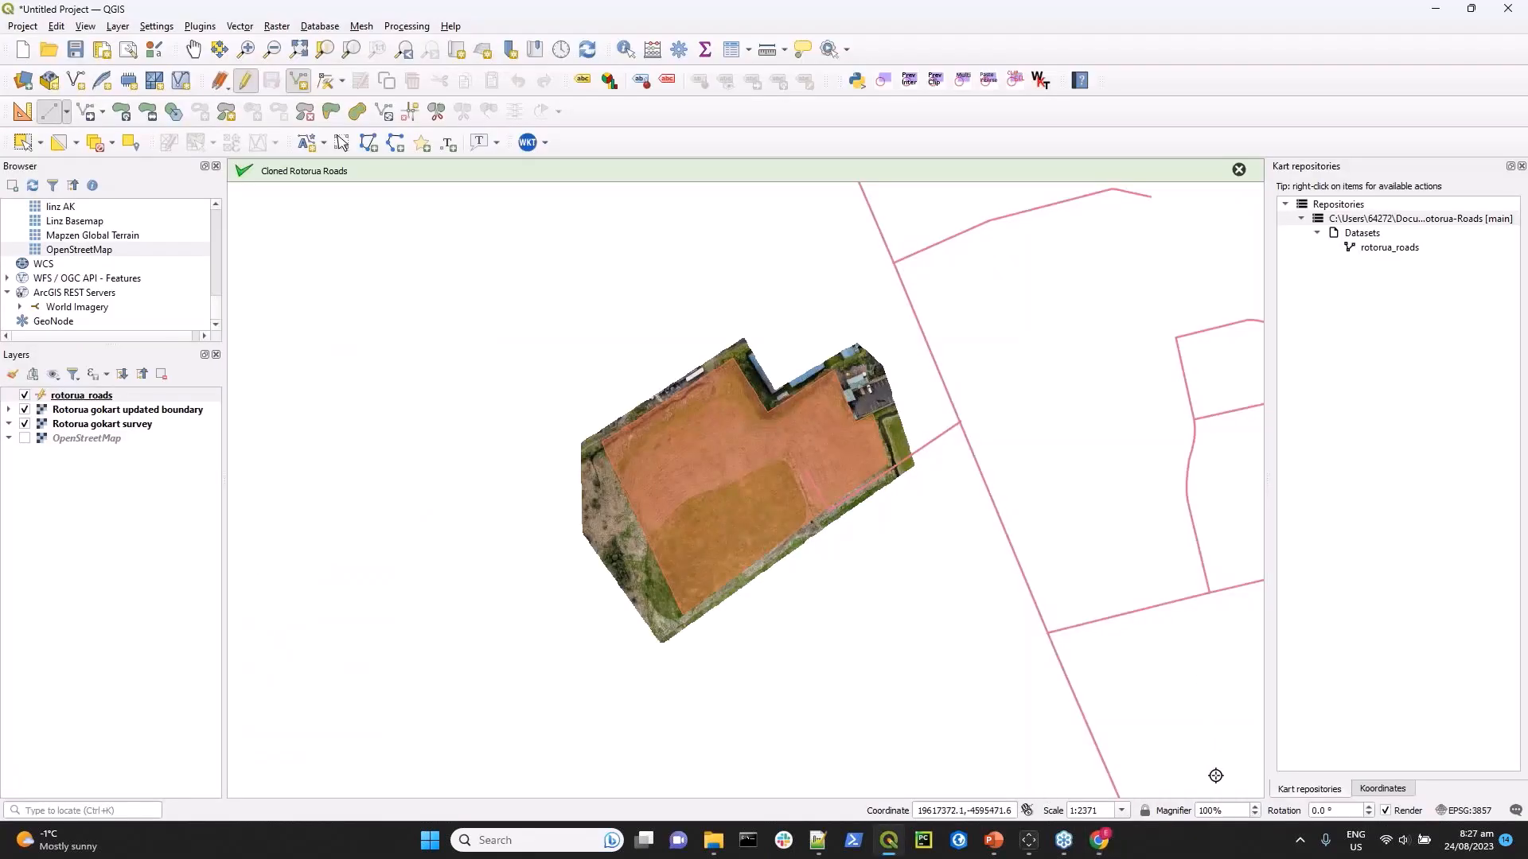
Switch to the Koordinates desktop app and widen the data browser by shrinking the map viewer.
mouse_move(1033, 842)
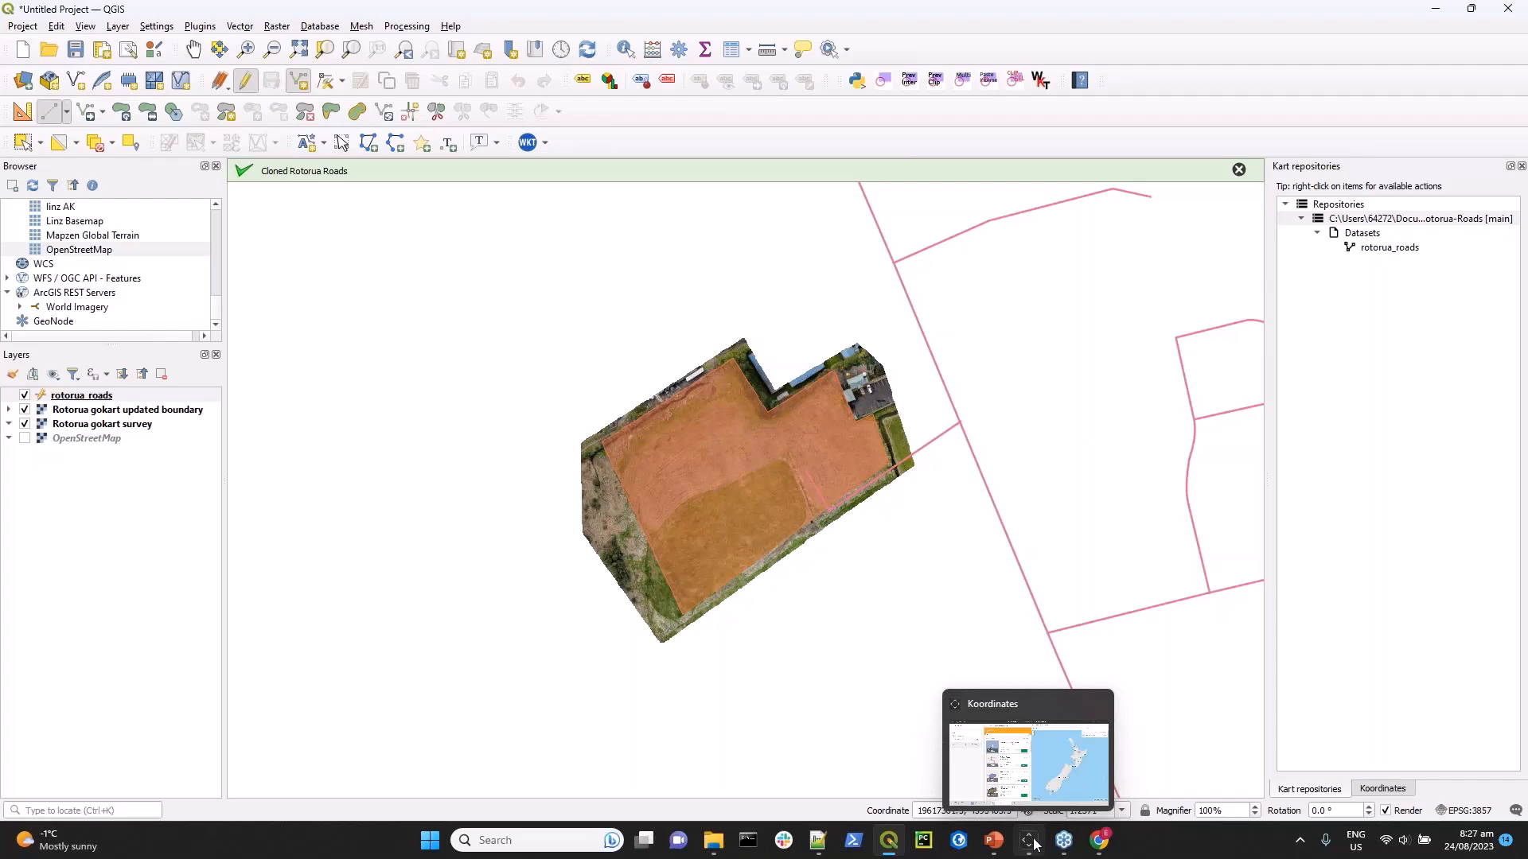
click(1033, 842)
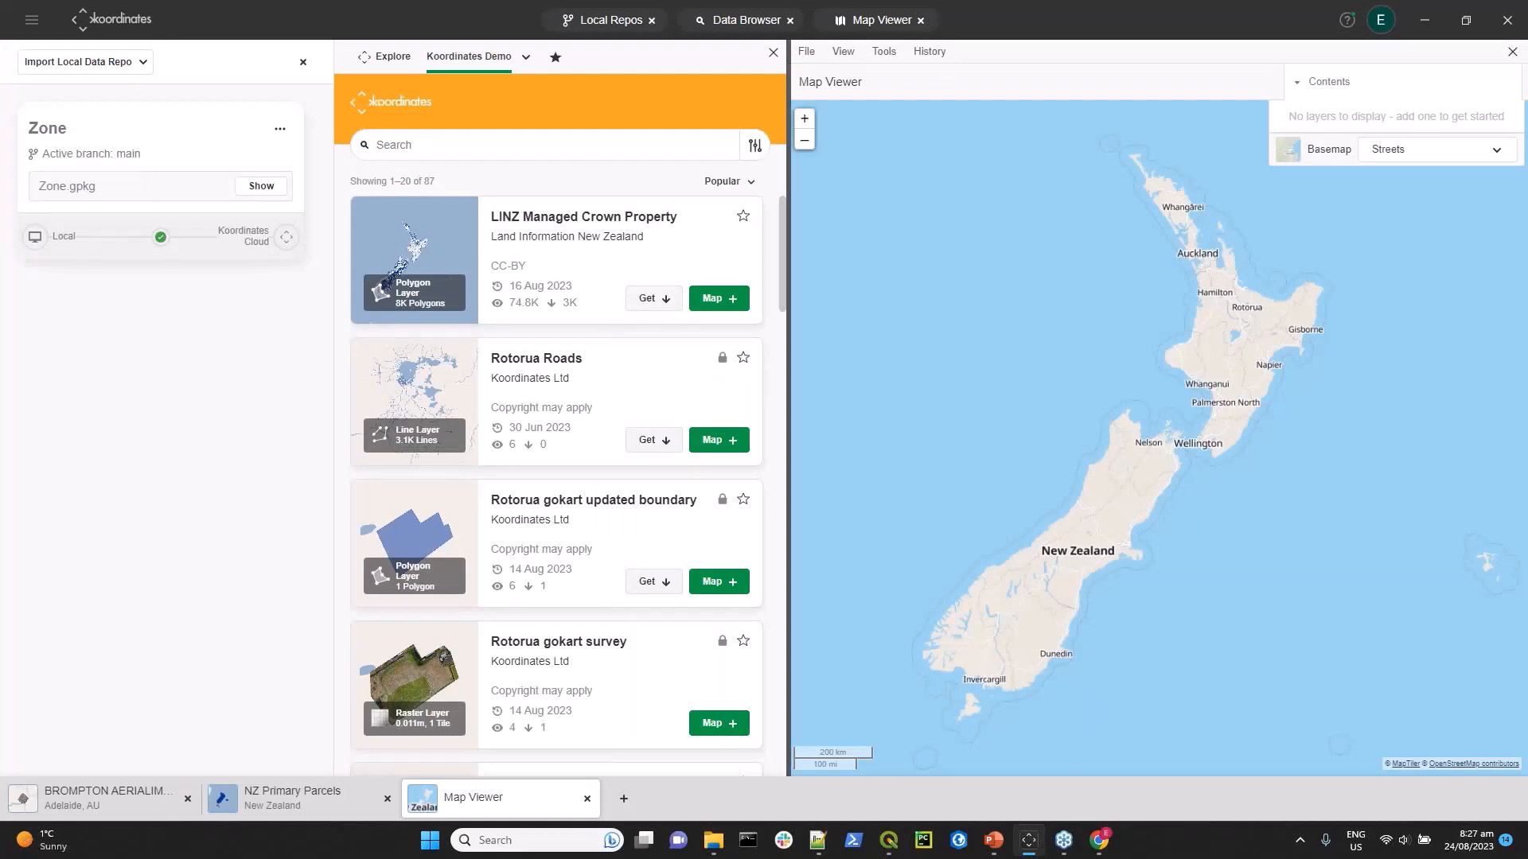
drag(788, 428, 1005, 418)
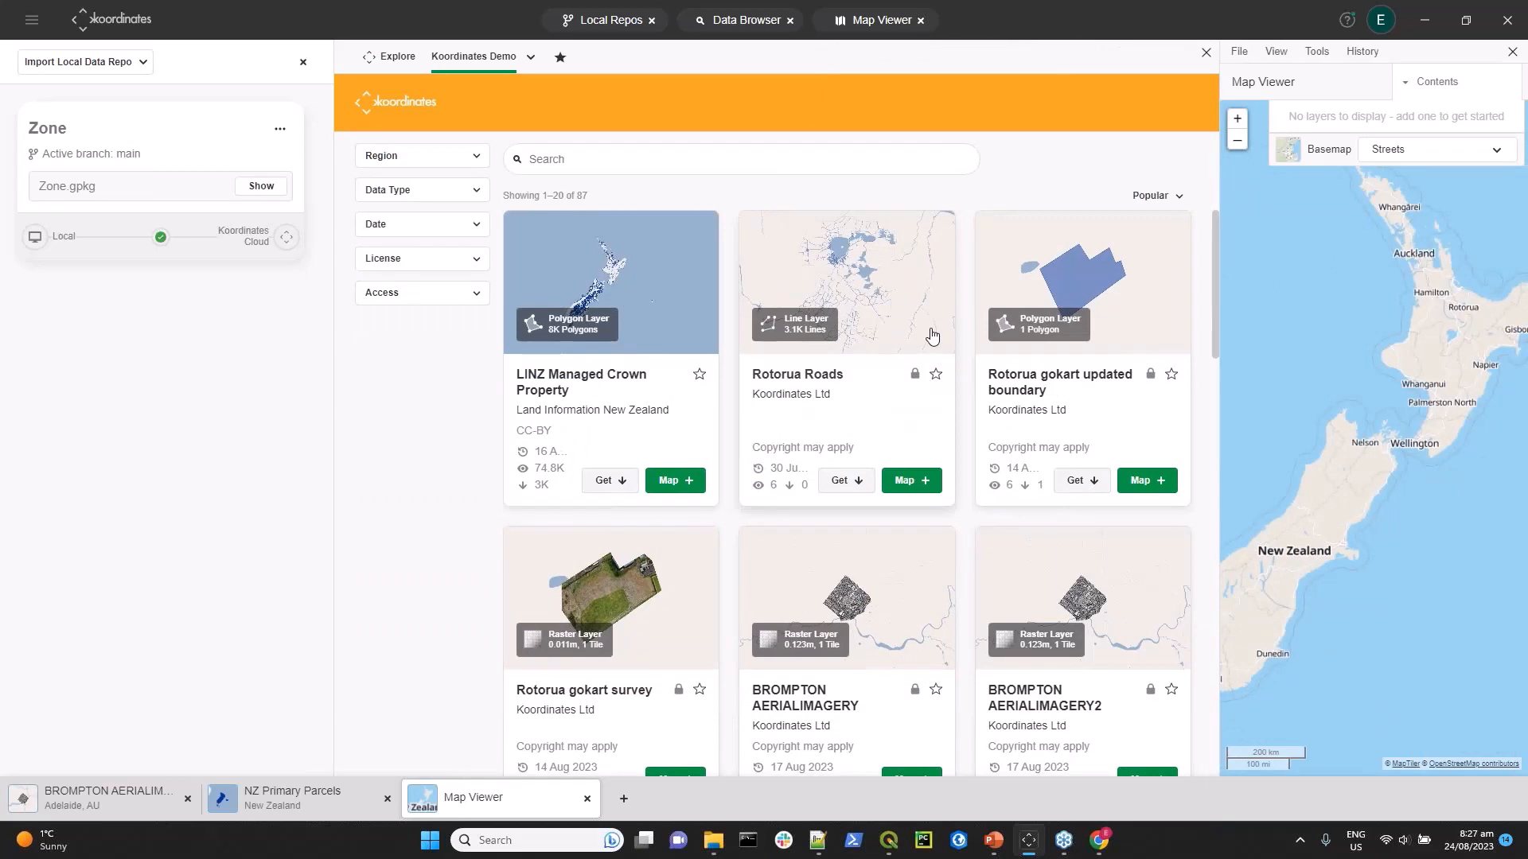
Clone the Rotorua Roads data repository to the local machine with its rectangular spatial filter removed.
click(933, 335)
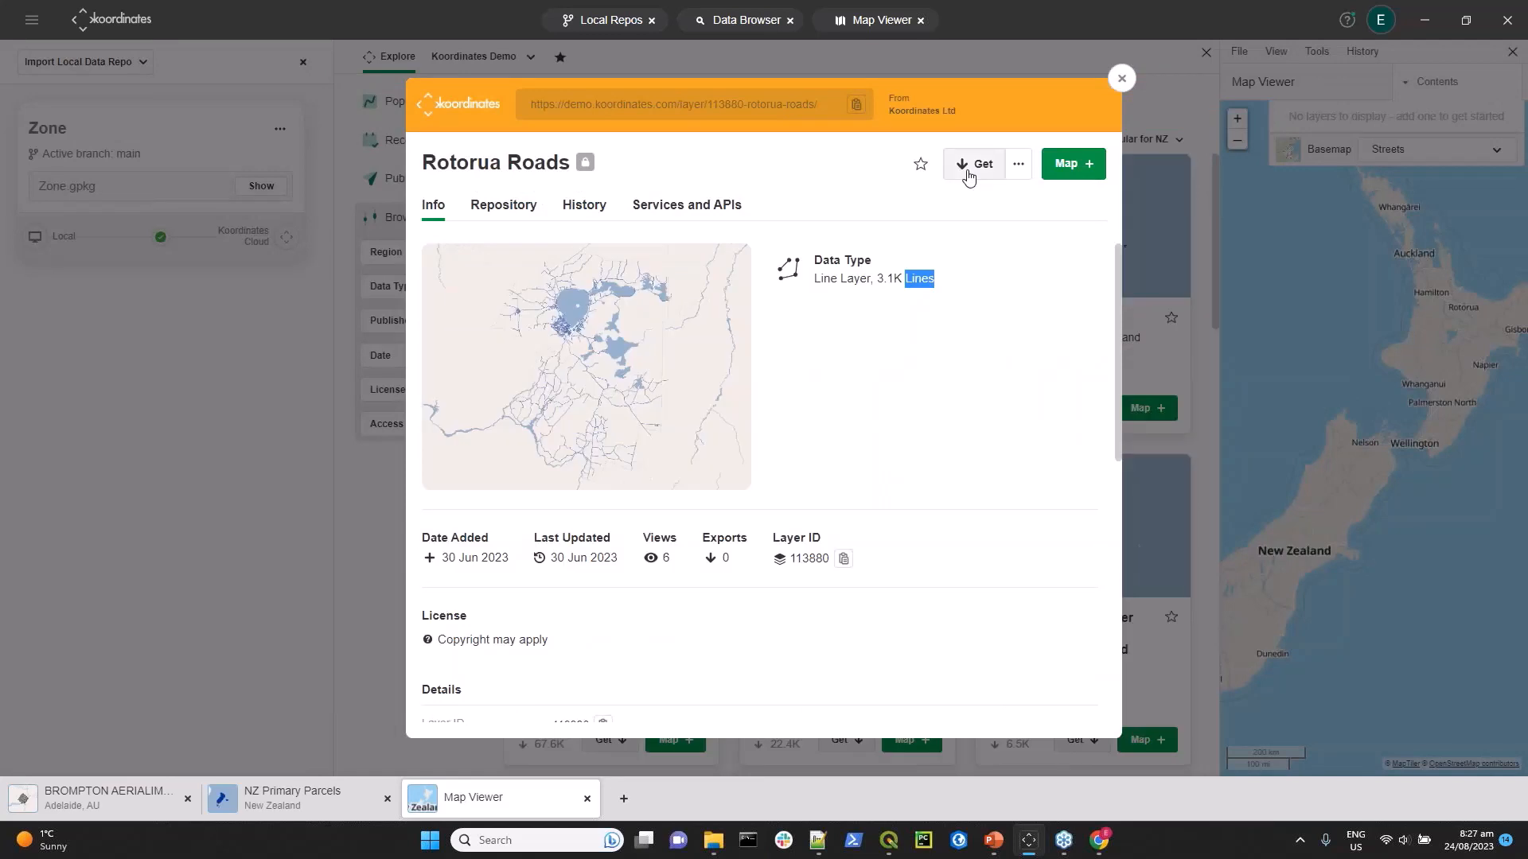
click(967, 167)
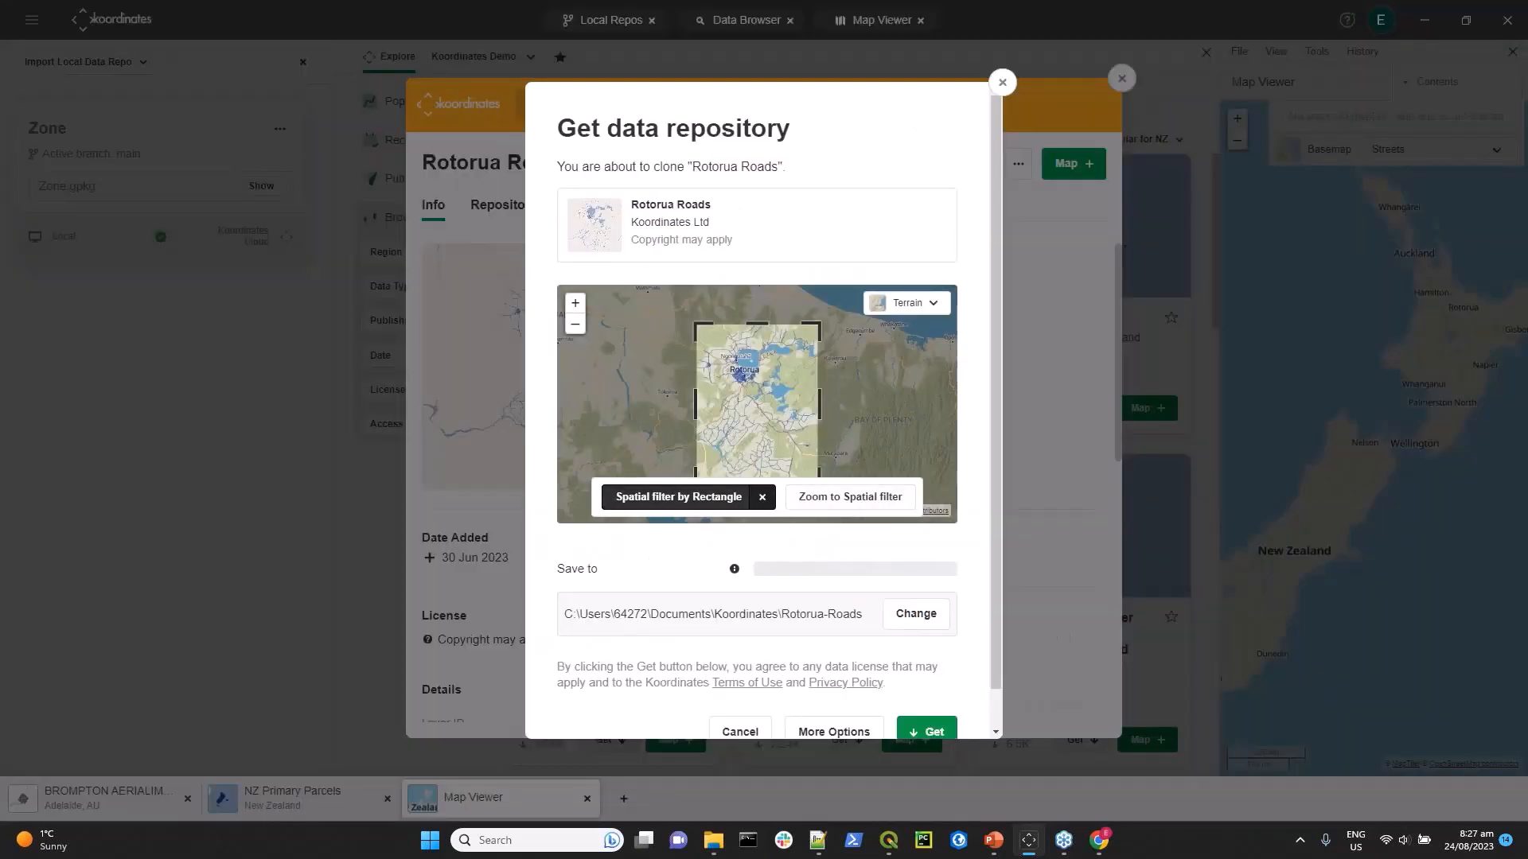
click(762, 497)
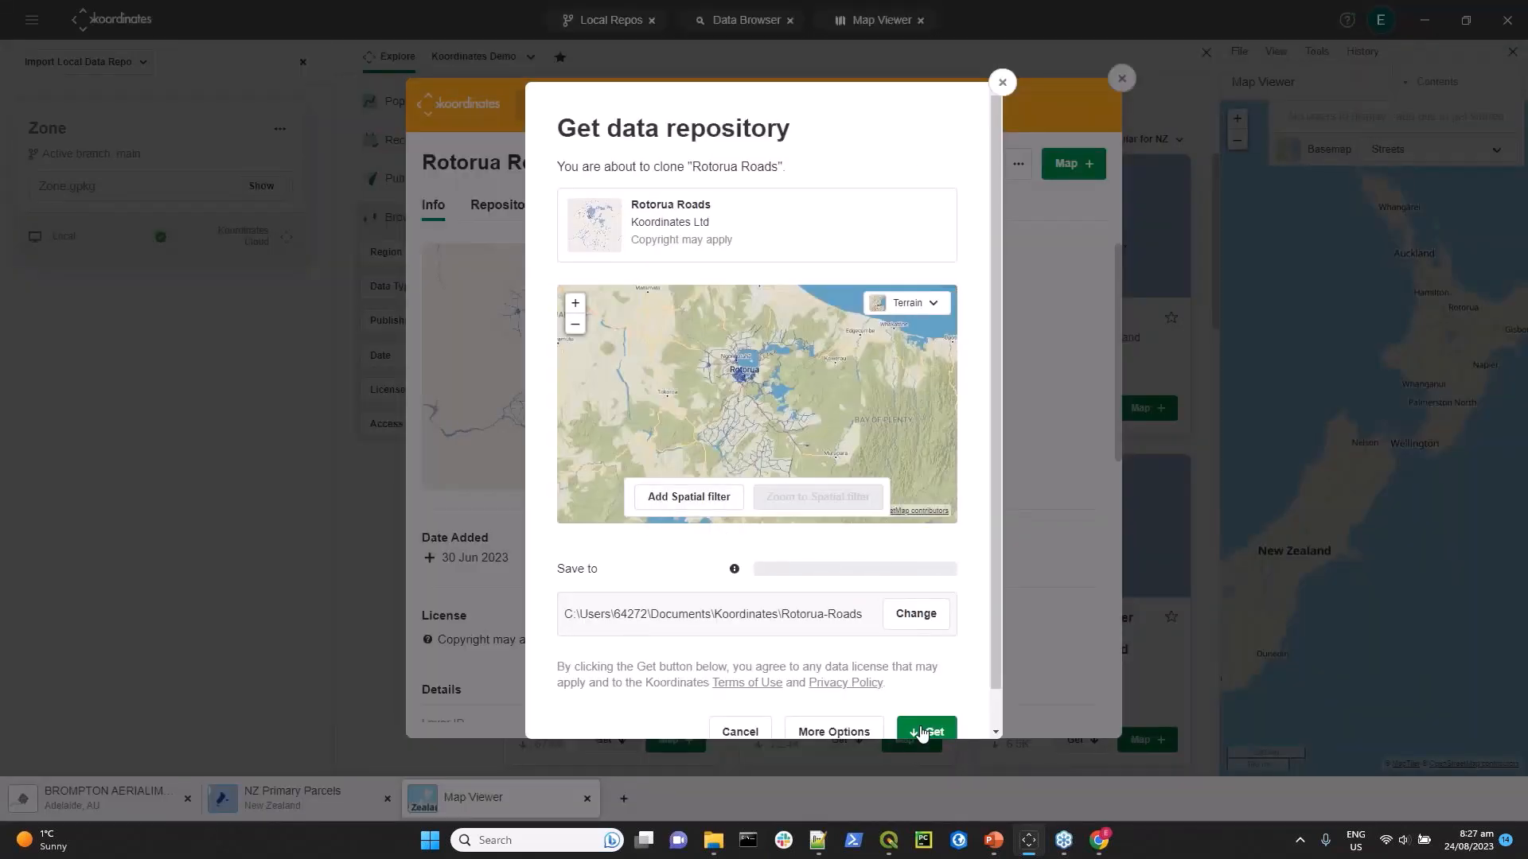
click(924, 731)
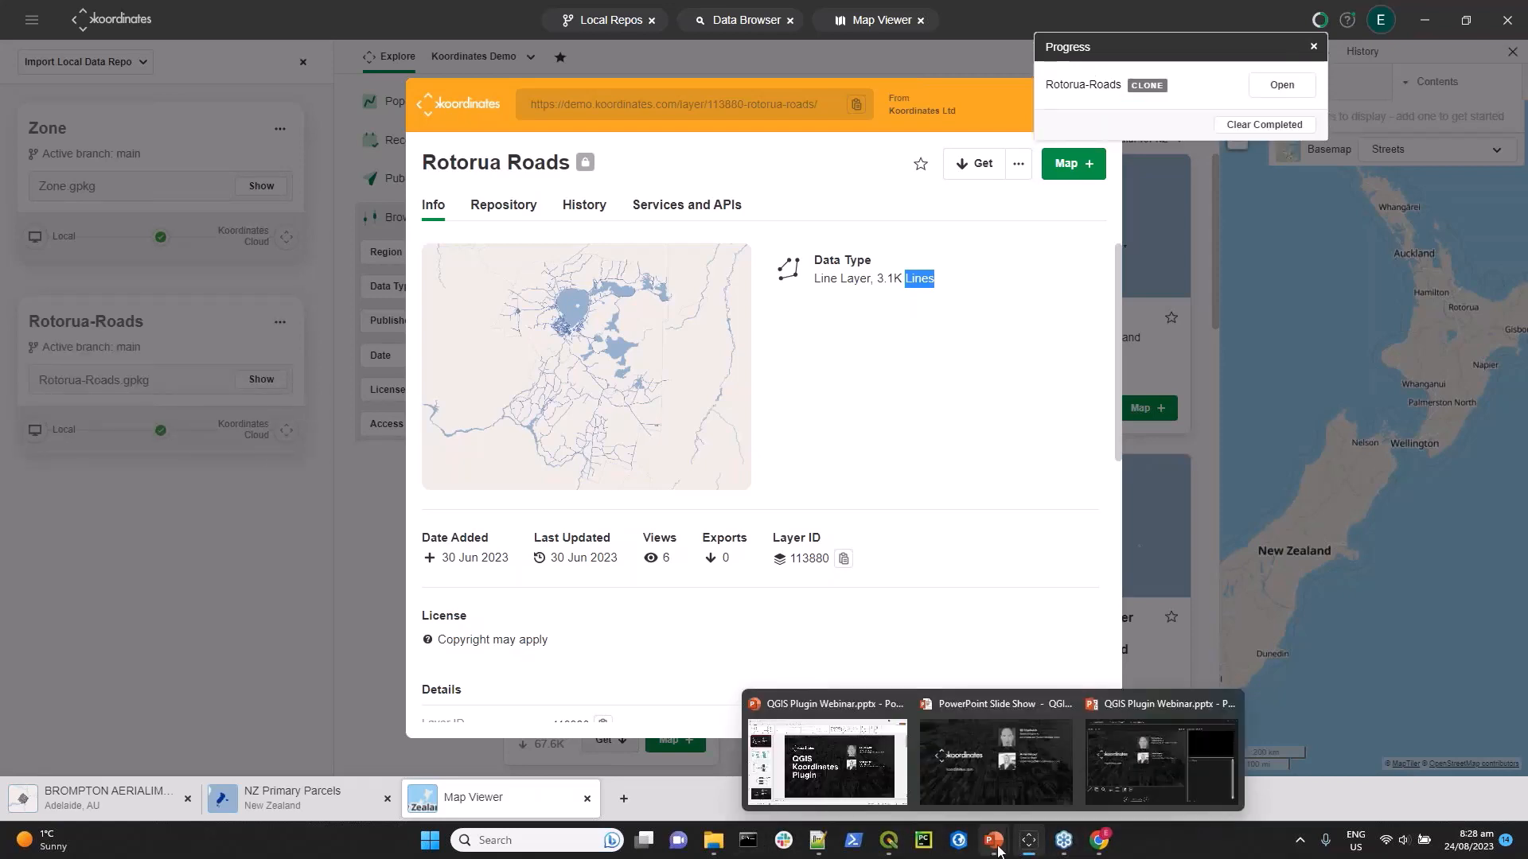
Switch to the running PowerPoint slide show of the QGIS Plugin Webinar to display its contact slide.
click(995, 843)
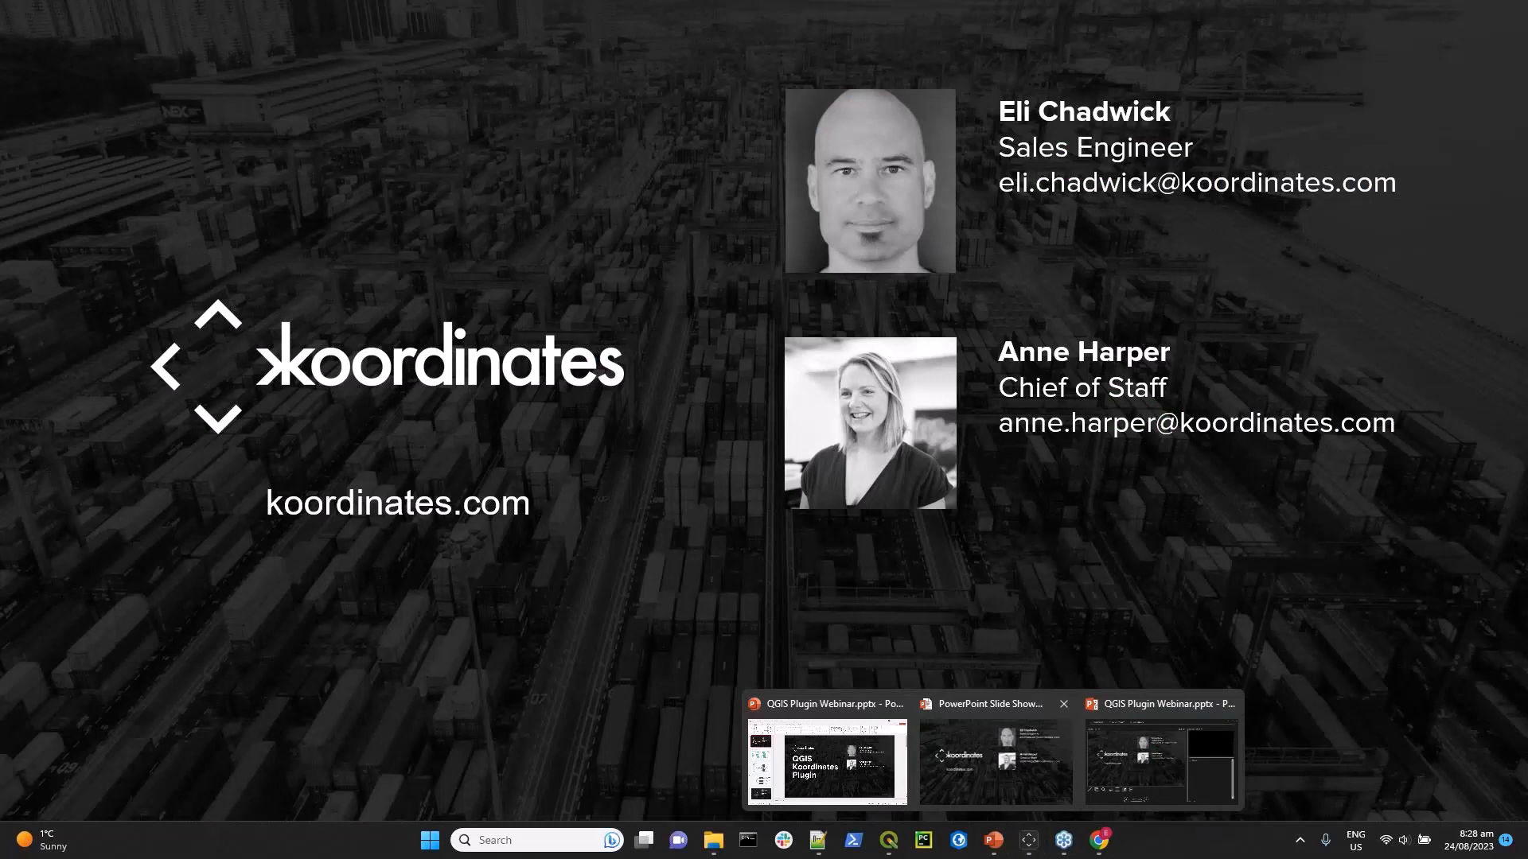
click(1017, 771)
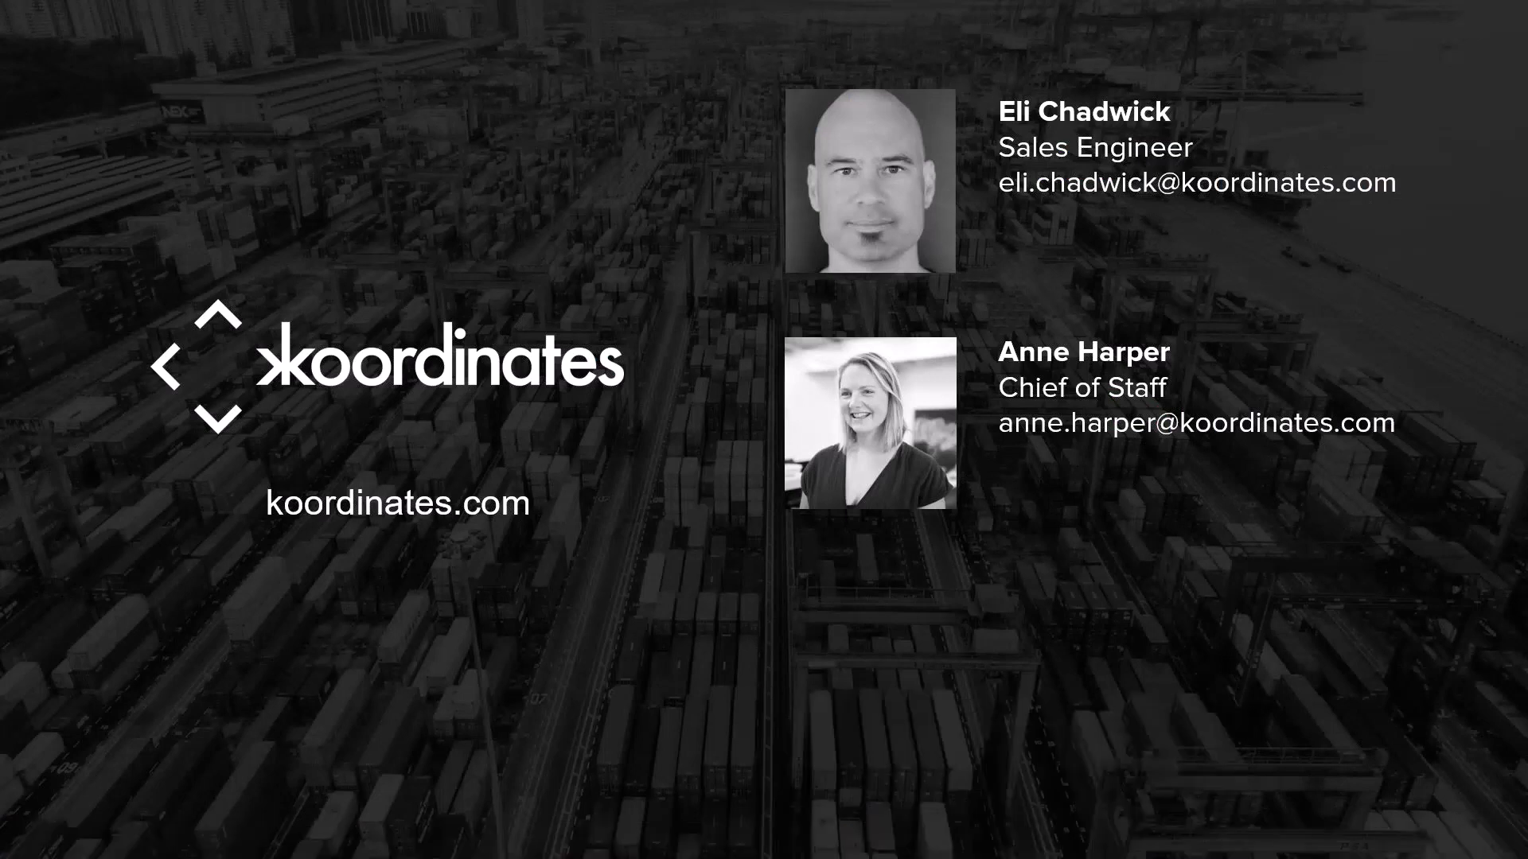